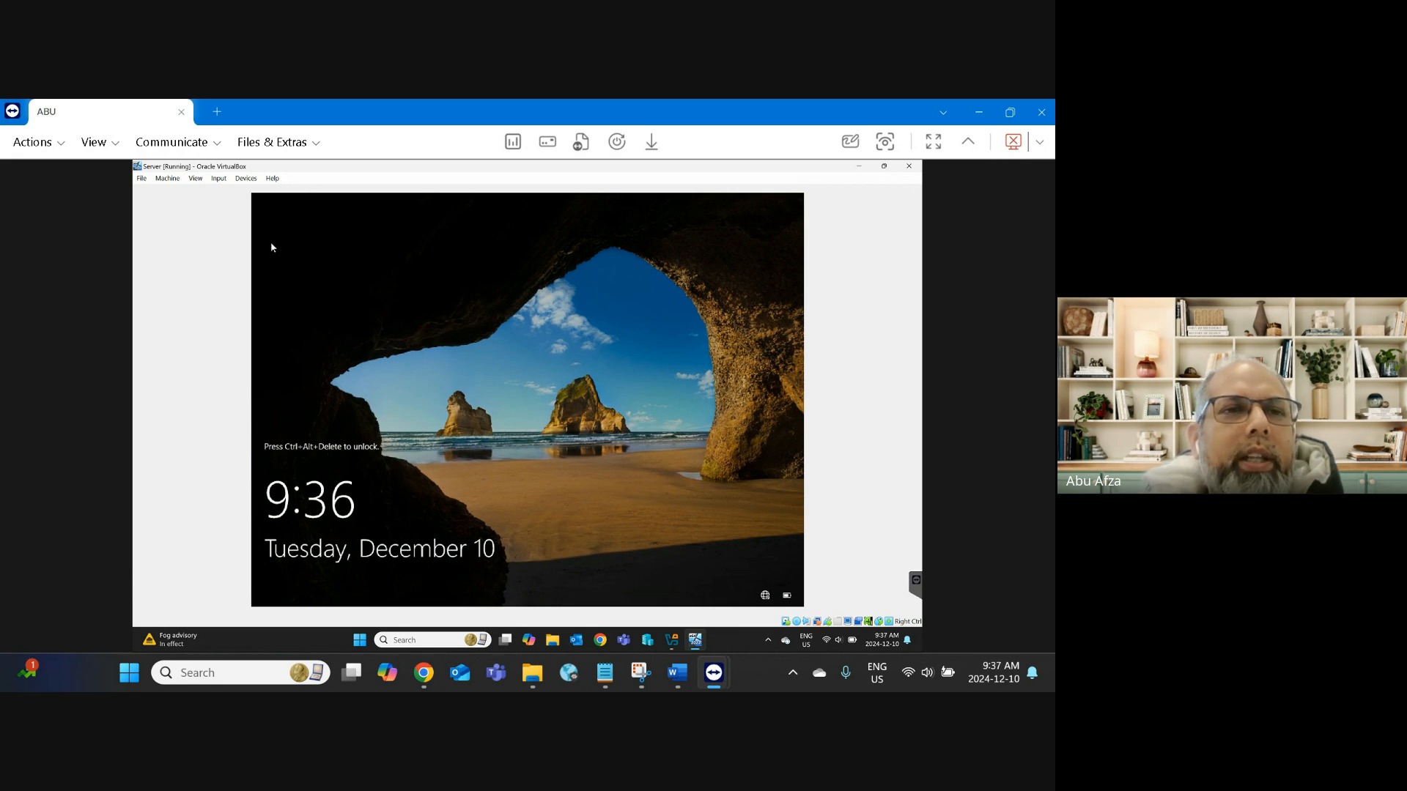
# Step: Send Ctrl-Alt-Del to the Server VM and sign in as Administrator with the account password
pyautogui.click(218, 178)
pyautogui.moveTo(236, 194)
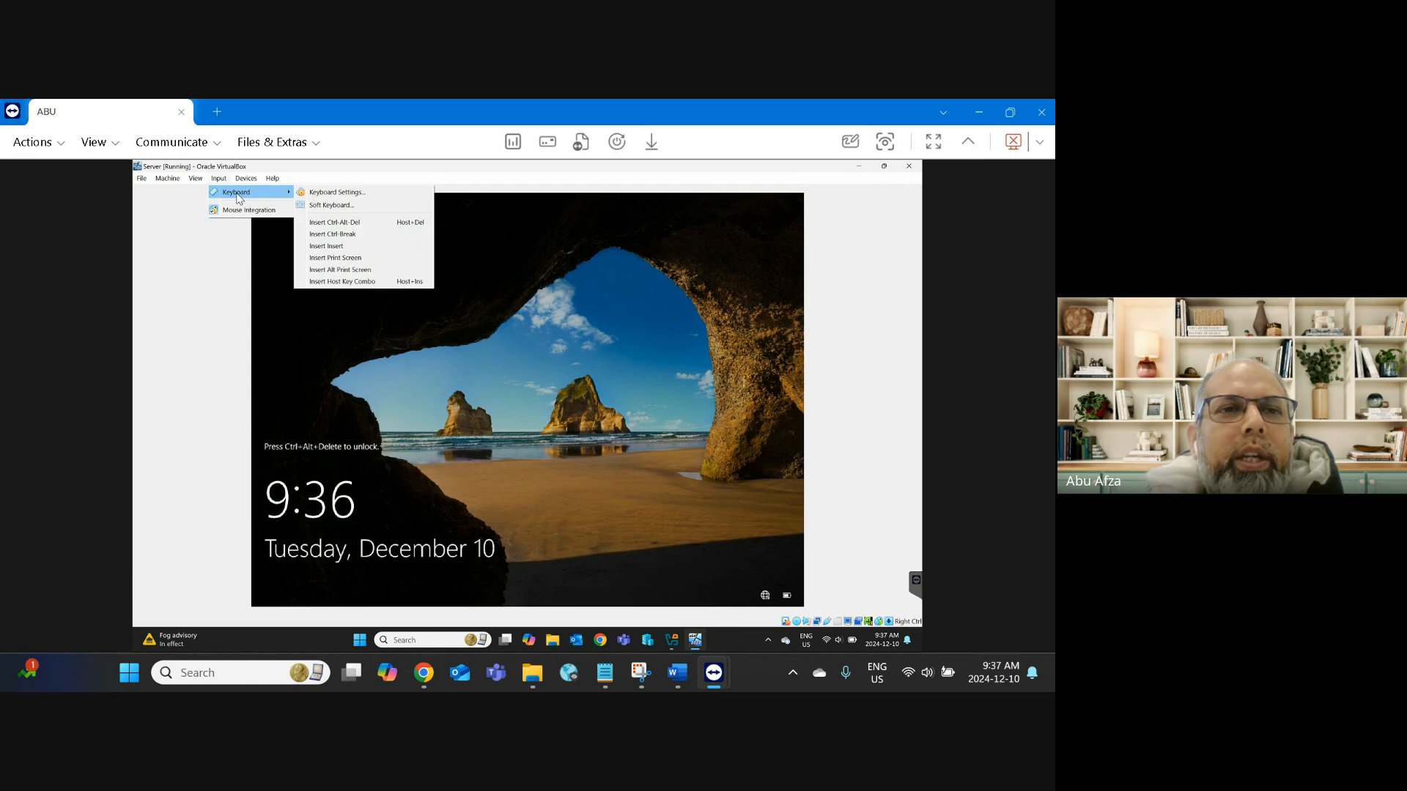
pyautogui.click(323, 223)
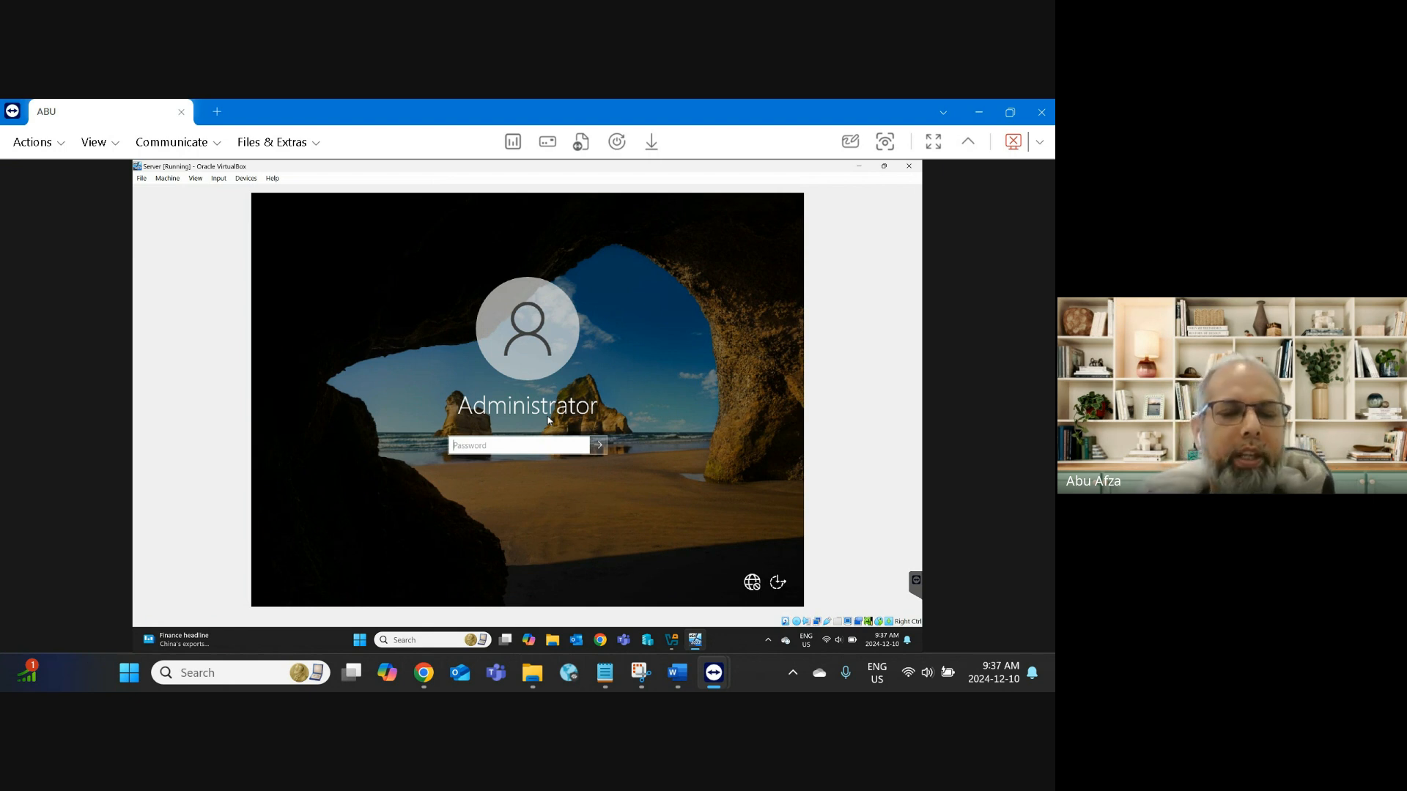
pyautogui.write('P')
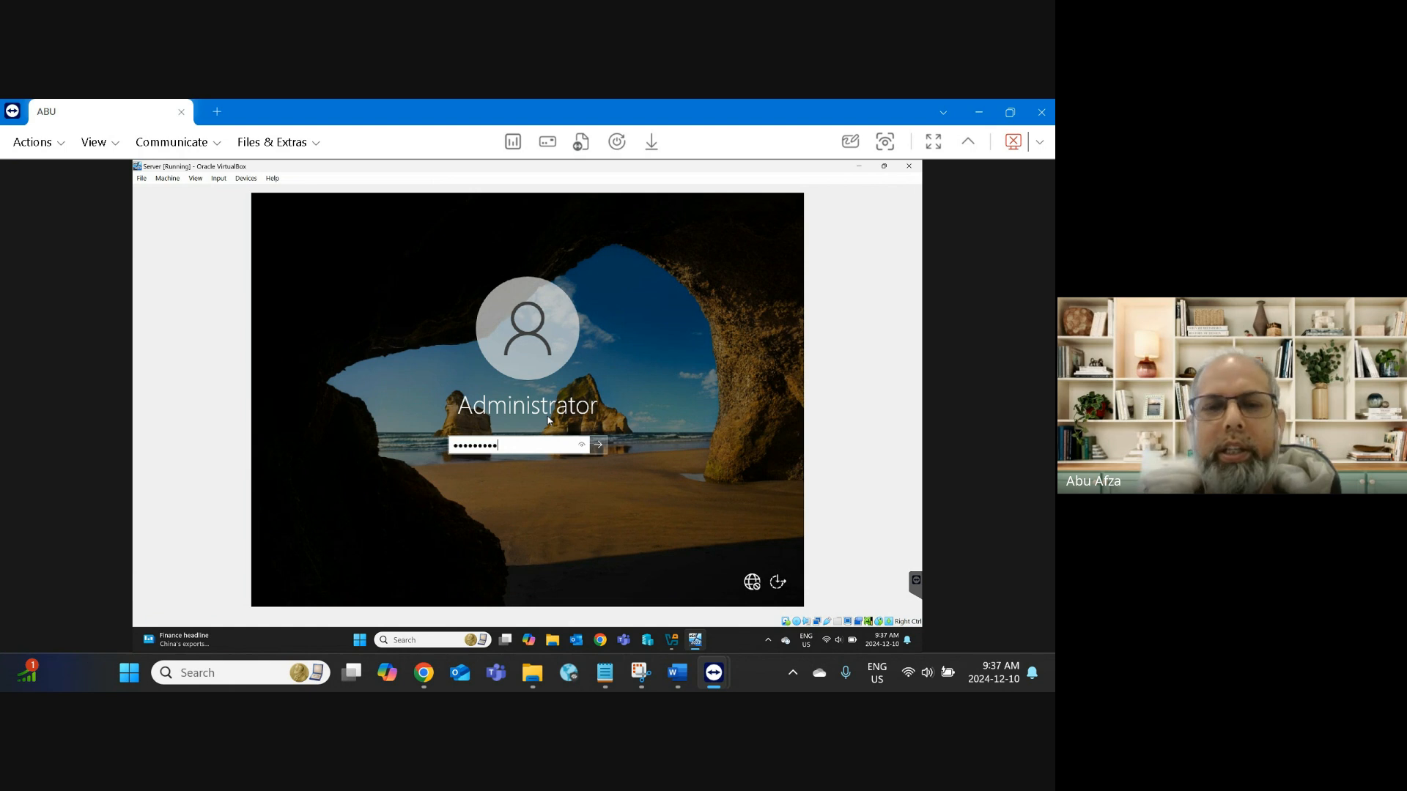
pyautogui.press('Return')
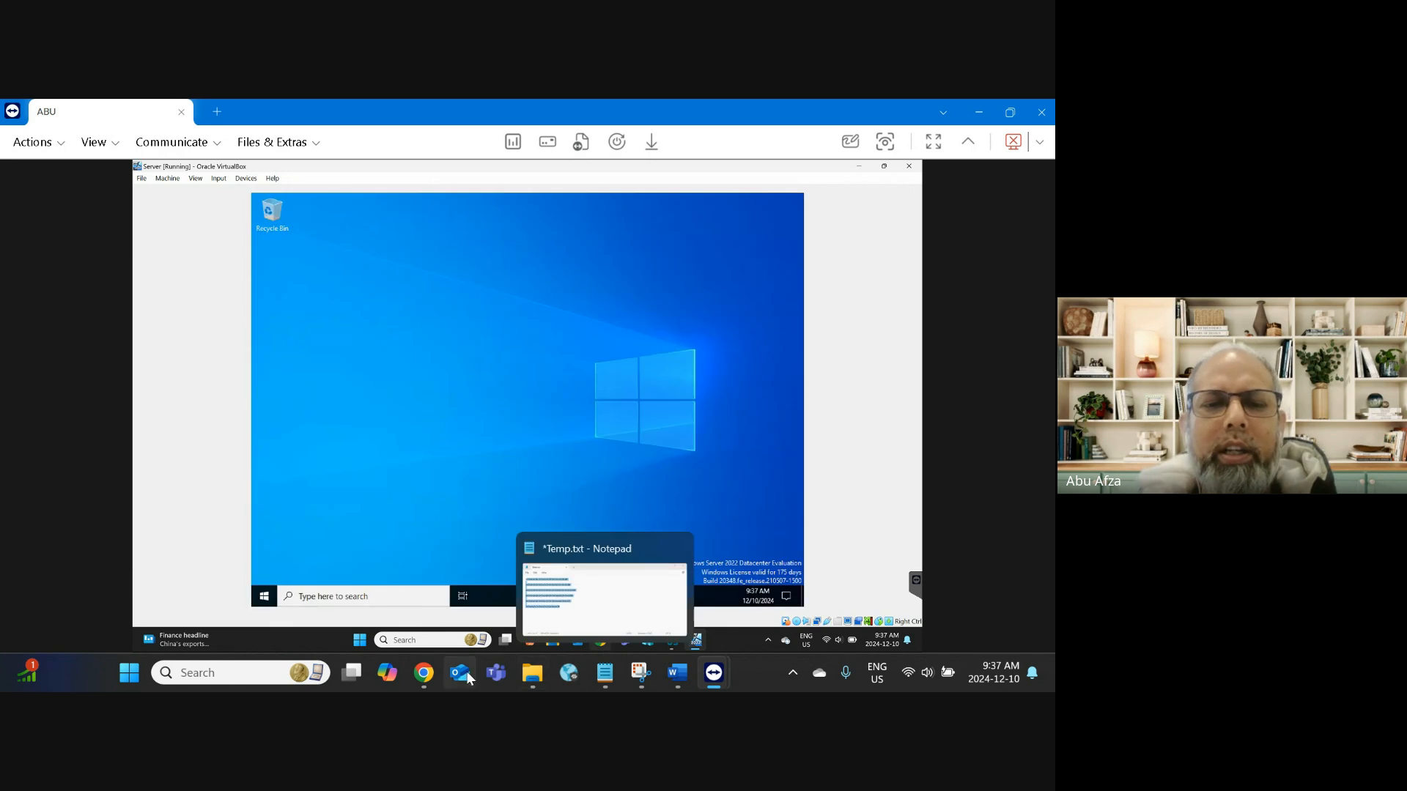
# Step: Switch to the MISS MD 100 Chrome window and load google.ca in a new tab
pyautogui.moveTo(437, 674)
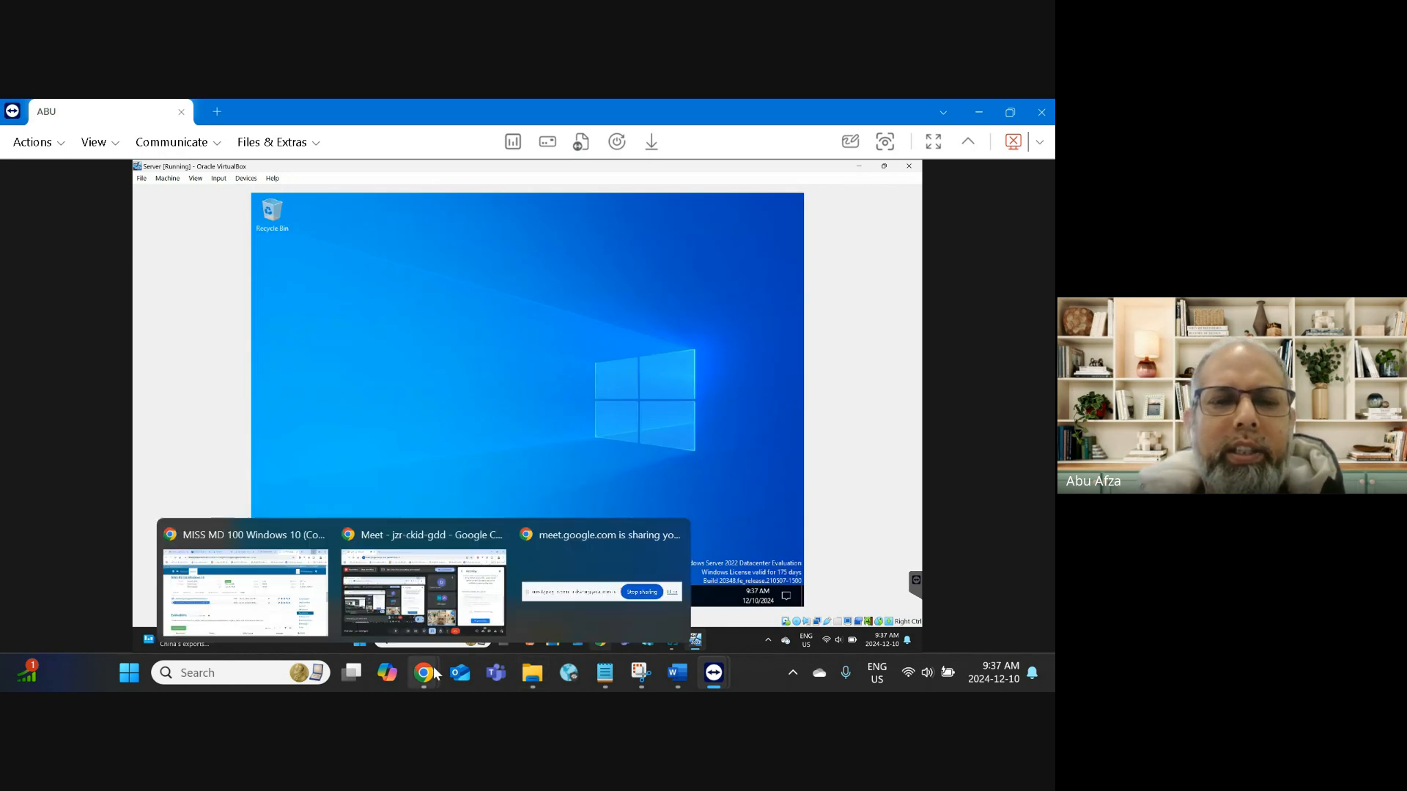
pyautogui.click(280, 543)
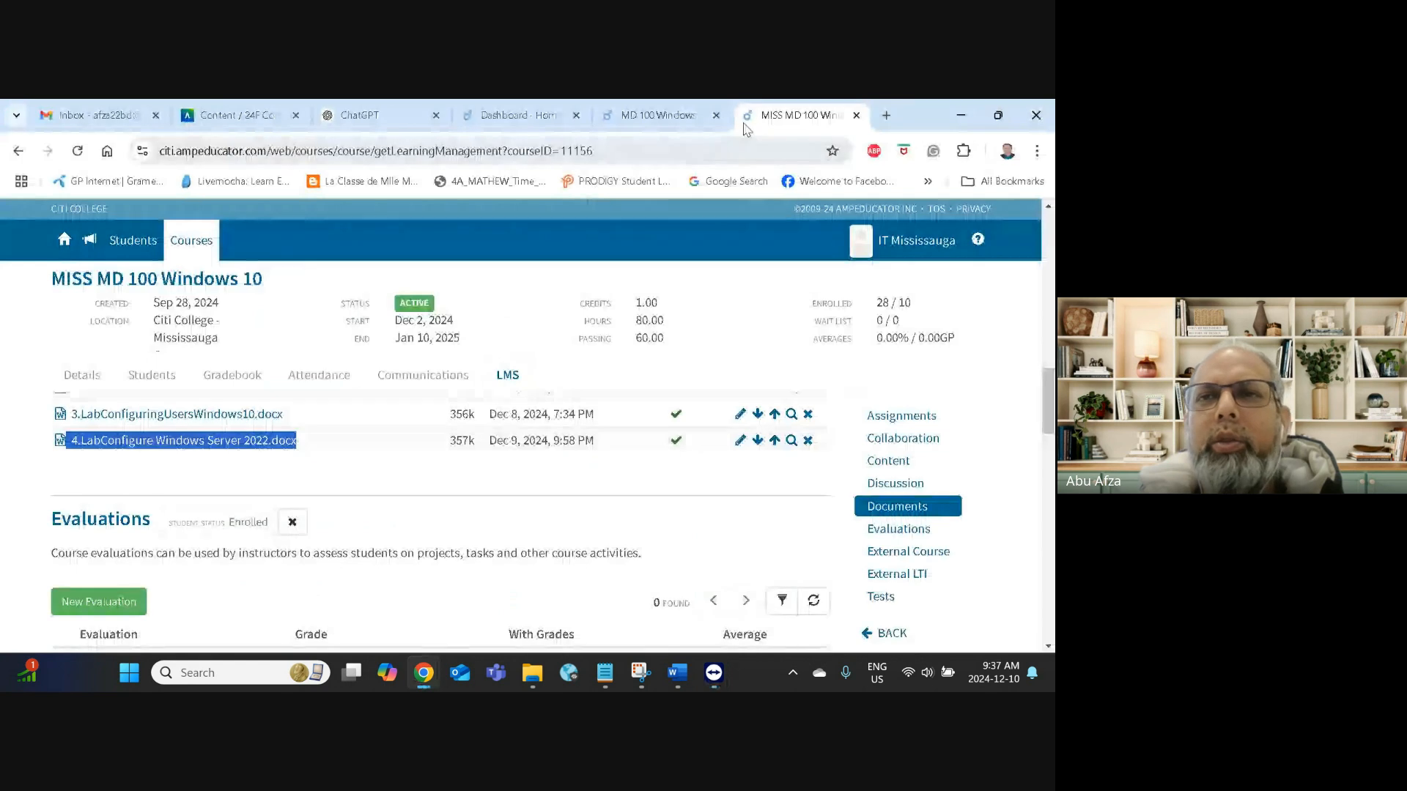
pyautogui.click(886, 115)
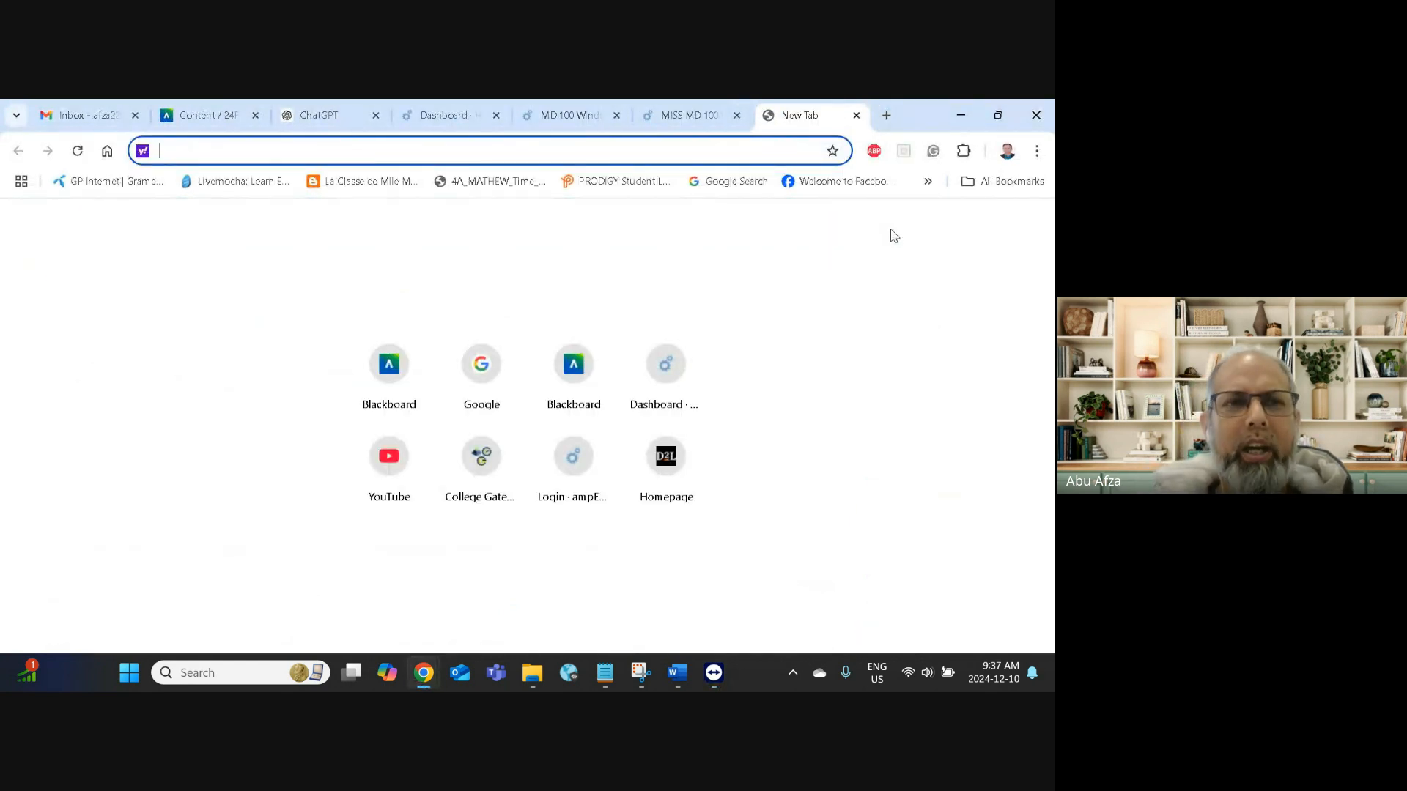
pyautogui.write('google.ca')
pyautogui.press('Return')
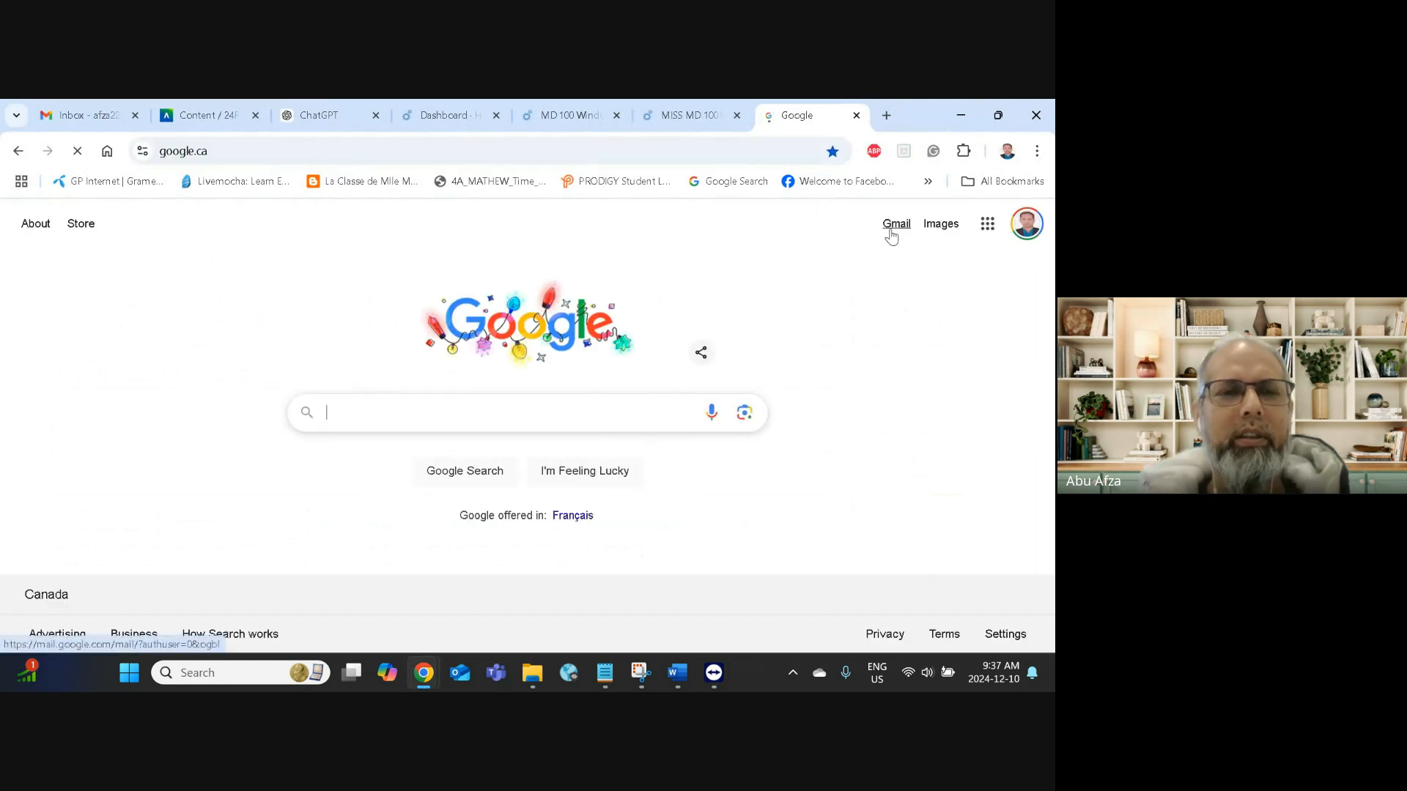
# Step: Search Google for 'adds and dns' and scroll through the results
pyautogui.write('ad')
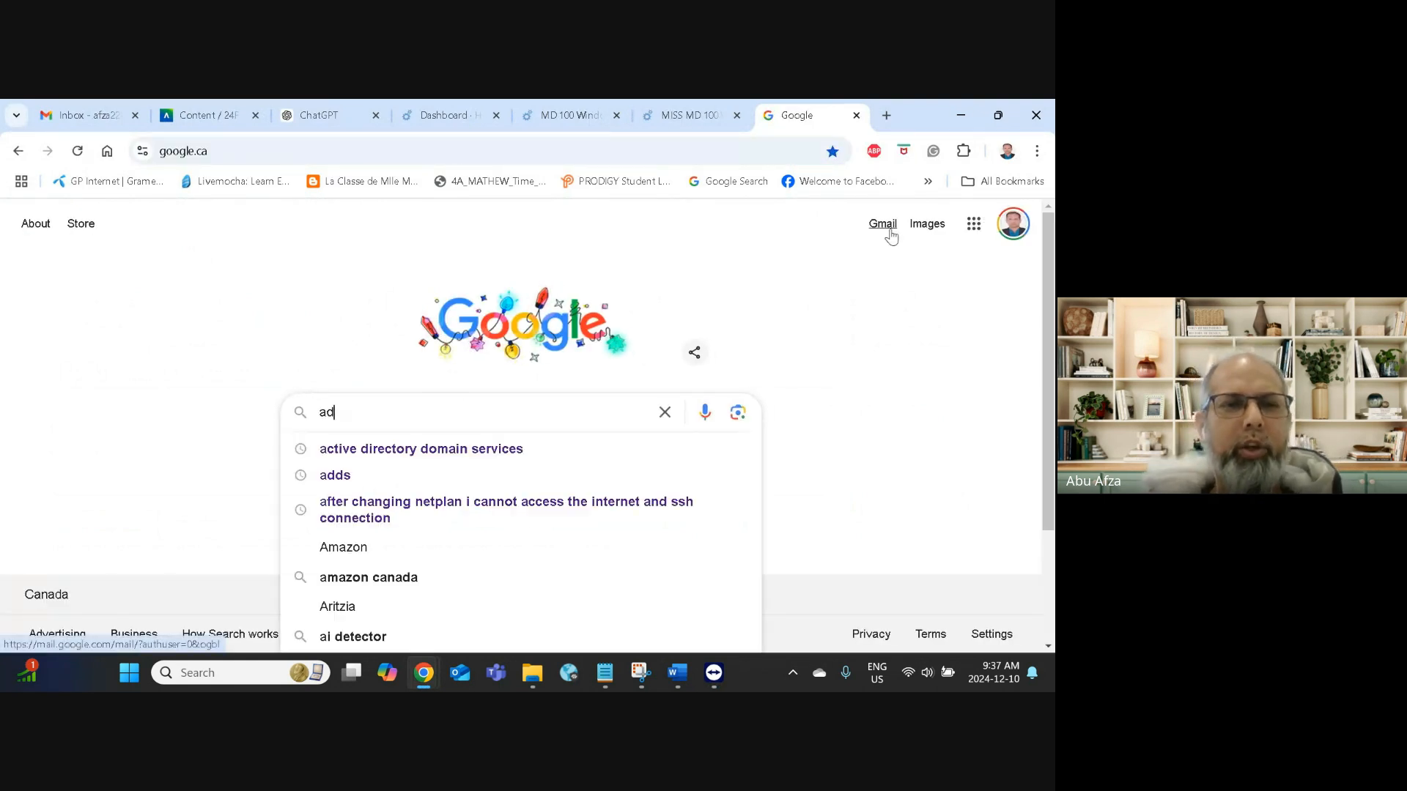
pyautogui.write('ds')
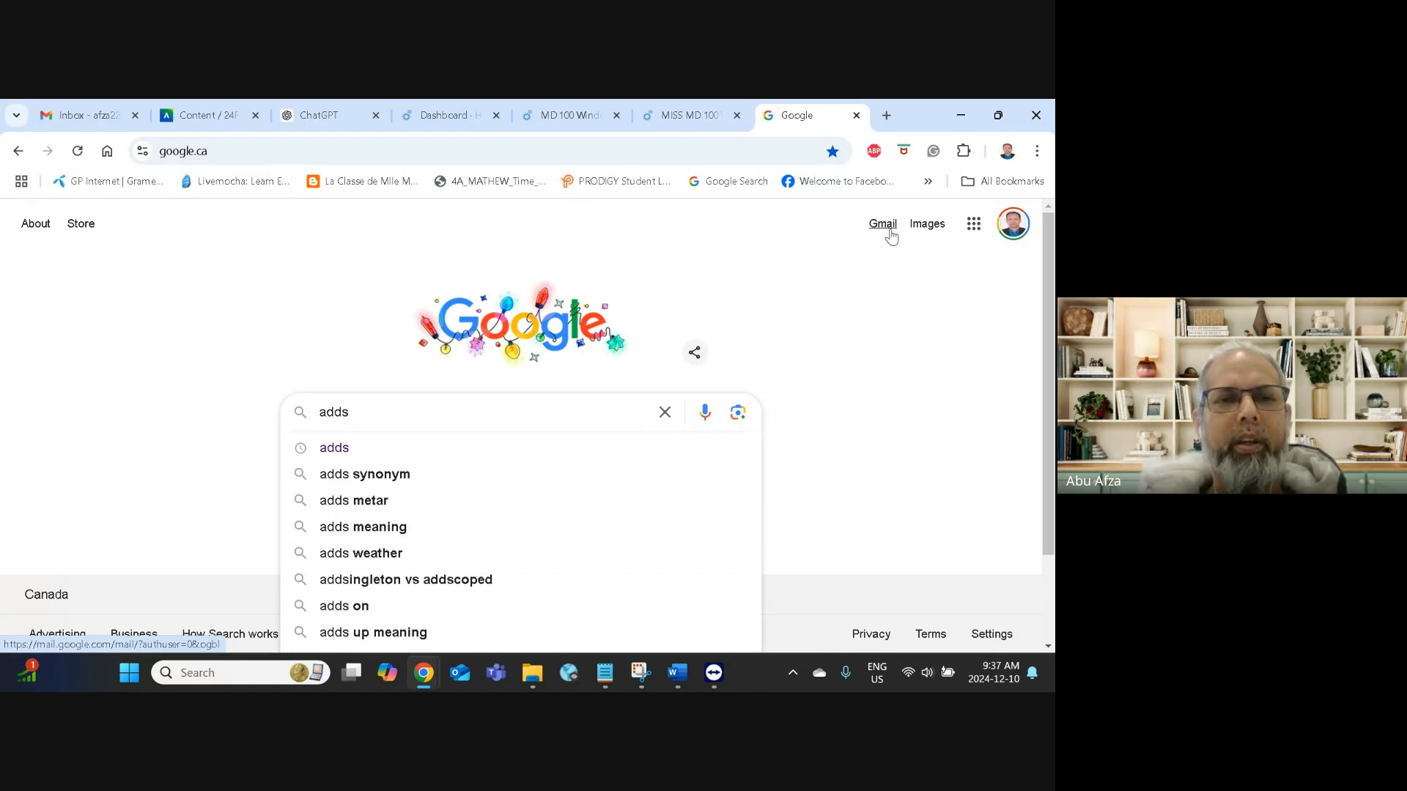
pyautogui.write(' and ')
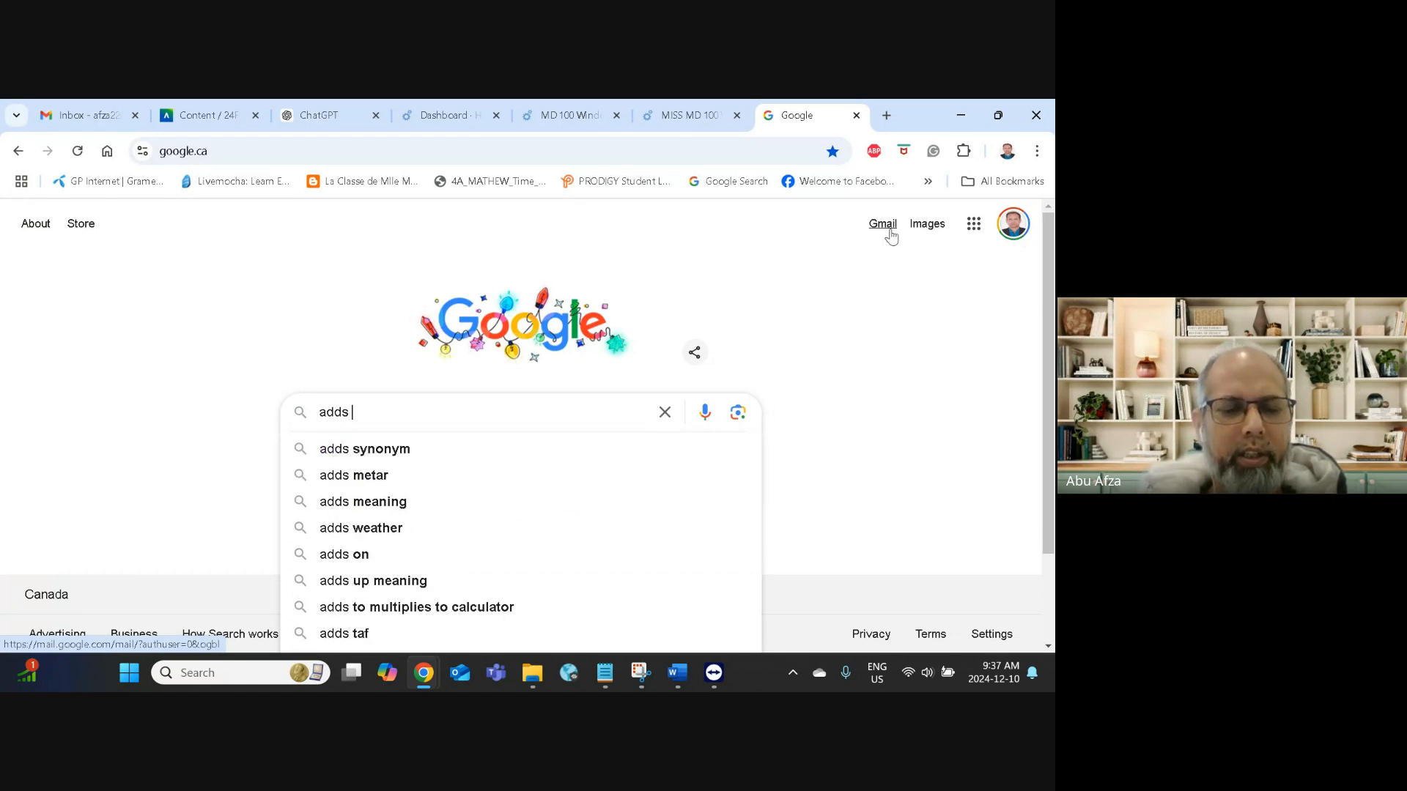
pyautogui.write('dns')
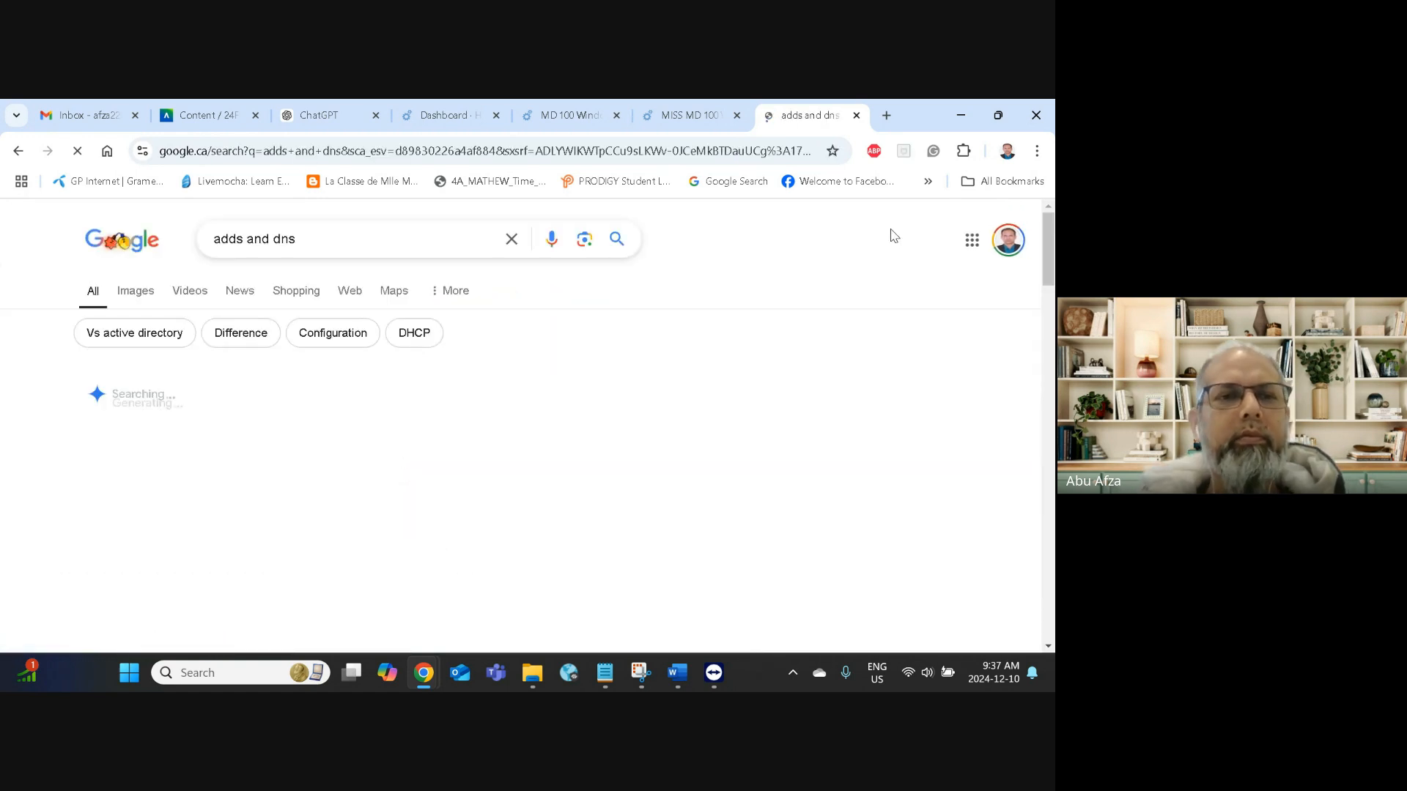
pyautogui.scroll(-2, 515, 450)
pyautogui.scroll(1, 514, 451)
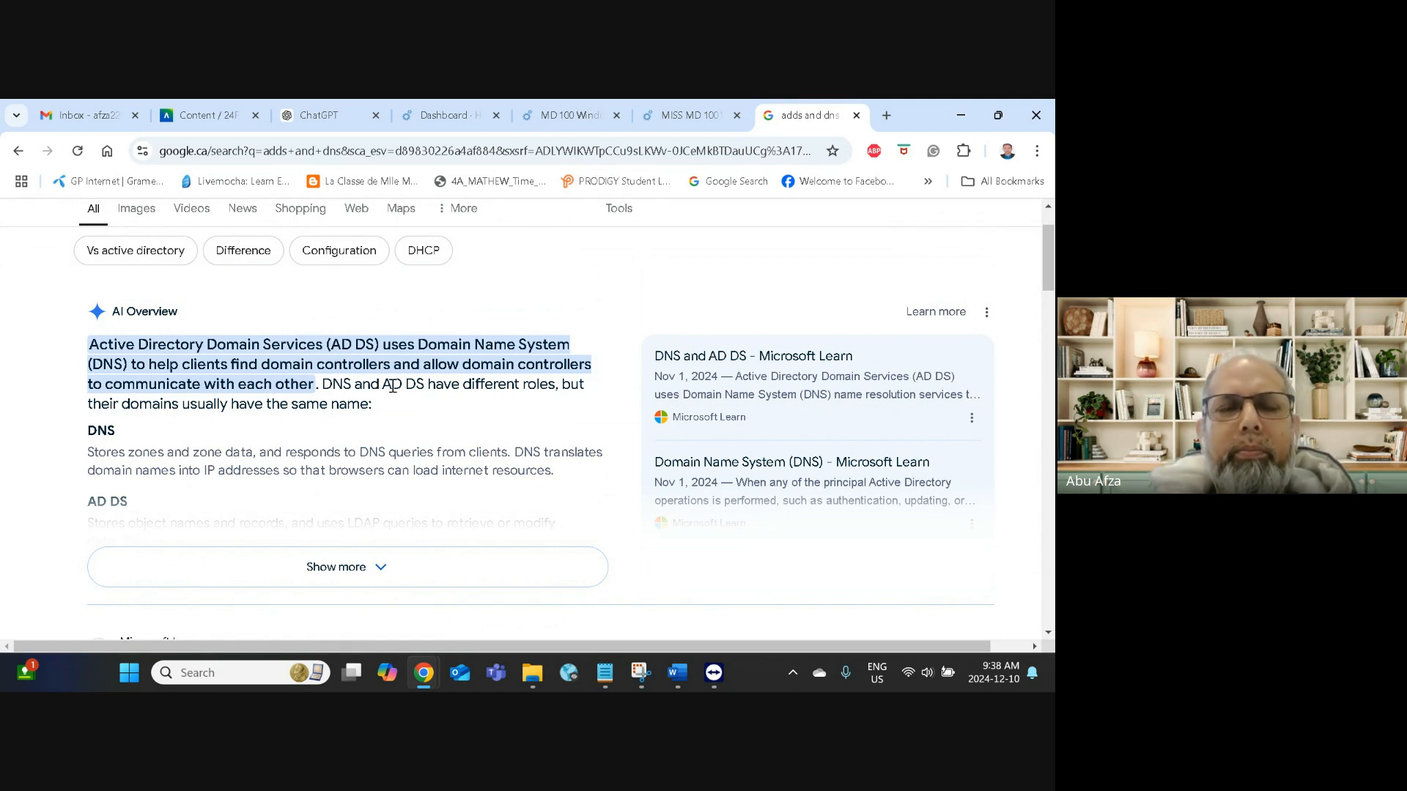
pyautogui.scroll(-3, 392, 385)
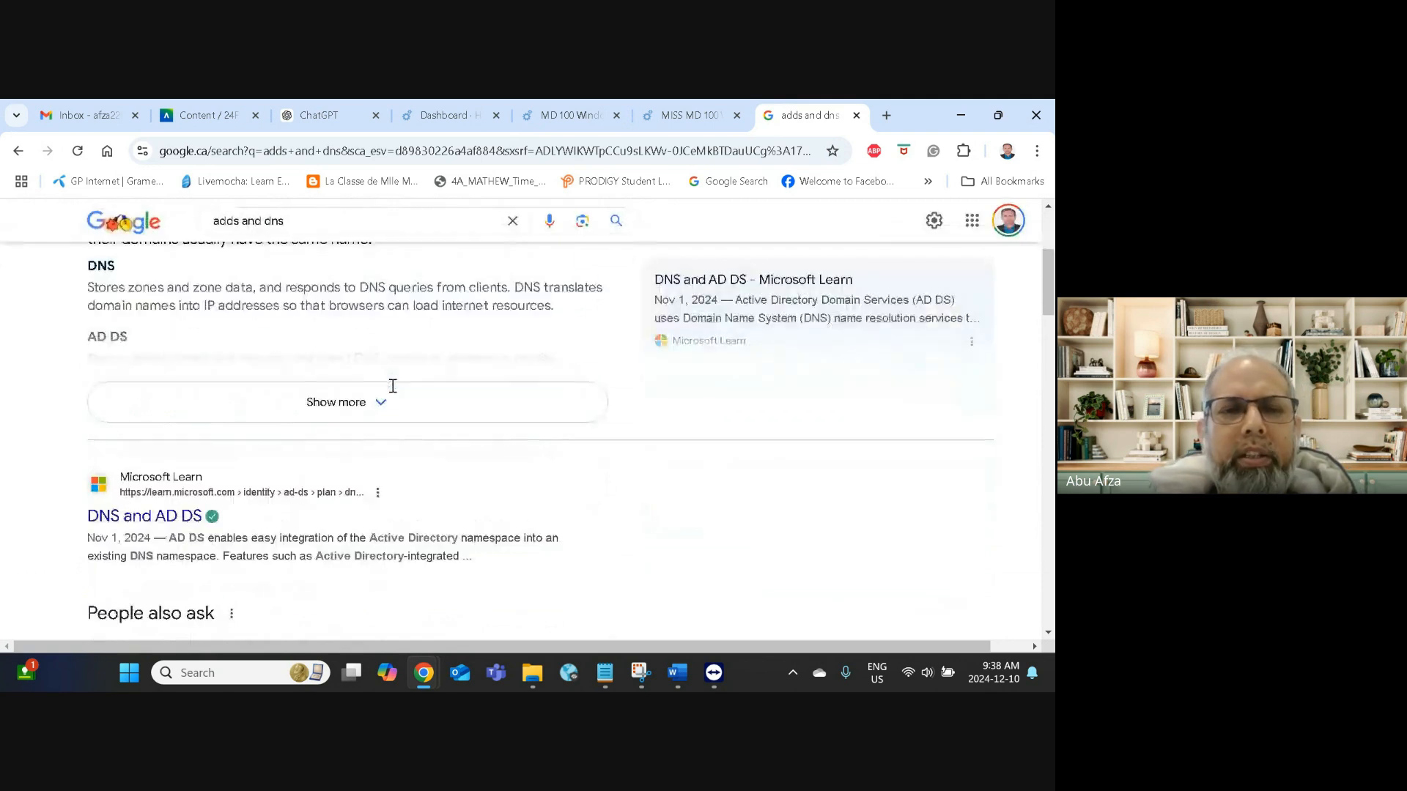
# Step: Draw five red loops and a rectangle at lower right on the Snipping Tool canvas
pyautogui.click(638, 672)
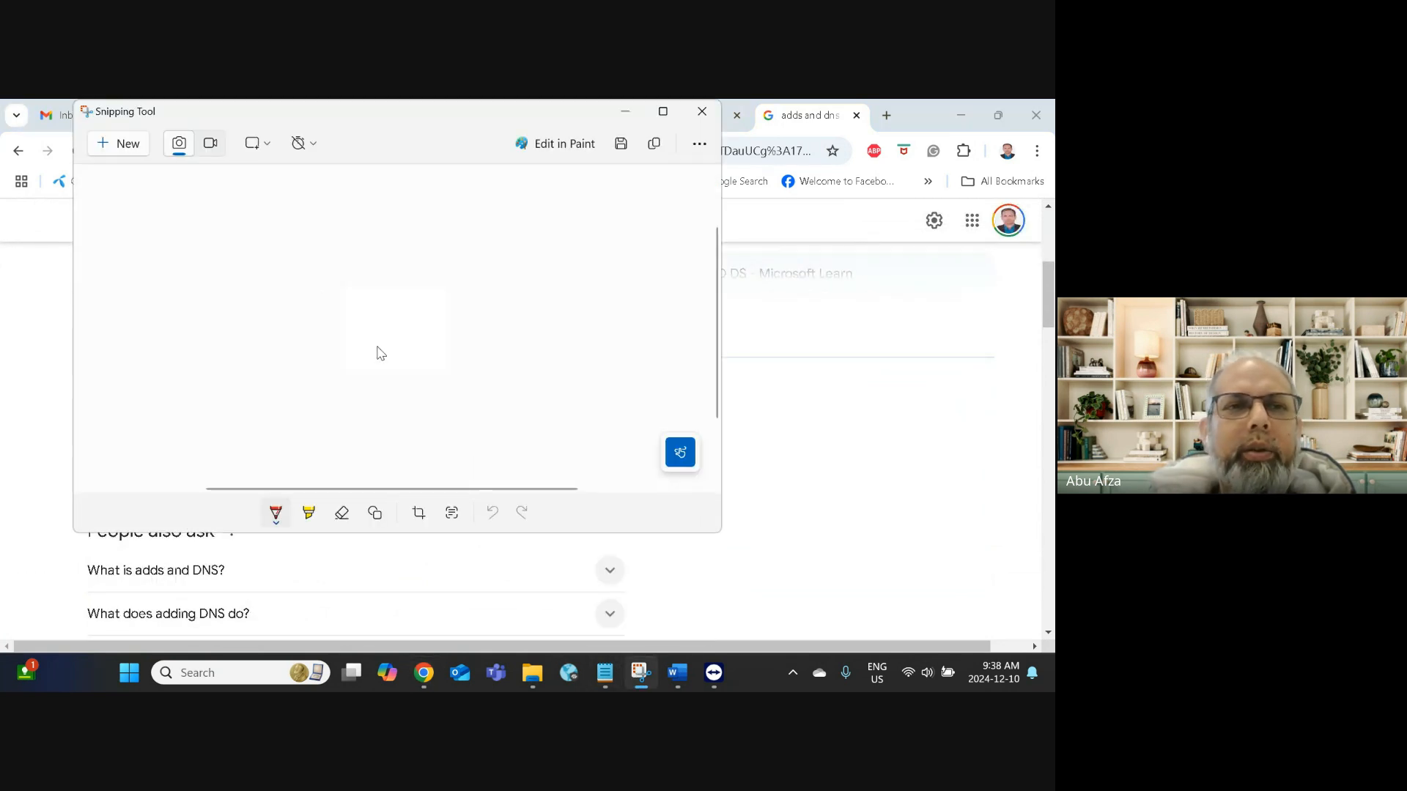
pyautogui.moveTo(222, 248)
pyautogui.mouseDown()
pyautogui.moveTo(289, 295)
pyautogui.moveTo(244, 250)
pyautogui.moveTo(282, 276)
pyautogui.mouseUp()
pyautogui.moveTo(221, 389)
pyautogui.mouseDown()
pyautogui.moveTo(273, 427)
pyautogui.moveTo(242, 388)
pyautogui.mouseUp()
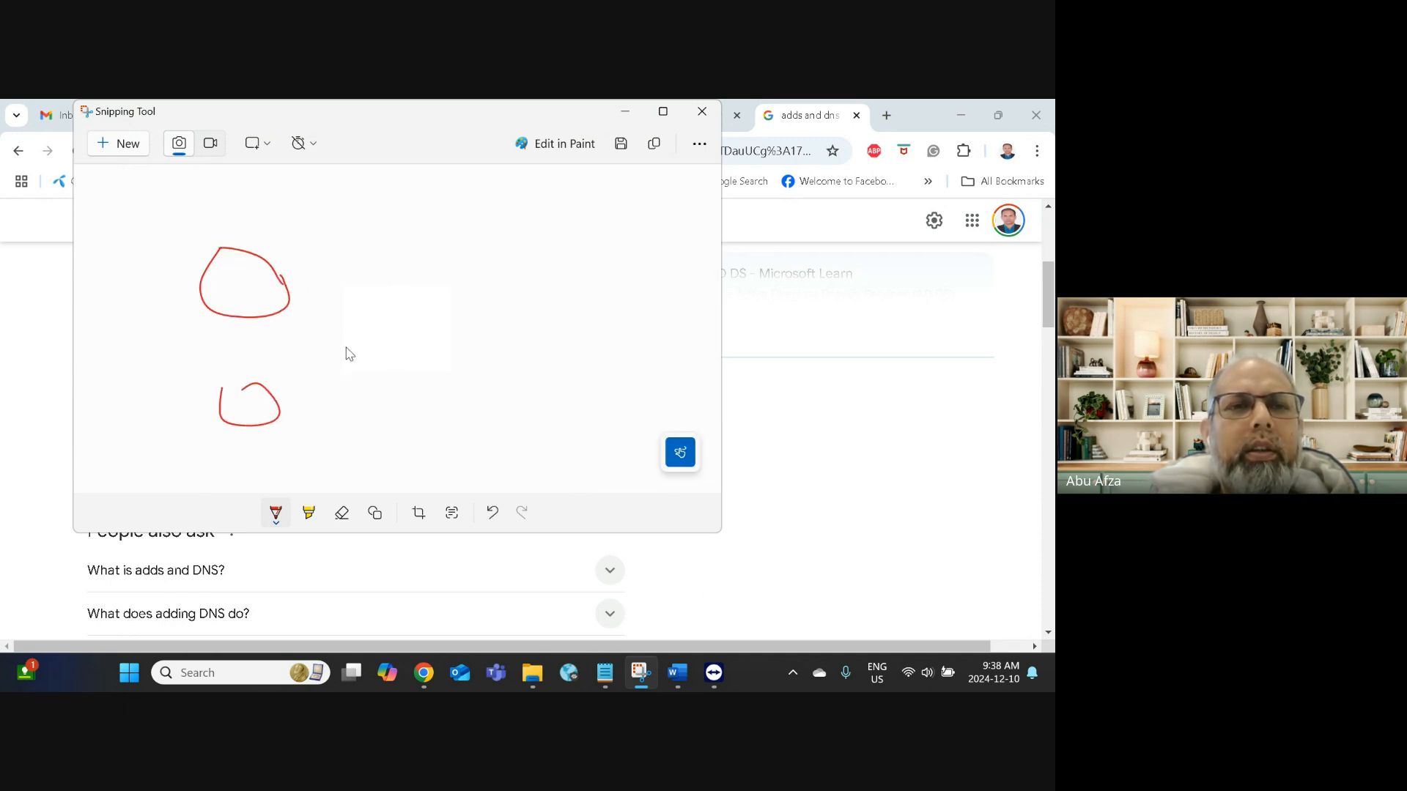
pyautogui.moveTo(337, 333); pyautogui.dragTo(349, 331)
pyautogui.moveTo(498, 252)
pyautogui.mouseDown()
pyautogui.moveTo(544, 299)
pyautogui.moveTo(519, 248)
pyautogui.mouseUp()
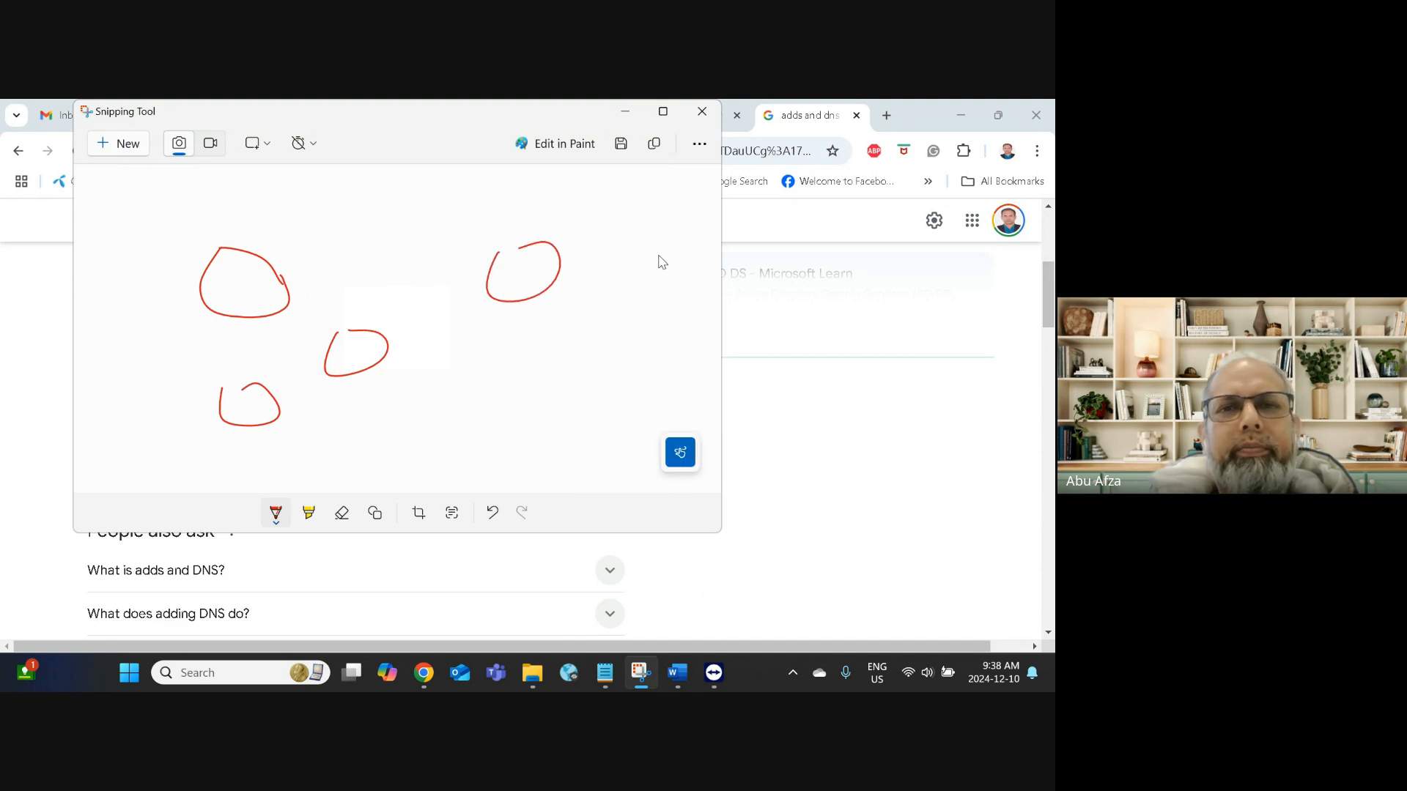
pyautogui.moveTo(636, 219); pyautogui.dragTo(656, 207)
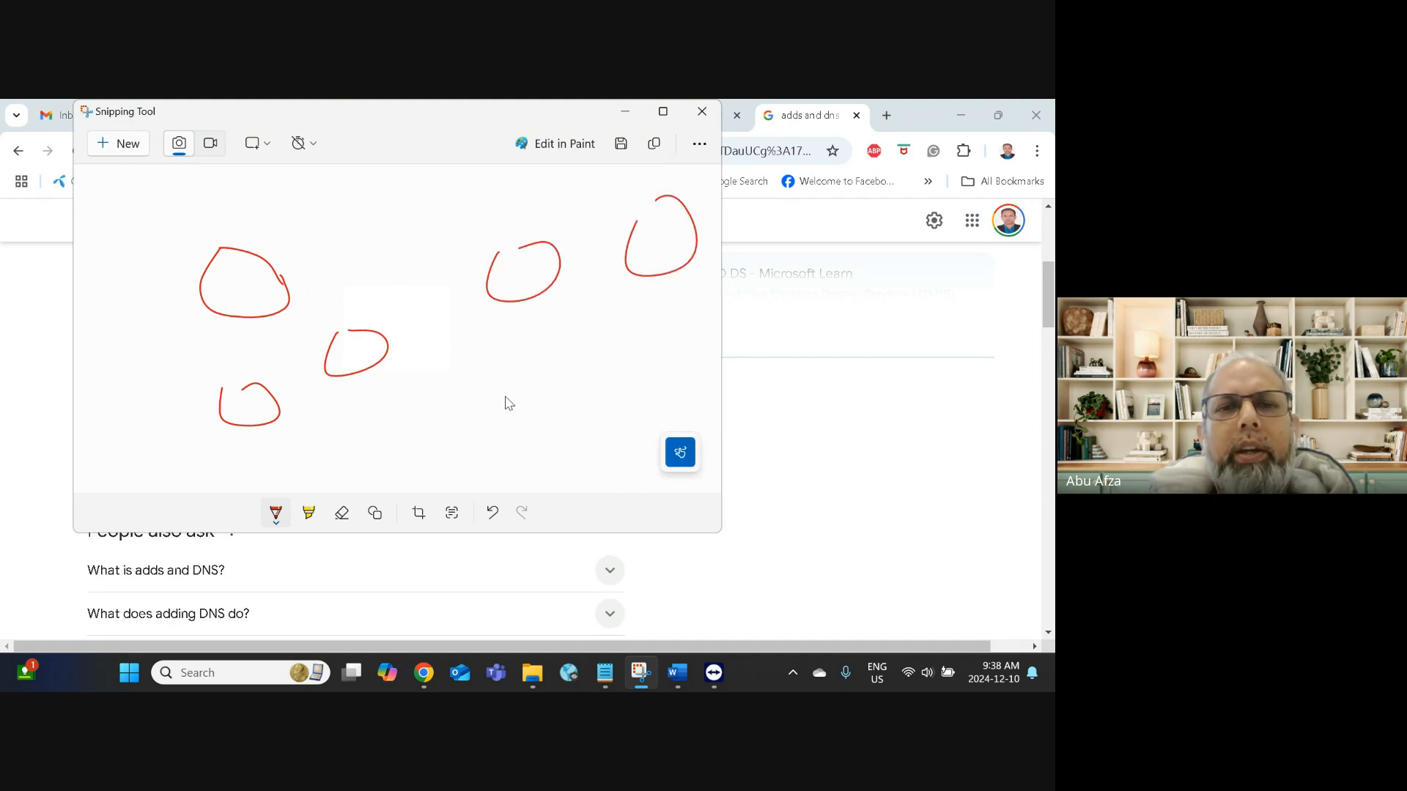
pyautogui.moveTo(513, 454)
pyautogui.mouseDown()
pyautogui.moveTo(508, 399)
pyautogui.moveTo(584, 390)
pyautogui.moveTo(512, 449)
pyautogui.mouseUp()
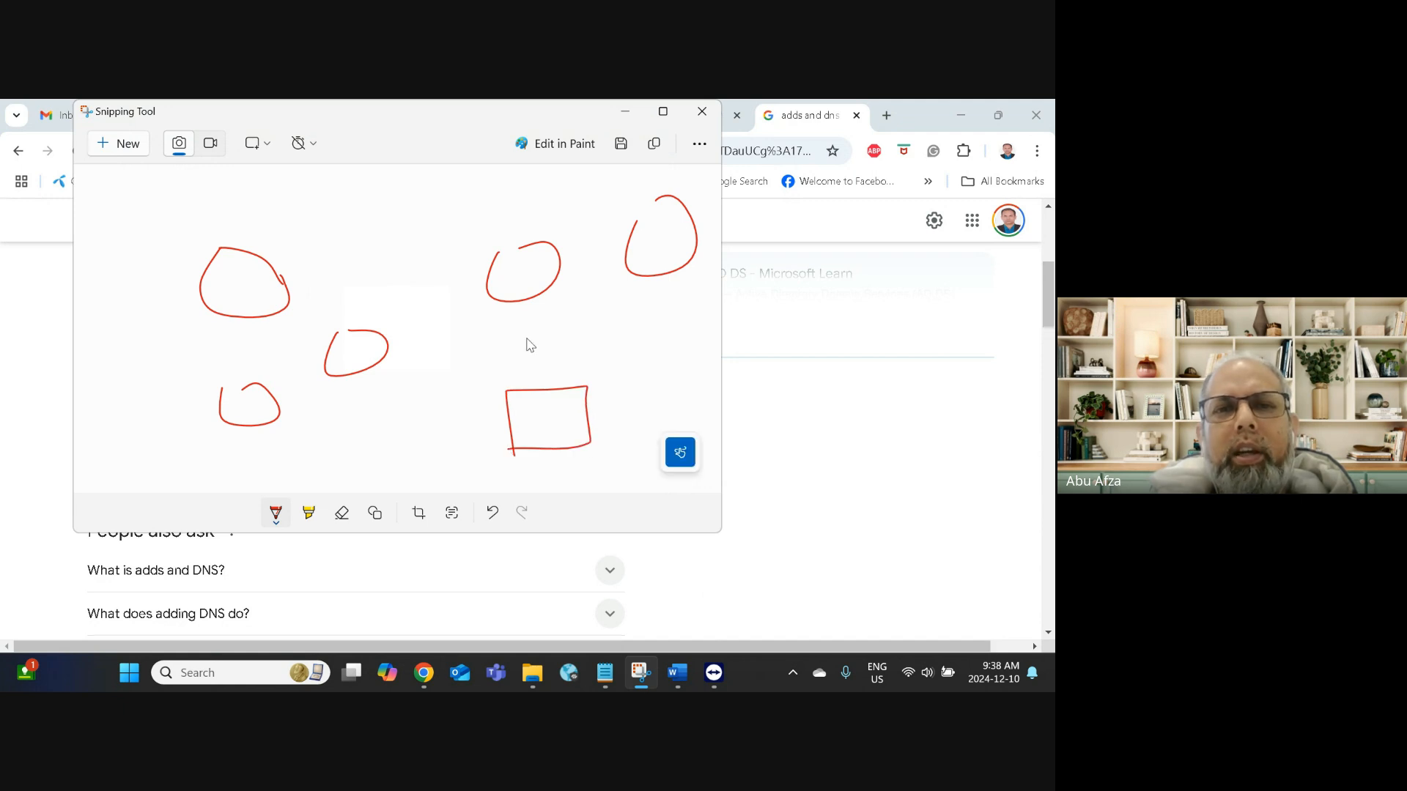
pyautogui.moveTo(497, 253); pyautogui.dragTo(548, 242)
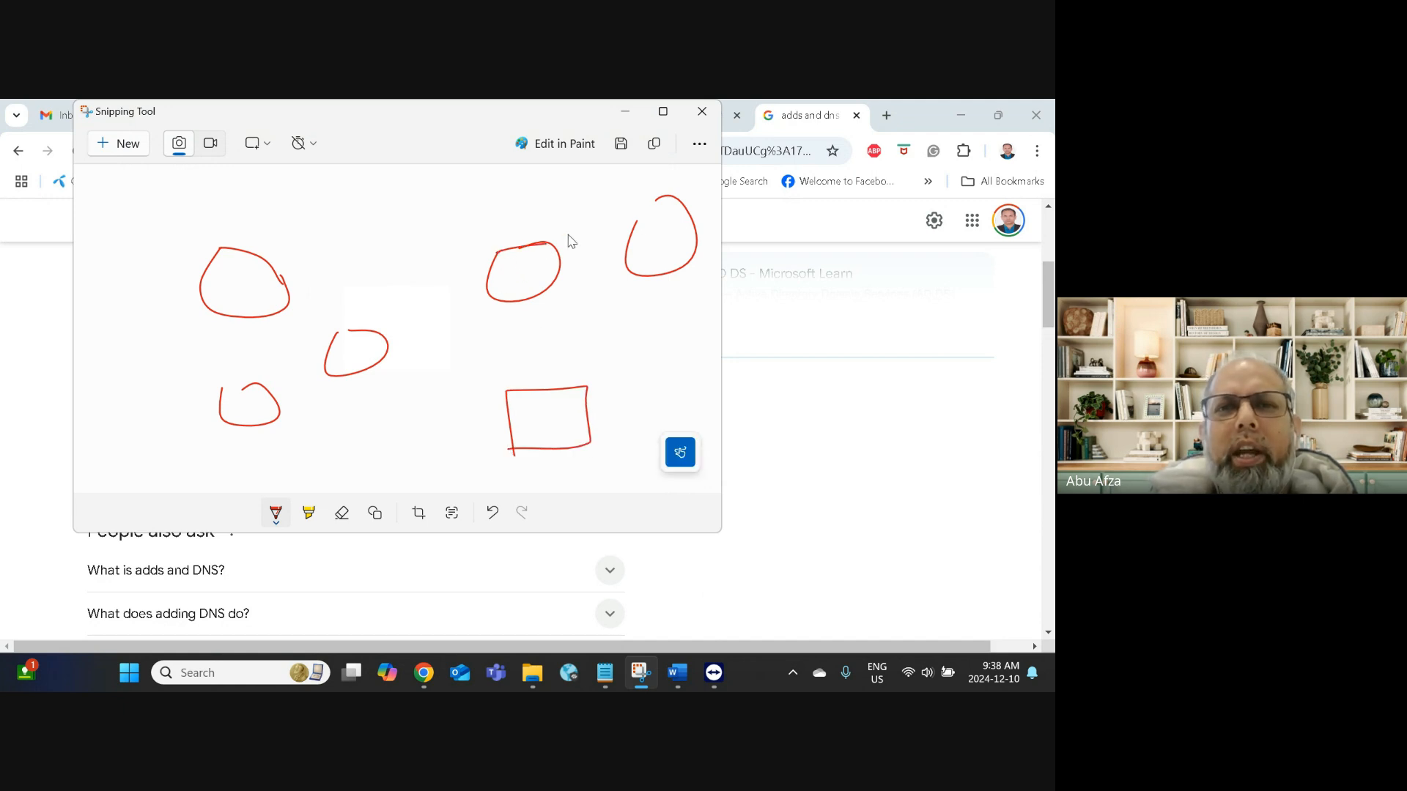
pyautogui.moveTo(658, 206); pyautogui.dragTo(634, 229)
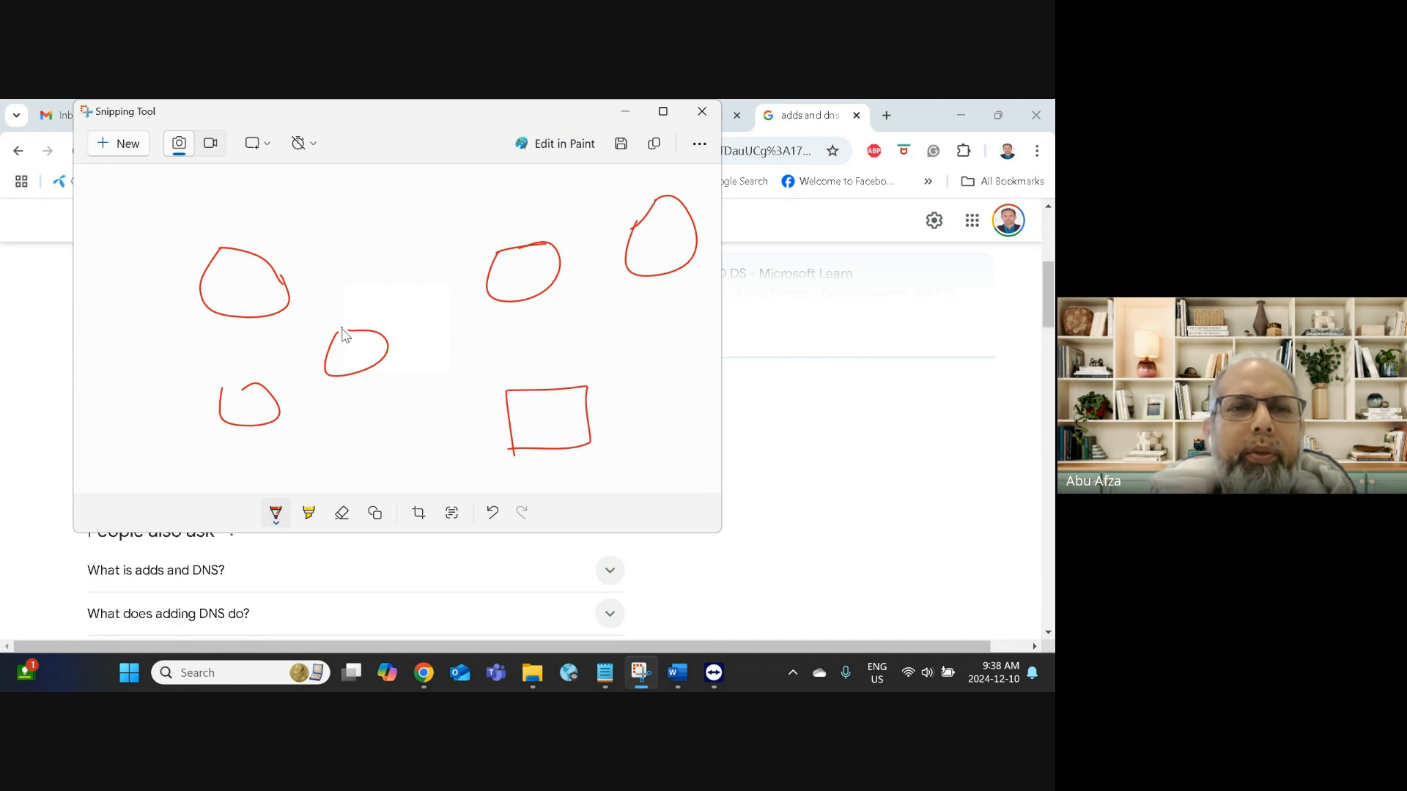
pyautogui.moveTo(220, 390); pyautogui.dragTo(247, 386)
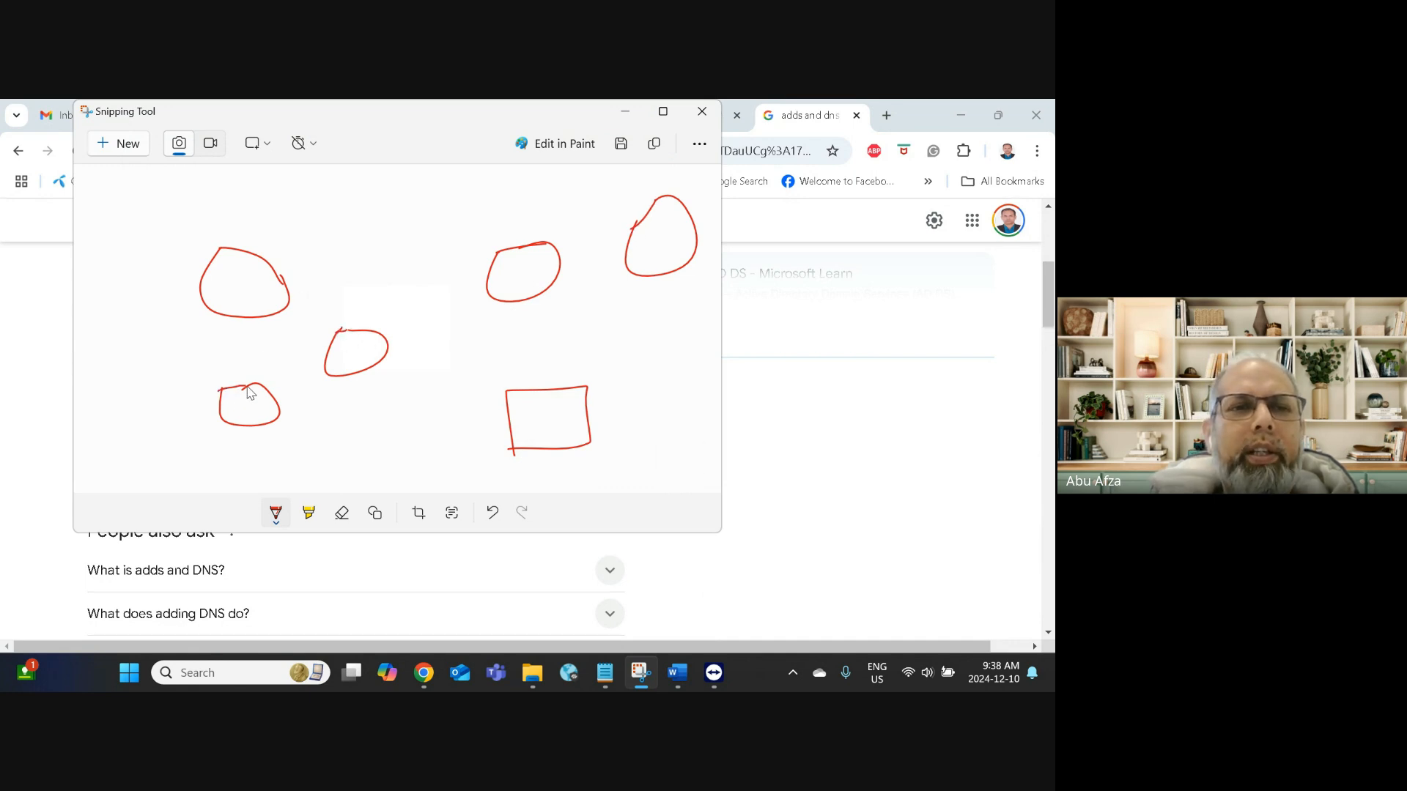
# Step: Connect each of the five loops to the rectangle with red lines
pyautogui.moveTo(376, 361); pyautogui.dragTo(515, 420)
pyautogui.moveTo(516, 292); pyautogui.dragTo(525, 385)
pyautogui.moveTo(649, 272); pyautogui.dragTo(585, 381)
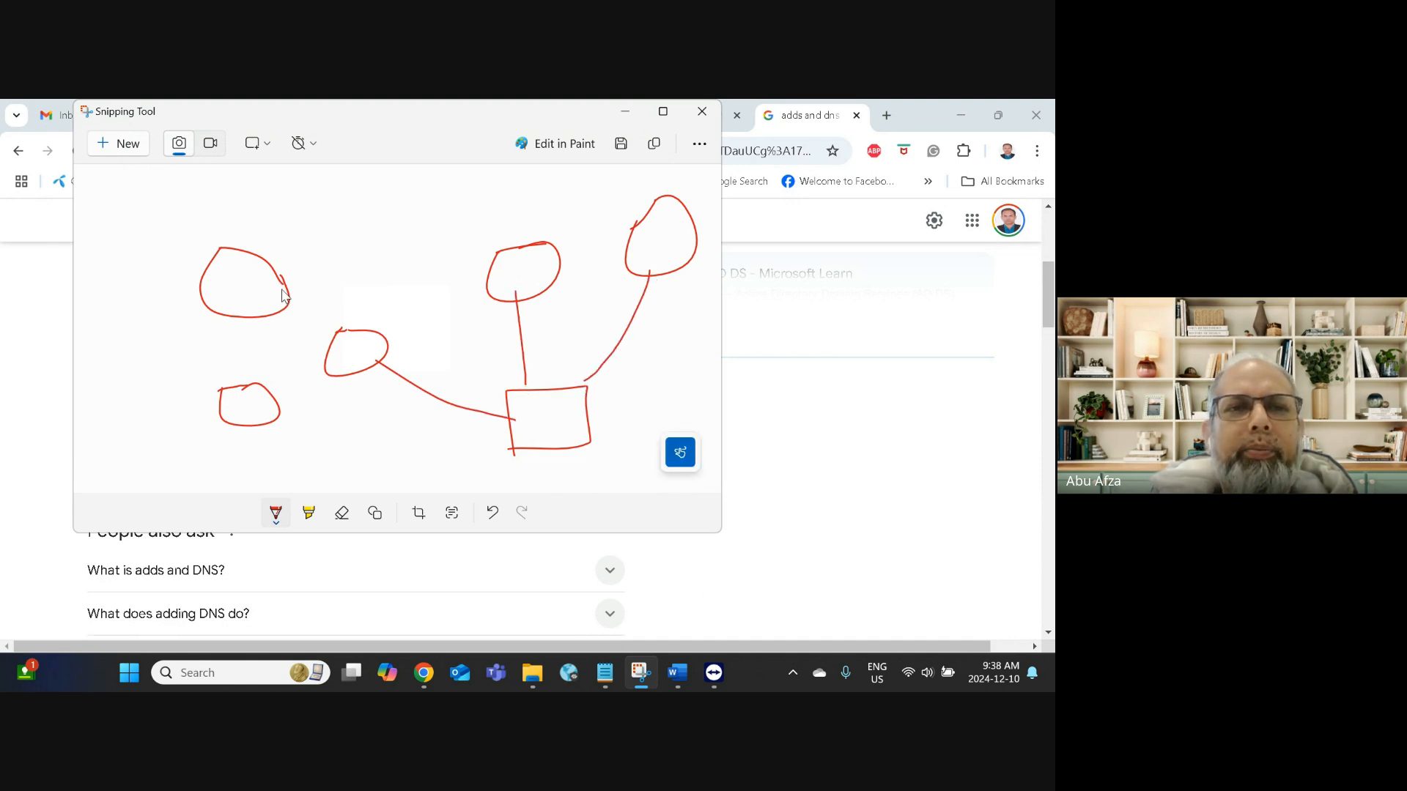
pyautogui.moveTo(284, 290)
pyautogui.mouseDown()
pyautogui.moveTo(439, 293)
pyautogui.moveTo(518, 386)
pyautogui.mouseUp()
pyautogui.click(263, 412)
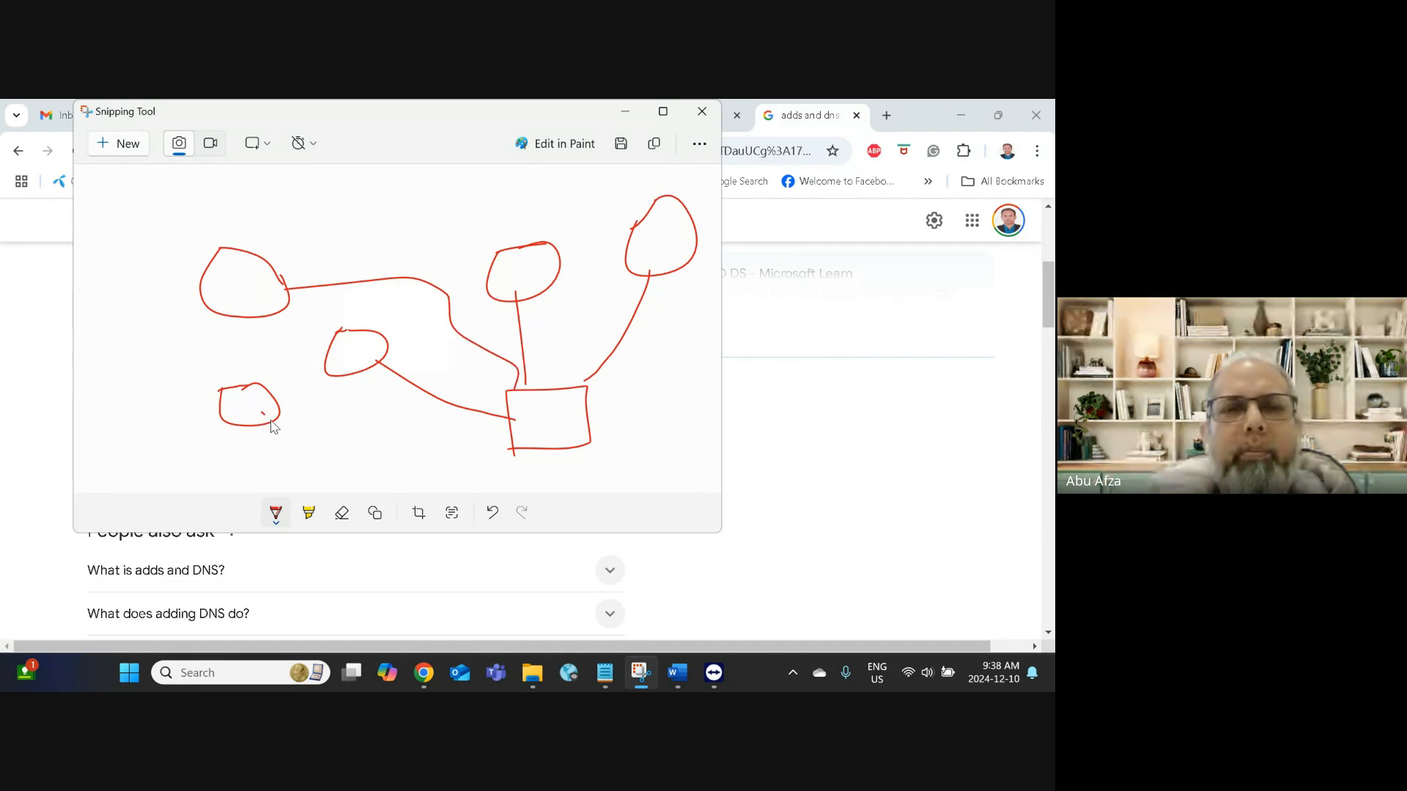
pyautogui.moveTo(273, 427); pyautogui.dragTo(515, 446)
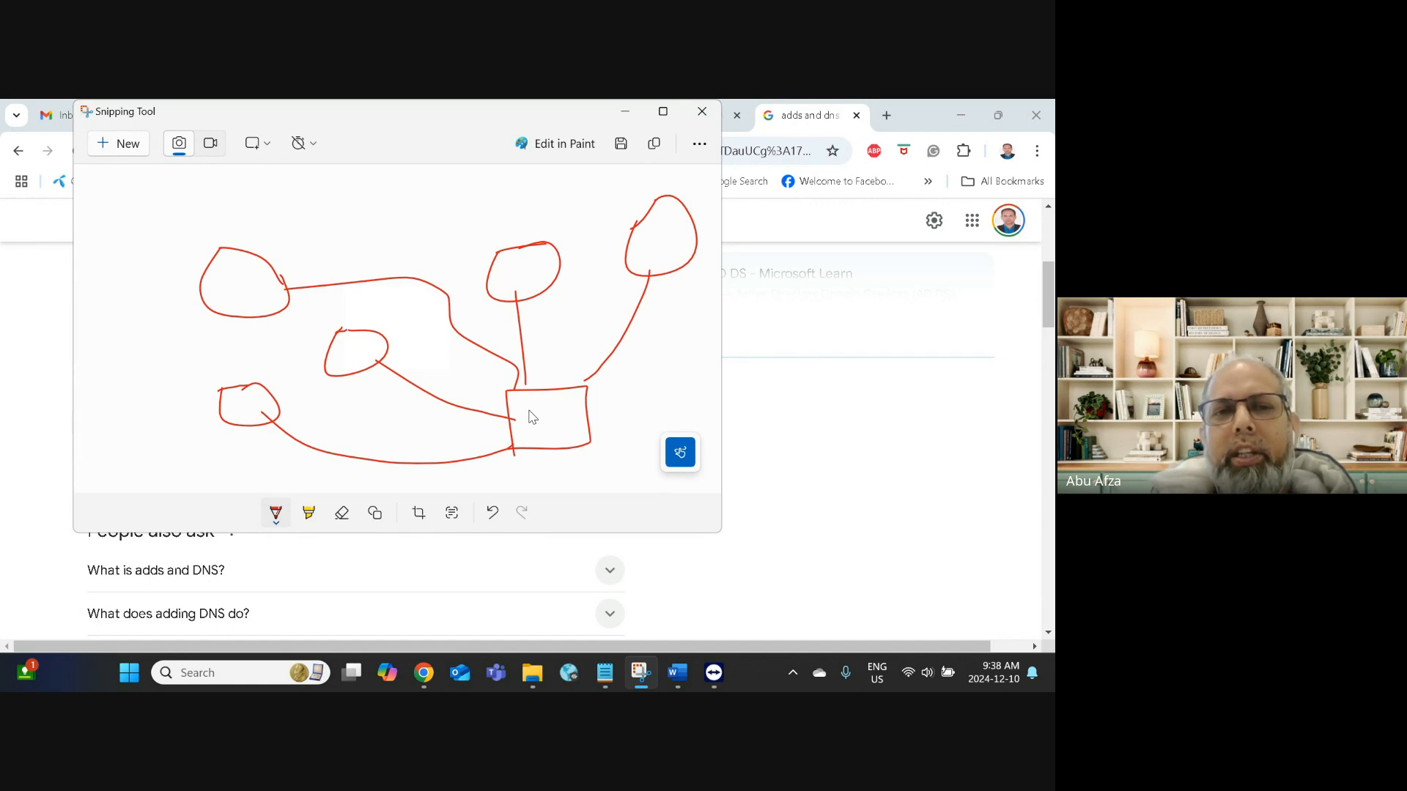
# Step: Write DNS in the rectangle, circle it, add a P beside it, and mark L/C above the blobs
pyautogui.moveTo(524, 410)
pyautogui.mouseDown()
pyautogui.moveTo(511, 434)
pyautogui.moveTo(559, 412)
pyautogui.moveTo(567, 424)
pyautogui.moveTo(571, 407)
pyautogui.moveTo(577, 427)
pyautogui.mouseUp()
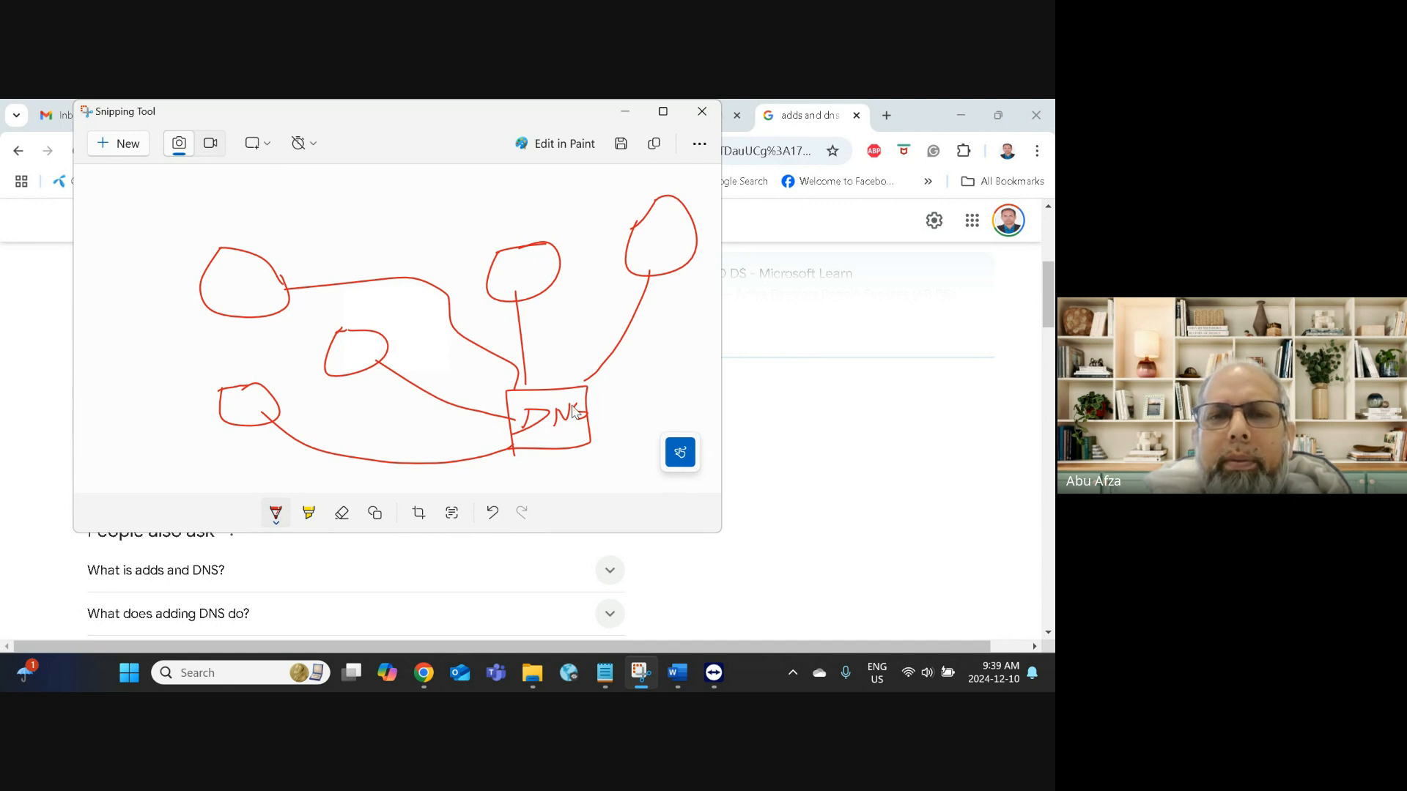
pyautogui.moveTo(605, 385)
pyautogui.mouseDown()
pyautogui.moveTo(550, 376)
pyautogui.moveTo(497, 423)
pyautogui.moveTo(596, 458)
pyautogui.moveTo(606, 388)
pyautogui.mouseUp()
pyautogui.moveTo(630, 446)
pyautogui.mouseDown()
pyautogui.moveTo(634, 405)
pyautogui.moveTo(633, 425)
pyautogui.mouseUp()
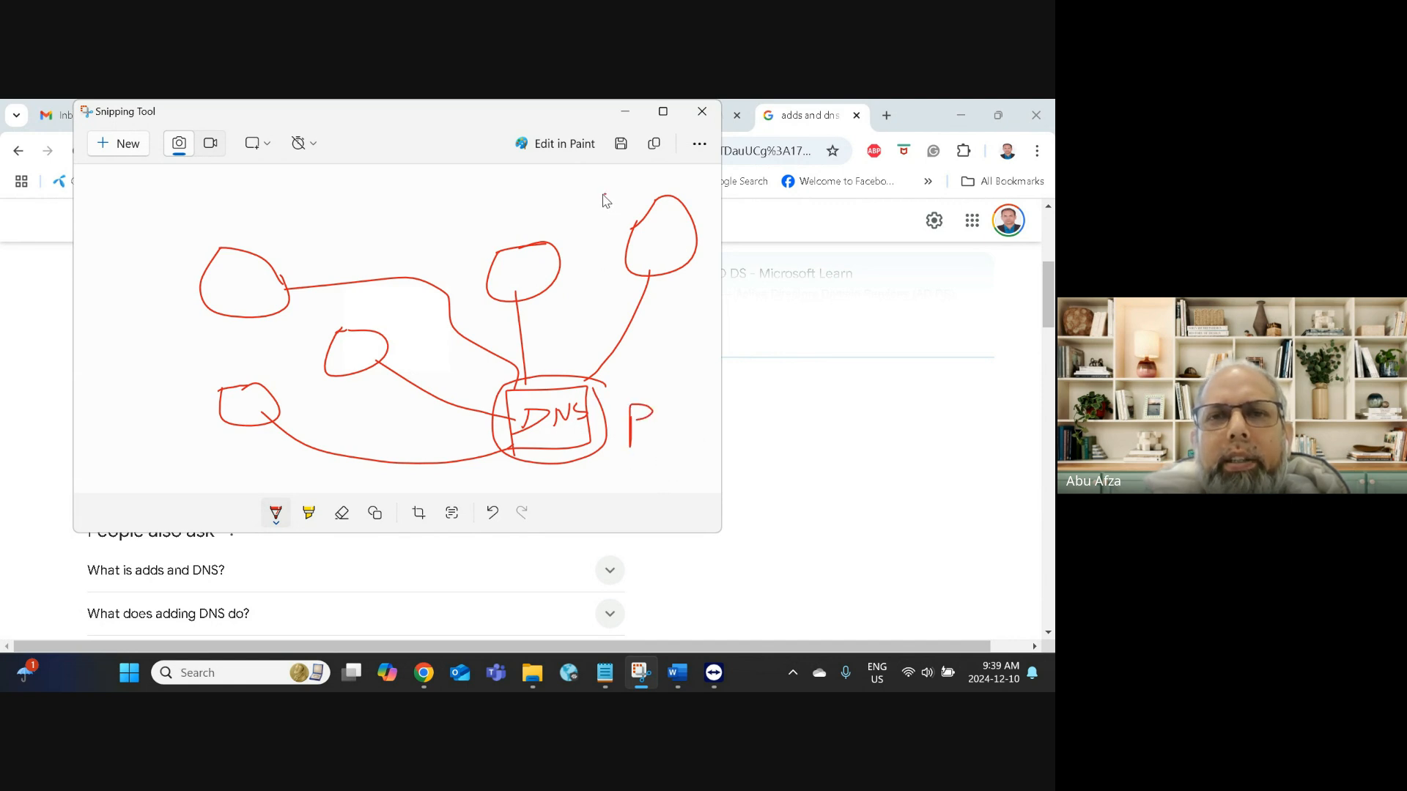
pyautogui.moveTo(620, 196); pyautogui.dragTo(621, 216)
pyautogui.moveTo(503, 217); pyautogui.dragTo(503, 236)
pyautogui.moveTo(379, 308); pyautogui.dragTo(395, 321)
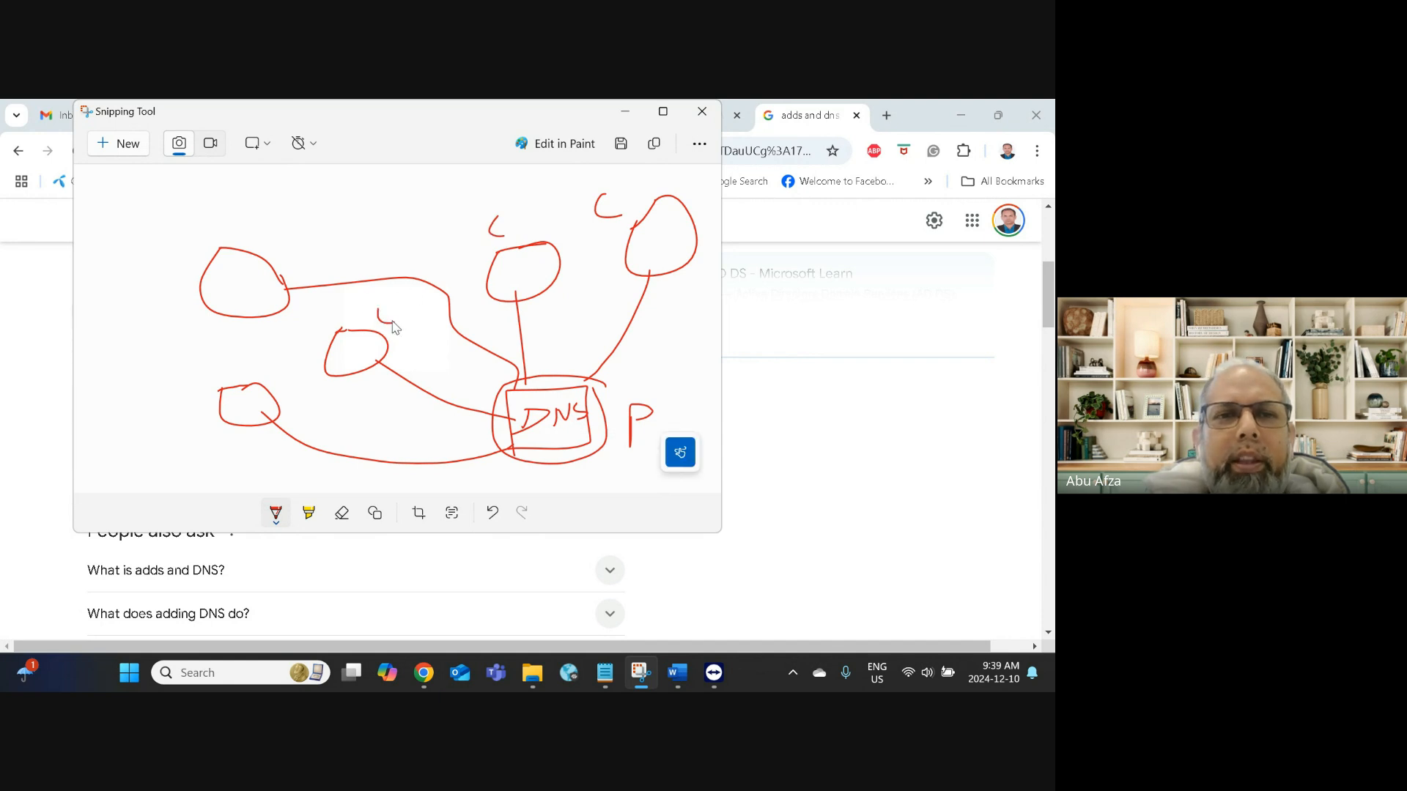
pyautogui.moveTo(296, 230); pyautogui.dragTo(295, 251)
pyautogui.moveTo(272, 358); pyautogui.dragTo(272, 374)
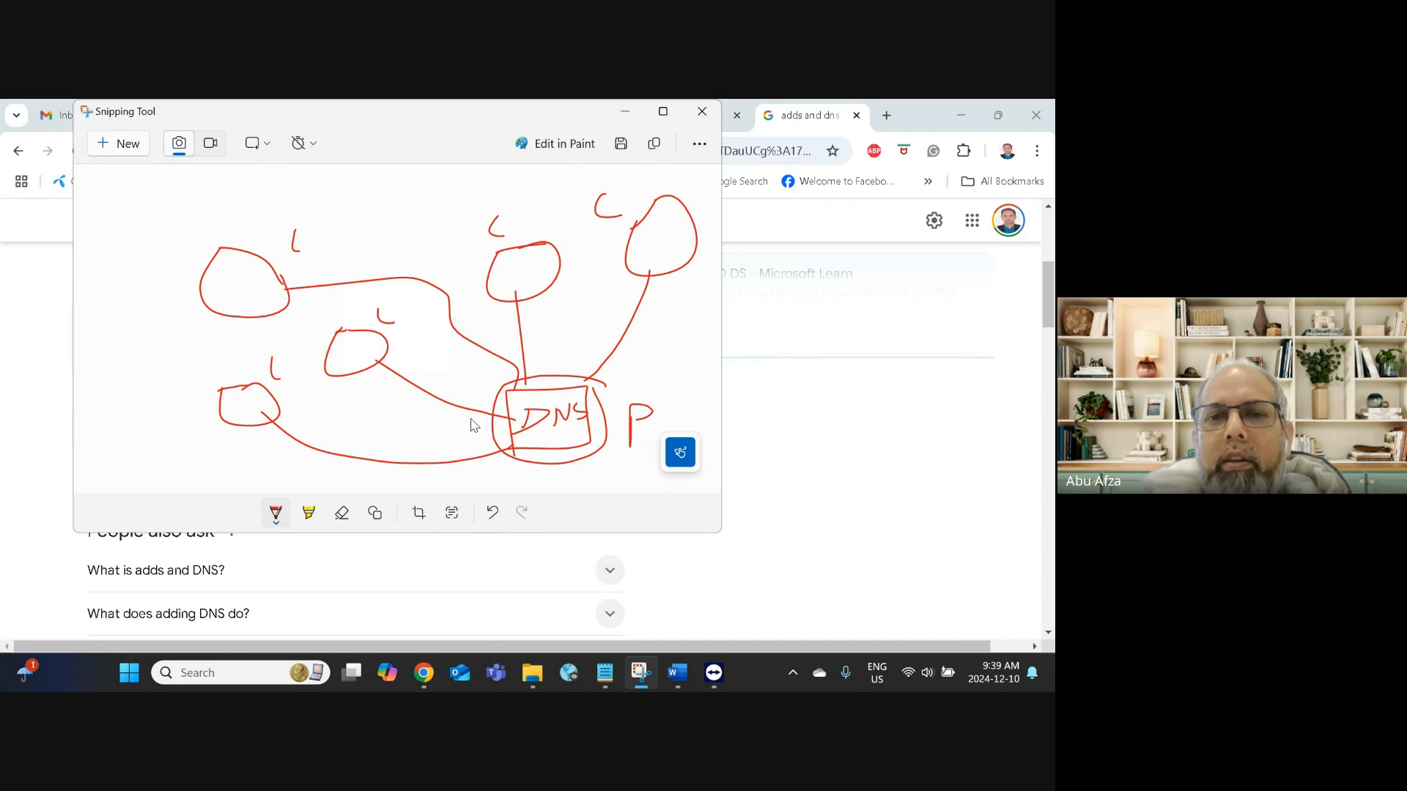
pyautogui.moveTo(654, 396)
pyautogui.mouseDown()
pyautogui.moveTo(629, 444)
pyautogui.moveTo(662, 396)
pyautogui.moveTo(655, 380)
pyautogui.mouseUp()
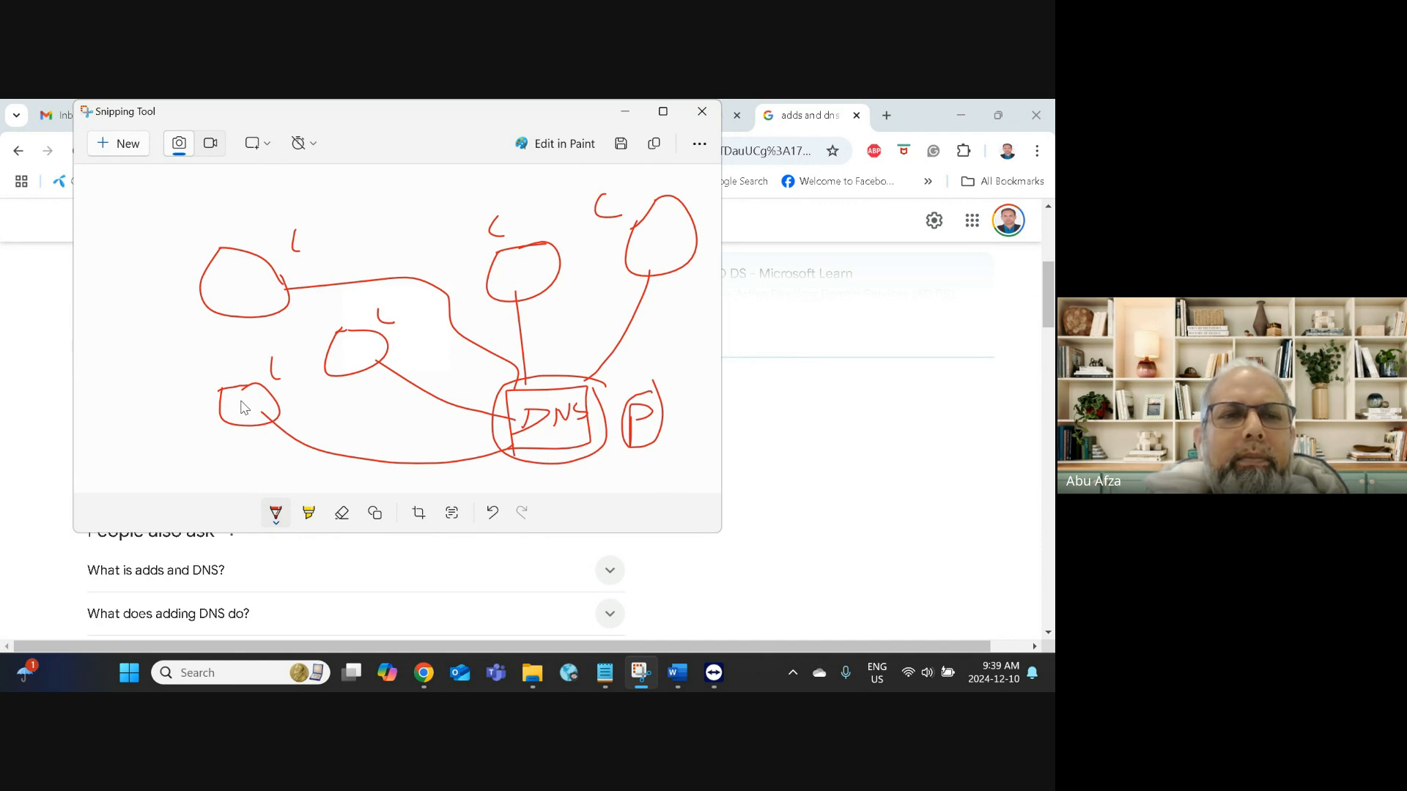
# Step: Label the five blobs U1, U2, U3, U4 and U5
pyautogui.moveTo(242, 400)
pyautogui.mouseDown()
pyautogui.moveTo(241, 415)
pyautogui.moveTo(252, 400)
pyautogui.moveTo(257, 415)
pyautogui.mouseUp()
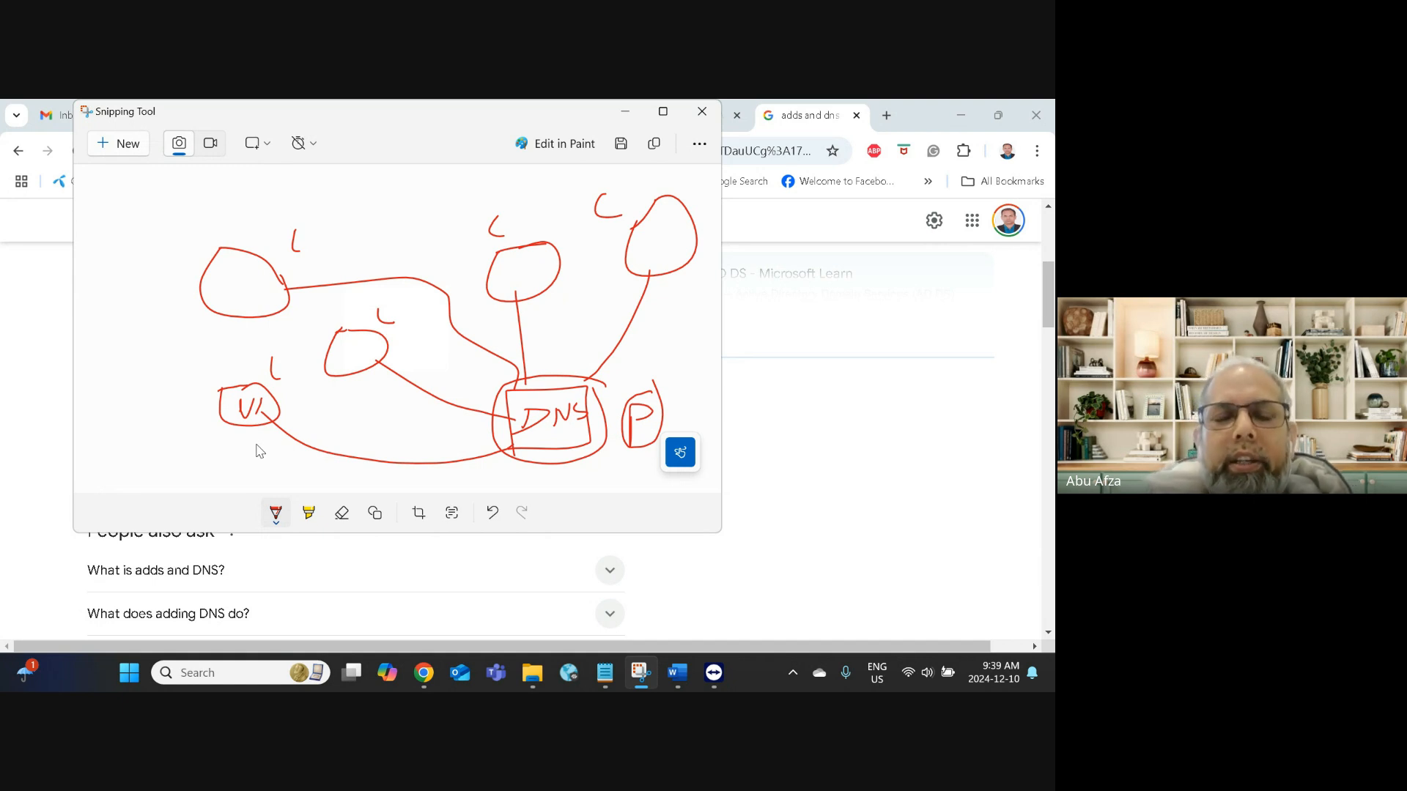
pyautogui.moveTo(337, 349); pyautogui.dragTo(359, 361)
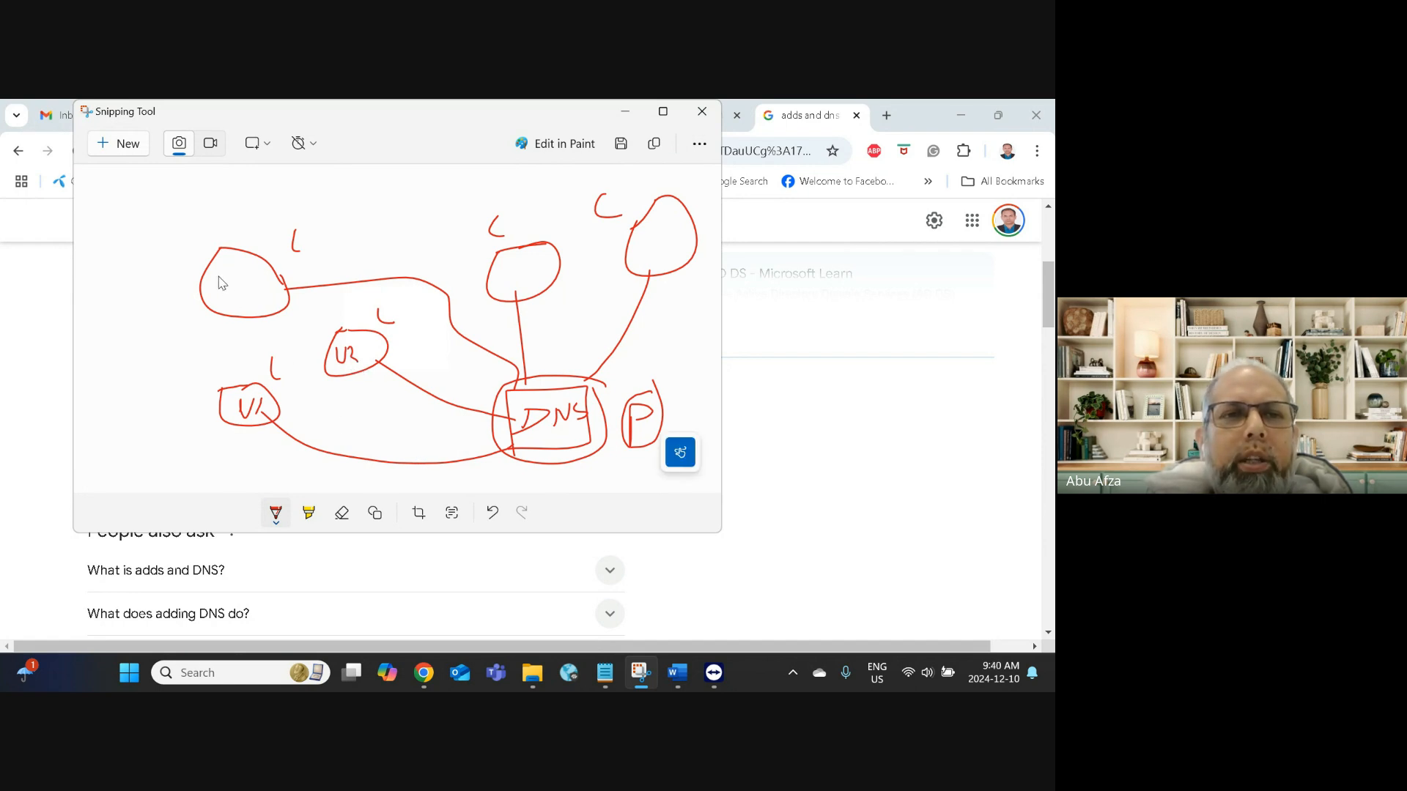
pyautogui.moveTo(219, 277)
pyautogui.mouseDown()
pyautogui.moveTo(224, 293)
pyautogui.moveTo(245, 281)
pyautogui.moveTo(235, 294)
pyautogui.mouseUp()
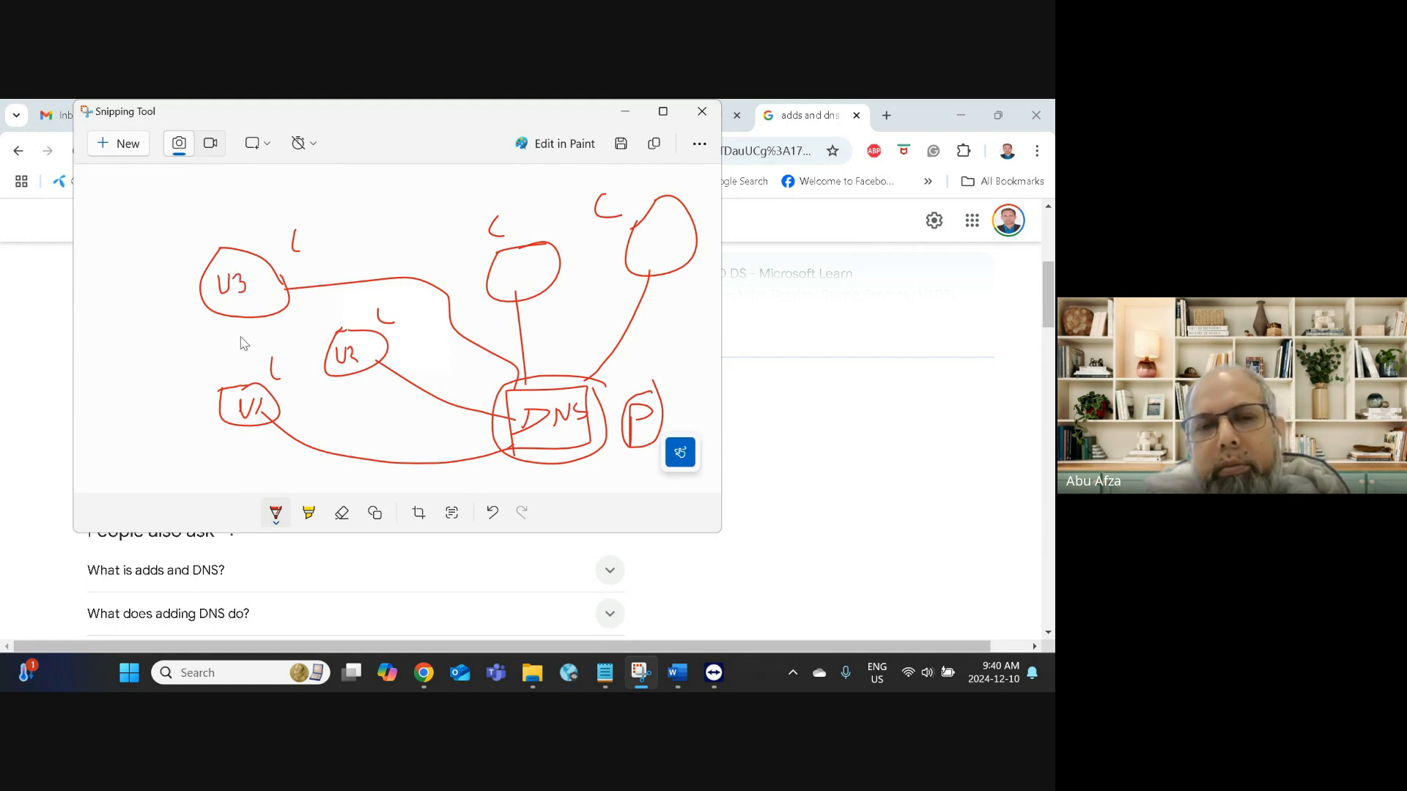
pyautogui.moveTo(509, 268)
pyautogui.mouseDown()
pyautogui.moveTo(552, 278)
pyautogui.moveTo(544, 288)
pyautogui.mouseUp()
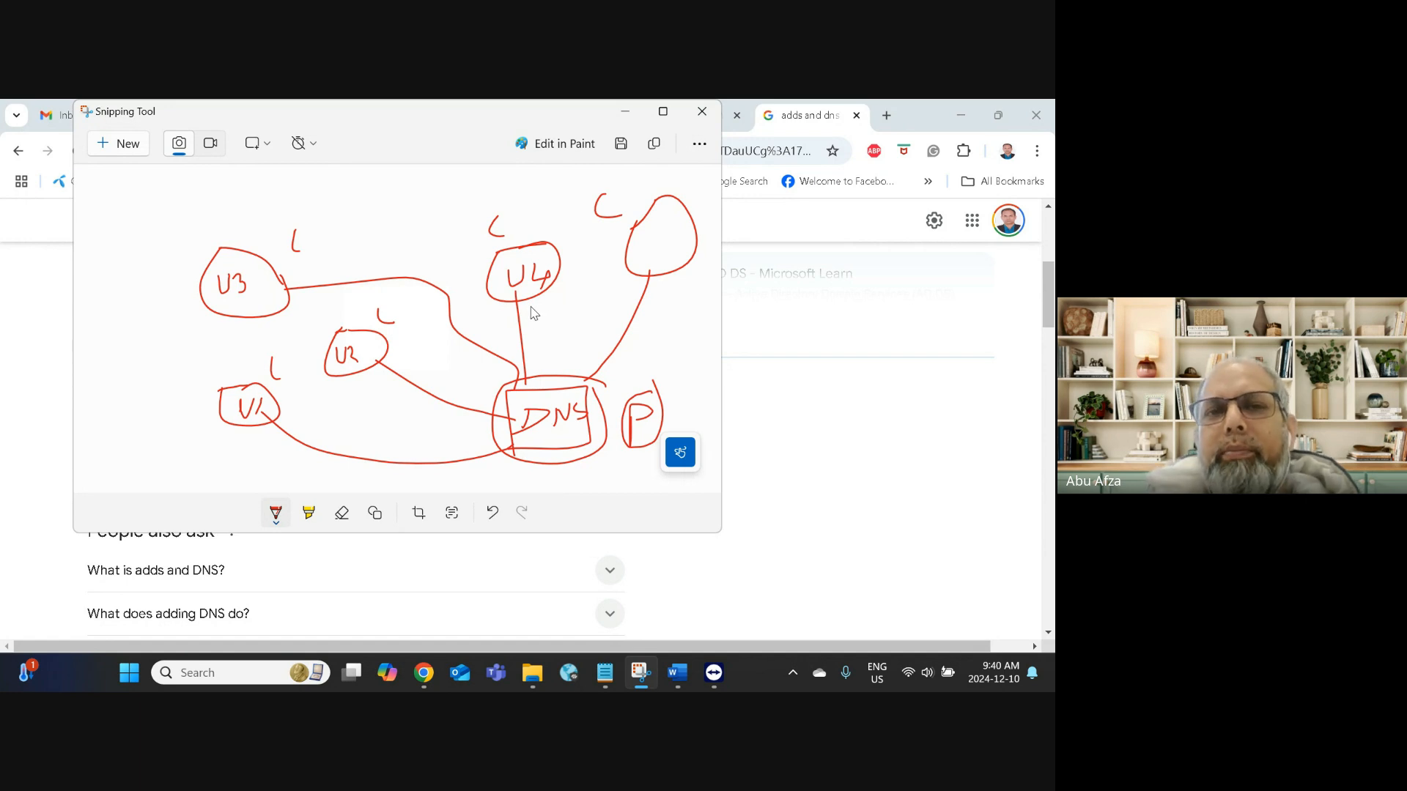
pyautogui.moveTo(647, 236); pyautogui.dragTo(663, 250)
pyautogui.moveTo(666, 227); pyautogui.dragTo(674, 225)
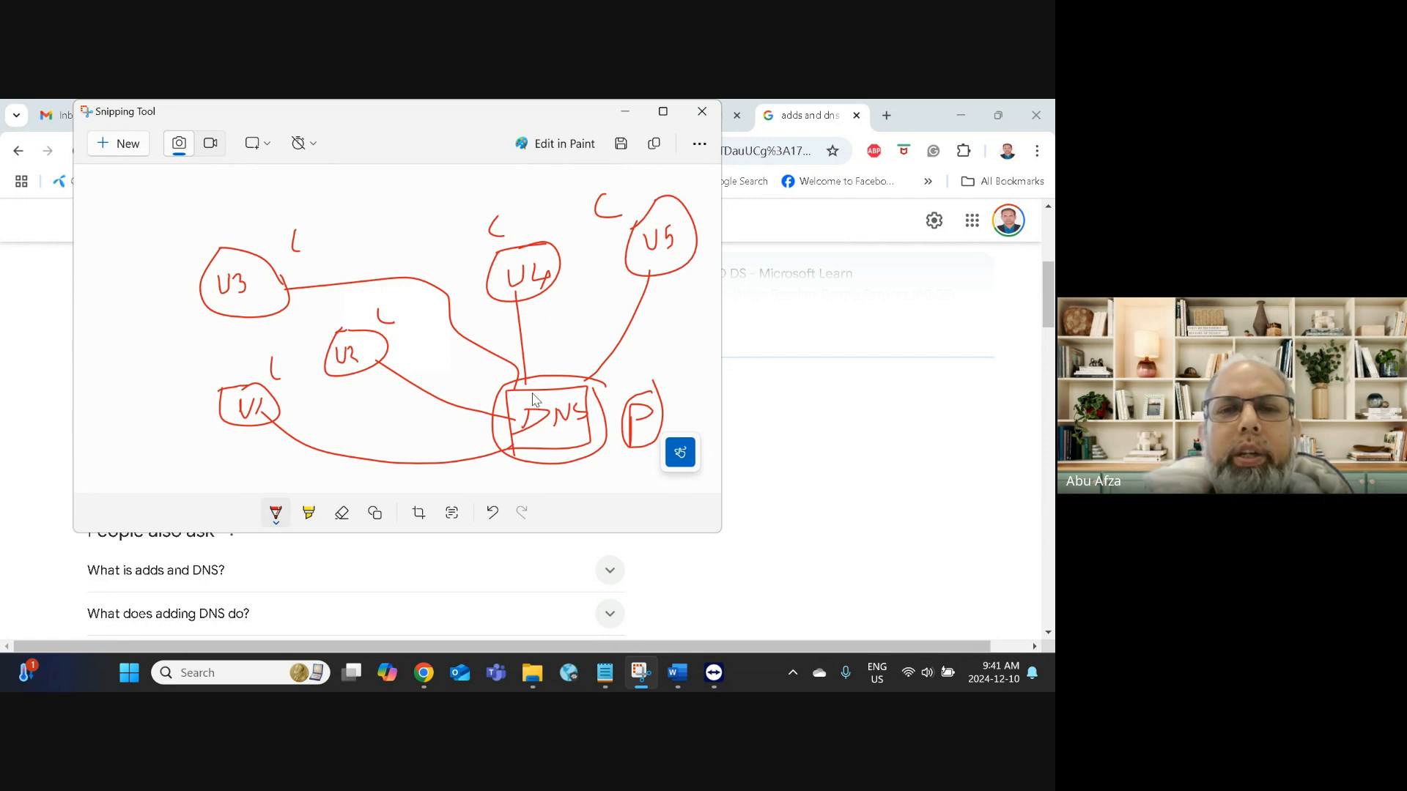
# Step: Draw an X over the DNS box and ticks beside U1, U3, U2 and U4
pyautogui.moveTo(535, 396); pyautogui.dragTo(597, 443)
pyautogui.moveTo(583, 396); pyautogui.dragTo(517, 457)
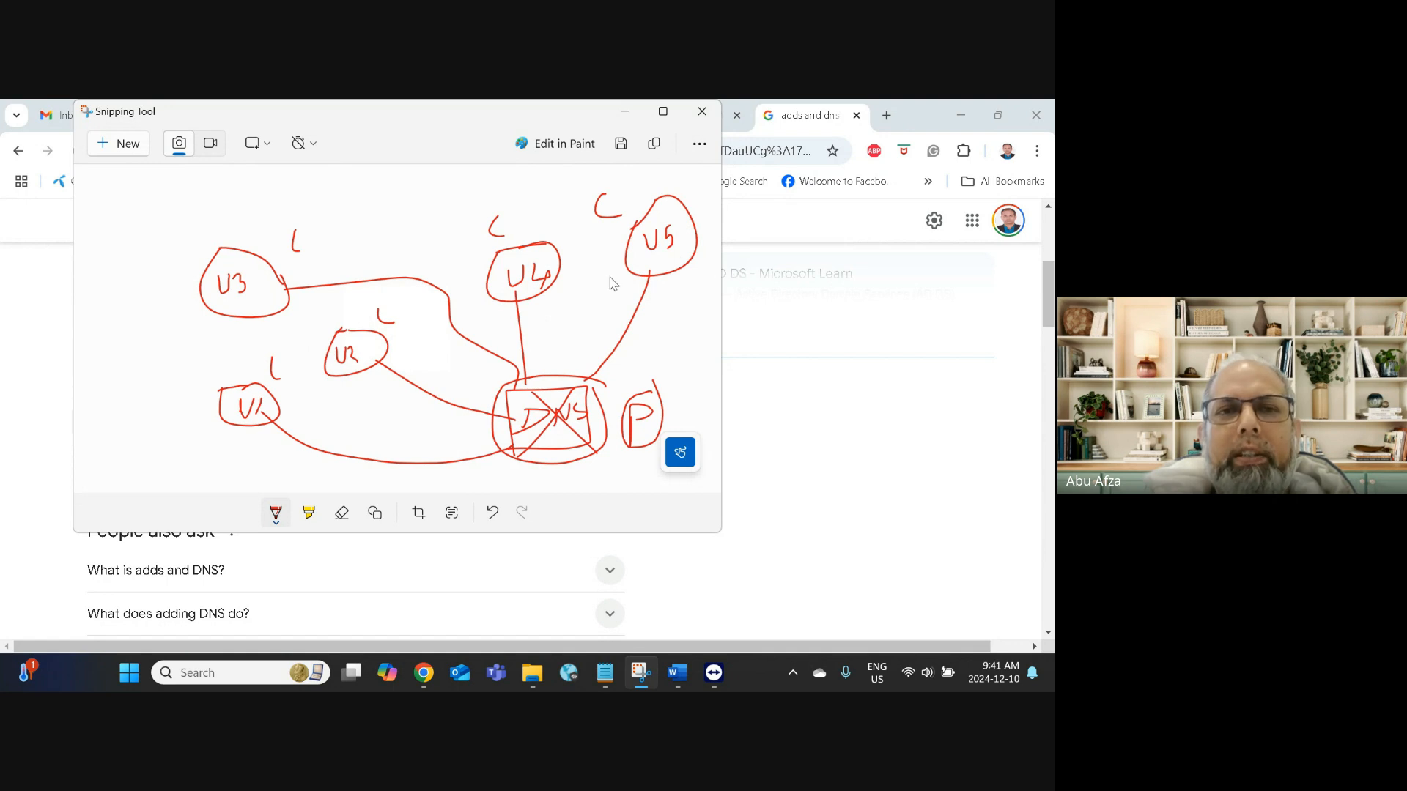
pyautogui.moveTo(211, 379); pyautogui.dragTo(255, 360)
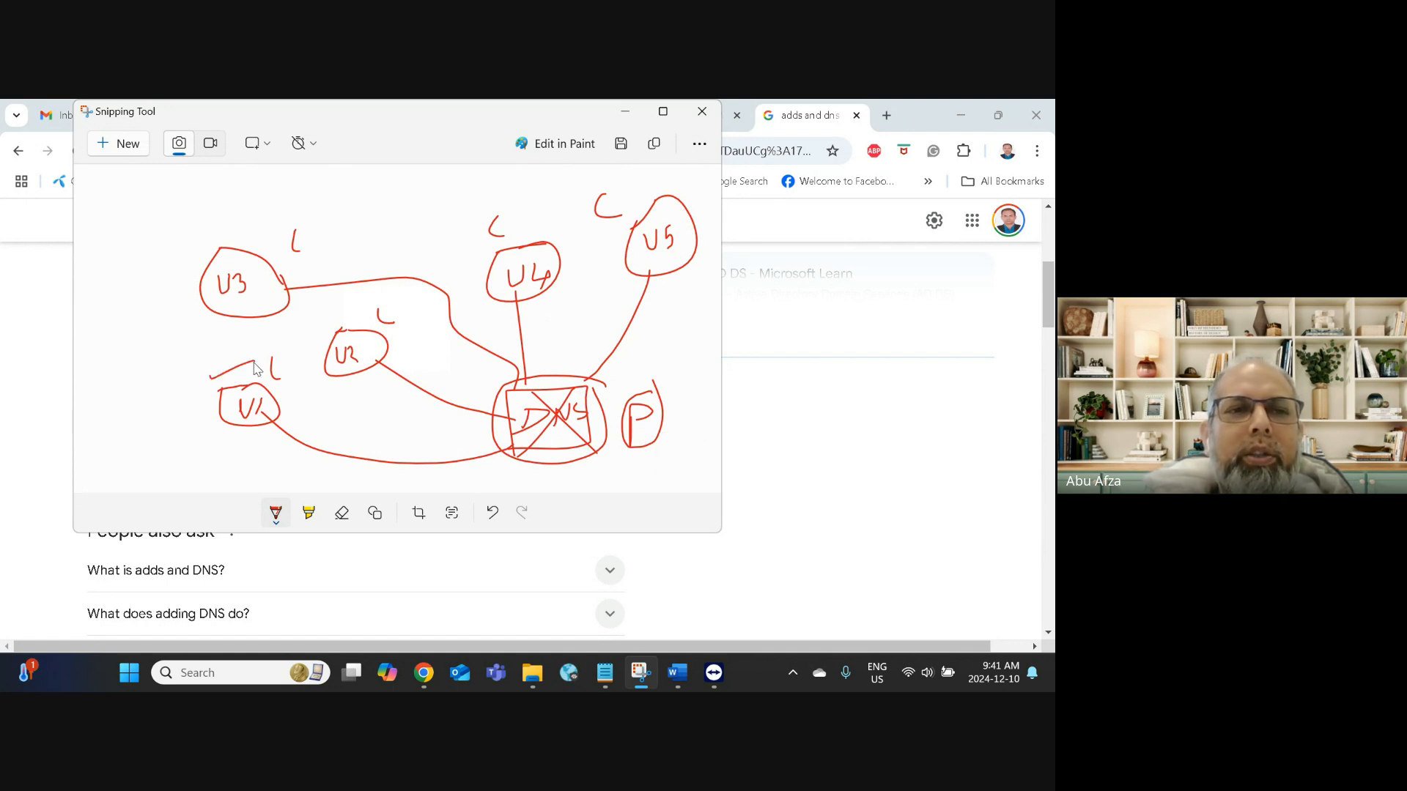
pyautogui.moveTo(247, 224); pyautogui.dragTo(293, 201)
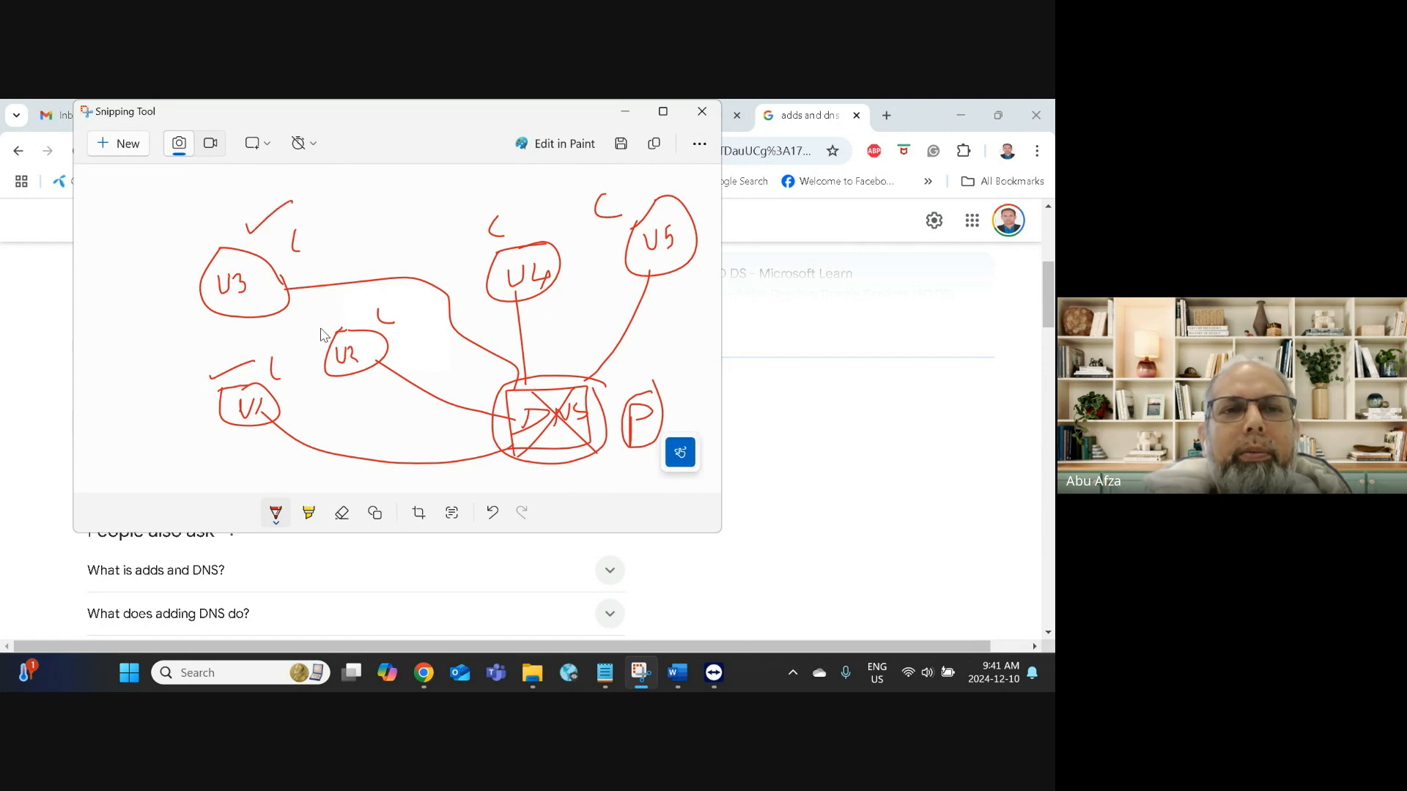
pyautogui.moveTo(325, 310); pyautogui.dragTo(360, 295)
pyautogui.moveTo(508, 219); pyautogui.dragTo(707, 167)
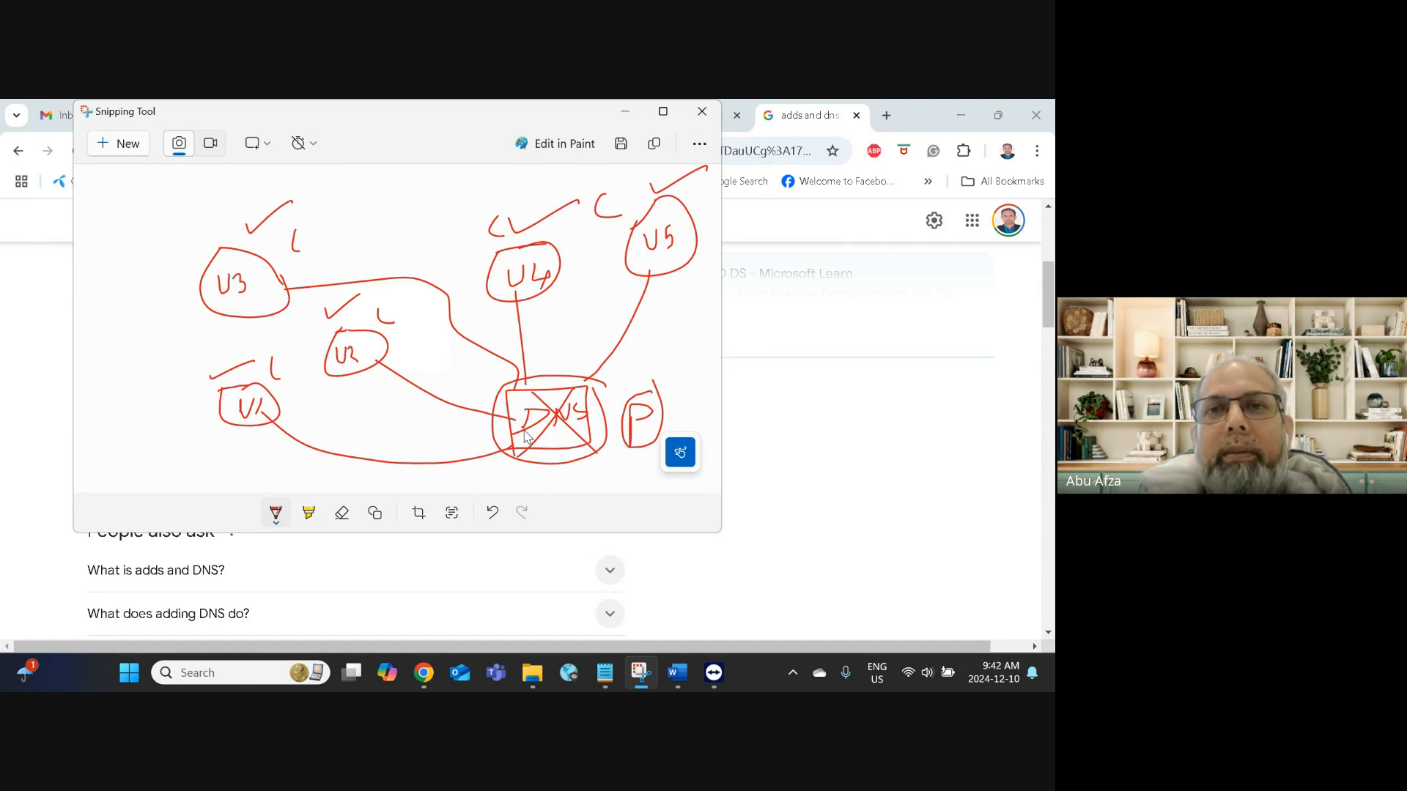
# Step: Minimize Snipping Tool, scroll the Chrome results, then minimize Chrome to return to the server
pyautogui.click(634, 120)
pyautogui.scroll(-5, 292, 494)
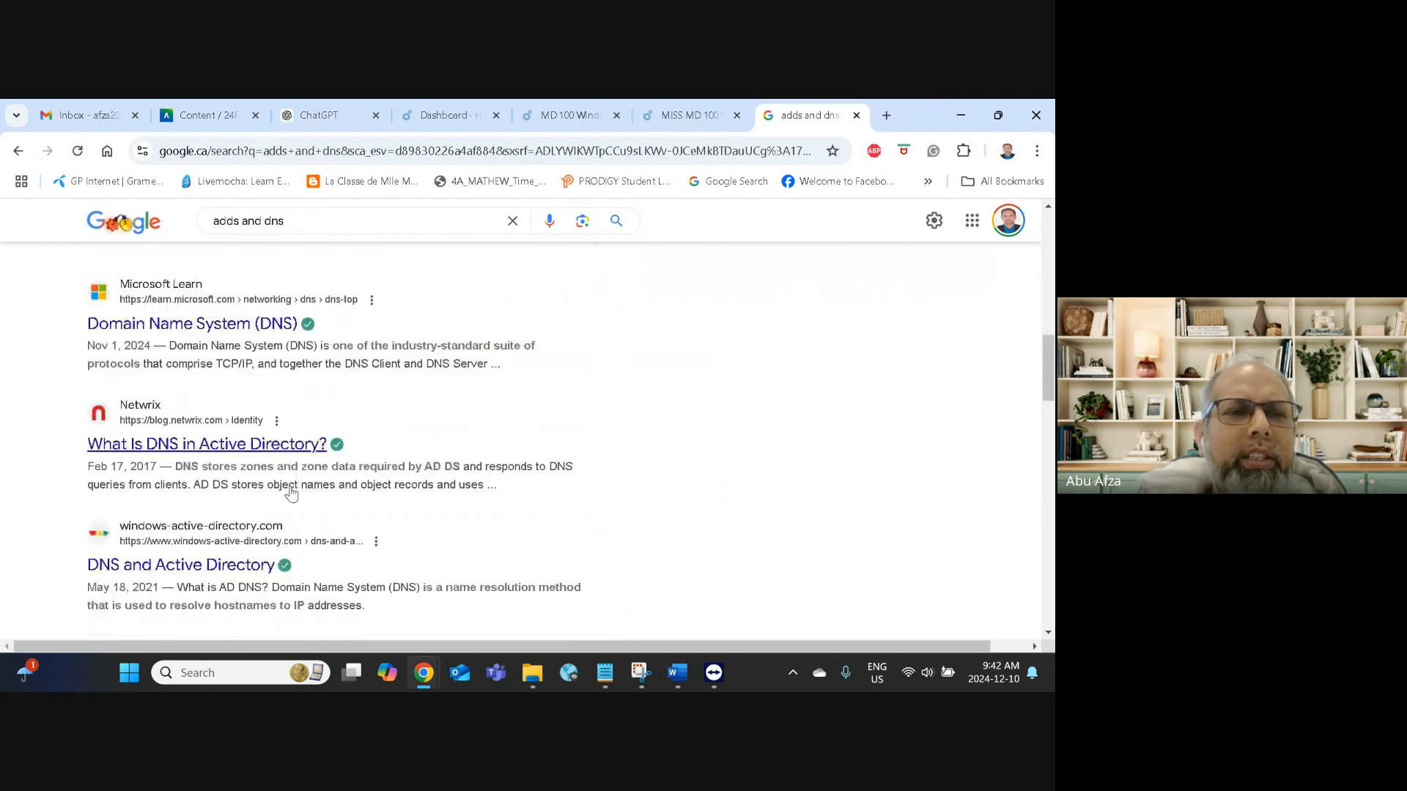
pyautogui.scroll(-3, 291, 493)
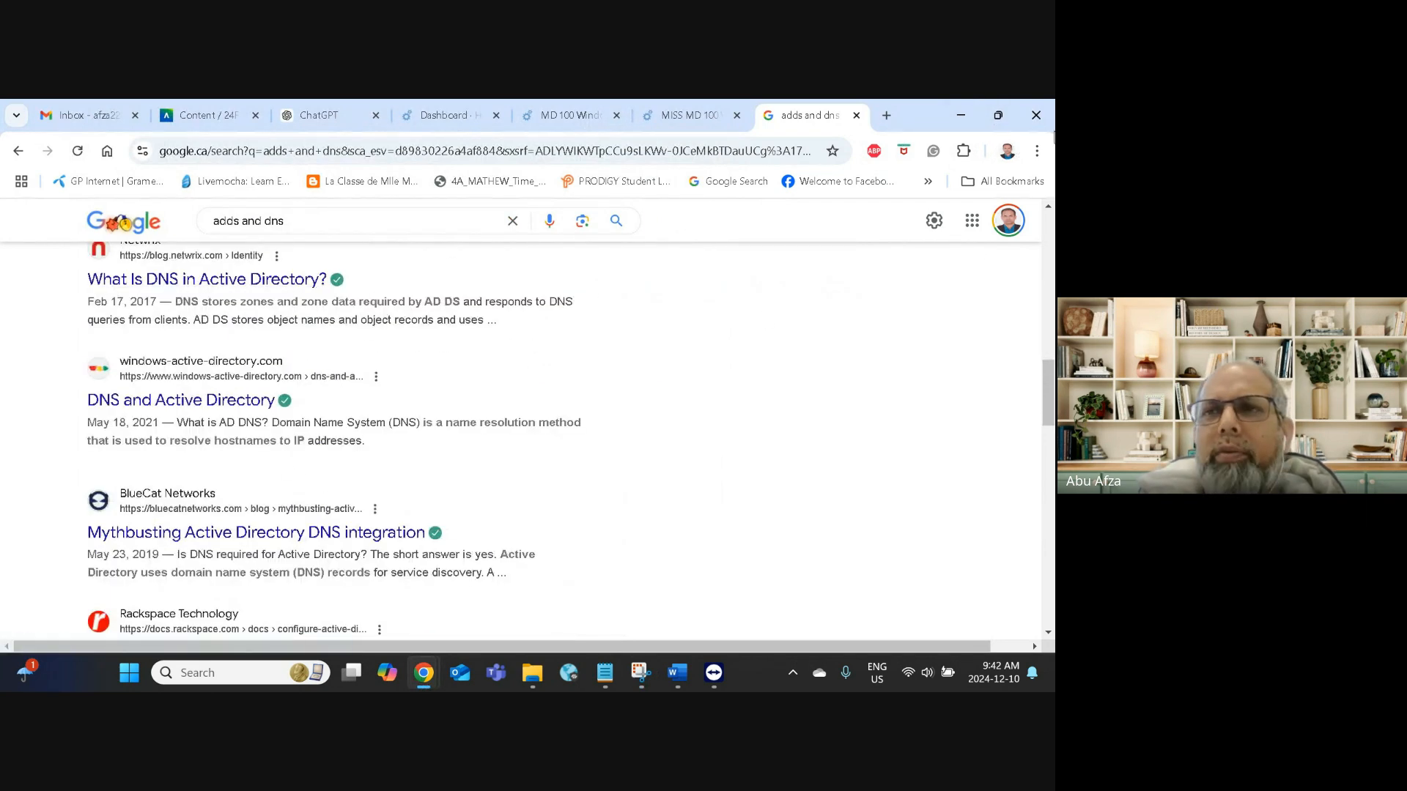
pyautogui.click(961, 115)
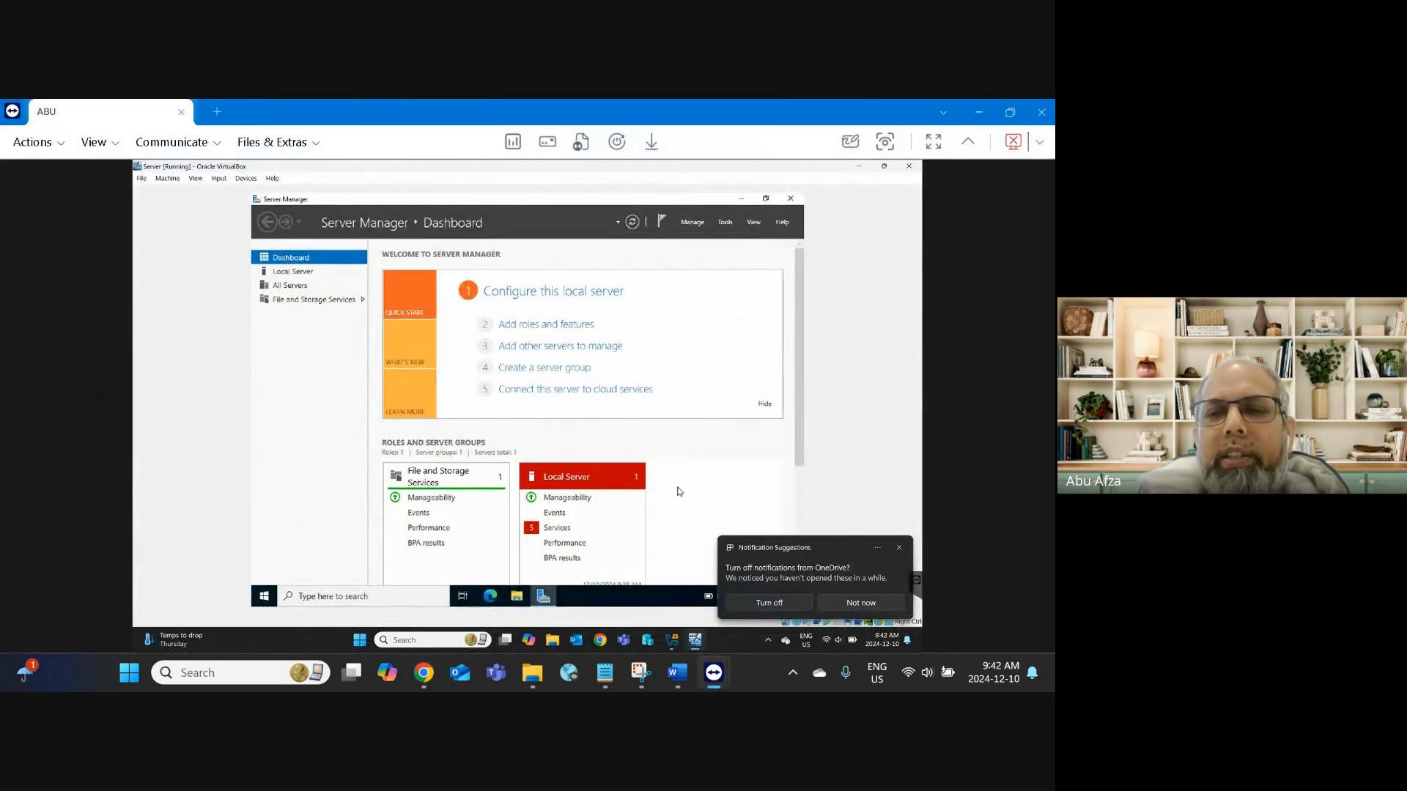
# Step: Dismiss the OneDrive notification, glance at the Tools menu, and open Server Manager's Manage menu
pyautogui.click(899, 548)
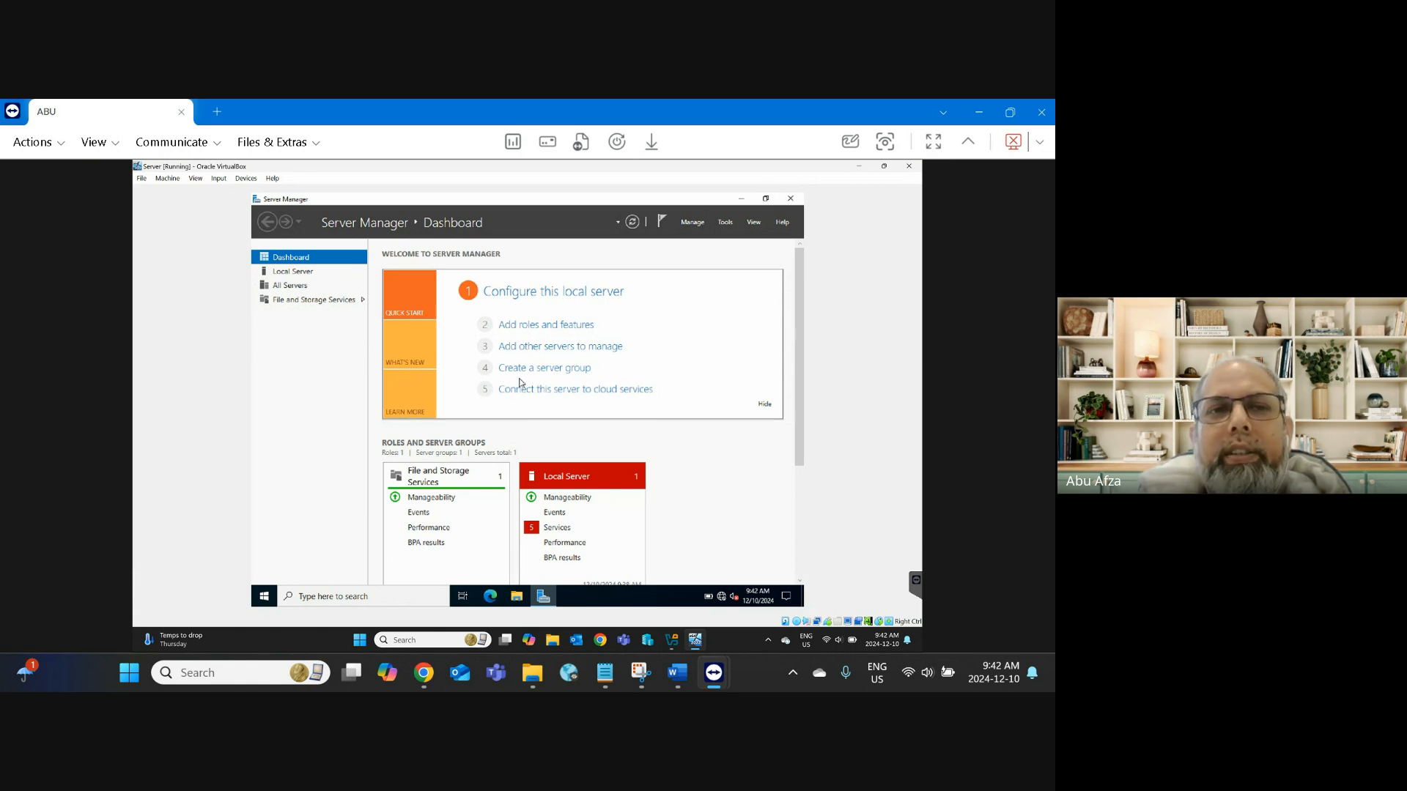
pyautogui.click(725, 224)
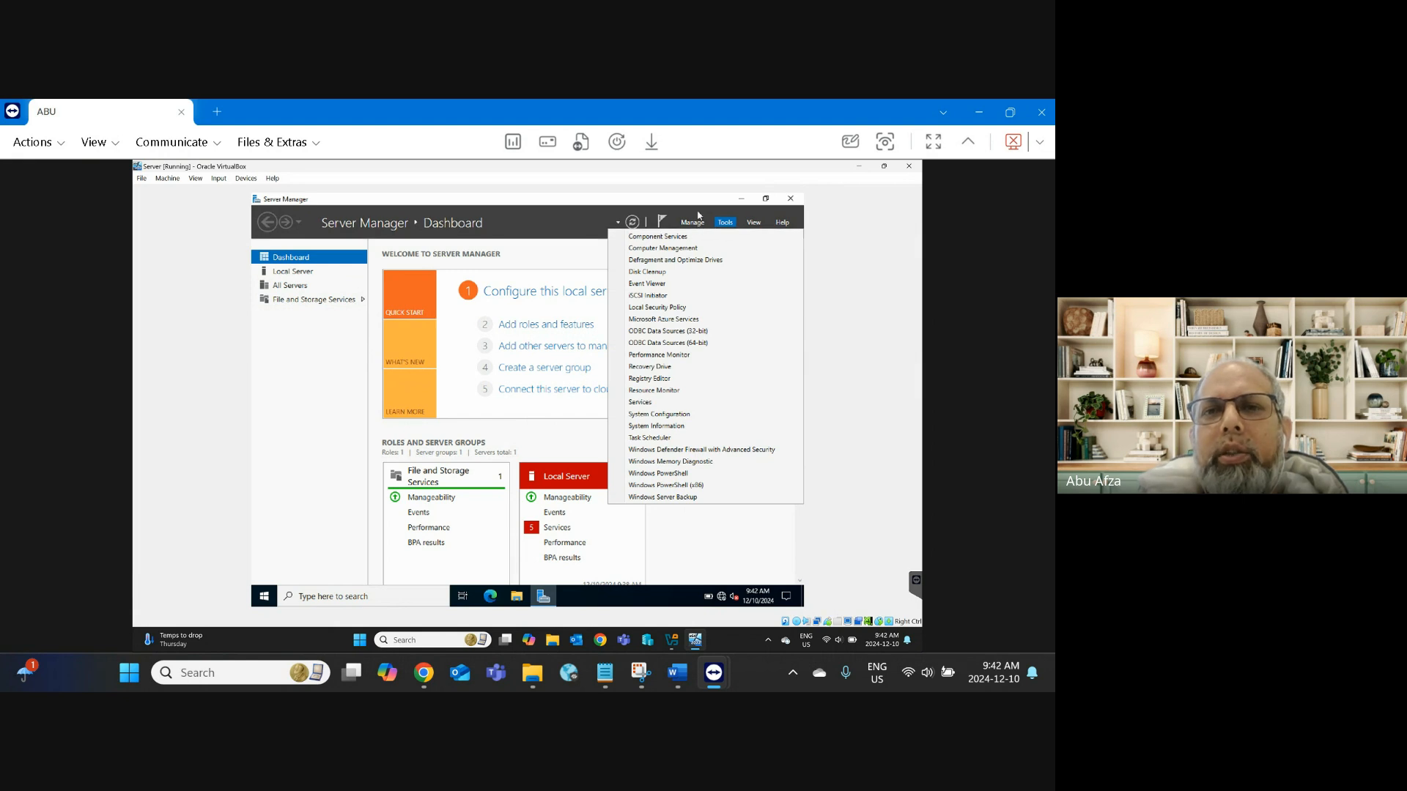
pyautogui.click(699, 206)
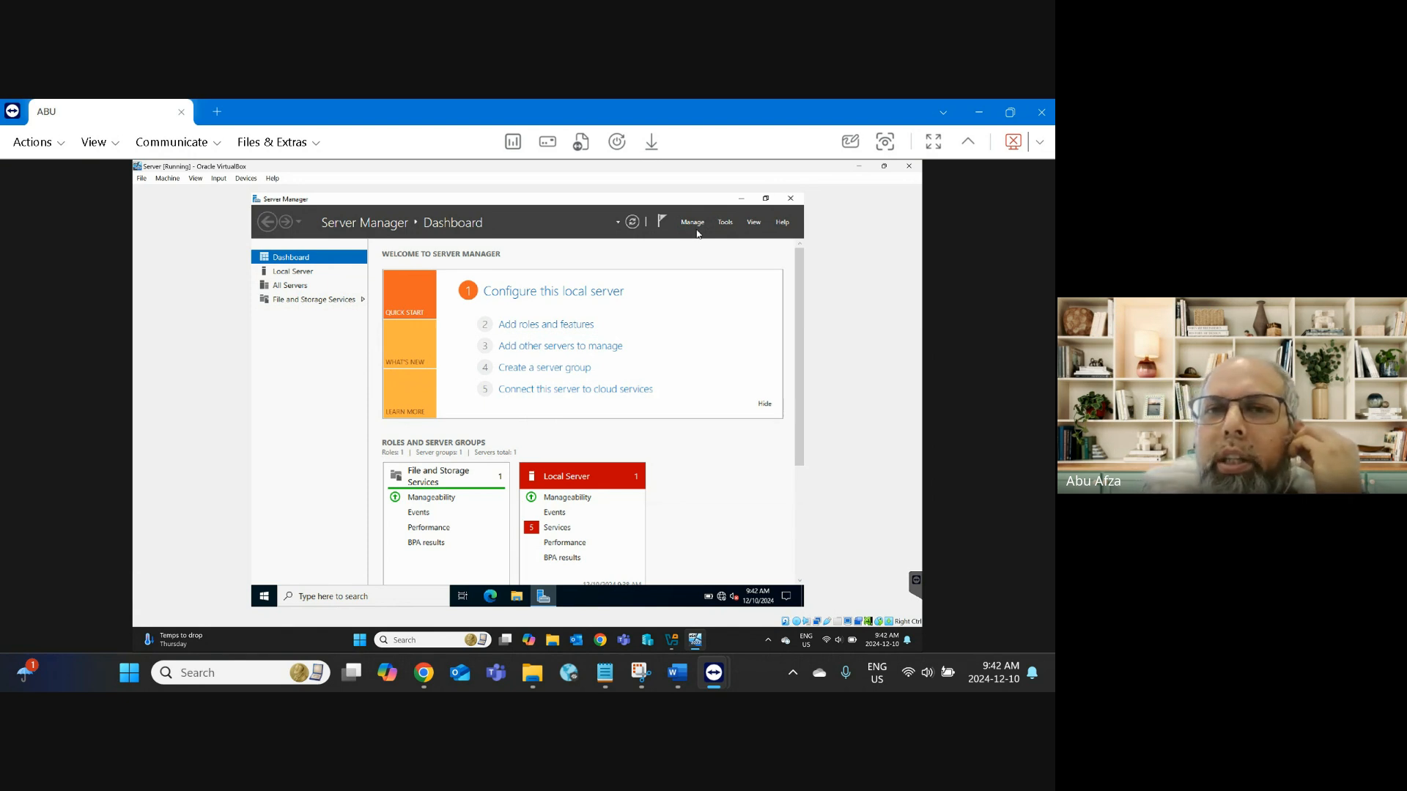
pyautogui.click(694, 224)
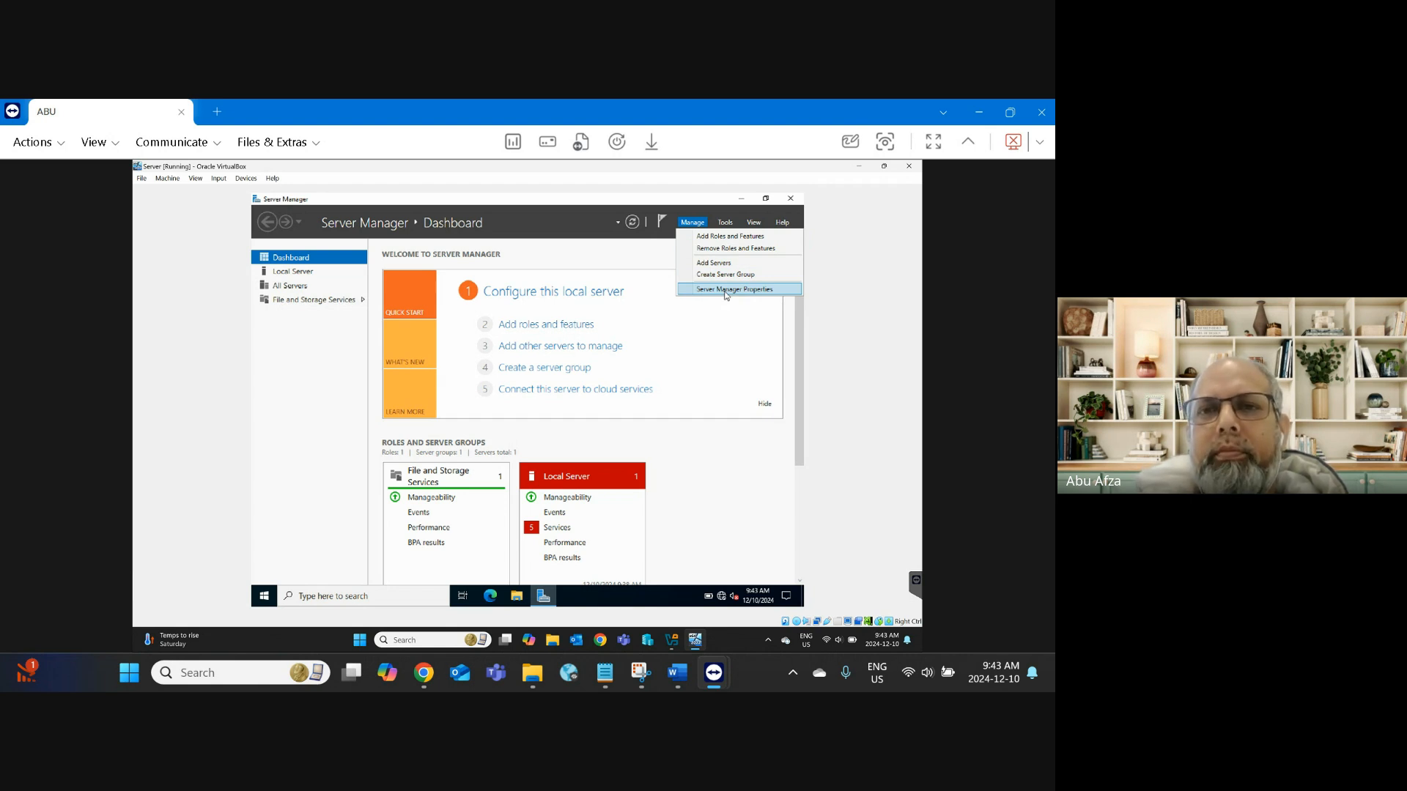
# Step: Look through Server Manager's Tools, View and Help menus, then reopen the Manage menu
pyautogui.click(723, 223)
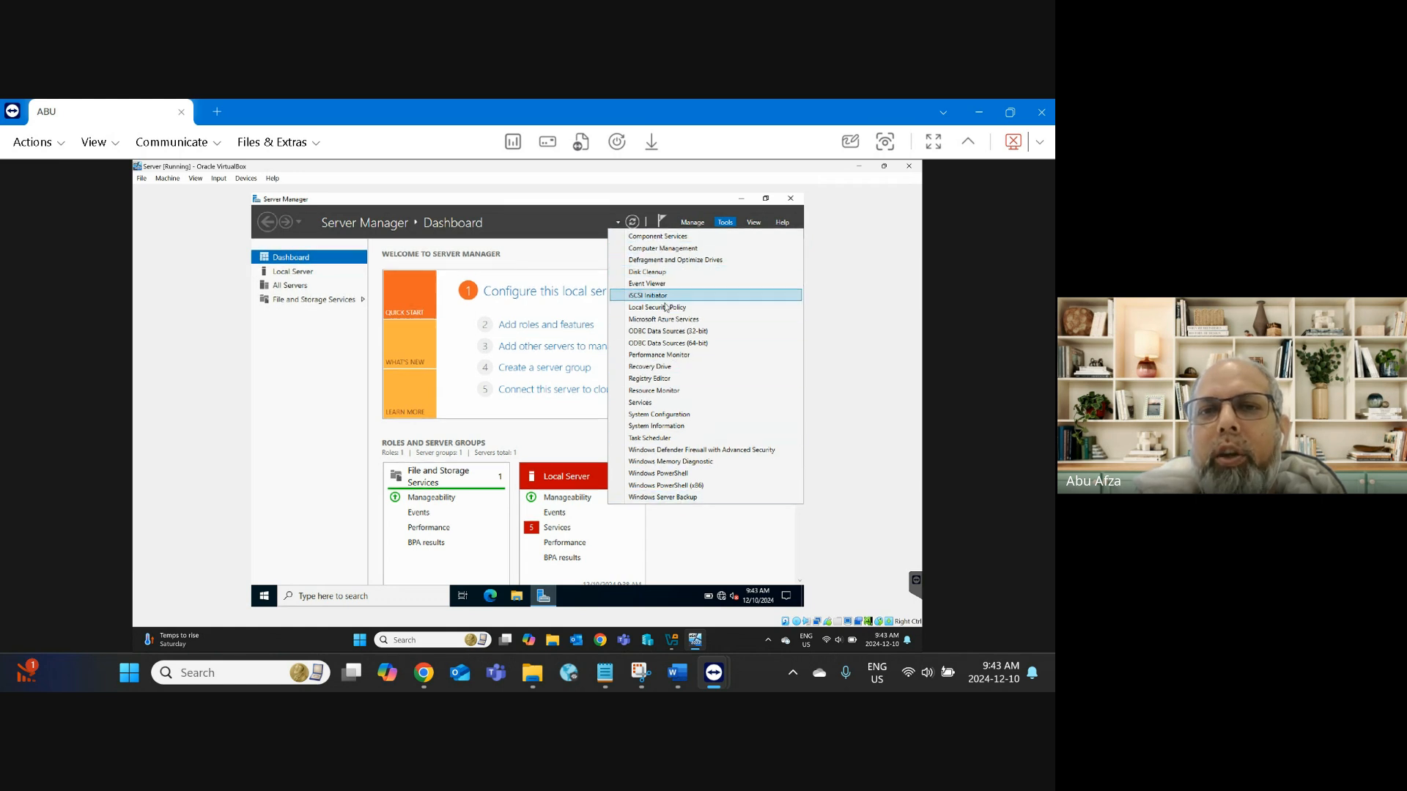
pyautogui.click(752, 223)
pyautogui.click(752, 222)
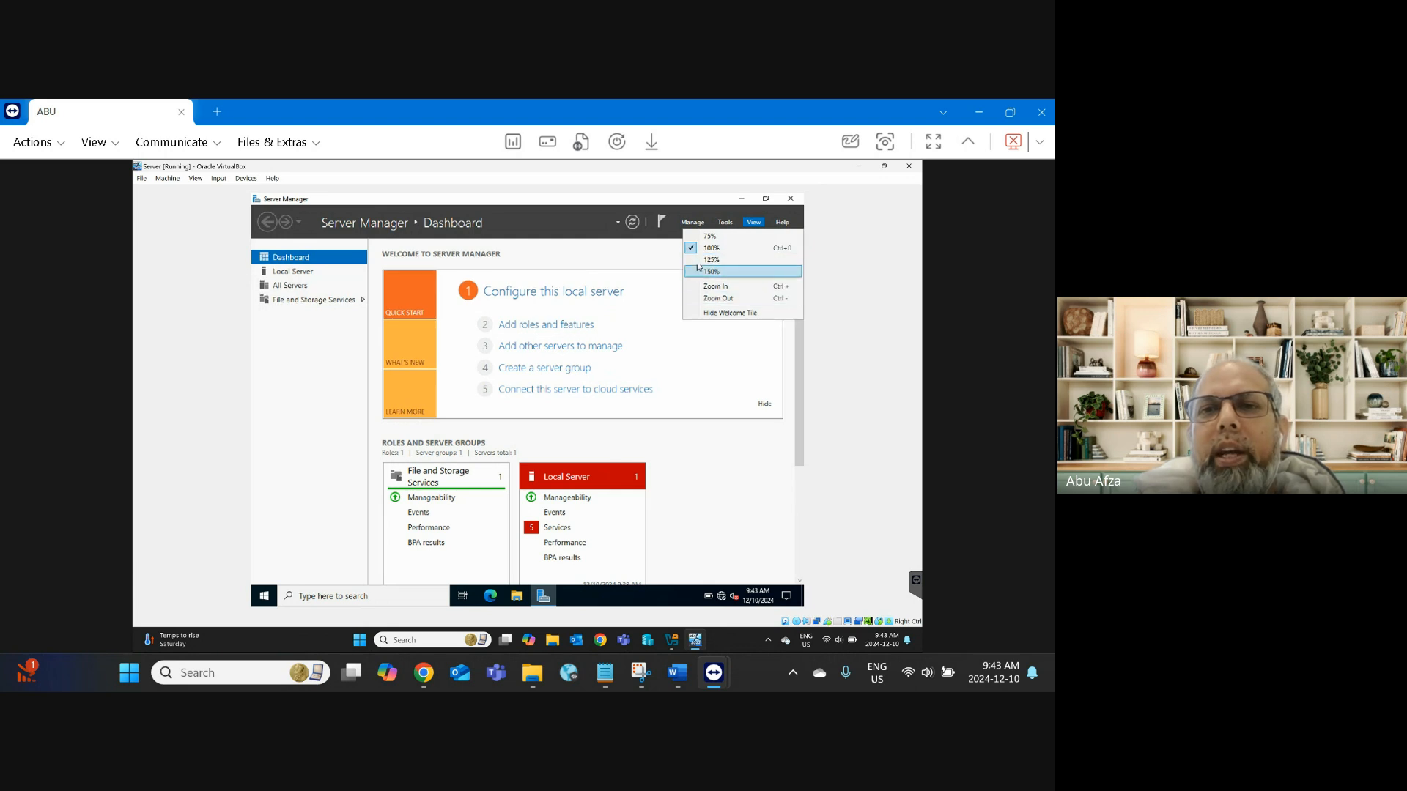
pyautogui.click(750, 246)
pyautogui.click(786, 225)
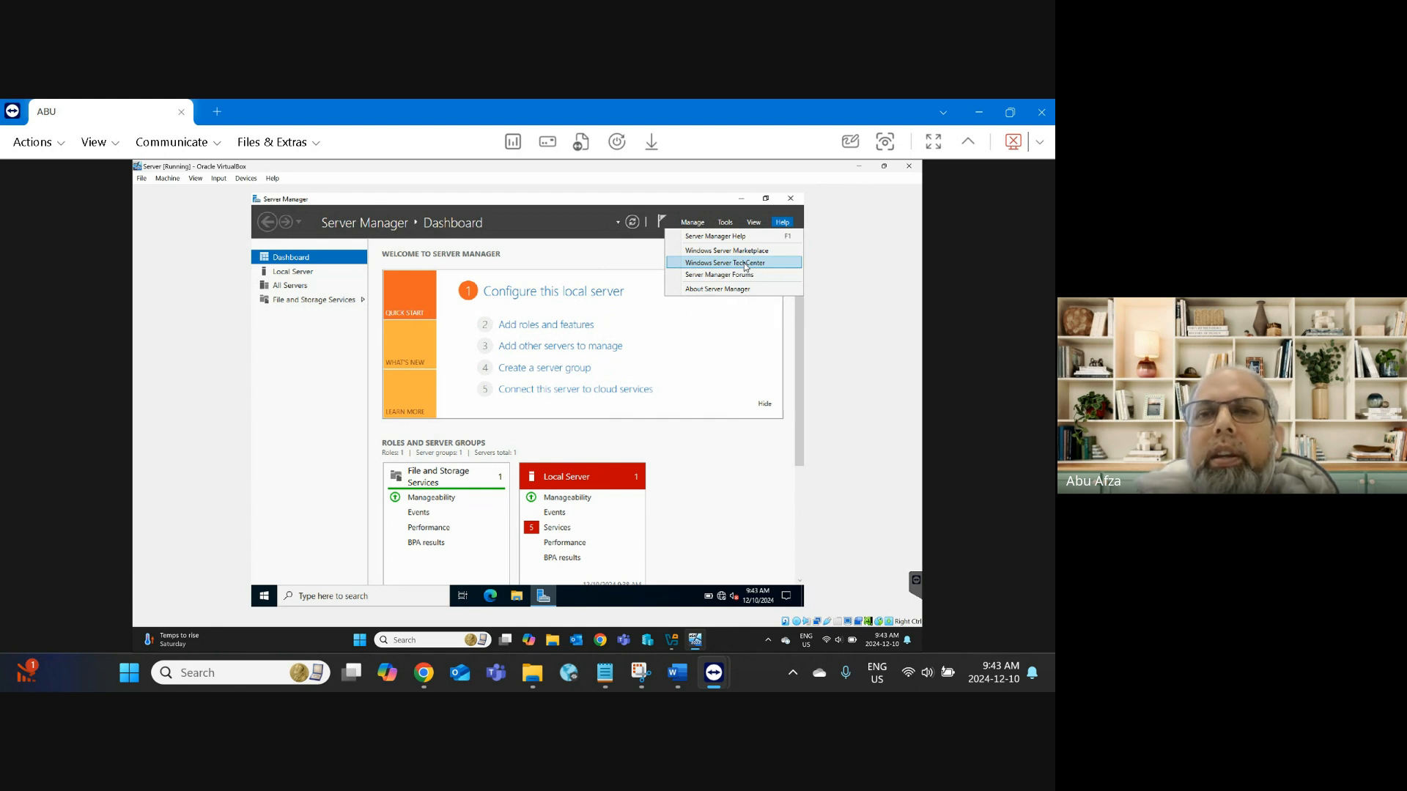
pyautogui.click(696, 223)
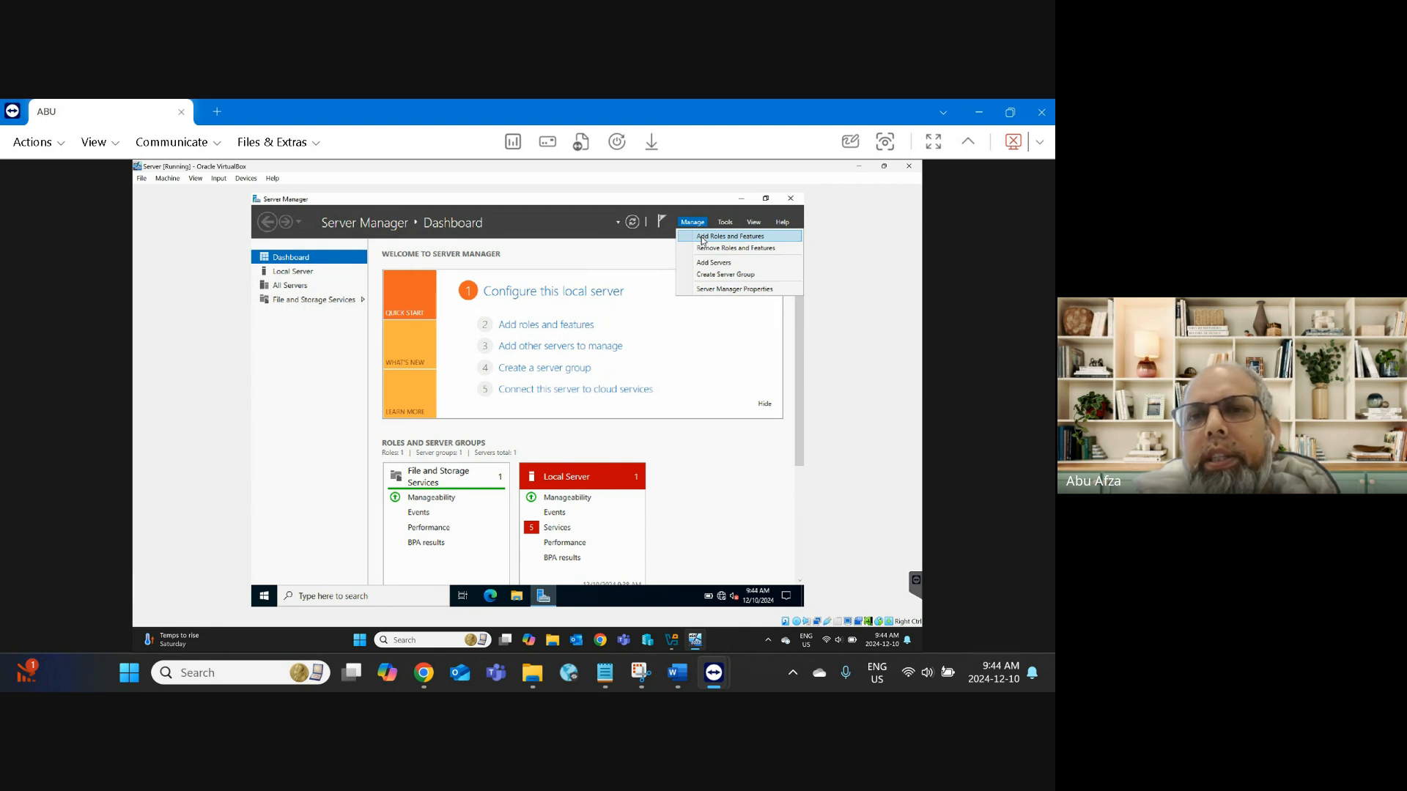
# Step: Launch Add Roles and Features from the Manage menu and move the wizard window up-left
pyautogui.click(702, 238)
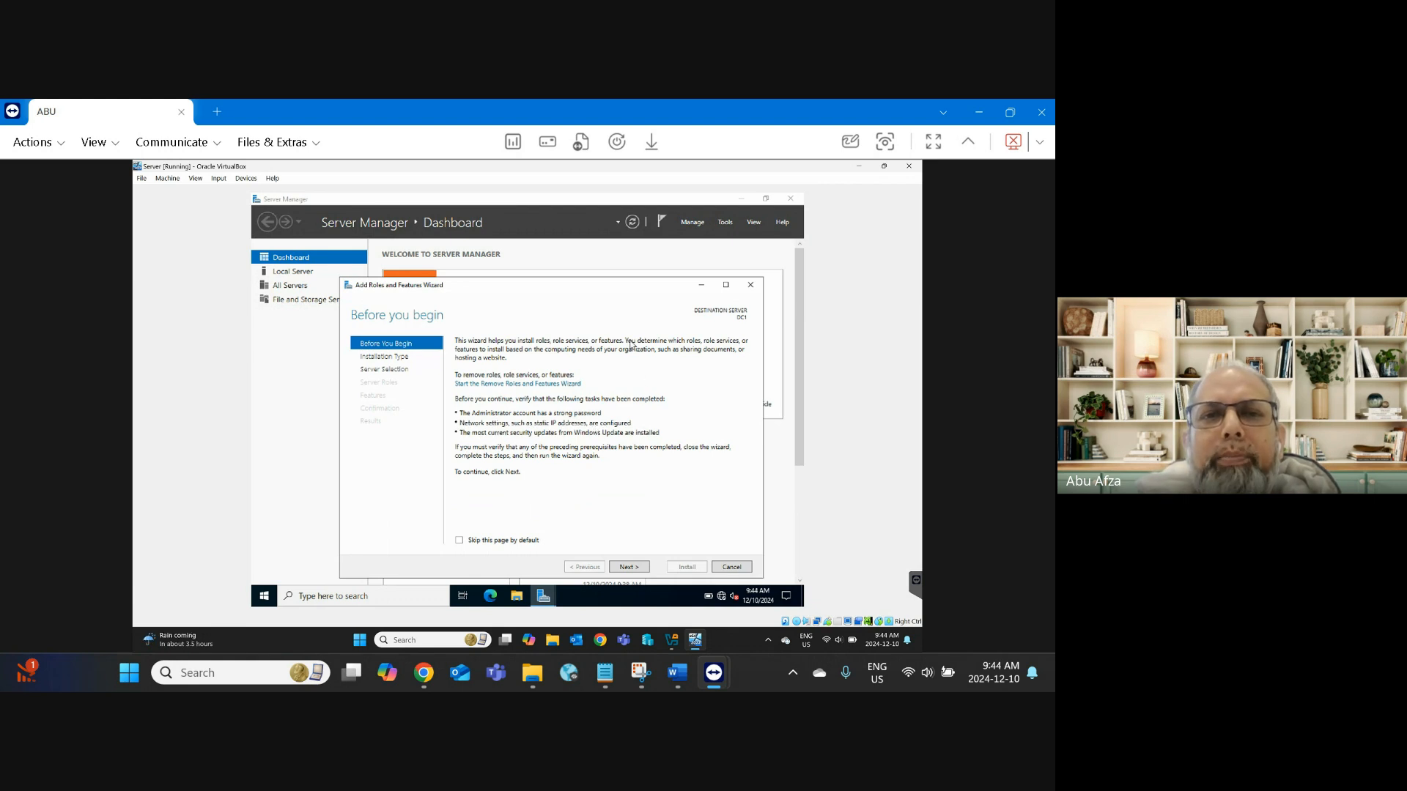
pyautogui.moveTo(531, 286); pyautogui.dragTo(508, 253)
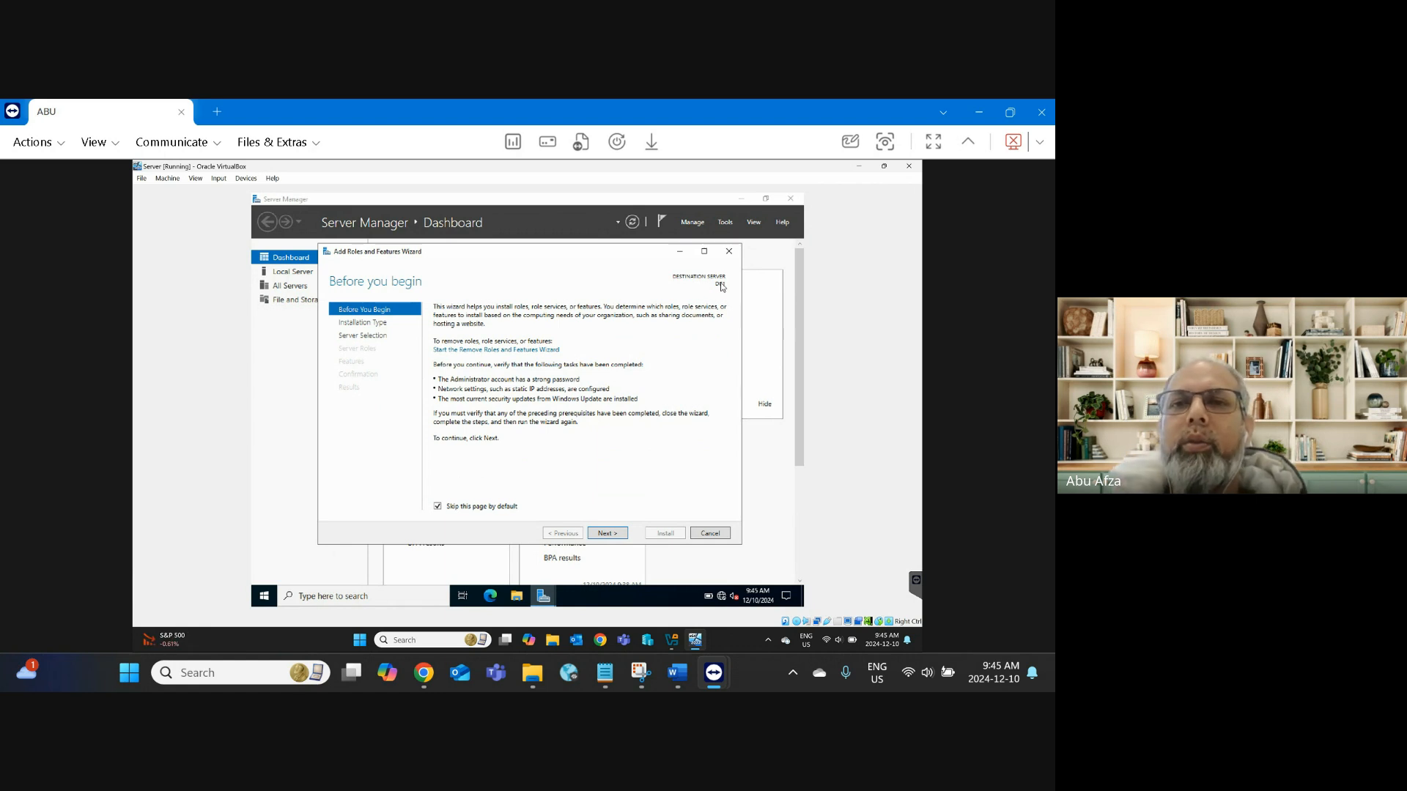
# Step: Advance past Before you begin, keep role-based installation, and keep DC1 as destination server
pyautogui.click(614, 534)
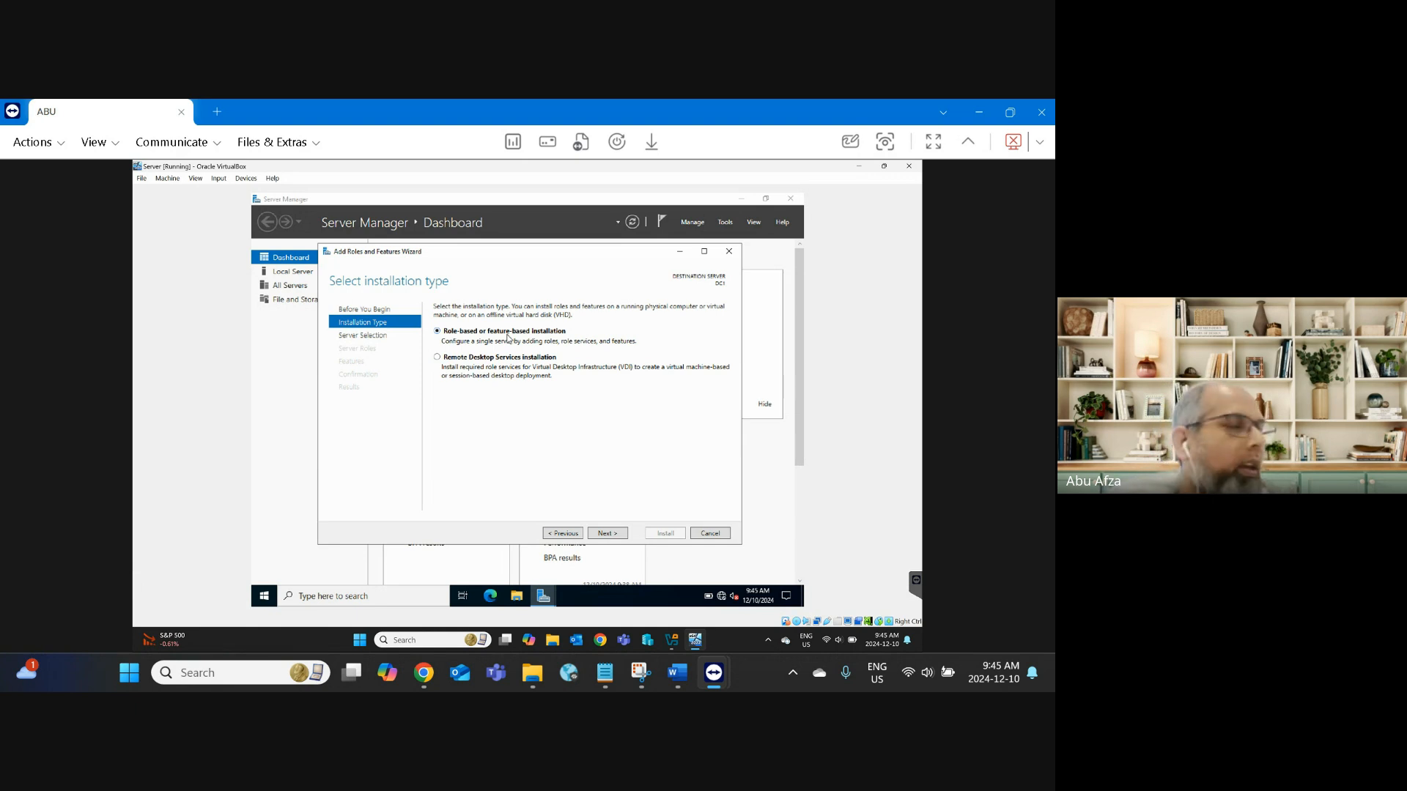
pyautogui.click(622, 532)
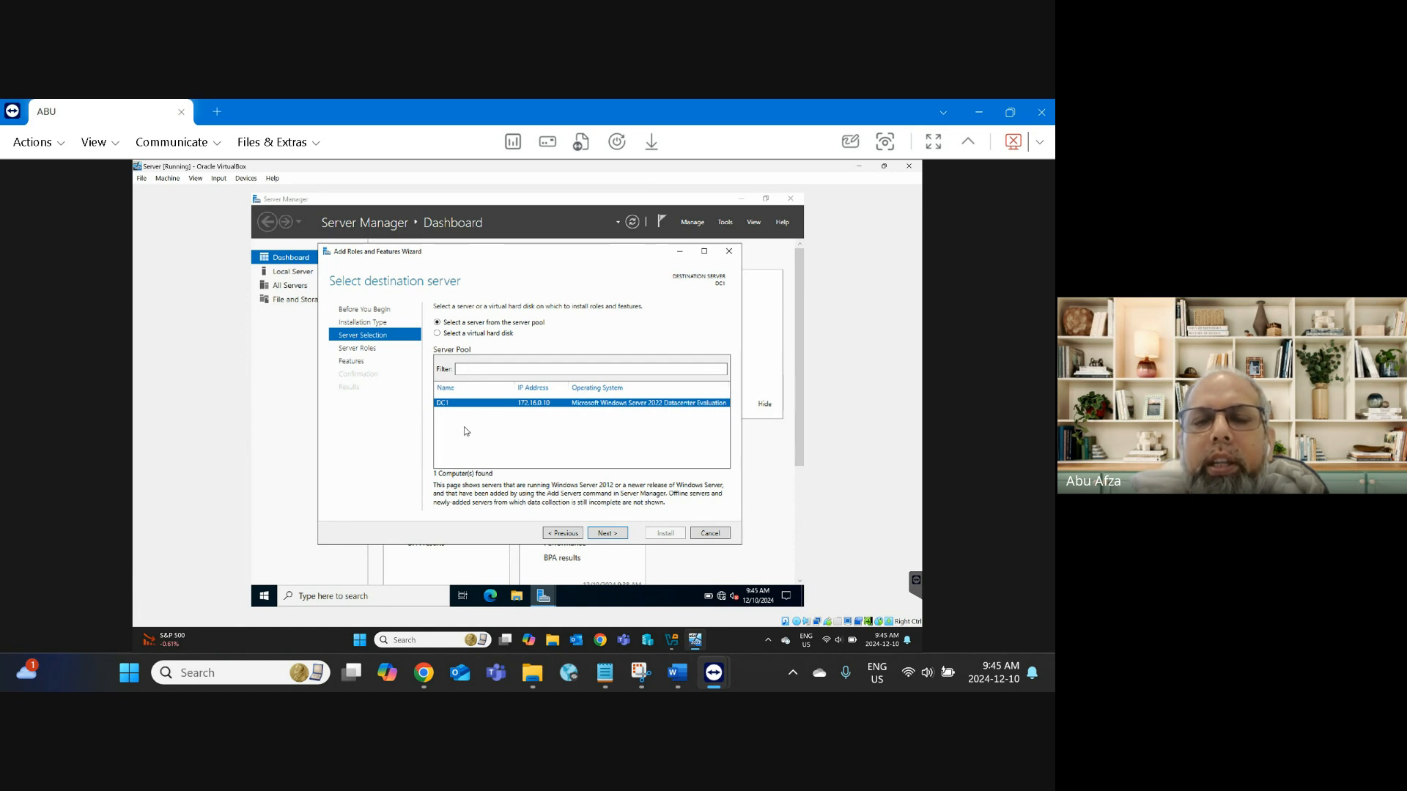
pyautogui.click(607, 534)
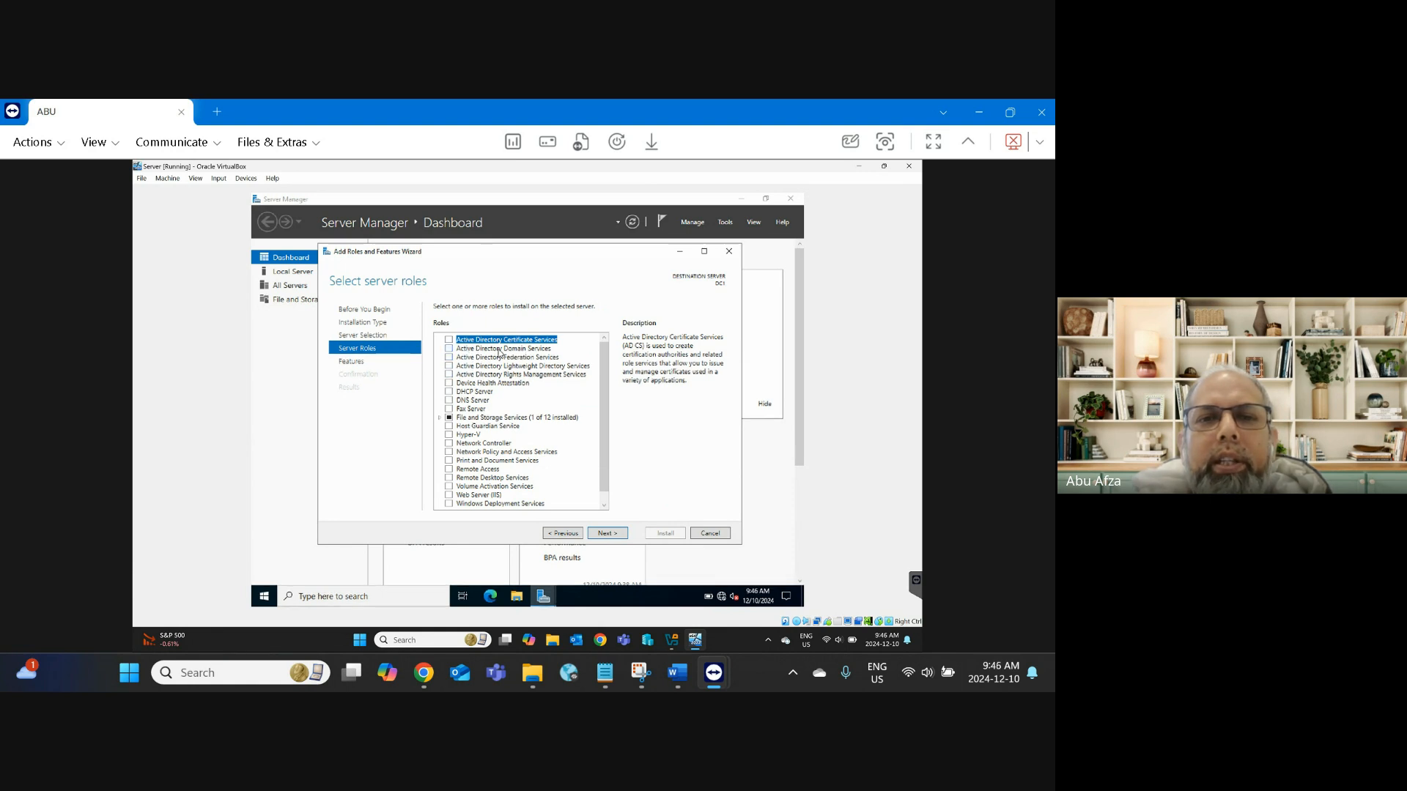
# Step: Tick Active Directory Domain Services and accept Add Features for its management tools
pyautogui.click(449, 349)
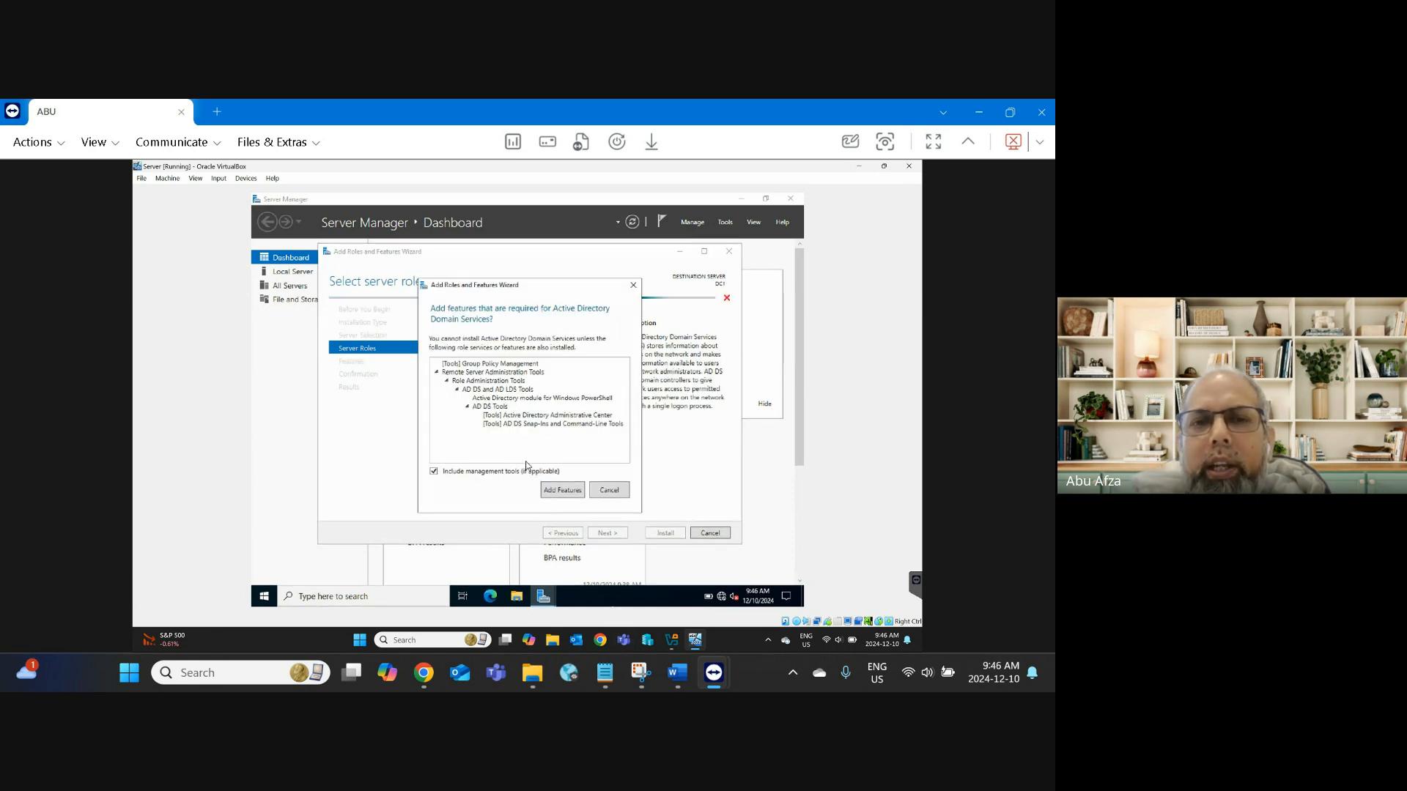
pyautogui.click(573, 493)
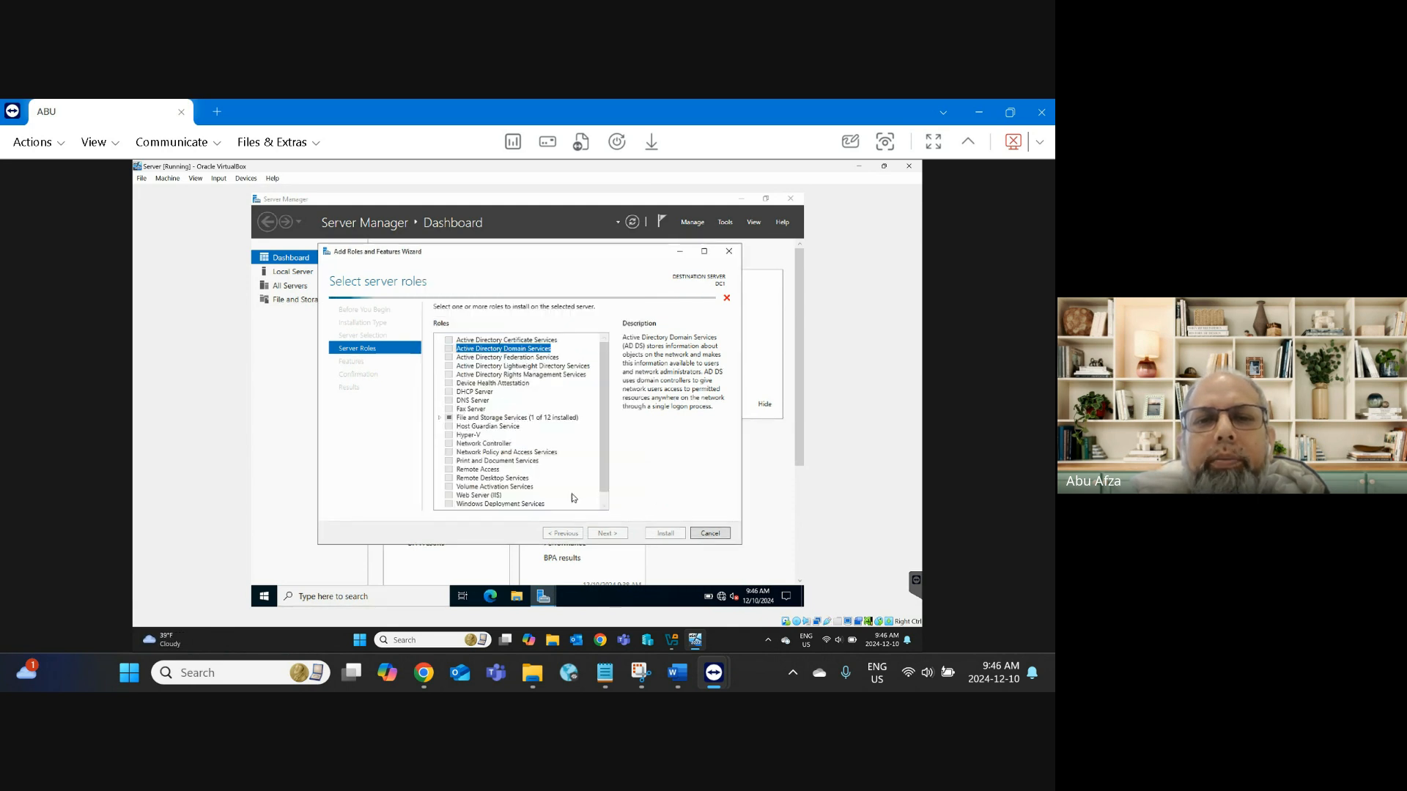
# Step: Scroll the Word lab document to step 15 and highlight the root domain name adatum.com
pyautogui.click(673, 678)
pyautogui.scroll(-1, 470, 485)
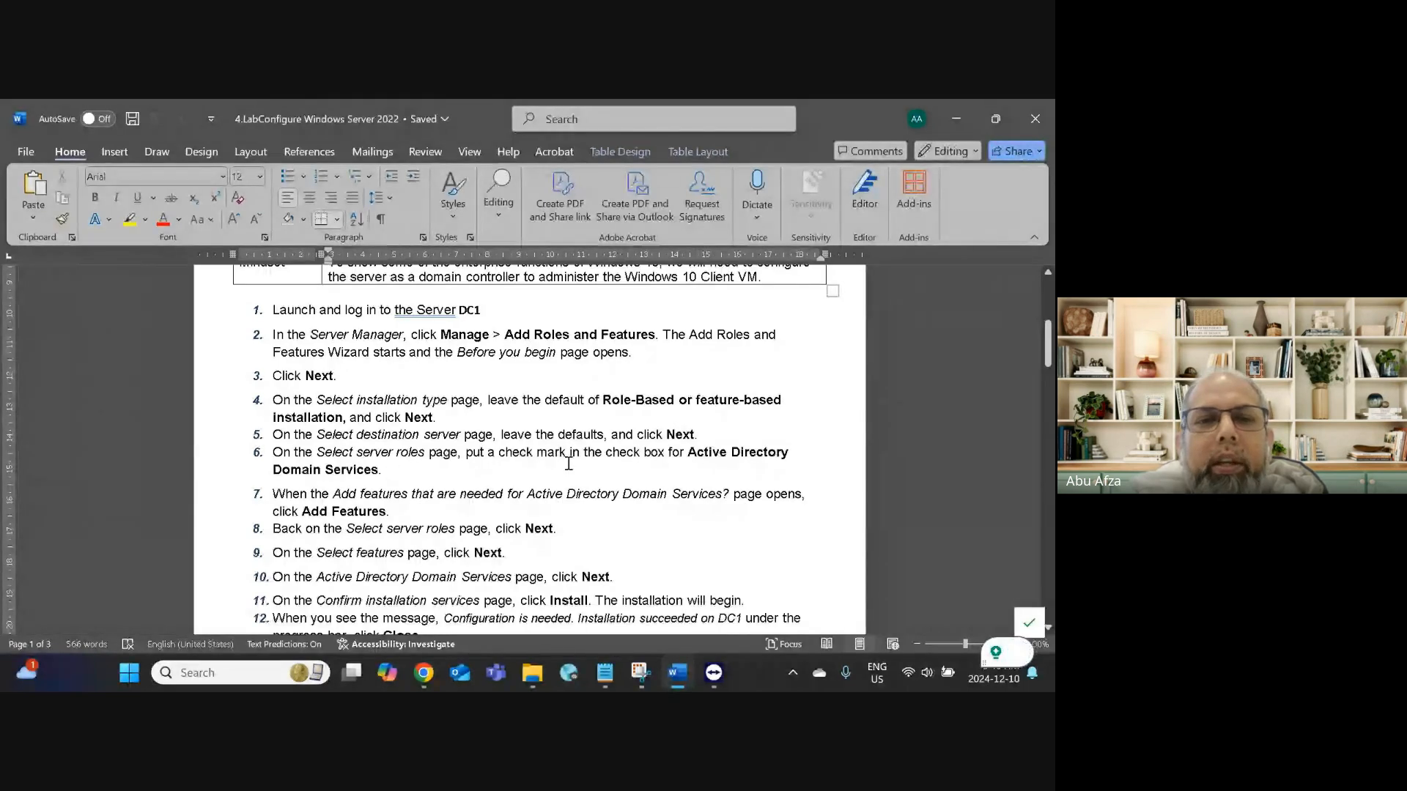
pyautogui.scroll(-2, 557, 469)
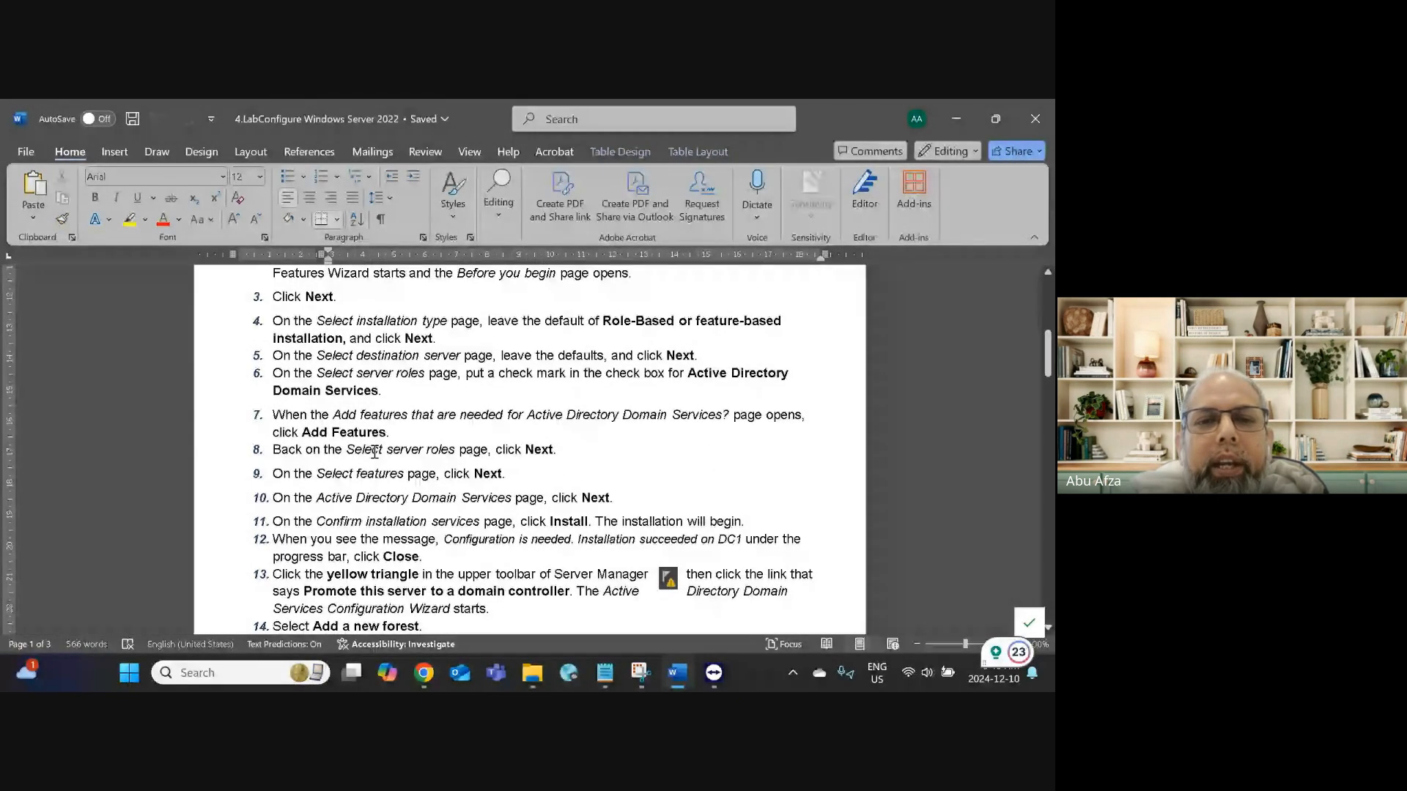
pyautogui.scroll(-2, 603, 512)
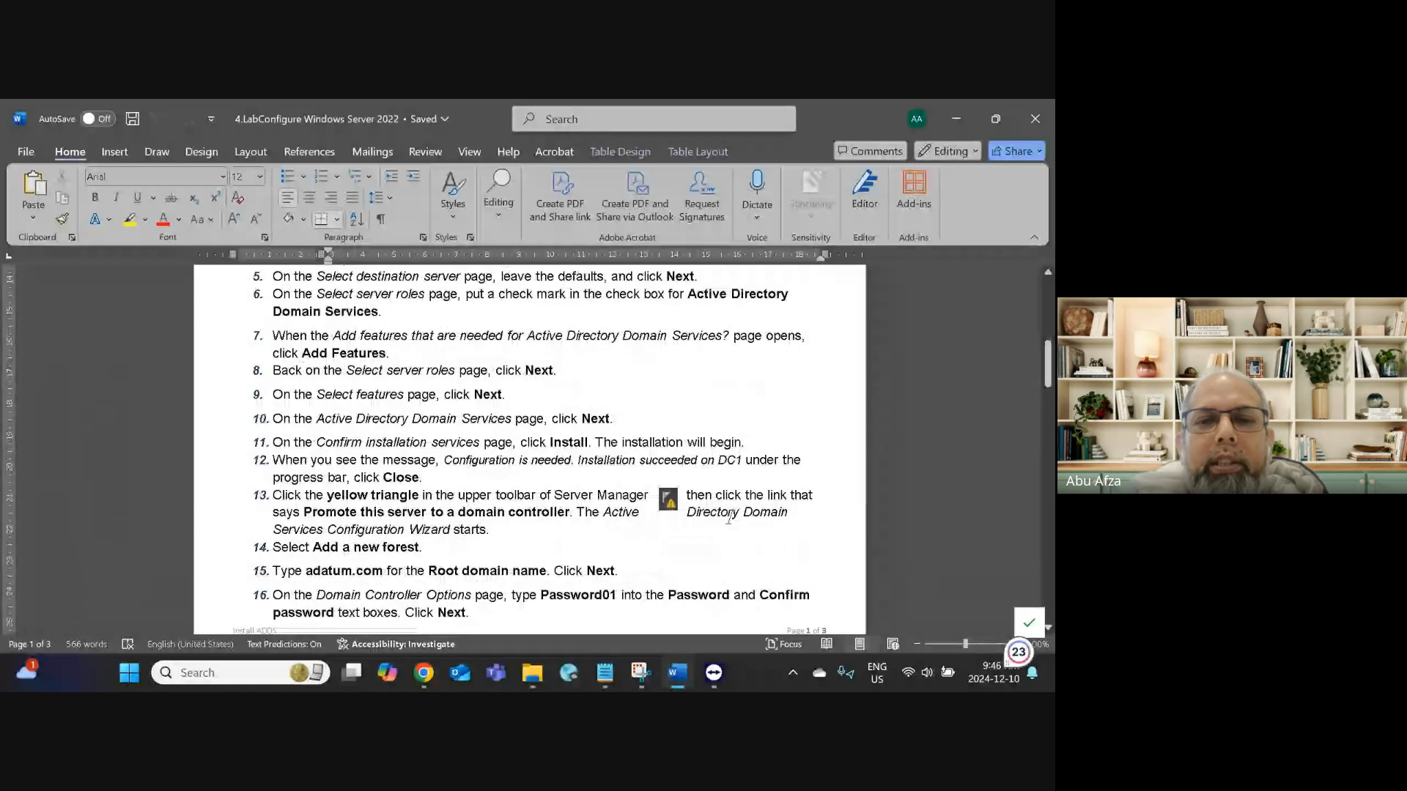
pyautogui.scroll(-2, 668, 513)
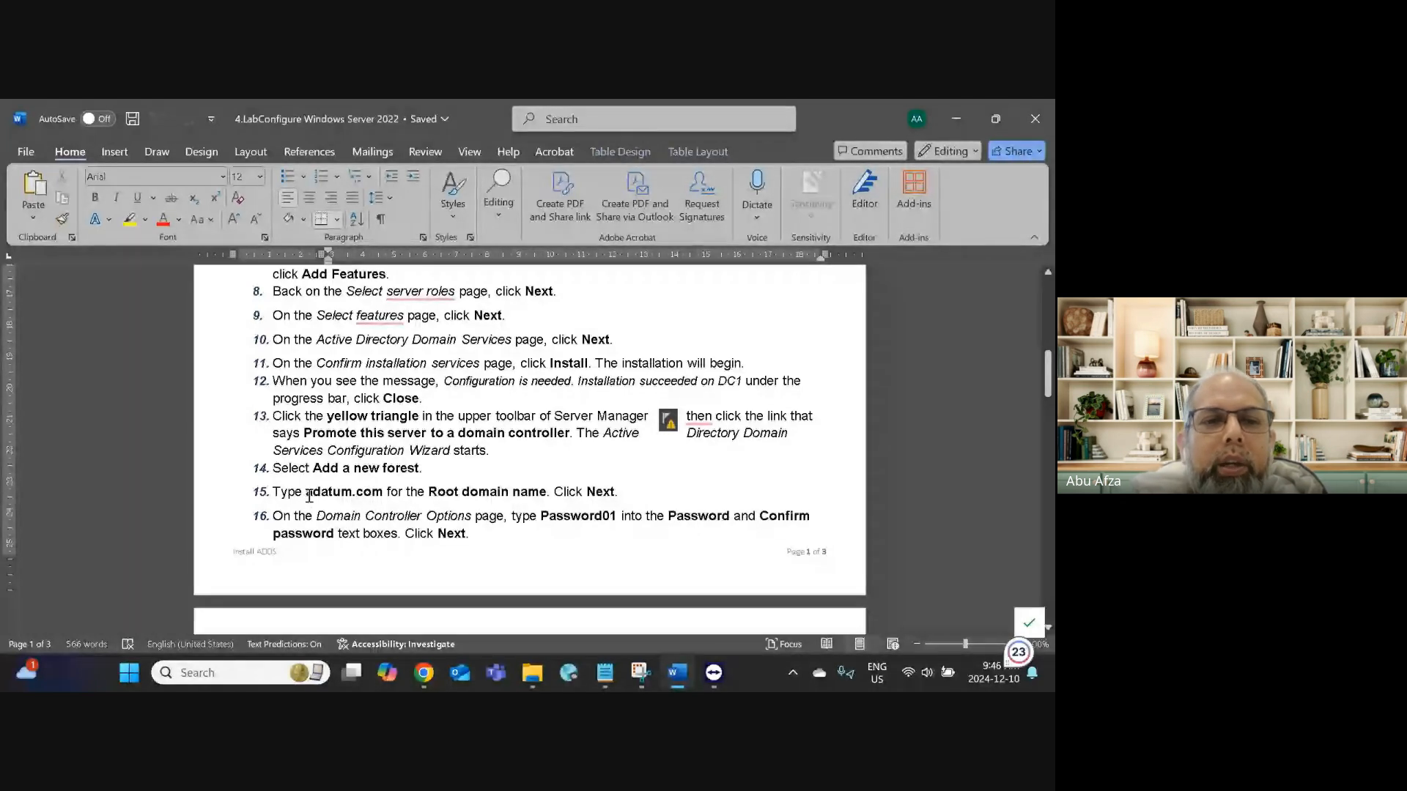
pyautogui.moveTo(307, 493); pyautogui.dragTo(368, 495)
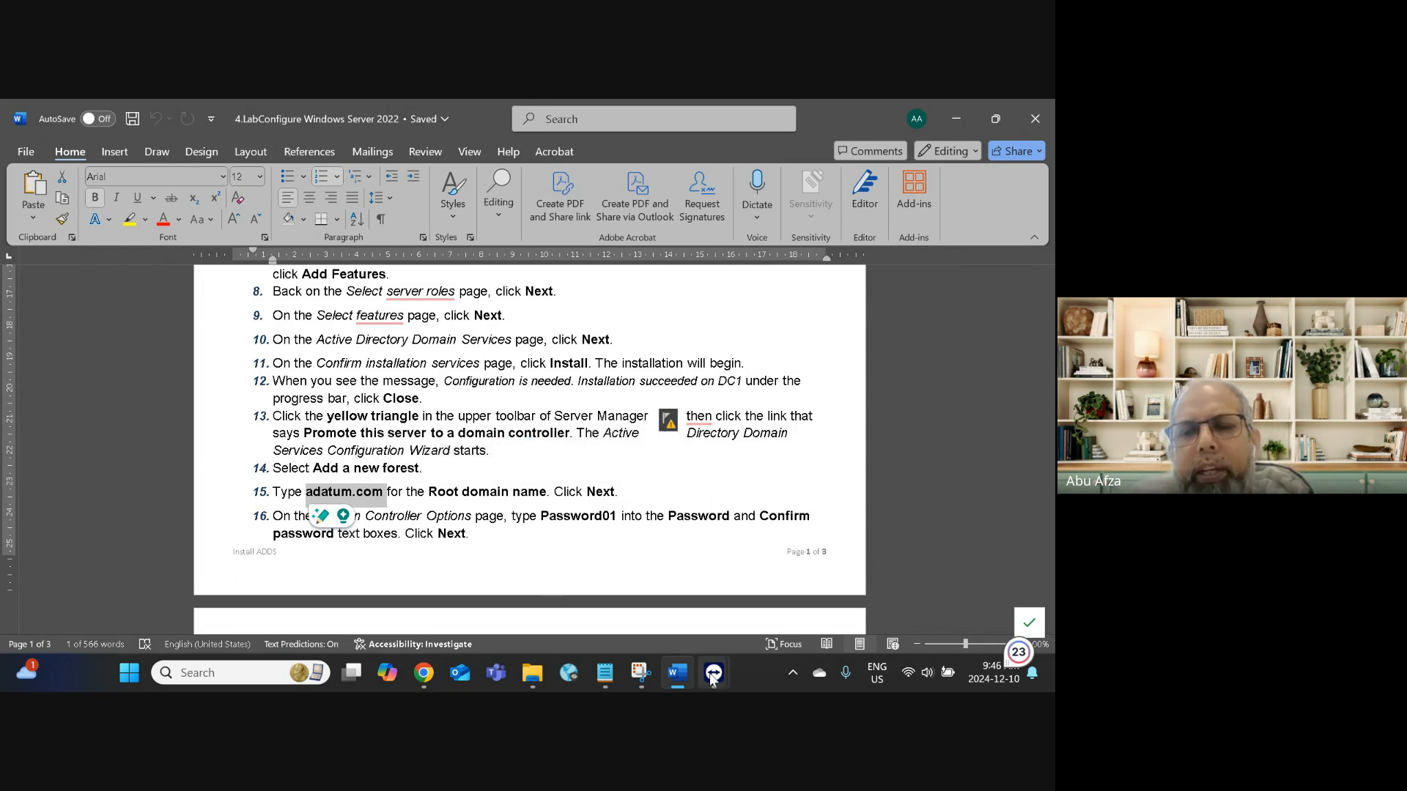
# Step: Back in the server session, expand File and Storage Services and recentre the wizard window
pyautogui.moveTo(714, 672)
pyautogui.click(799, 605)
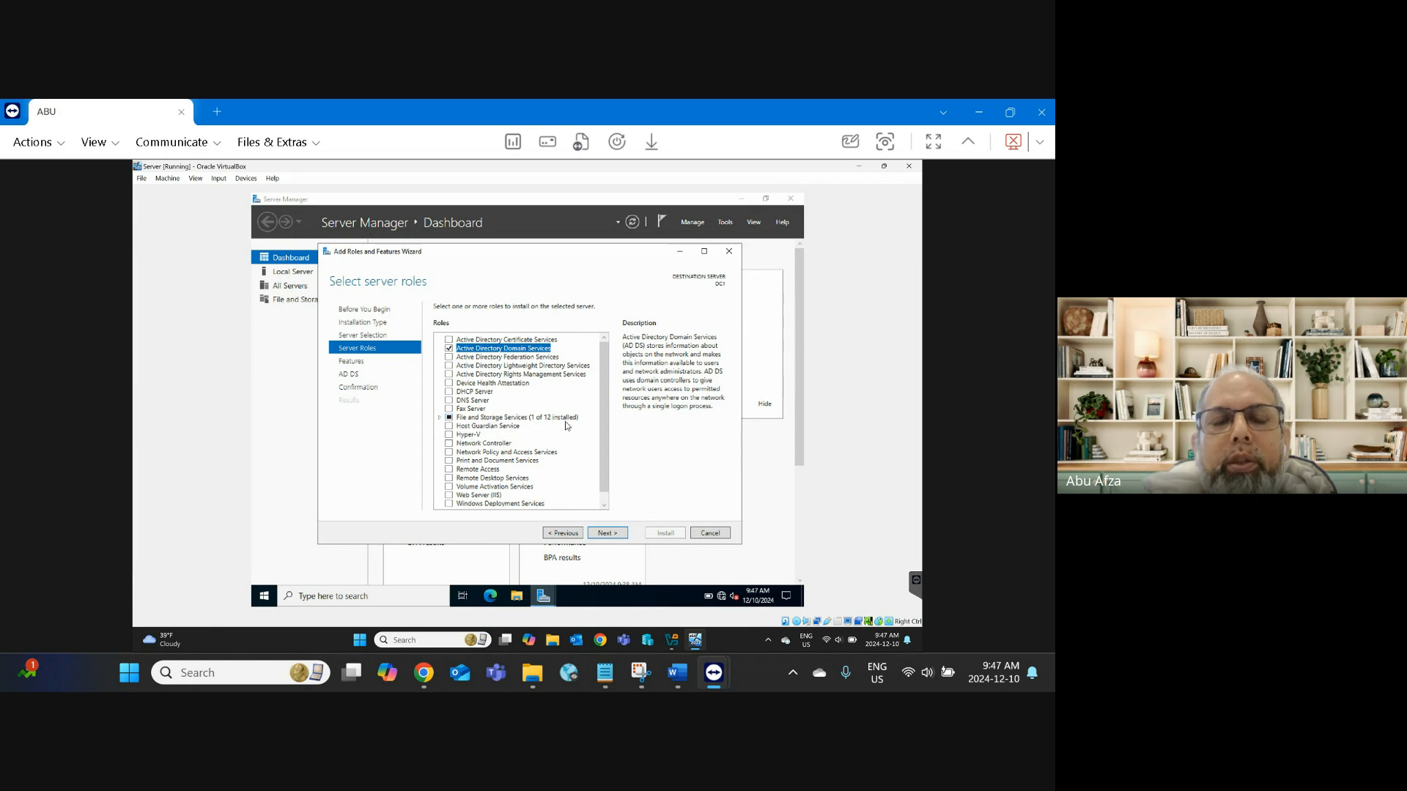
pyautogui.click(439, 417)
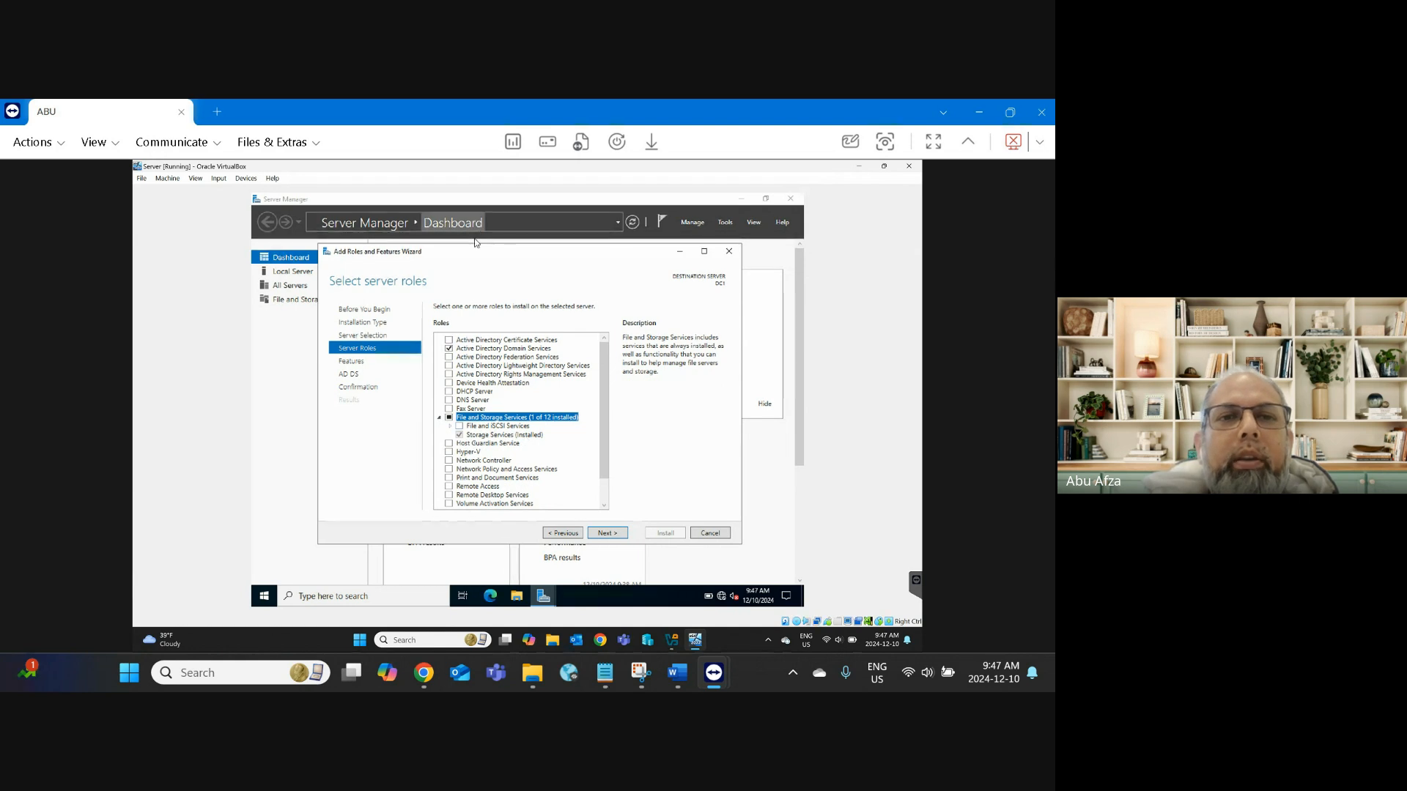
pyautogui.moveTo(471, 256); pyautogui.dragTo(700, 250)
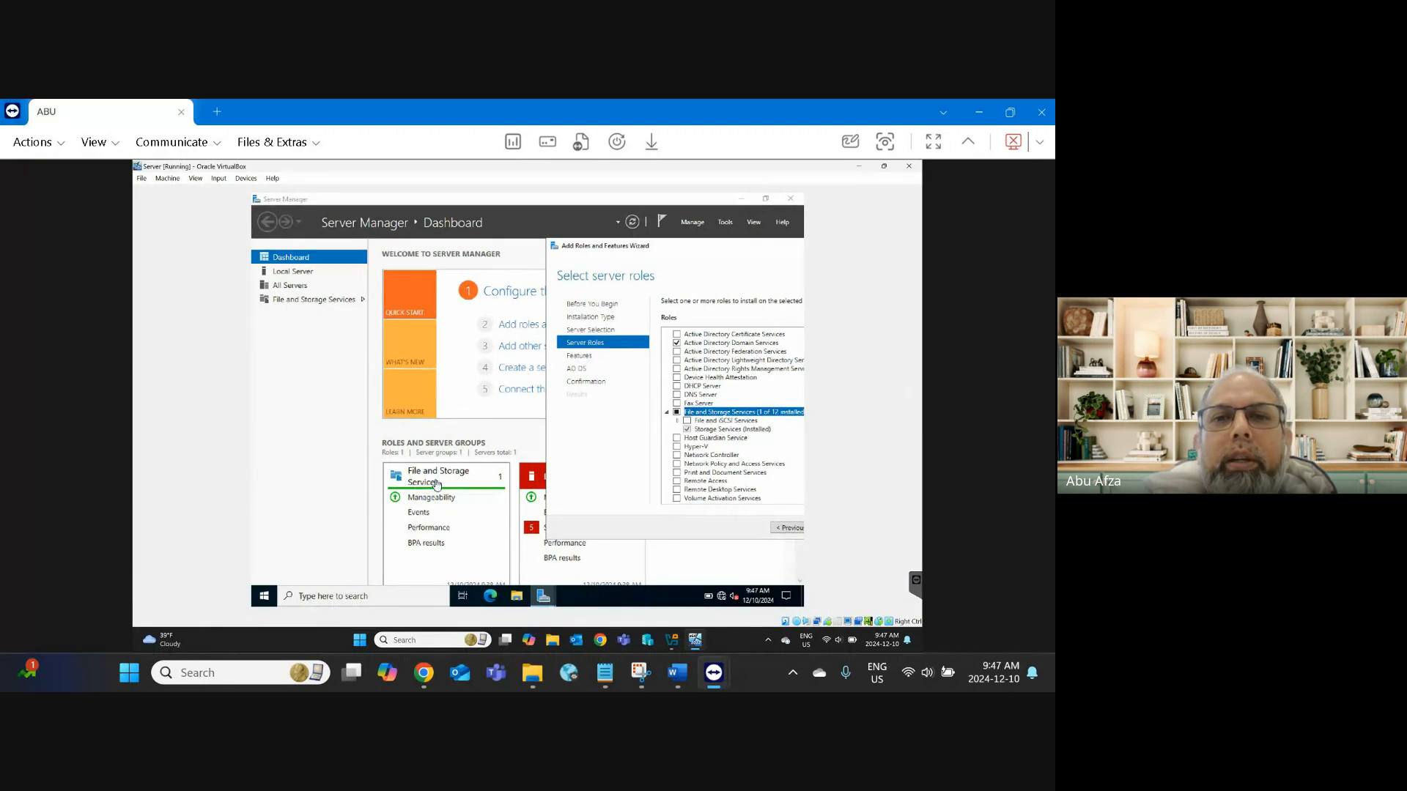
pyautogui.moveTo(663, 252); pyautogui.dragTo(425, 253)
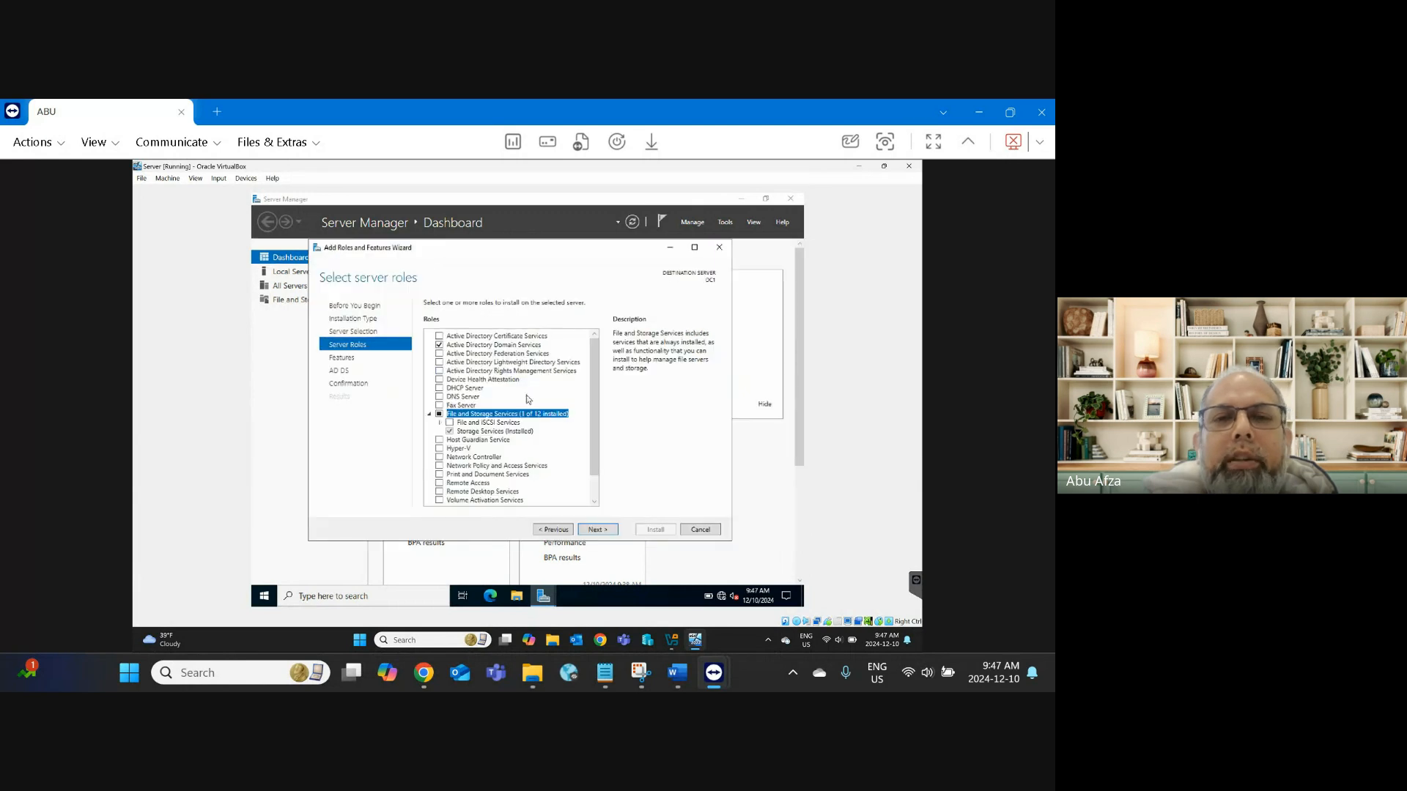
# Step: Expand File and iSCSI Services to review its sub-roles, then collapse it again
pyautogui.click(439, 423)
pyautogui.scroll(-2, 549, 477)
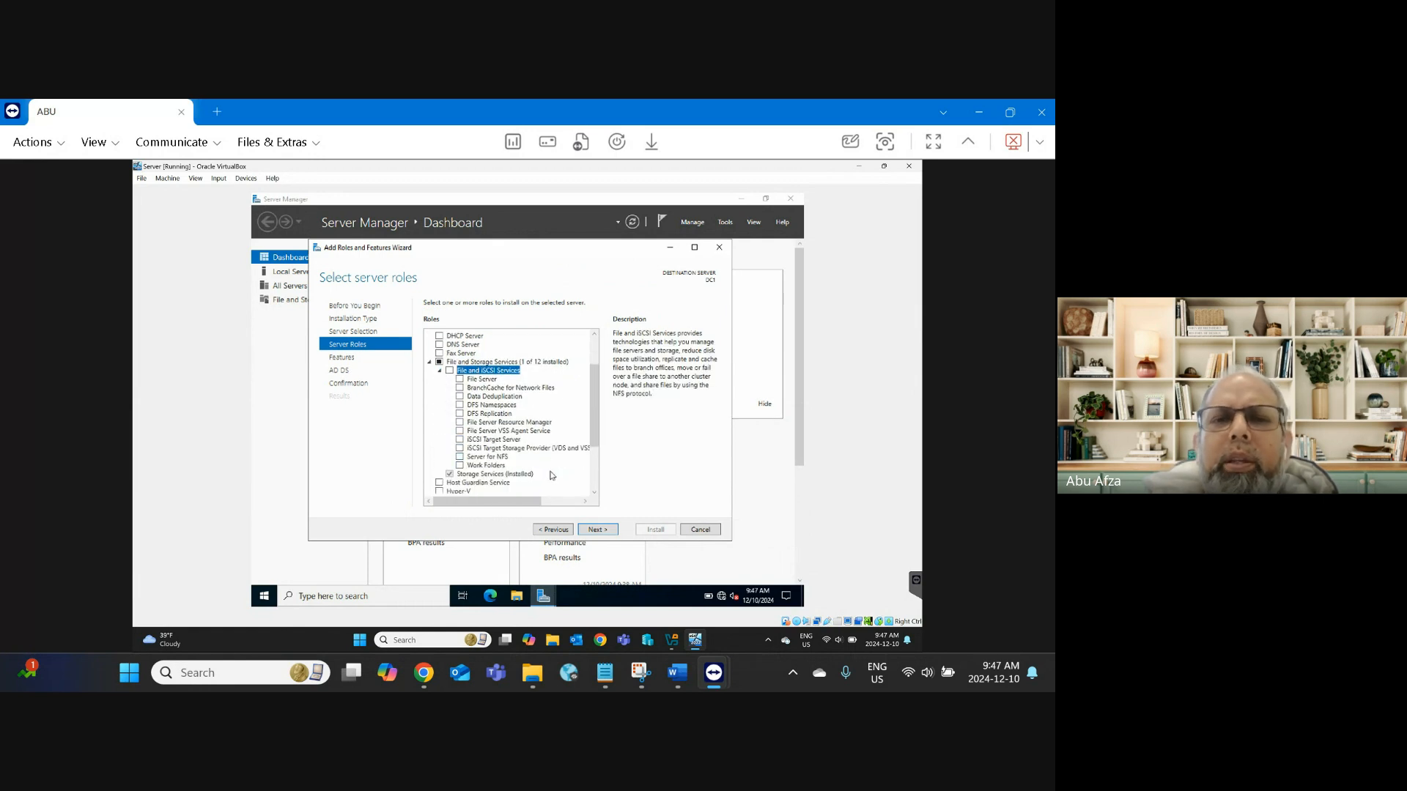
pyautogui.click(439, 373)
pyautogui.scroll(2, 522, 433)
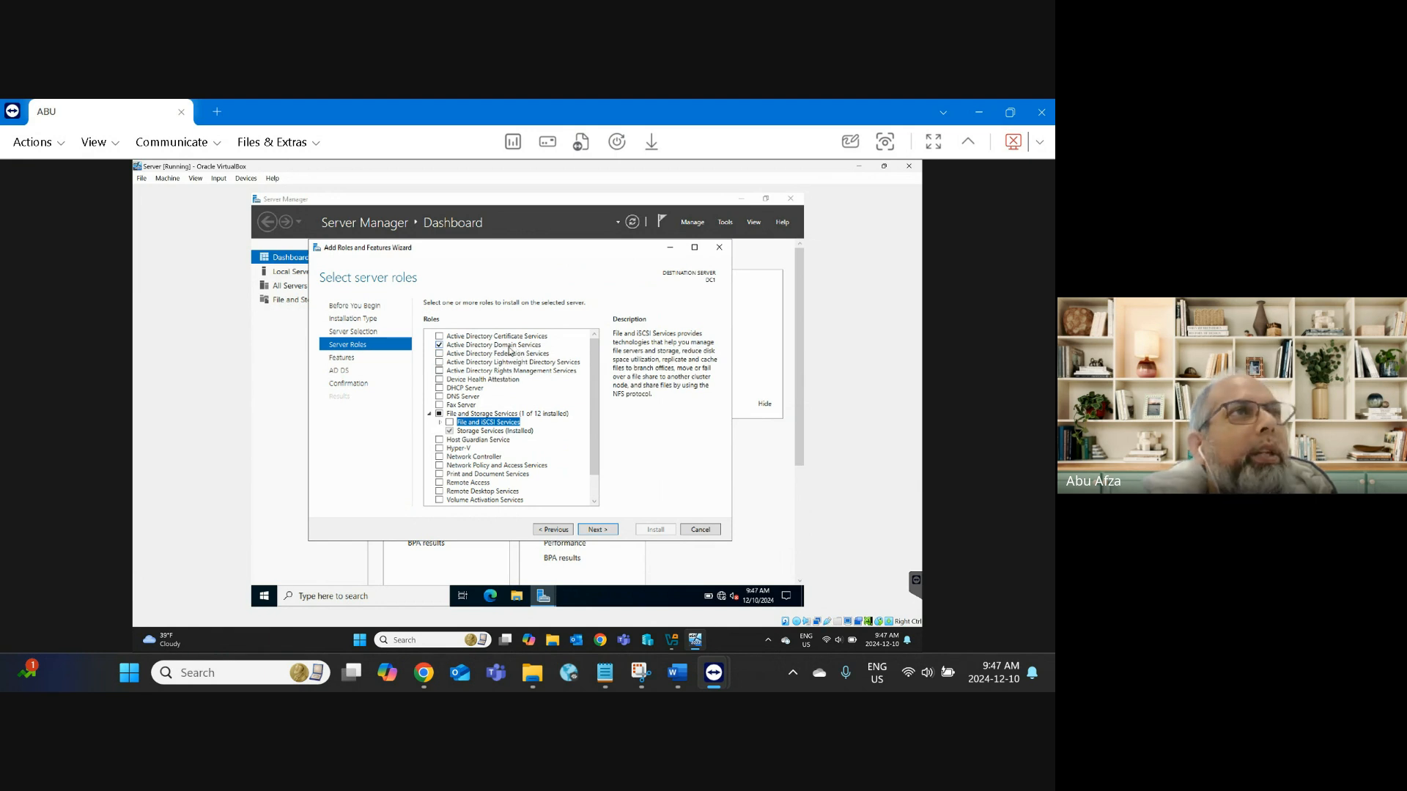
pyautogui.click(607, 532)
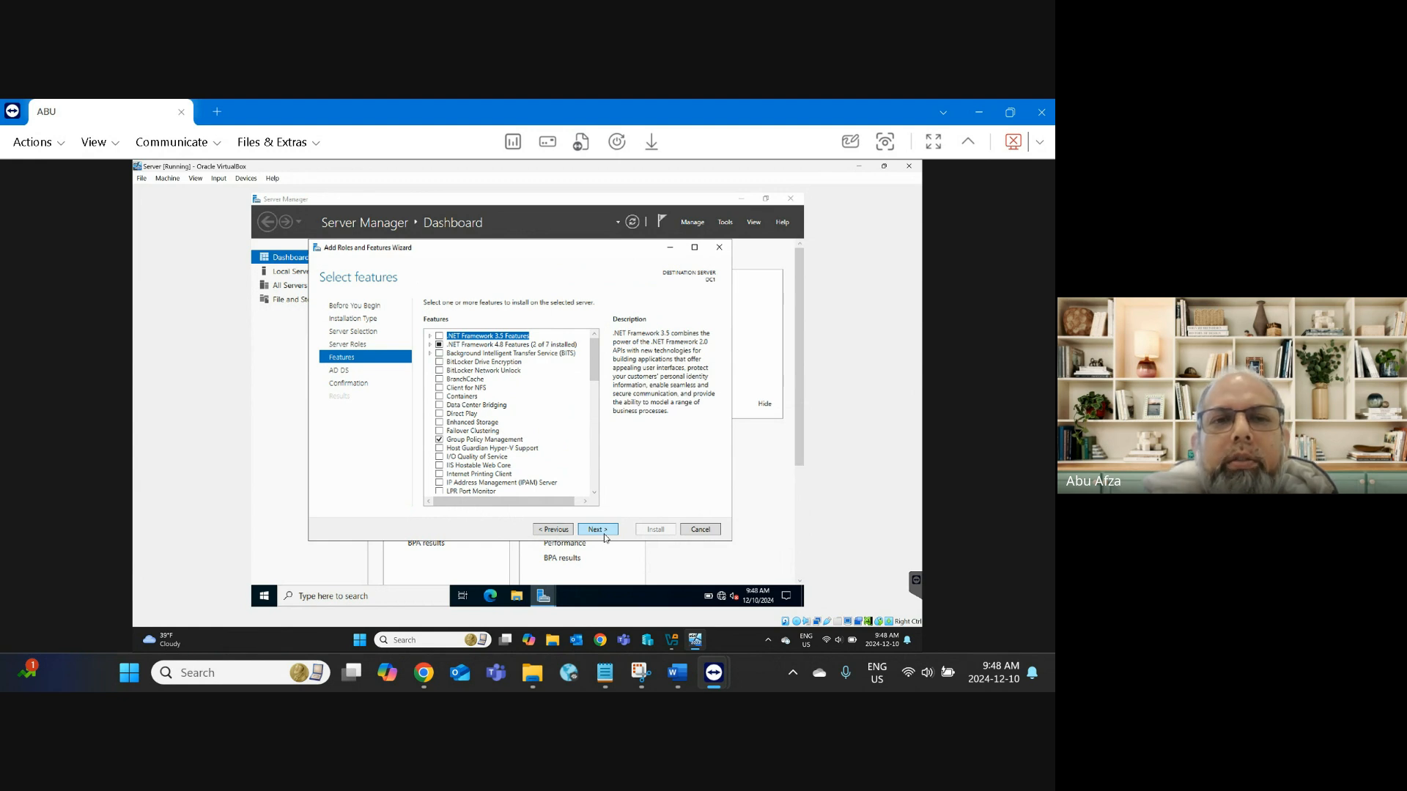
pyautogui.click(605, 538)
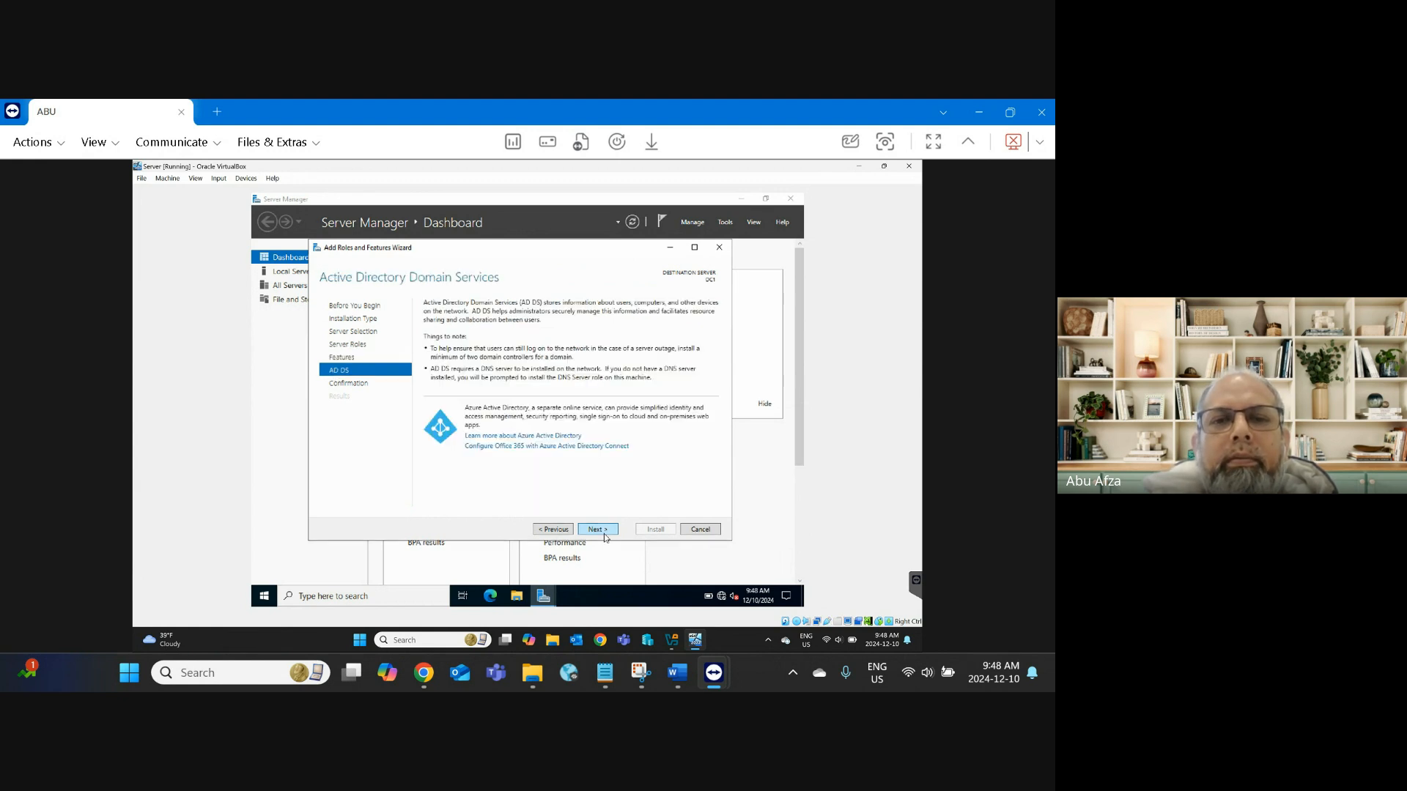
pyautogui.click(604, 534)
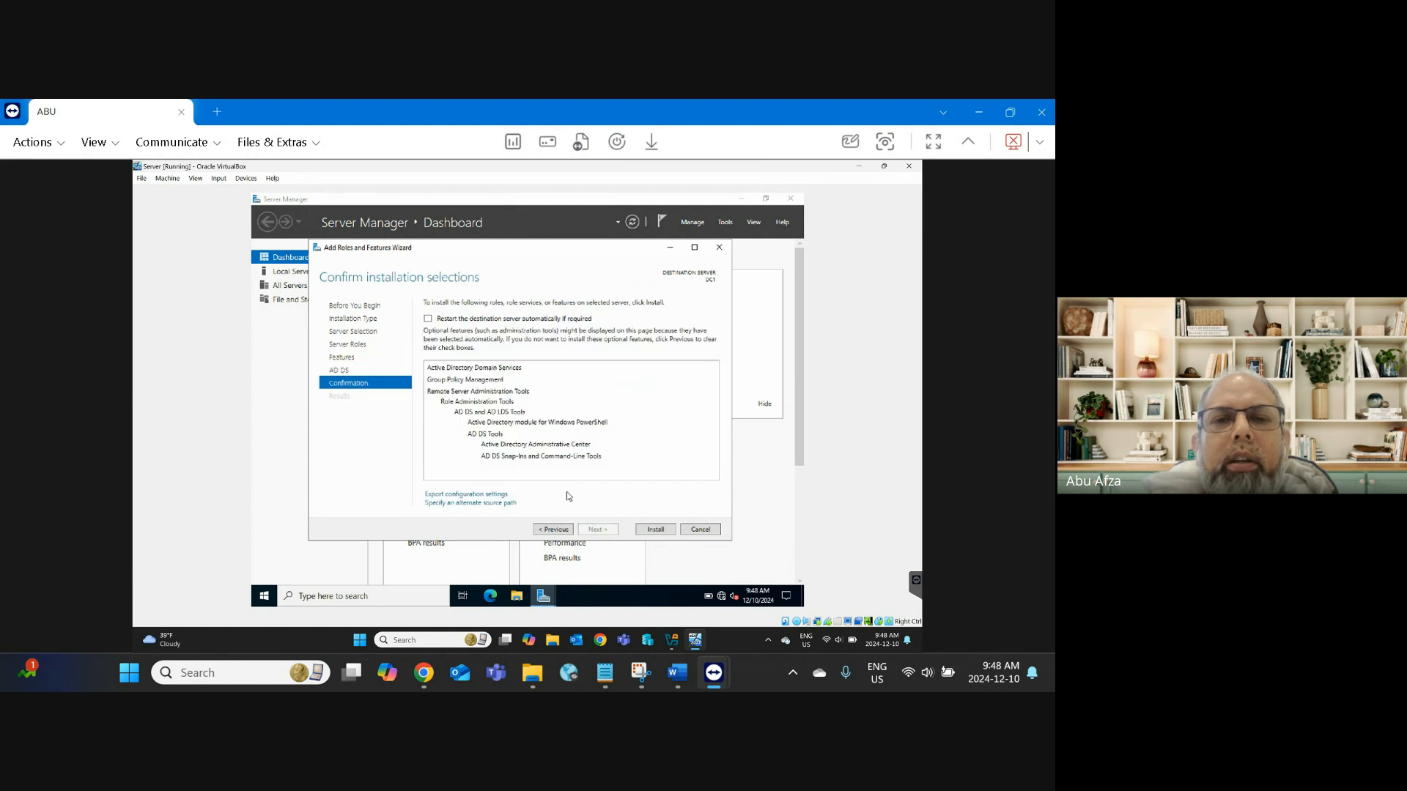
pyautogui.click(443, 323)
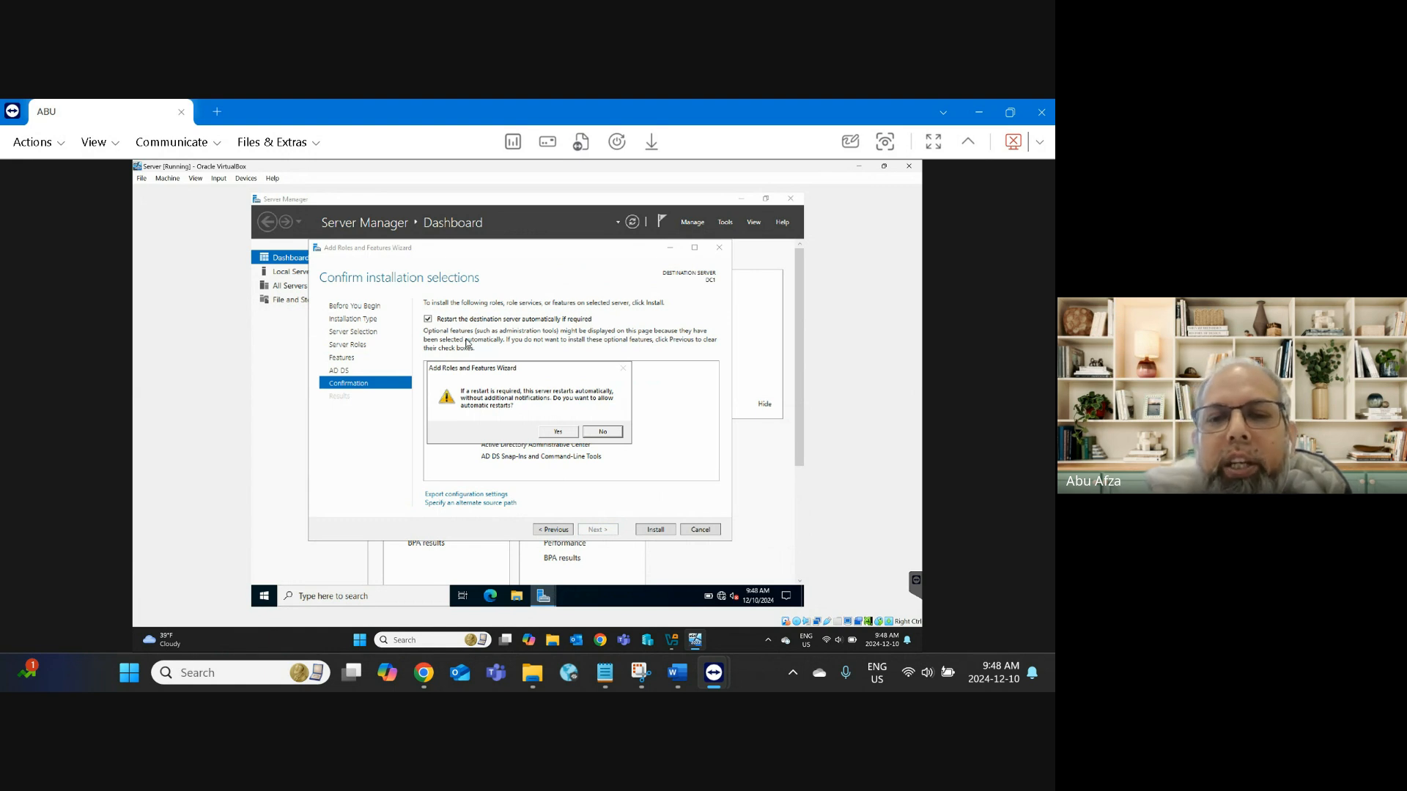
pyautogui.click(562, 433)
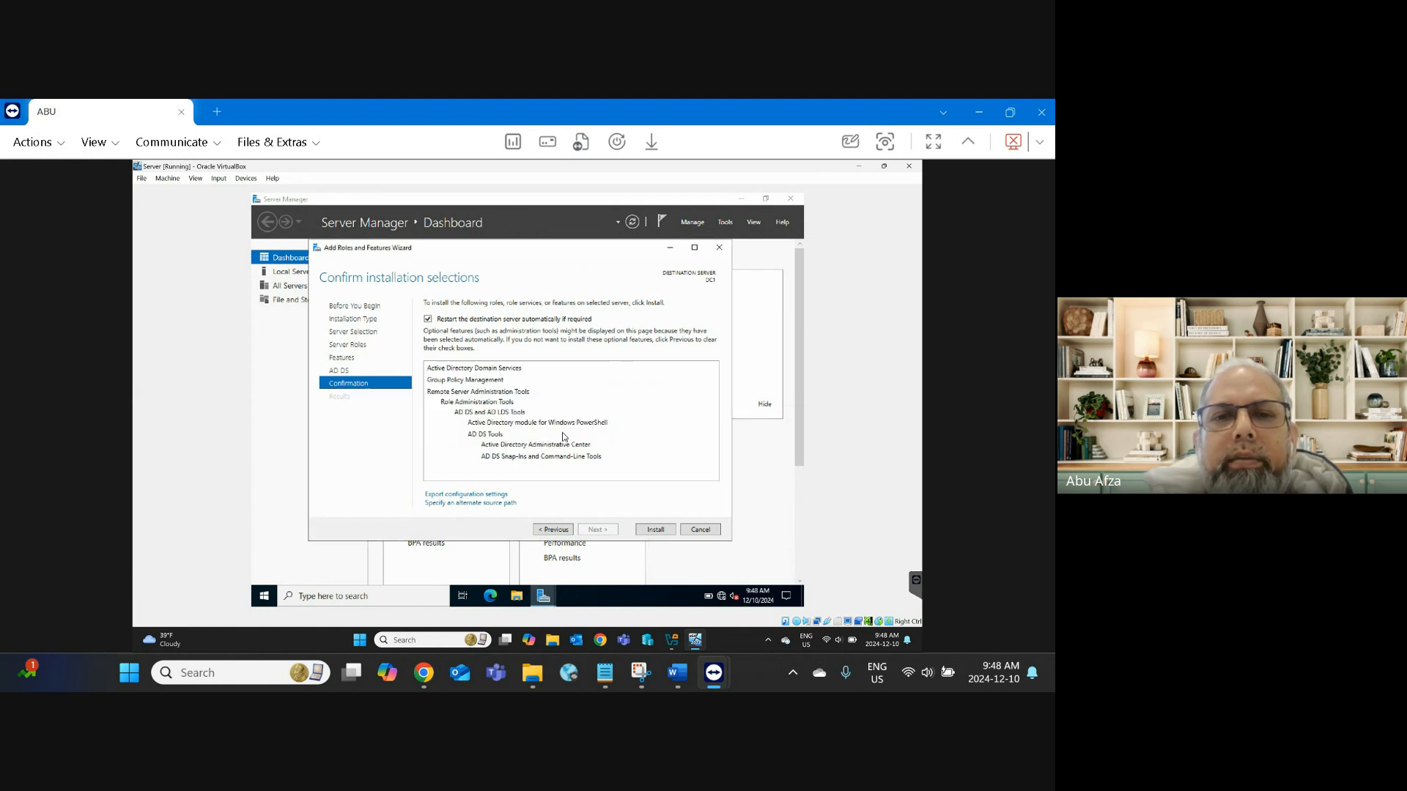
pyautogui.click(651, 530)
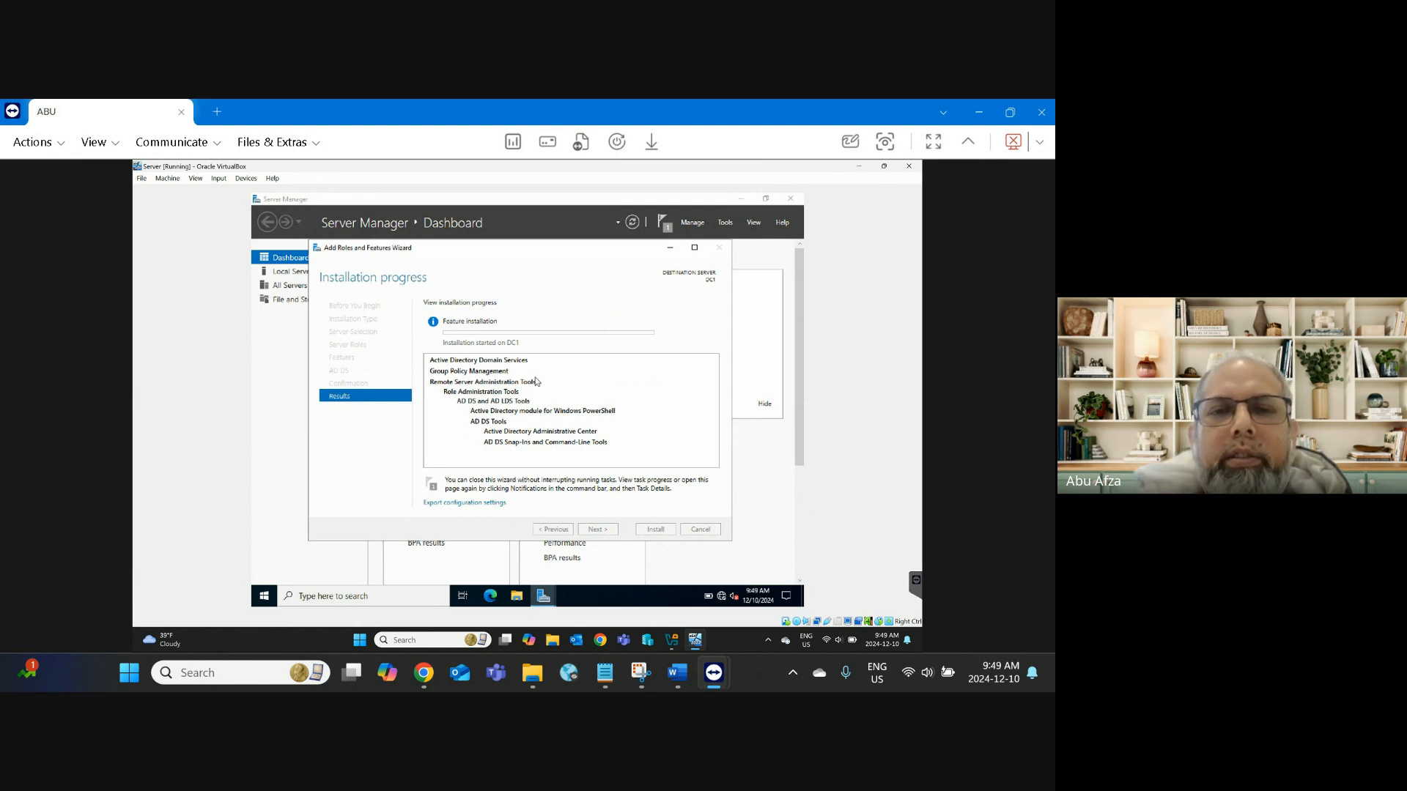
pyautogui.moveTo(435, 670)
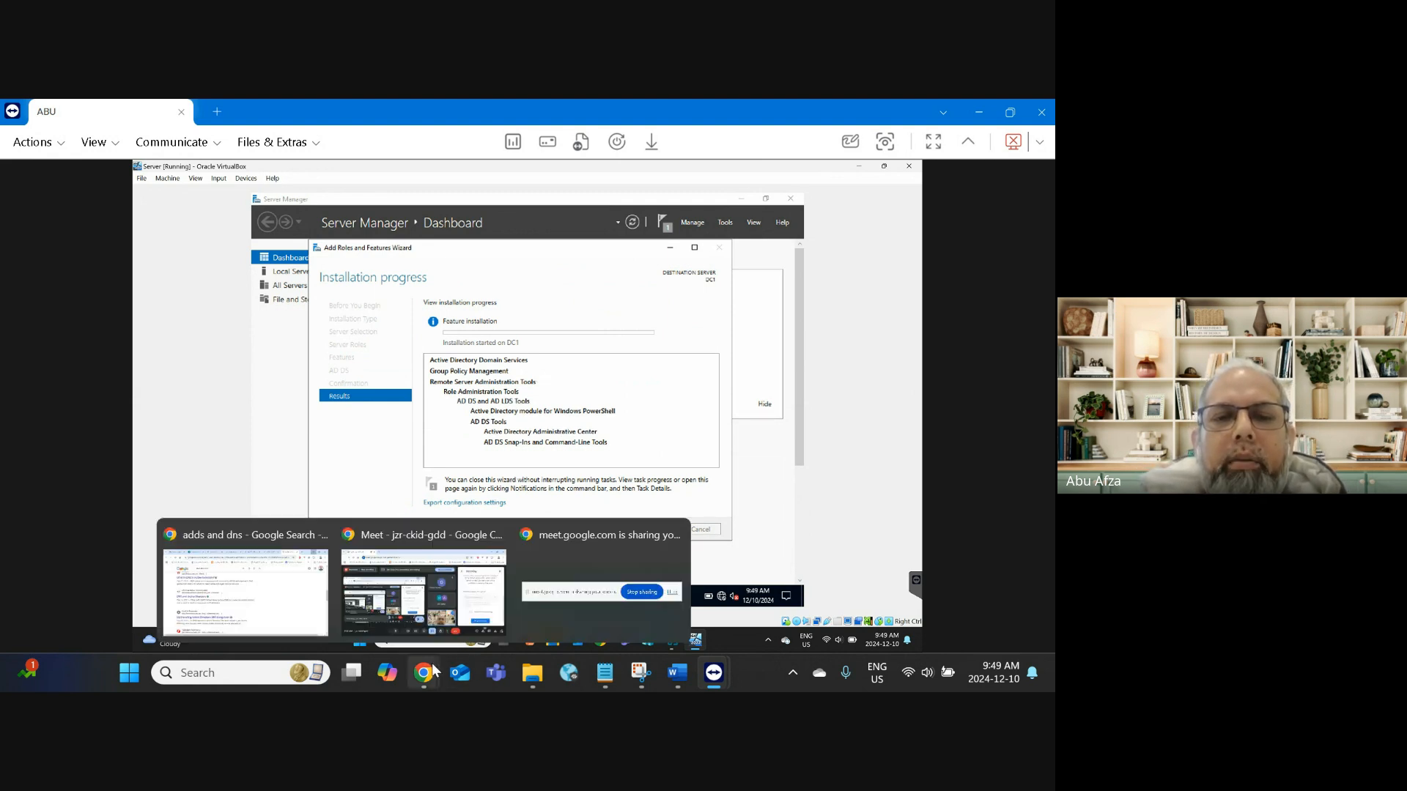
# Step: Bring up the Google Meet call, look through its participant list, then minimize Chrome
pyautogui.click(423, 590)
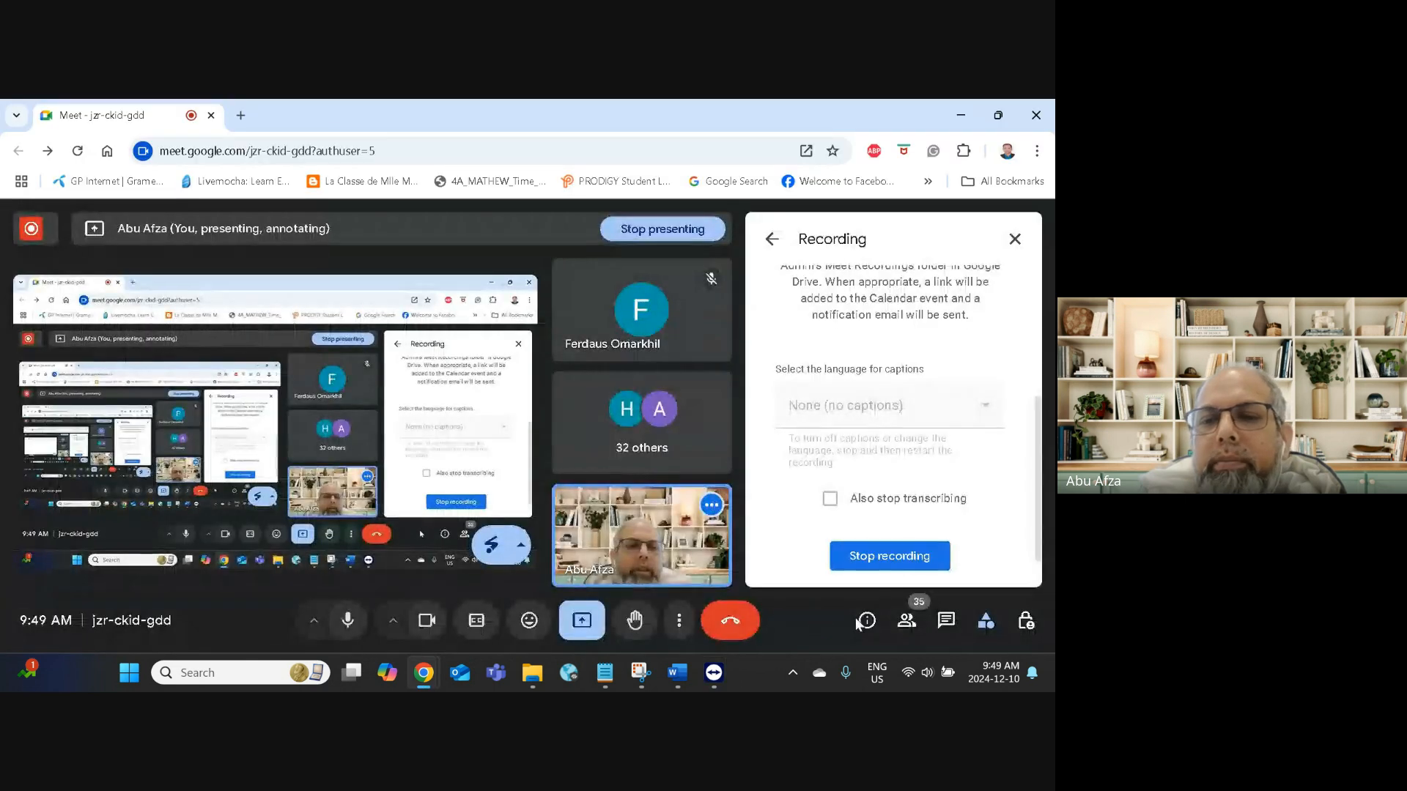
pyautogui.click(906, 621)
pyautogui.scroll(8, 892, 496)
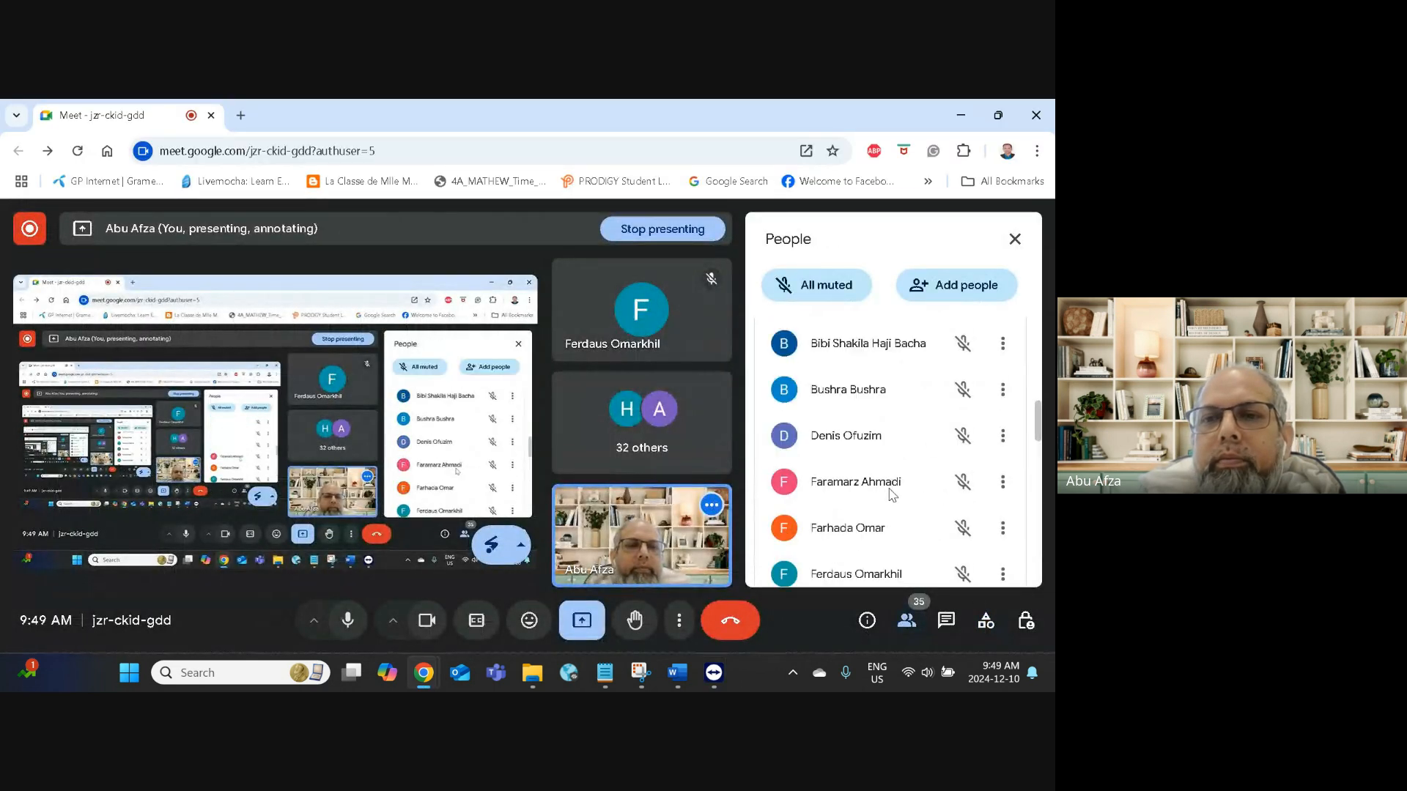
pyautogui.scroll(1, 891, 495)
pyautogui.scroll(-2, 893, 498)
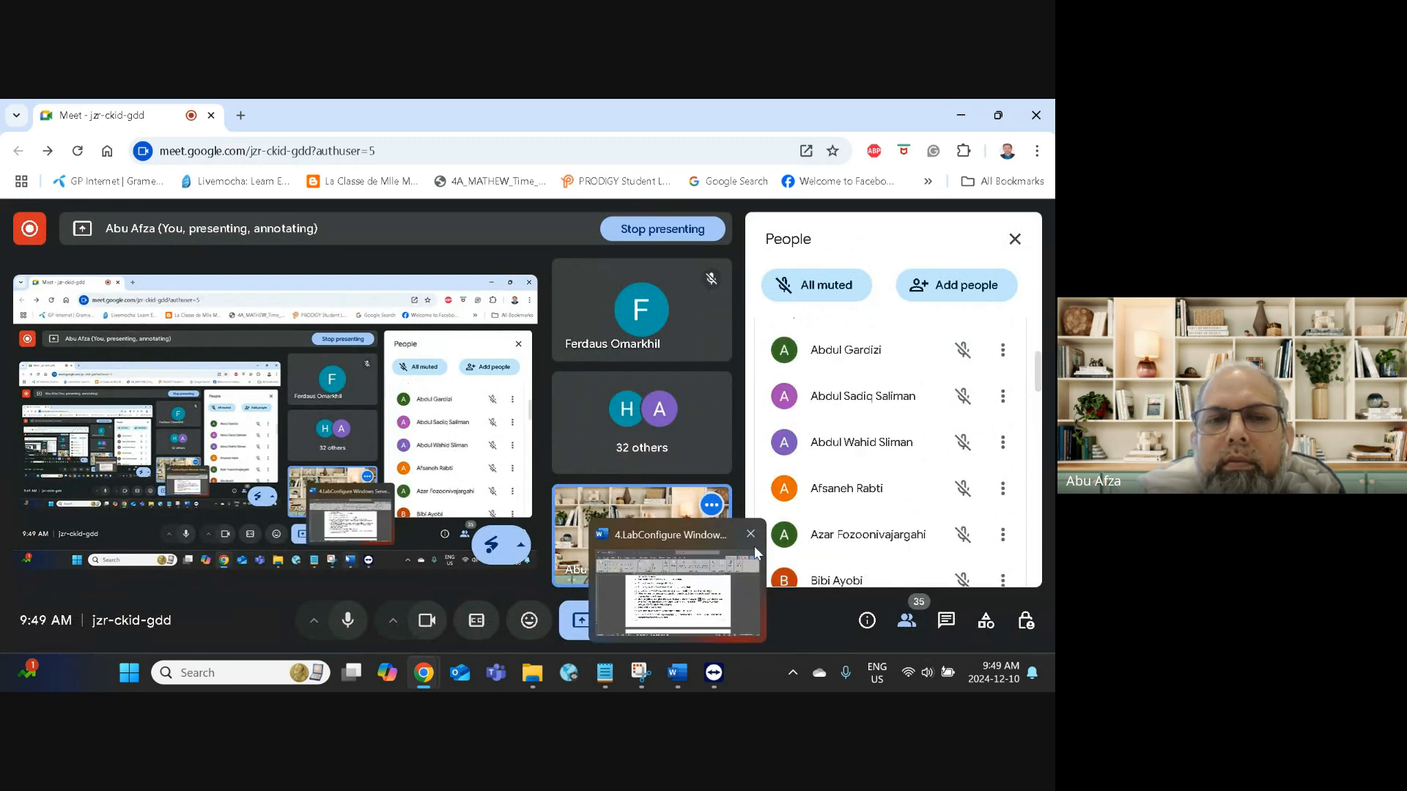
pyautogui.click(961, 115)
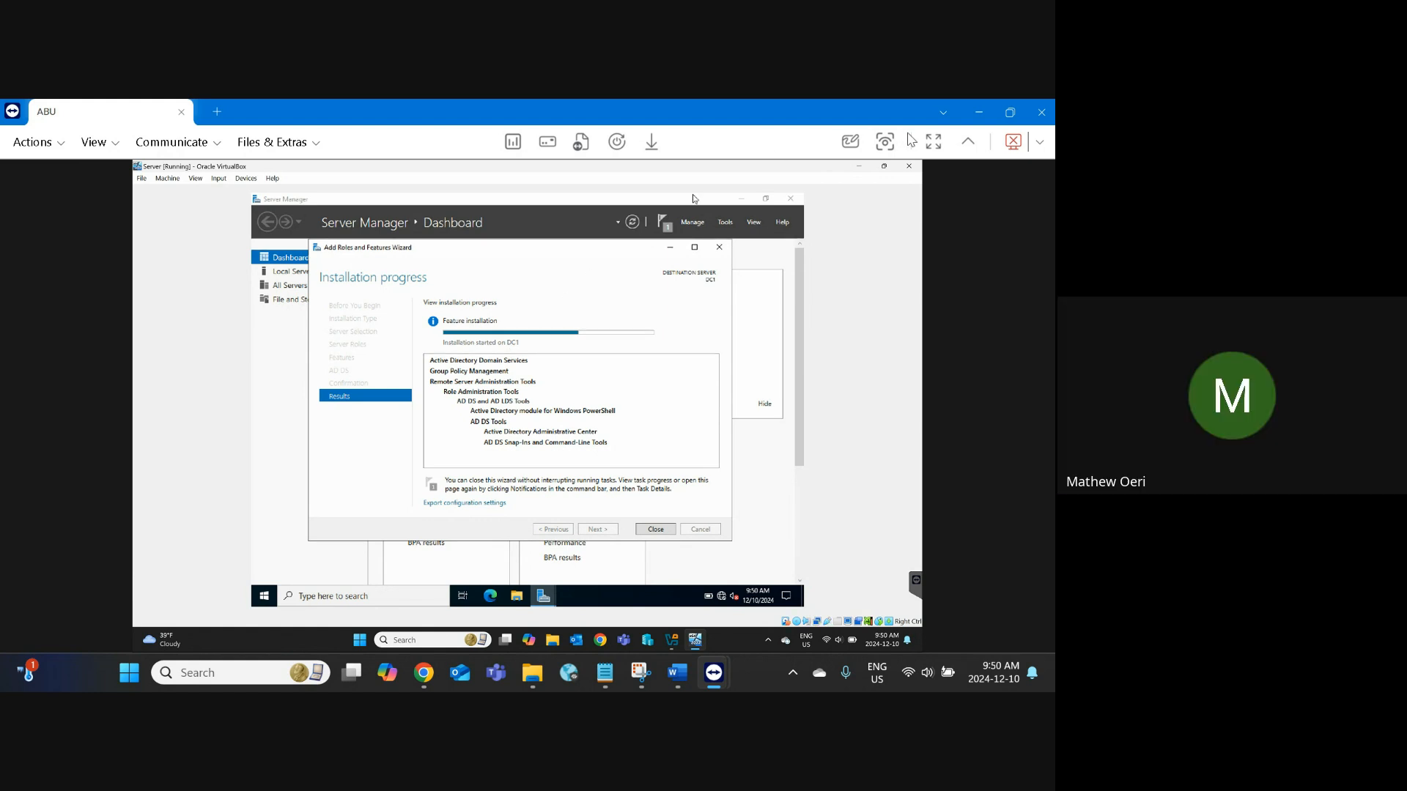
# Step: Collapse the TeamViewer toolbar to enlarge the DC1 view while AD DS finishes installing
pyautogui.click(965, 142)
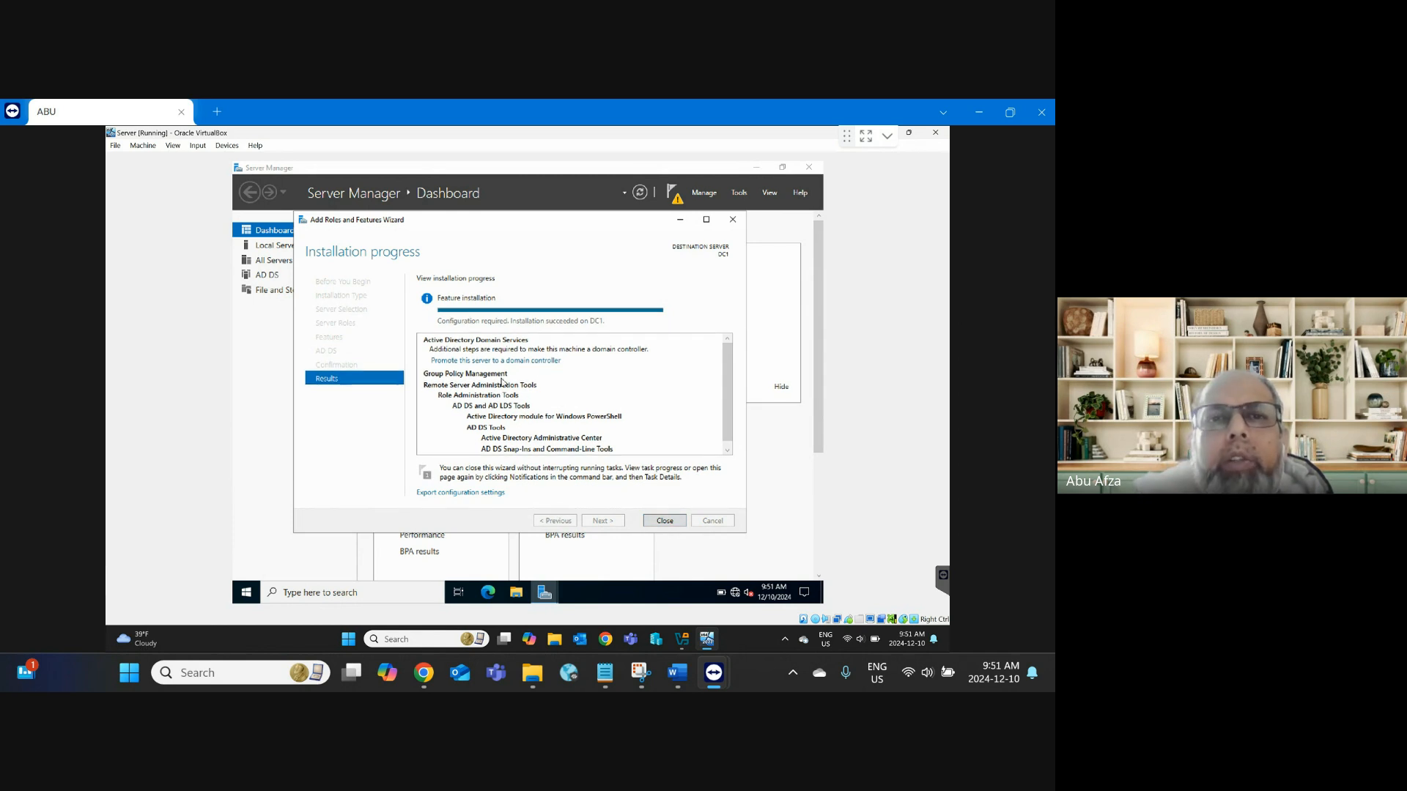
# Step: Close the completed Add Roles and Features wizard, check the next lab step in Word, and return to the server
pyautogui.click(675, 522)
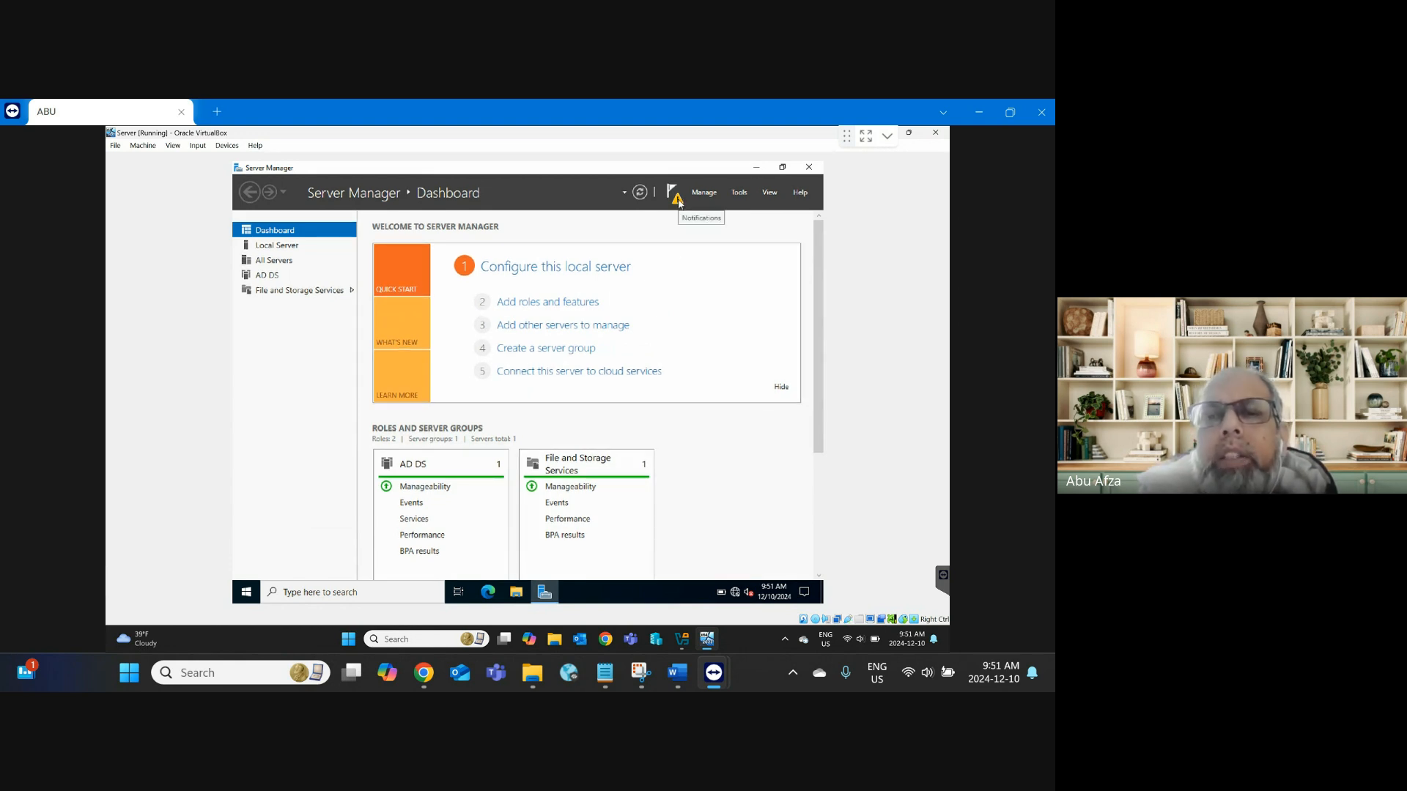
pyautogui.click(677, 672)
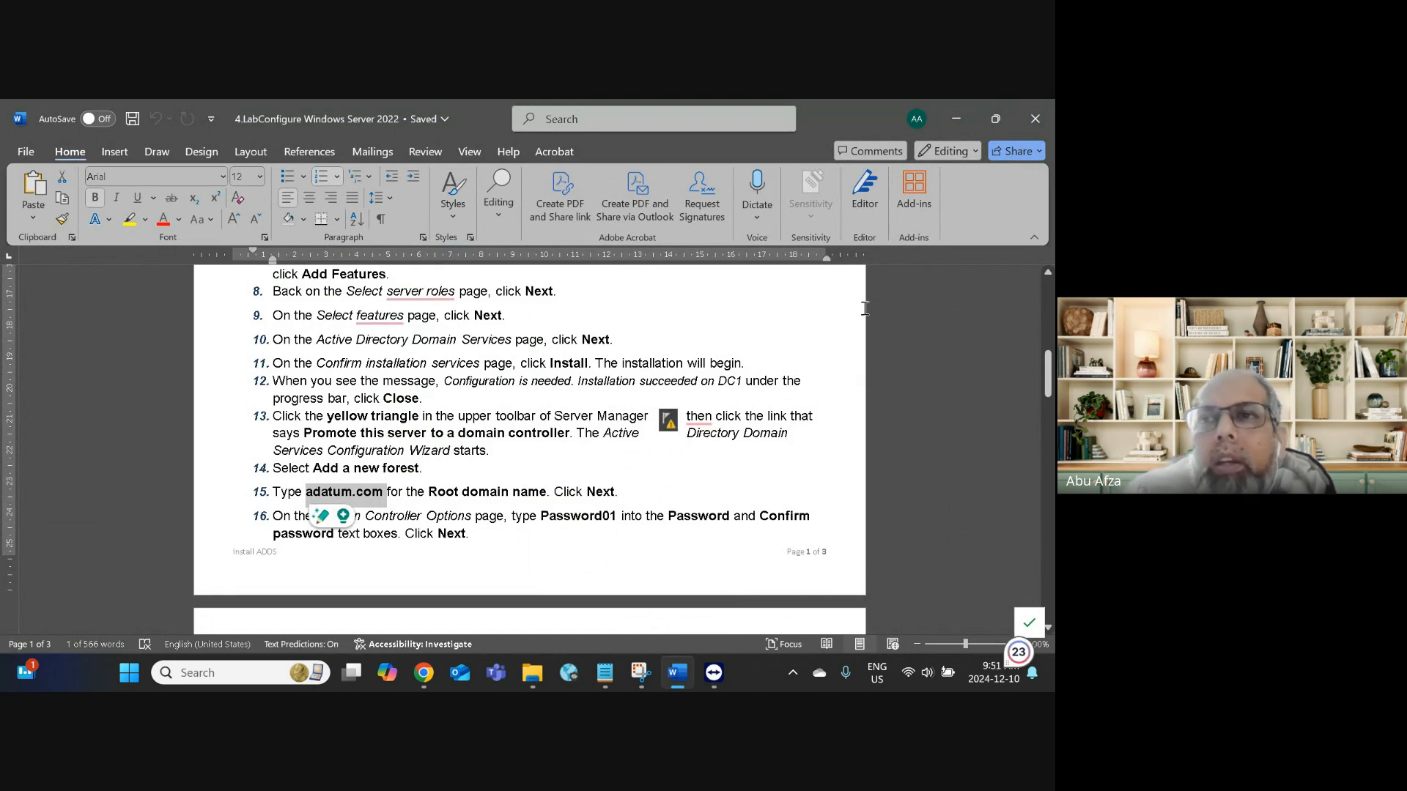
pyautogui.click(715, 672)
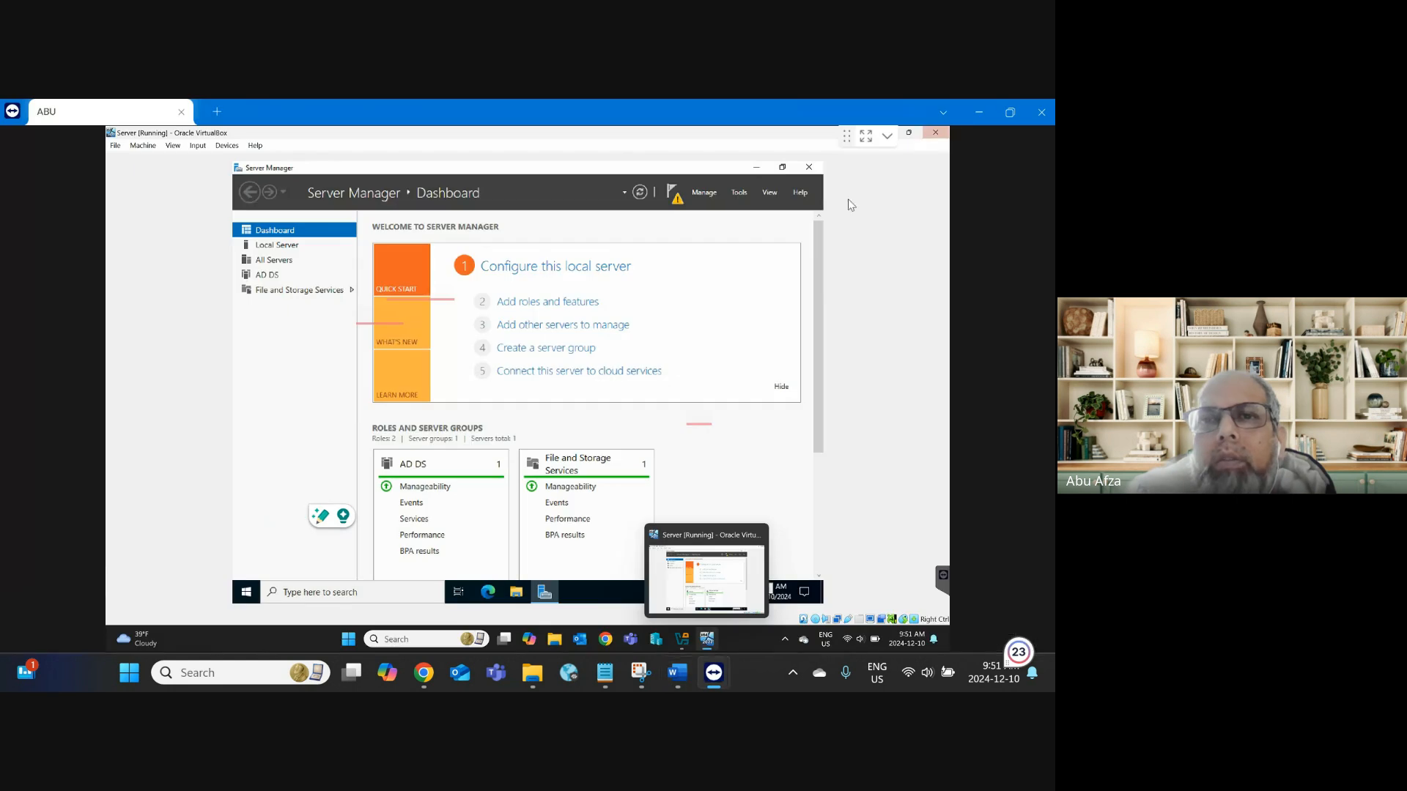
# Step: From the notification flag's post-deployment task, choose 'Promote this server to a domain controller'
pyautogui.click(678, 199)
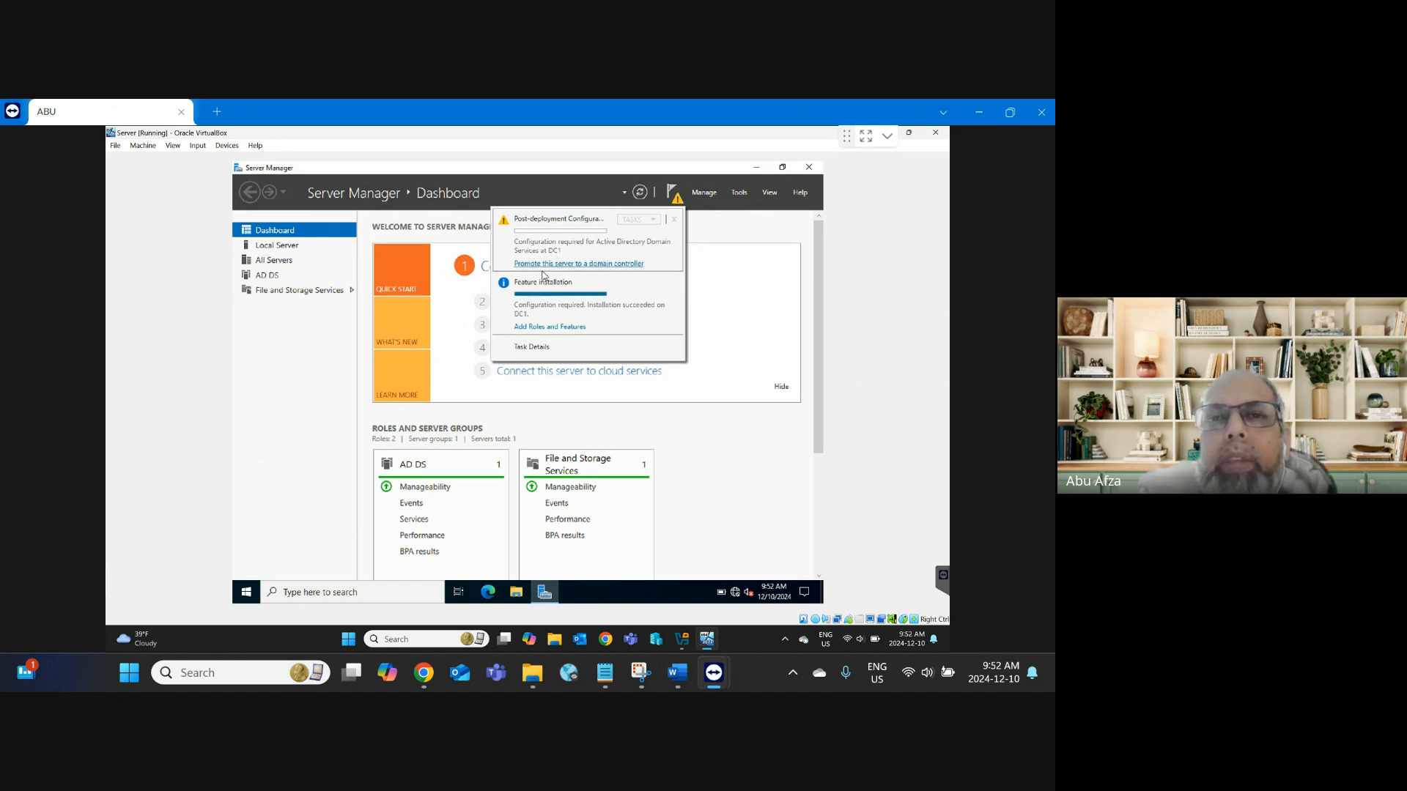
pyautogui.click(600, 265)
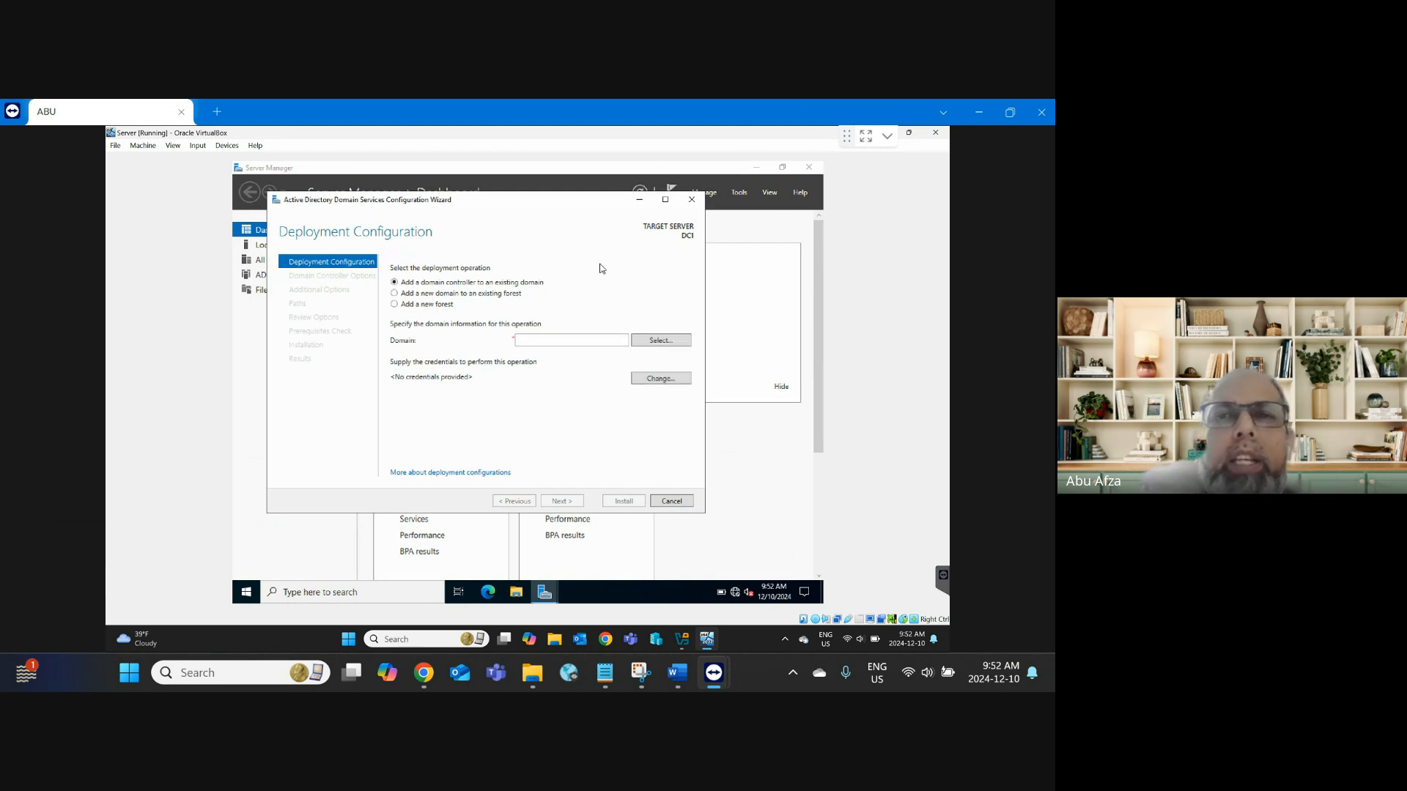
# Step: Reposition the AD DS Configuration Wizard slightly lower and to the right on DC1's screen
pyautogui.moveTo(529, 204); pyautogui.dragTo(549, 248)
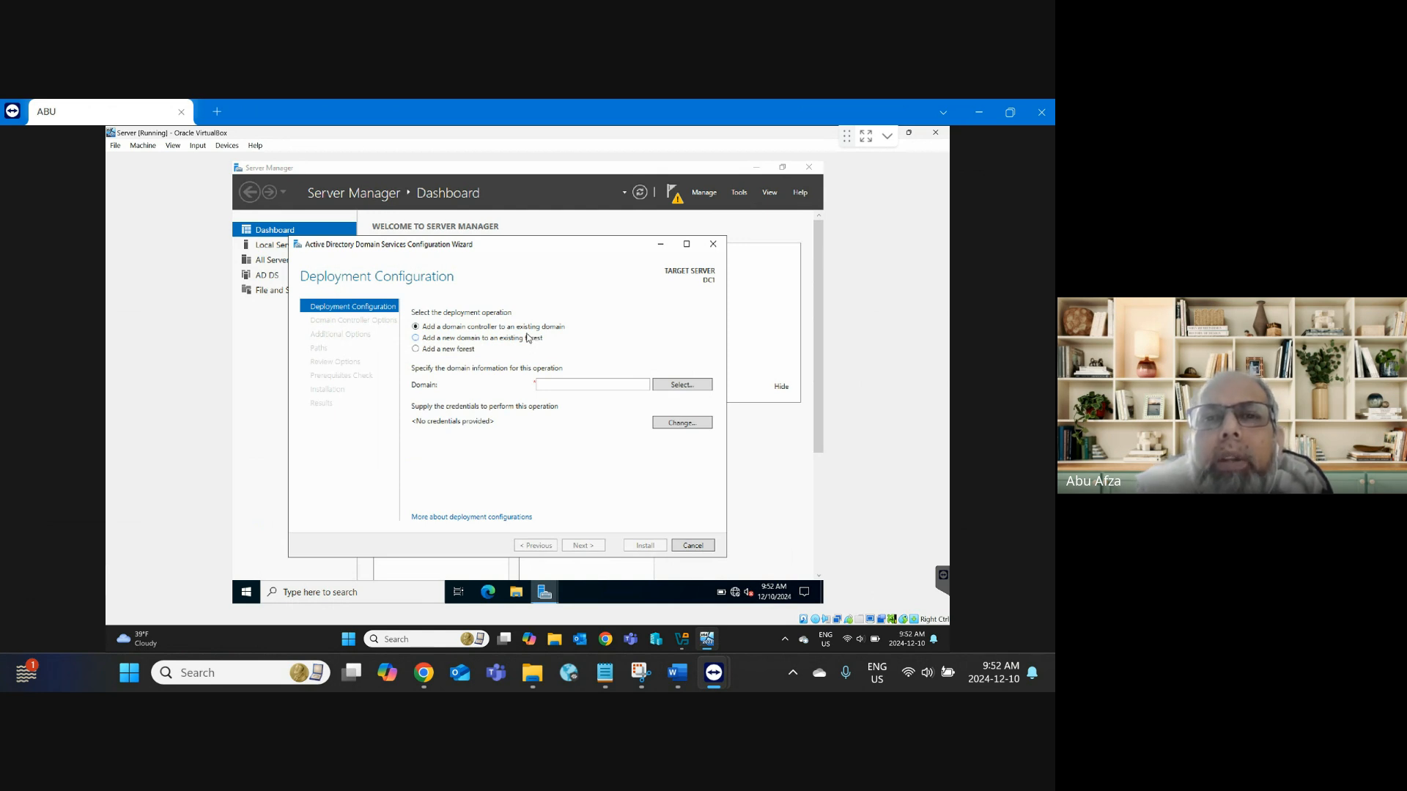
# Step: Select 'Add a new forest' as the deployment operation and place the cursor in the Root domain name box
pyautogui.click(429, 351)
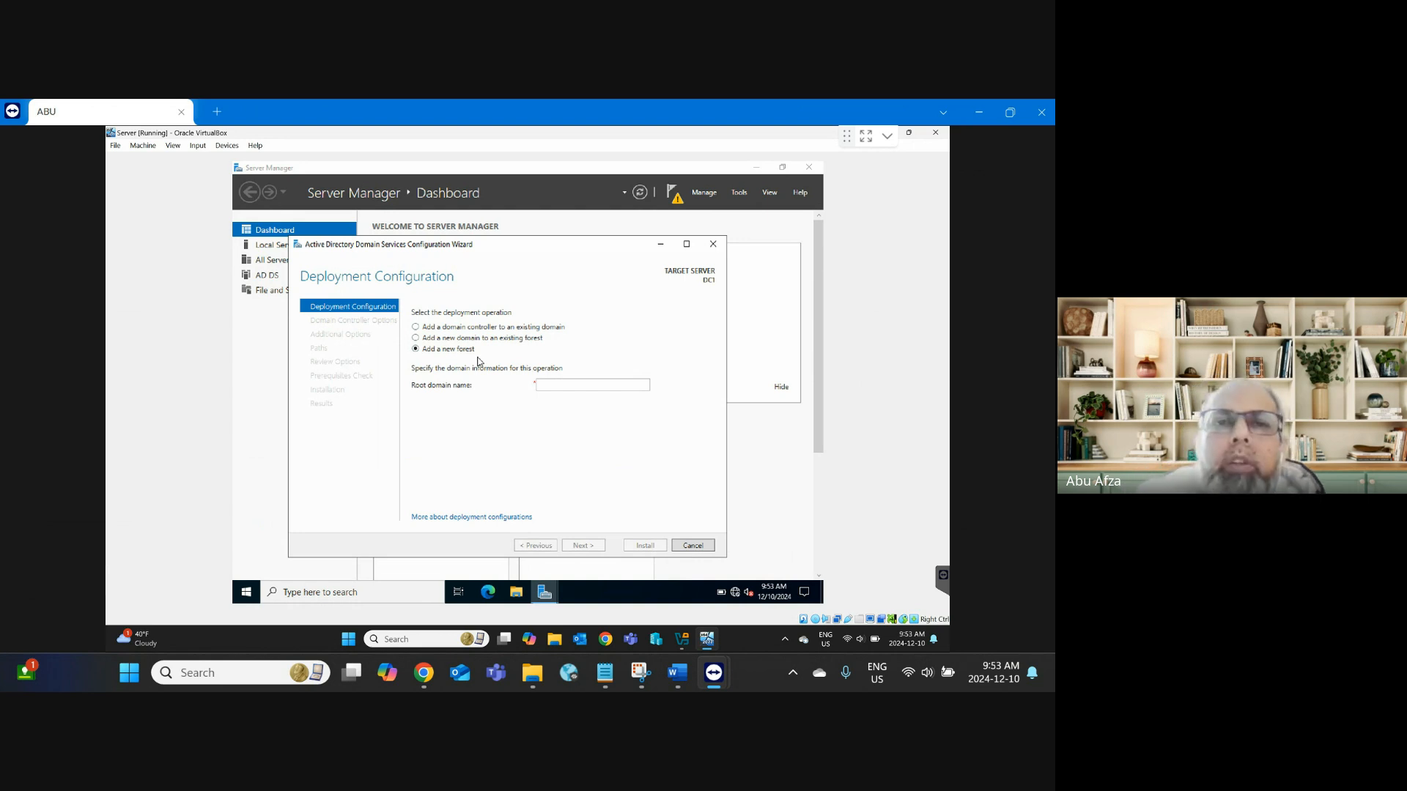
pyautogui.click(563, 385)
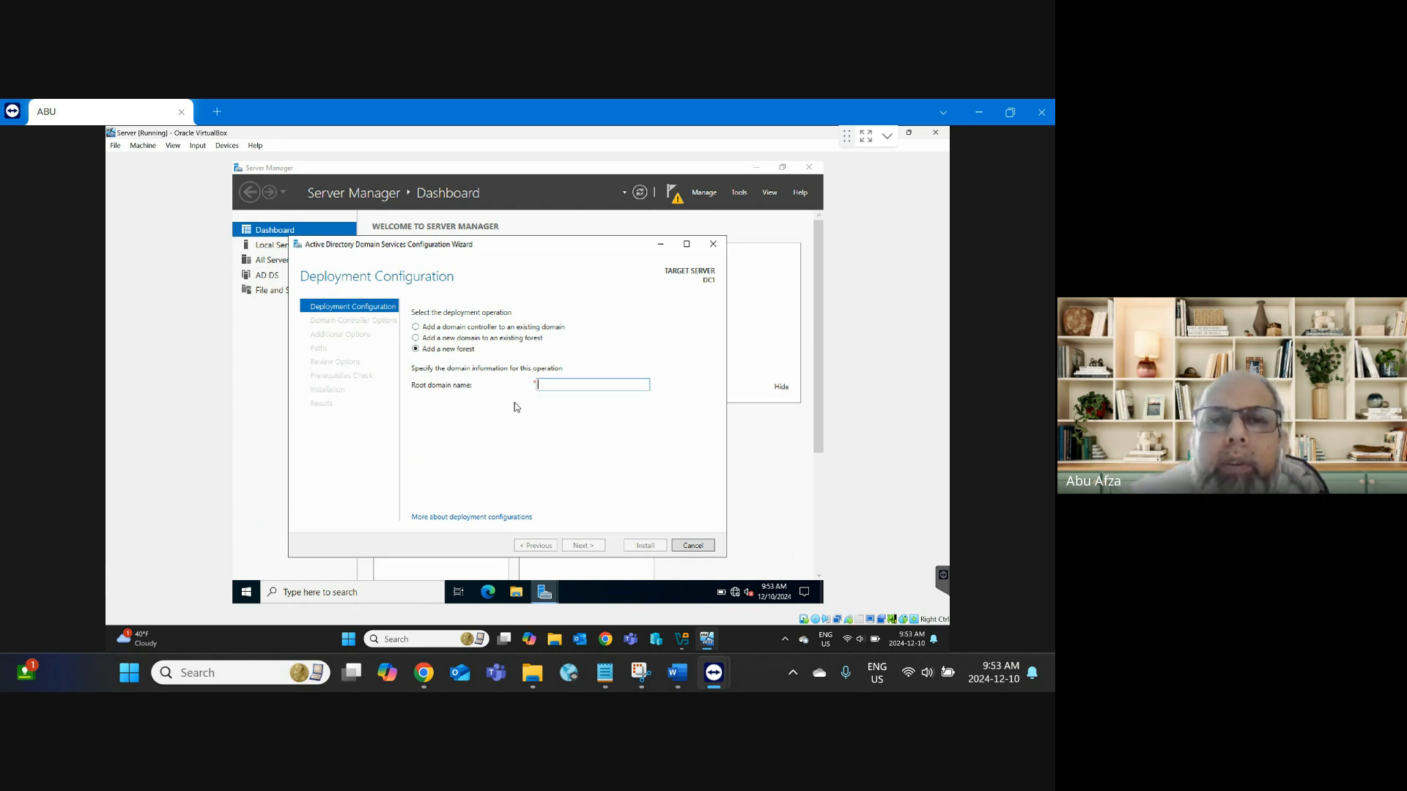
# Step: In the Word lab steps, clear the earlier highlight and select 'adatum.com' in step 15
pyautogui.click(677, 672)
pyautogui.click(372, 508)
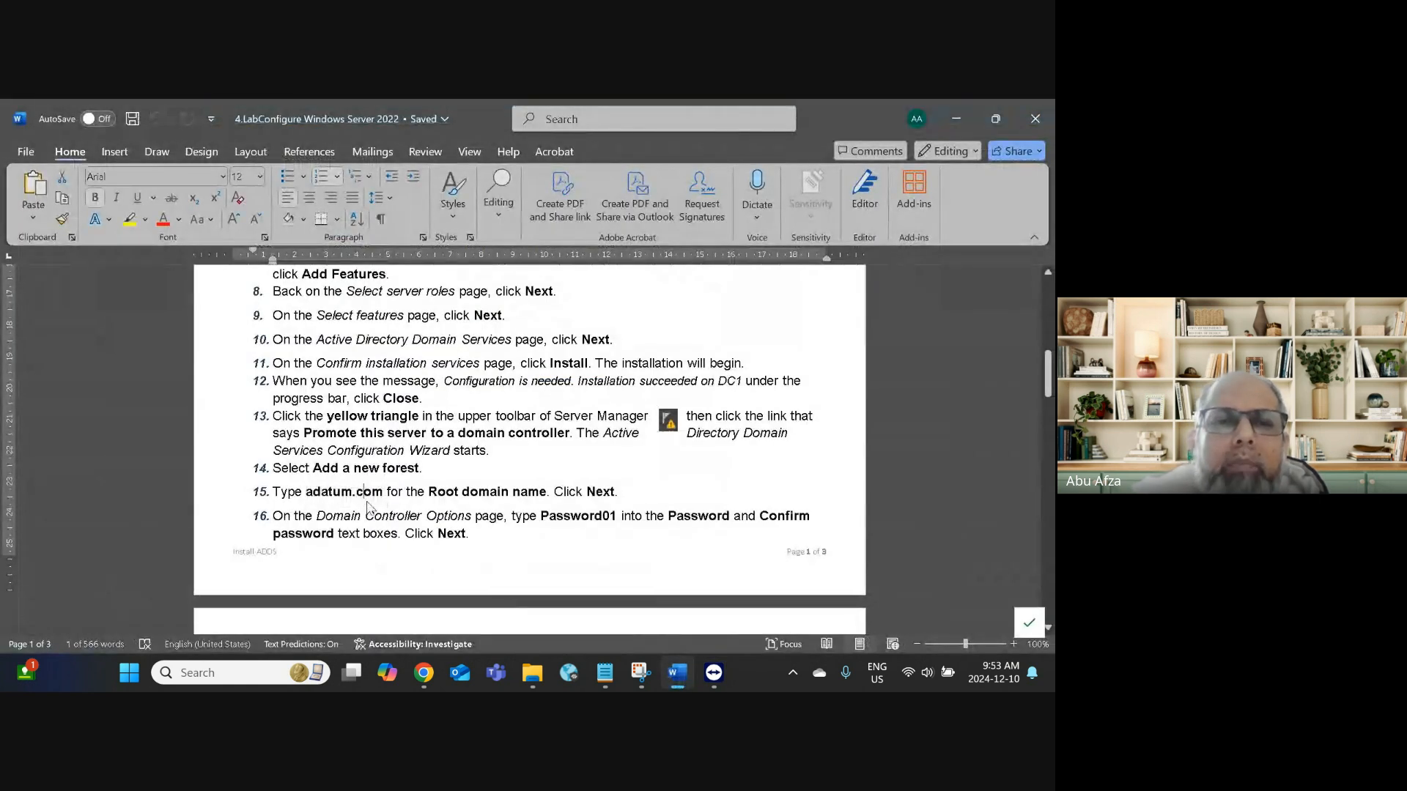
pyautogui.moveTo(313, 495); pyautogui.dragTo(387, 499)
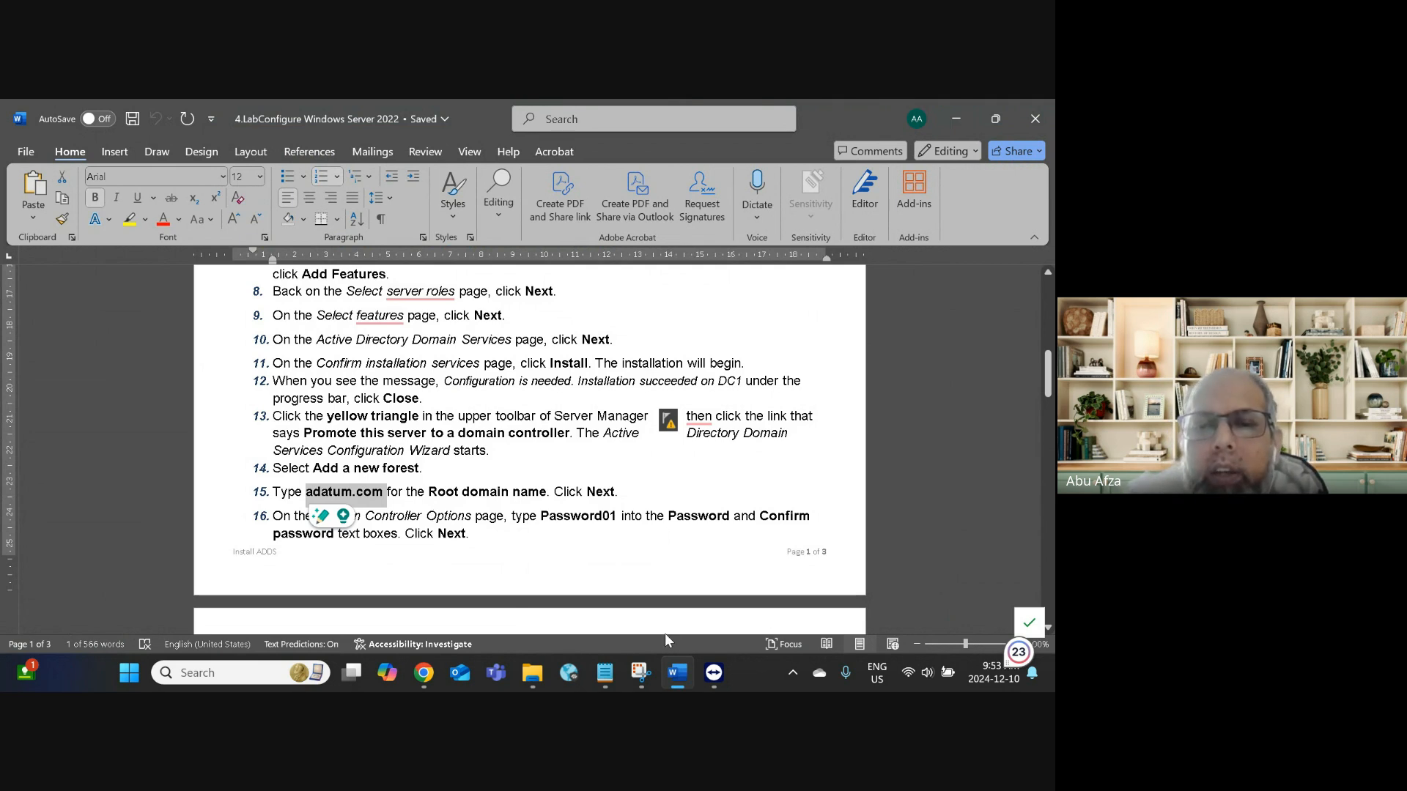
# Step: Back in the server session, type adatum.com into the wizard's Root domain name box
pyautogui.moveTo(711, 671)
pyautogui.click(800, 590)
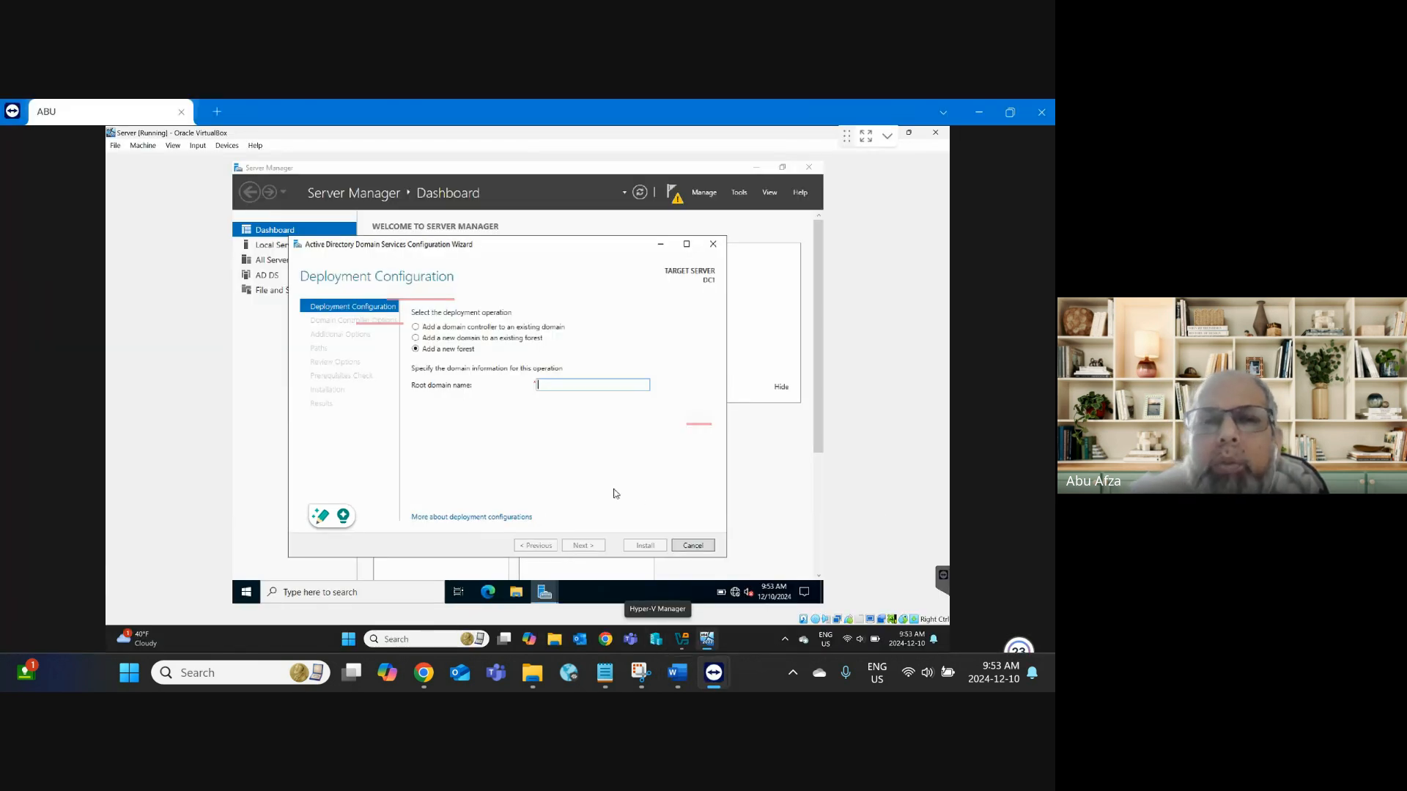
pyautogui.click(568, 384)
pyautogui.write('adatum')
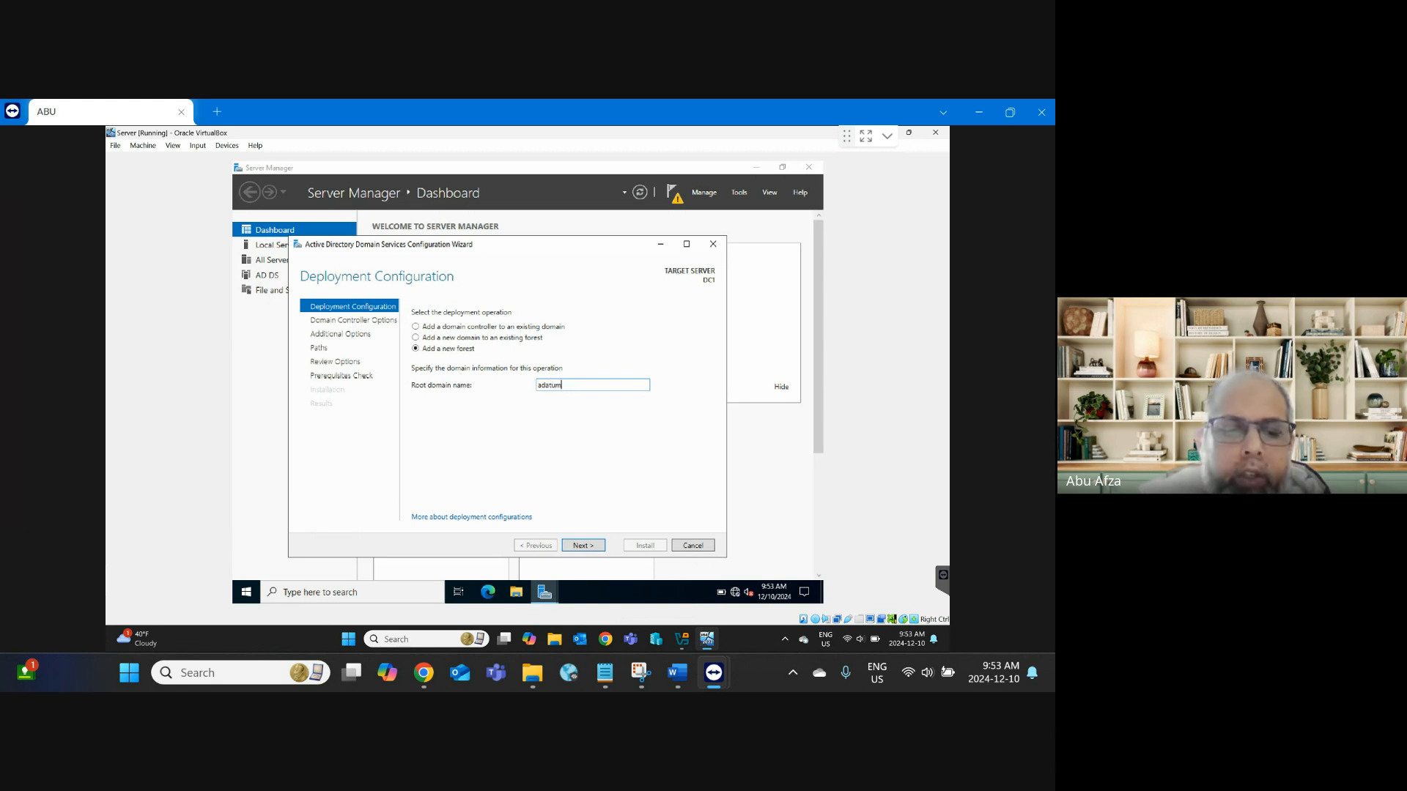
pyautogui.write('.com')
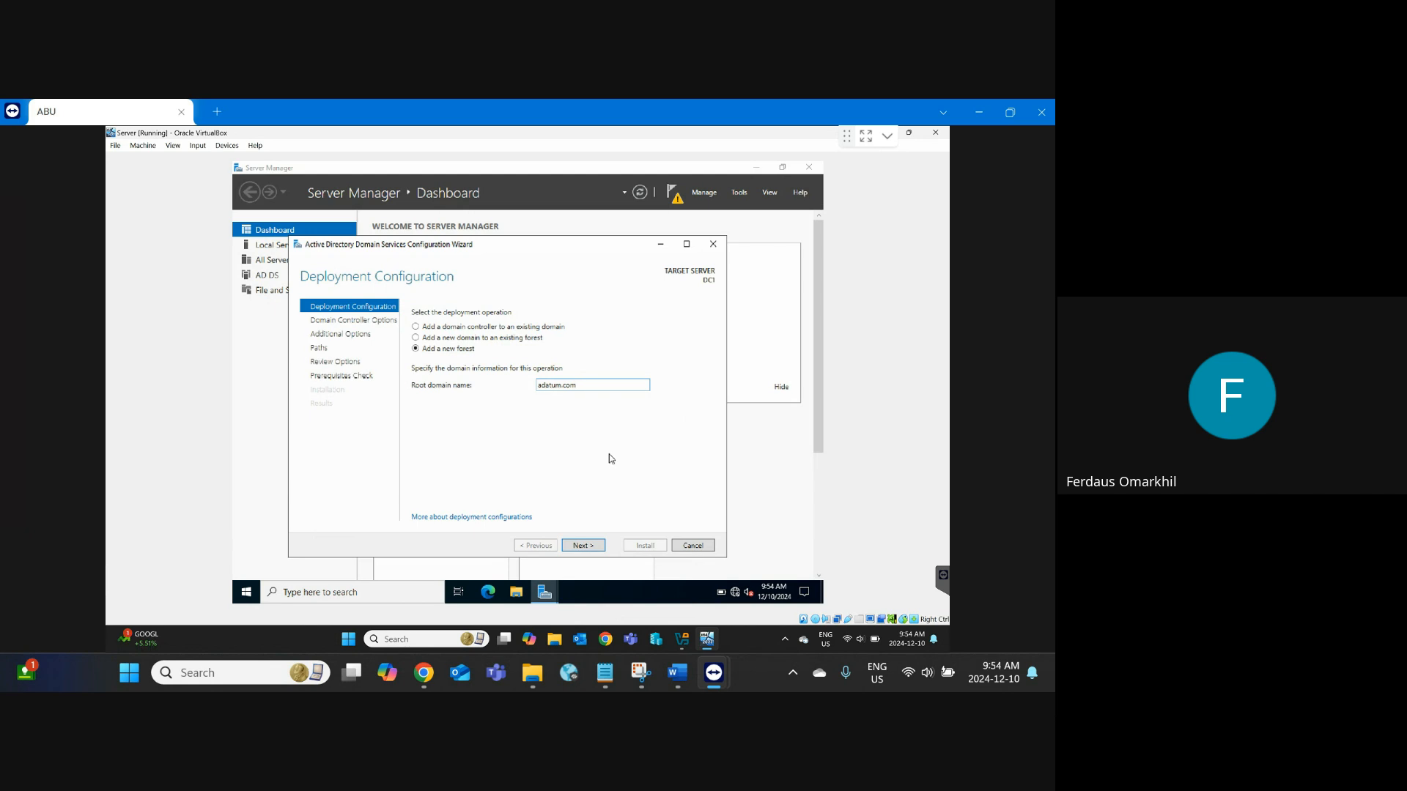
# Step: Bring the Google Meet call window back to the front and scroll through it
pyautogui.moveTo(425, 673)
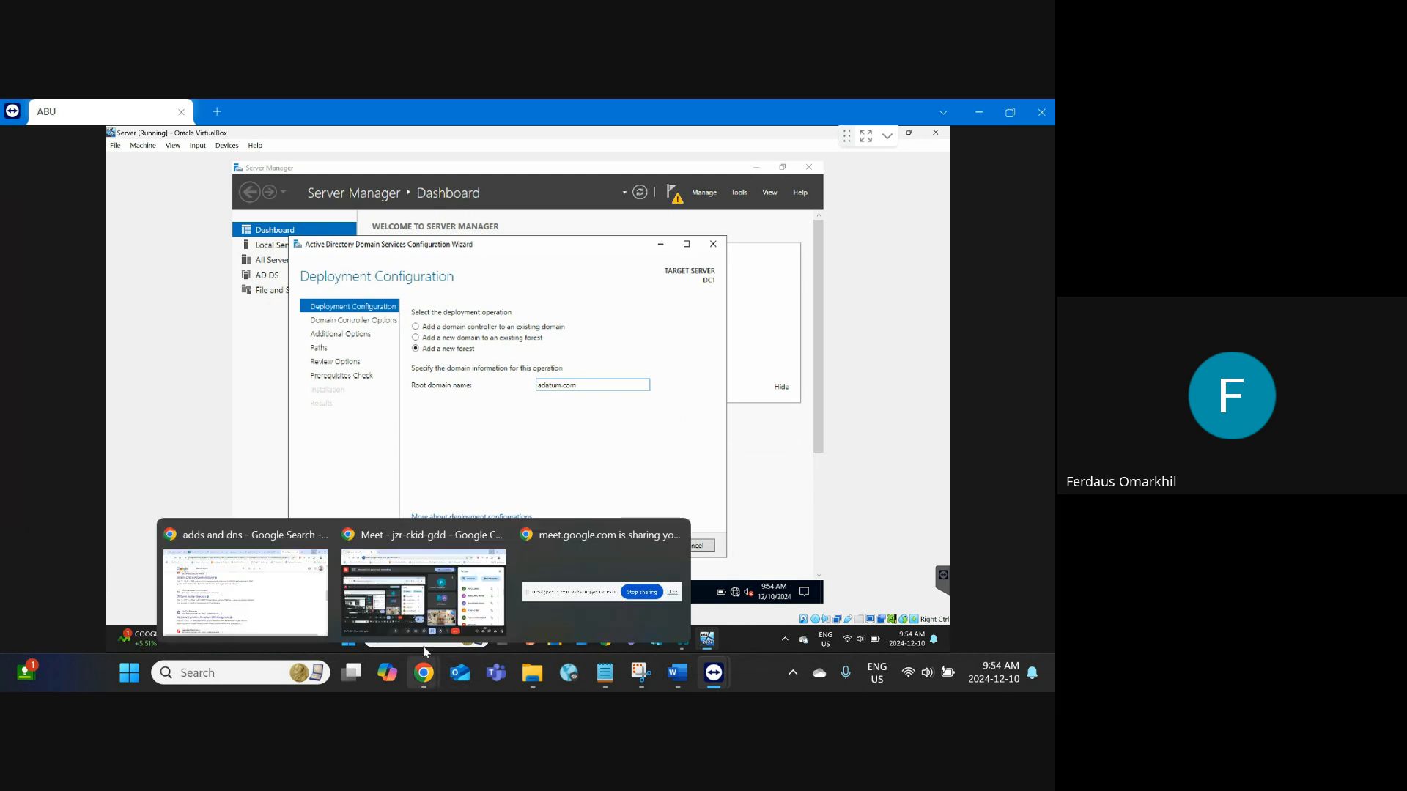
pyautogui.click(424, 583)
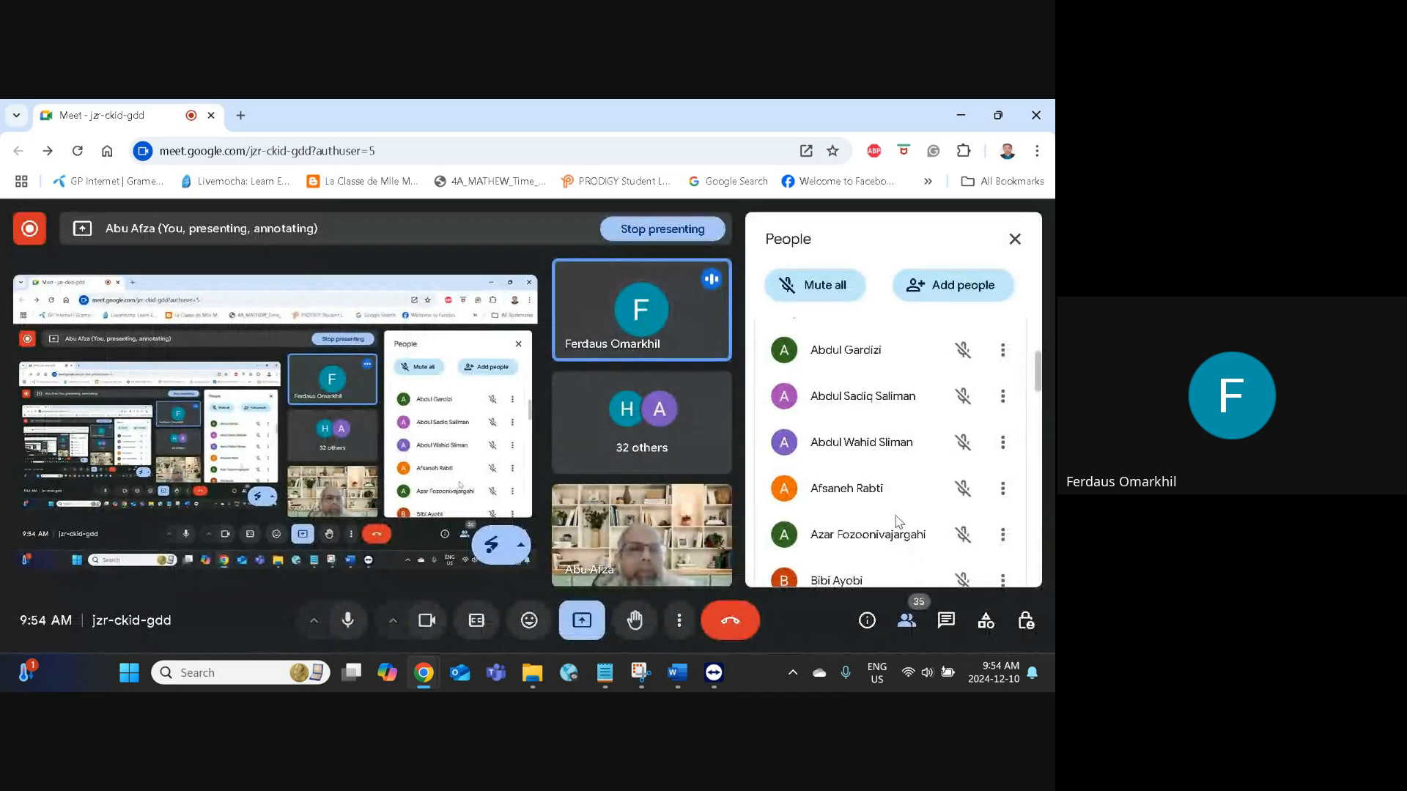
pyautogui.scroll(2, 898, 521)
pyautogui.scroll(-4, 899, 522)
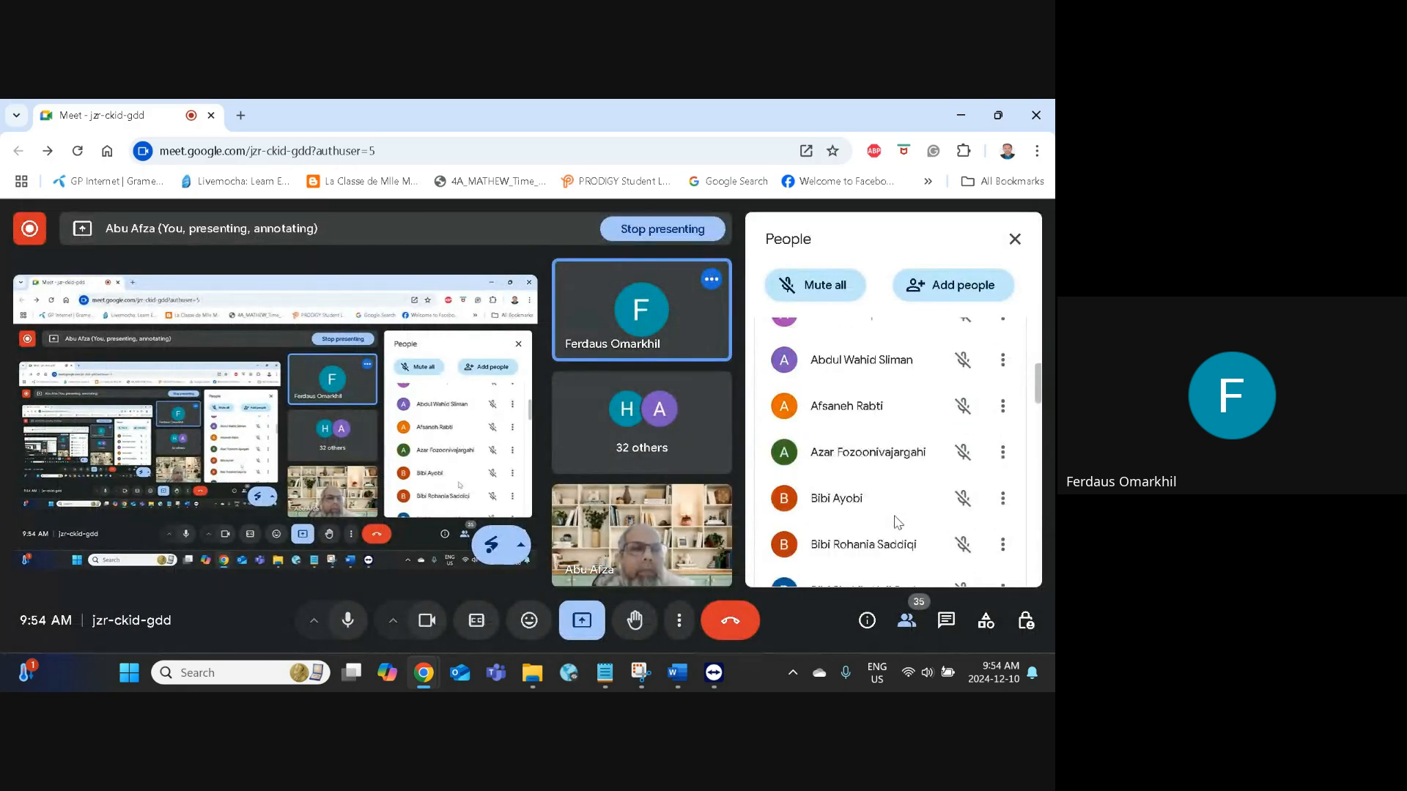
pyautogui.scroll(-4, 897, 520)
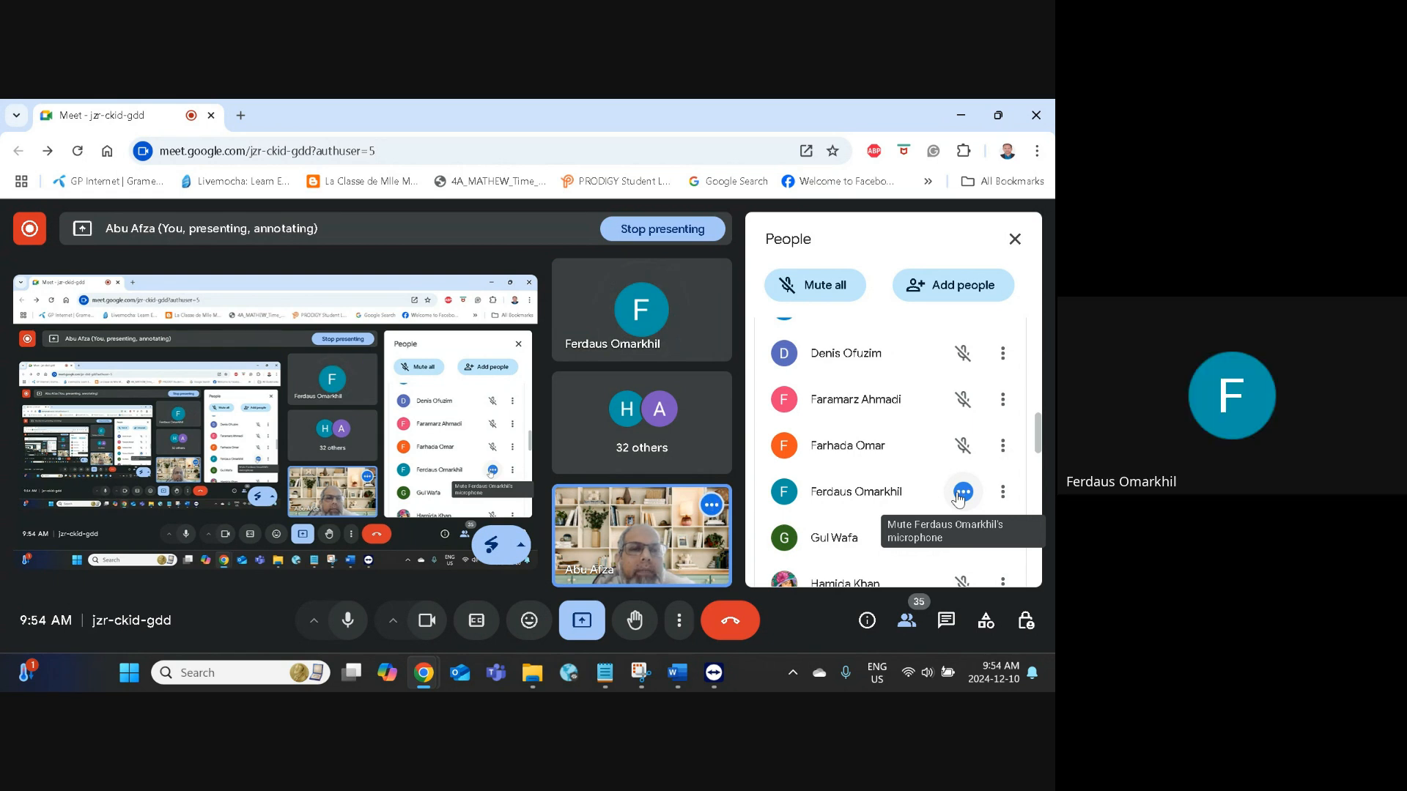
# Step: Mute a participant's microphone for everyone, then minimize the call window
pyautogui.click(959, 496)
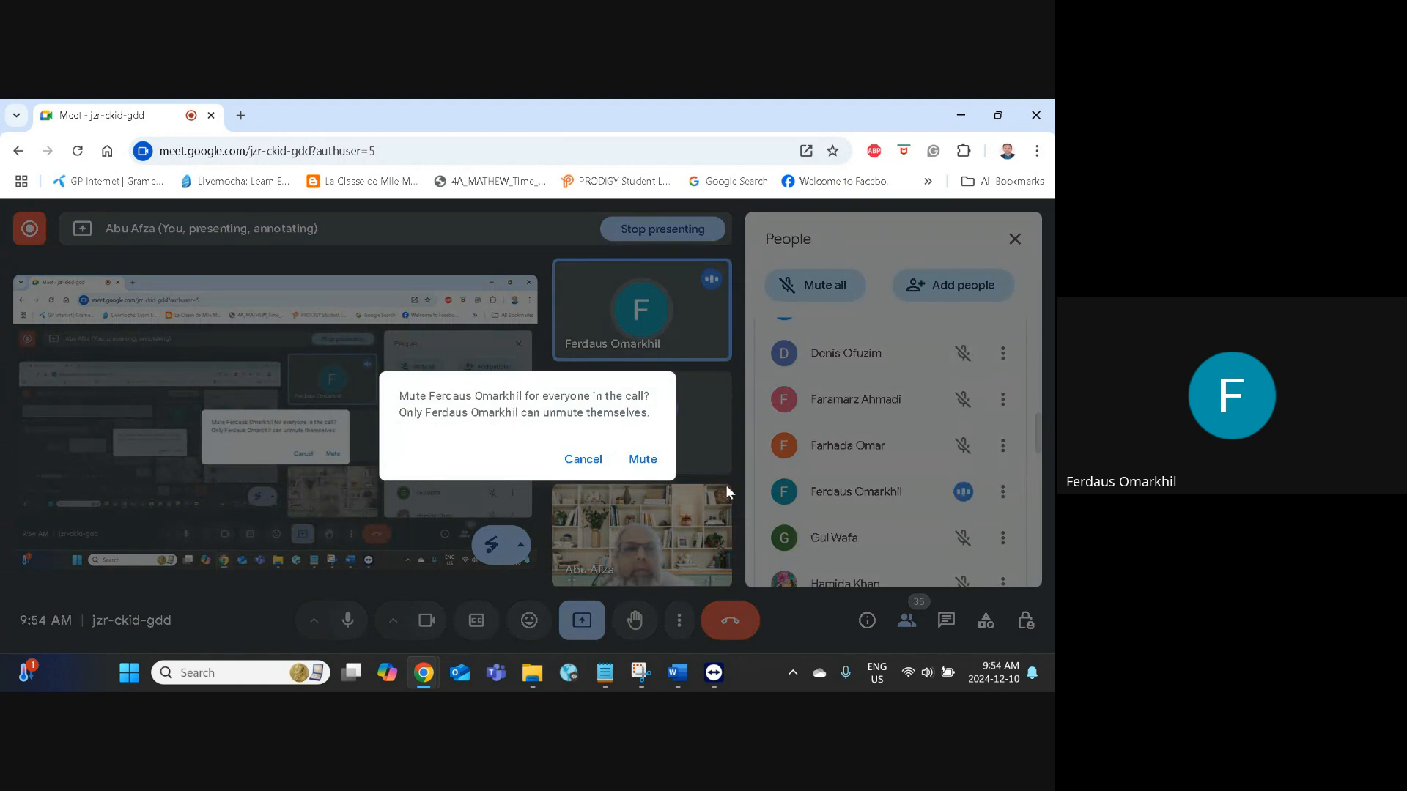
pyautogui.click(659, 462)
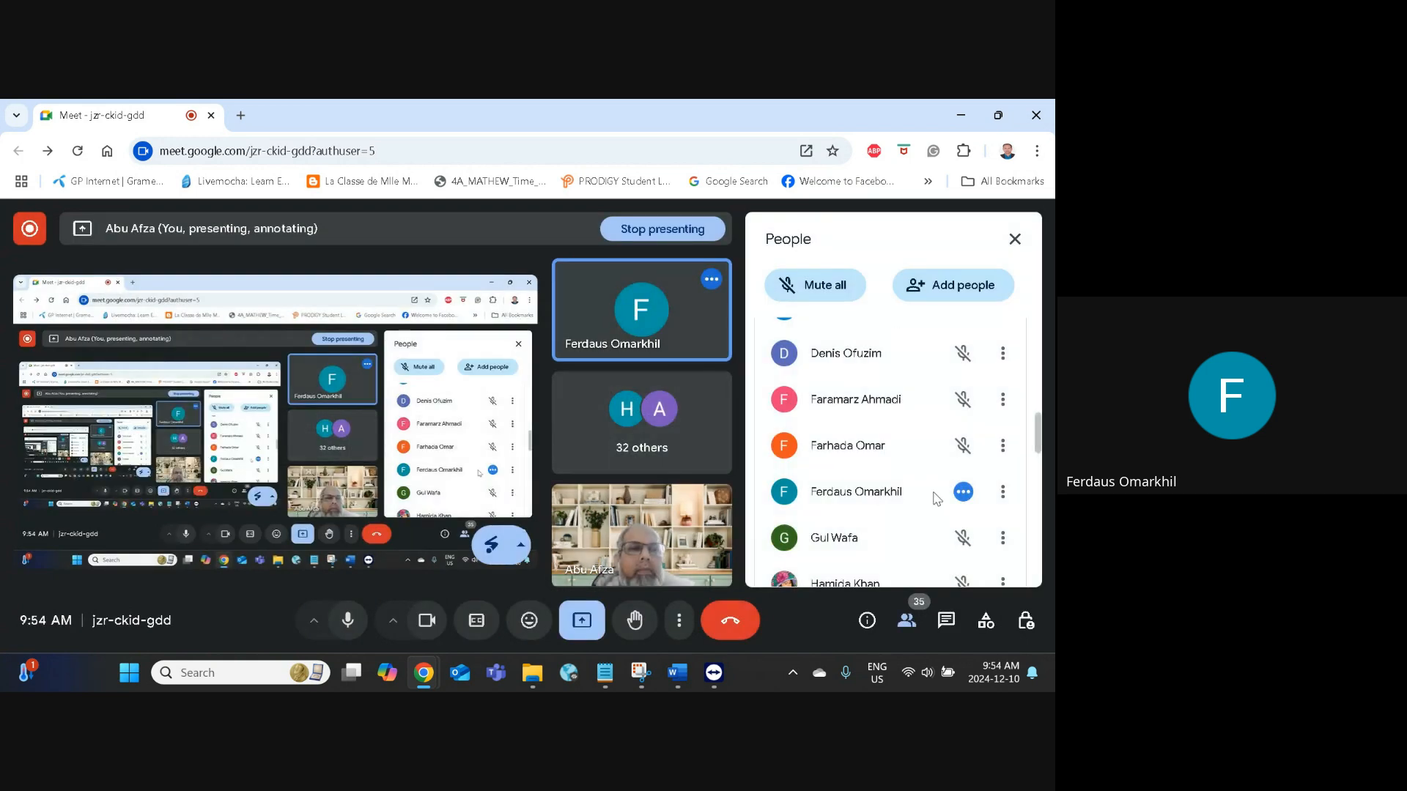
pyautogui.scroll(-5, 906, 488)
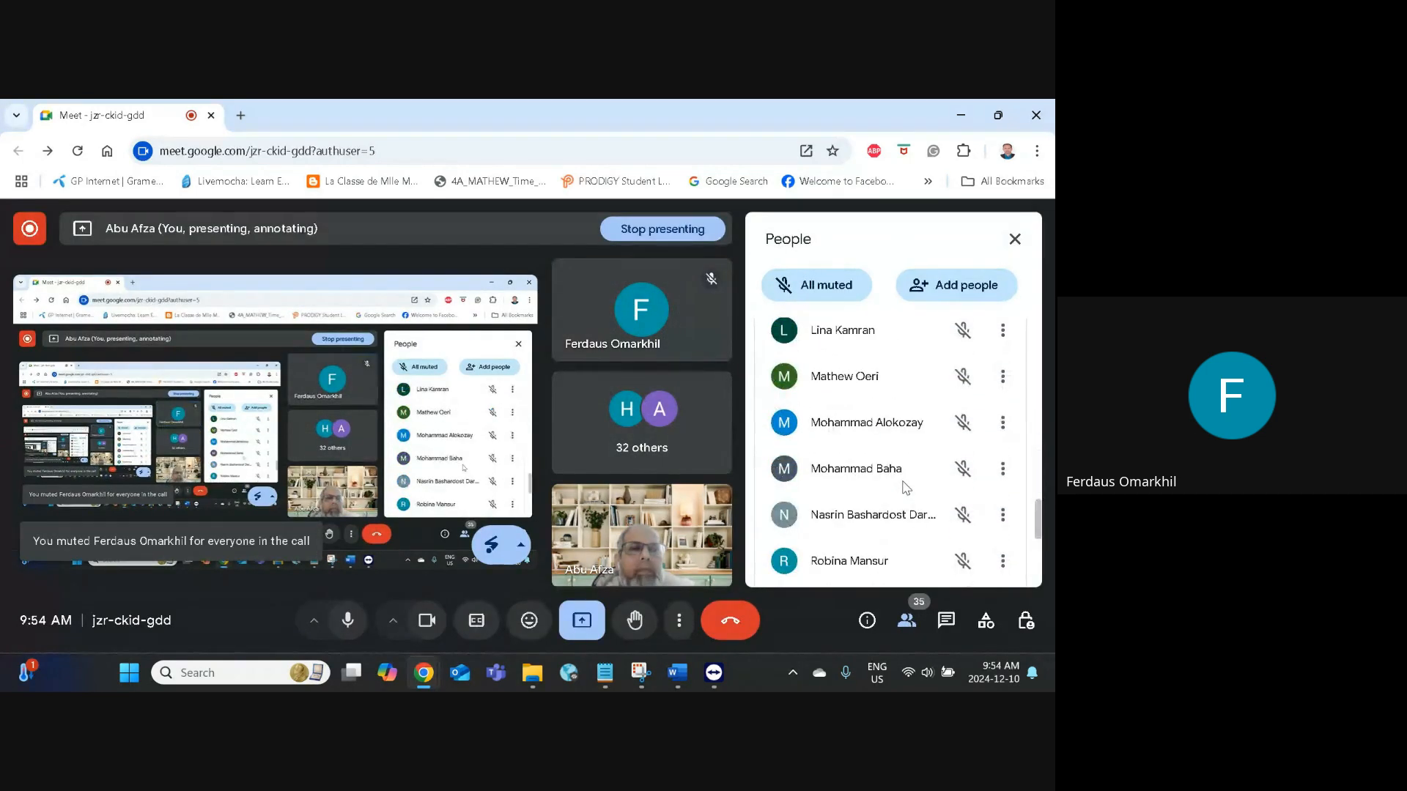
pyautogui.click(961, 115)
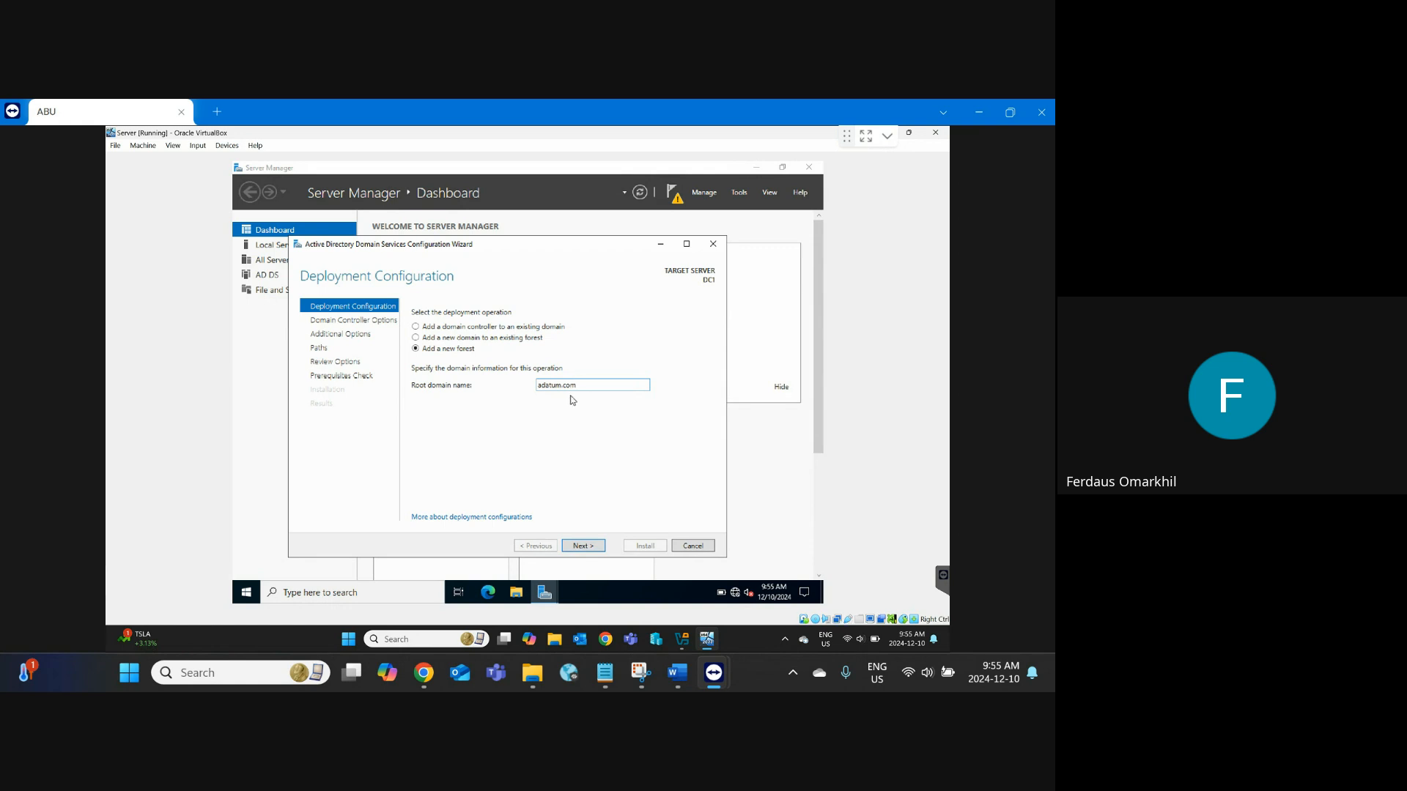
# Step: Delete the '.com' ending so the root domain name reads 'adatum'
pyautogui.press('BackSpace')
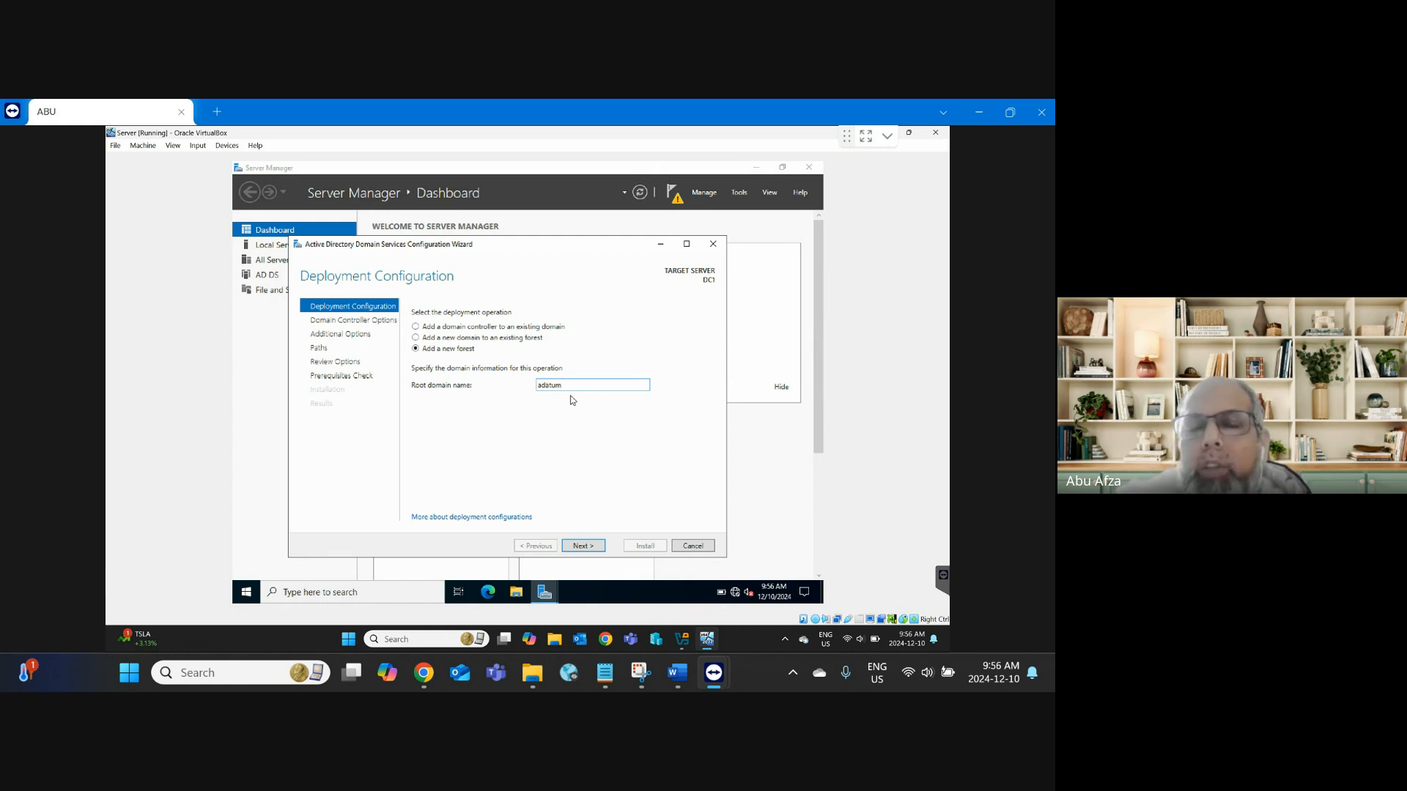
# Step: Start a new Chrome tab with a 'google' address, then minimize the browser
pyautogui.moveTo(423, 673)
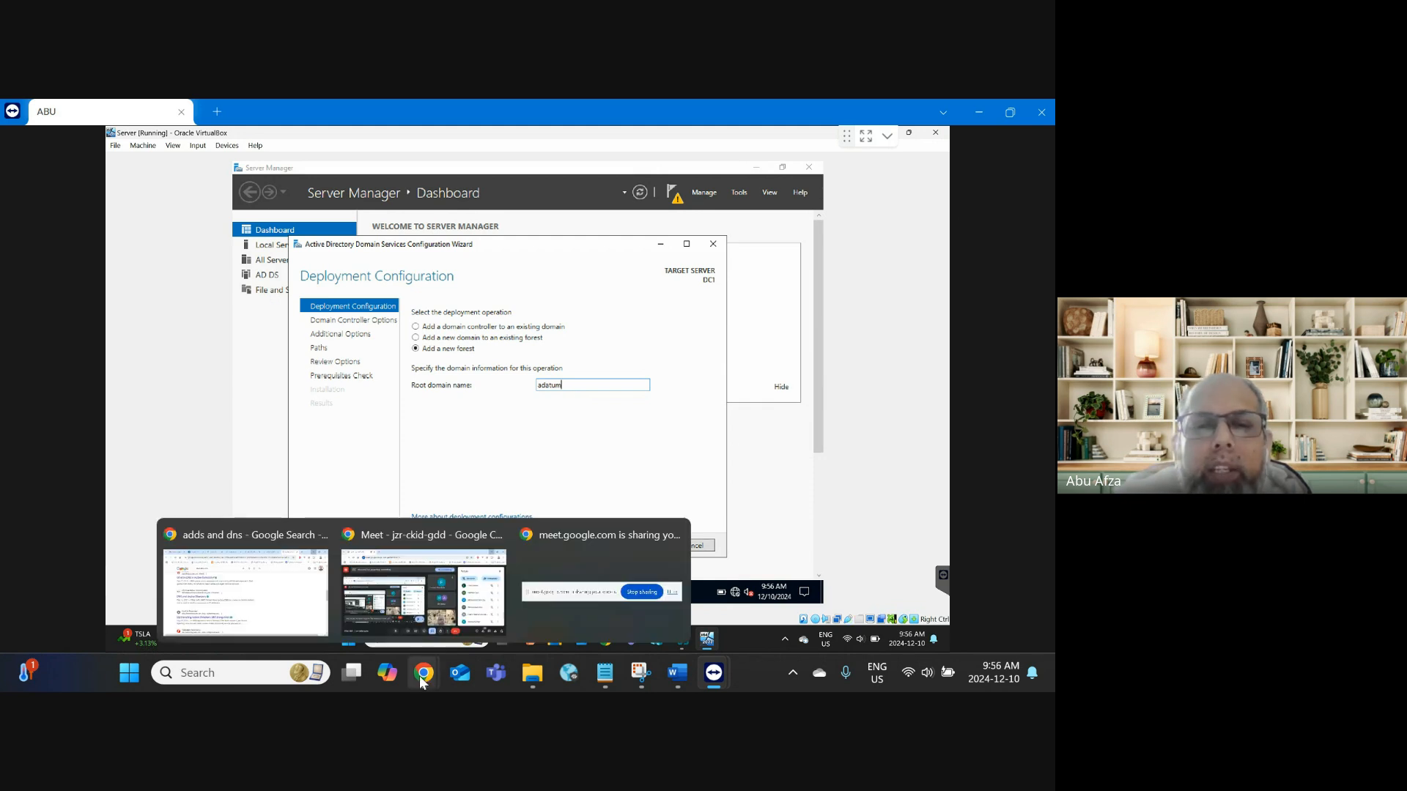
pyautogui.click(294, 628)
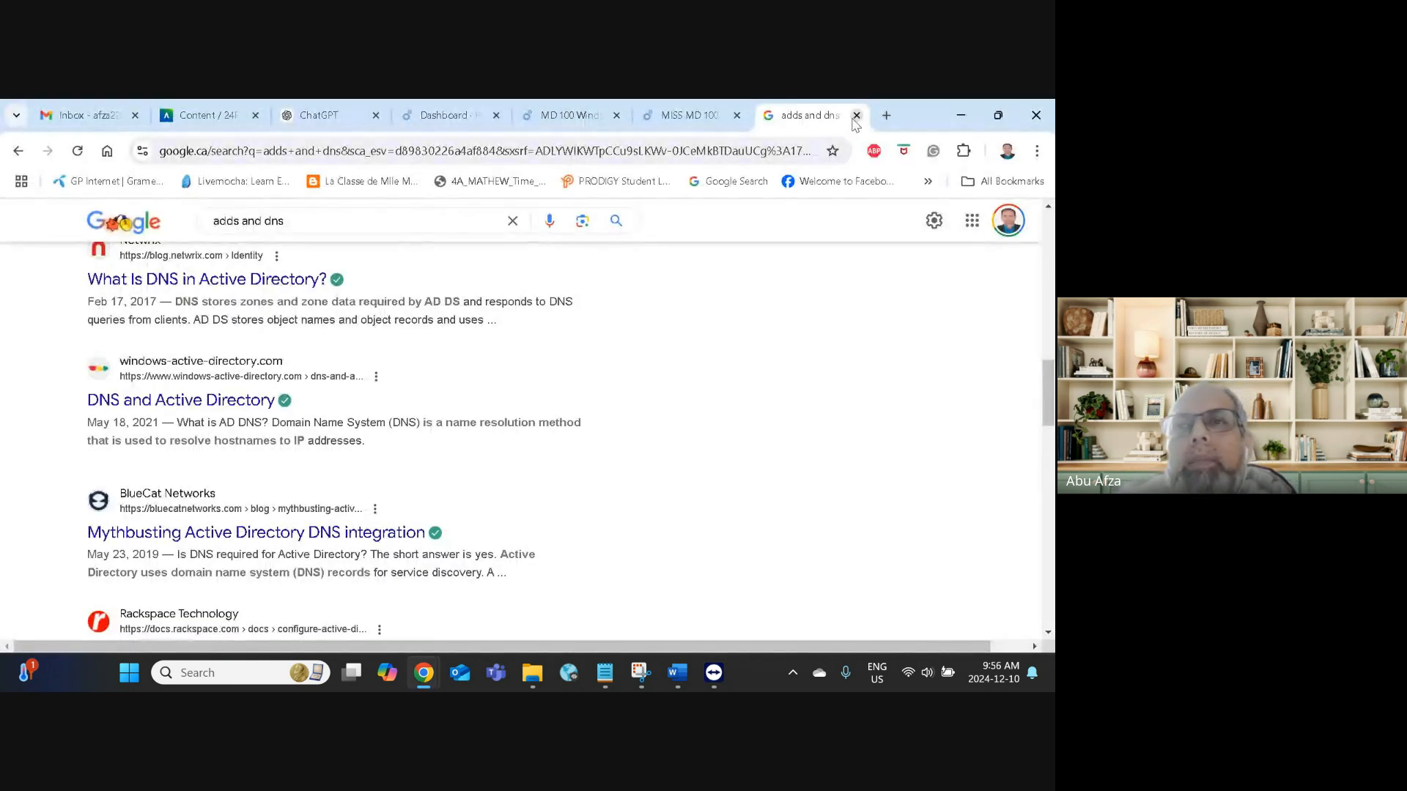
pyautogui.click(880, 118)
pyautogui.write('goo')
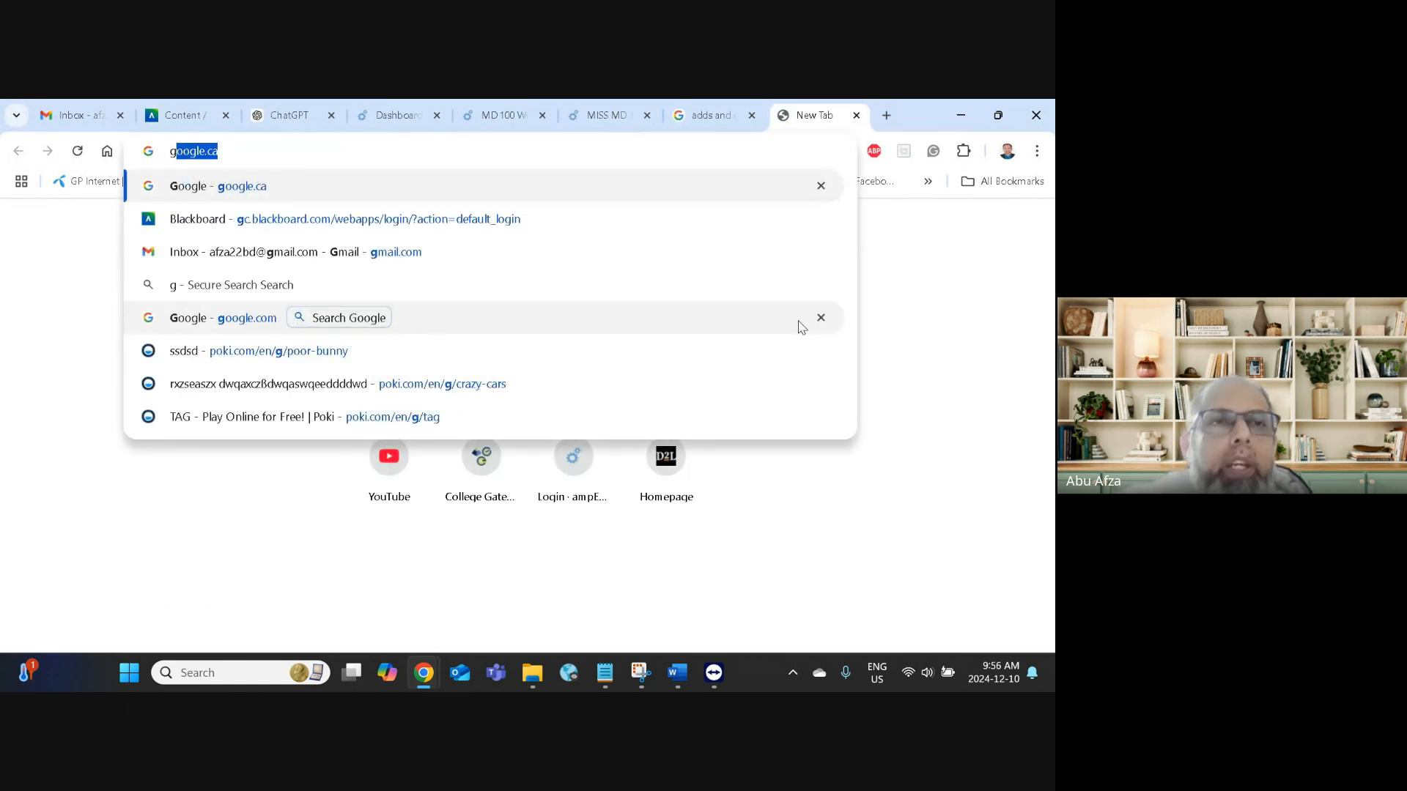
pyautogui.write('gle')
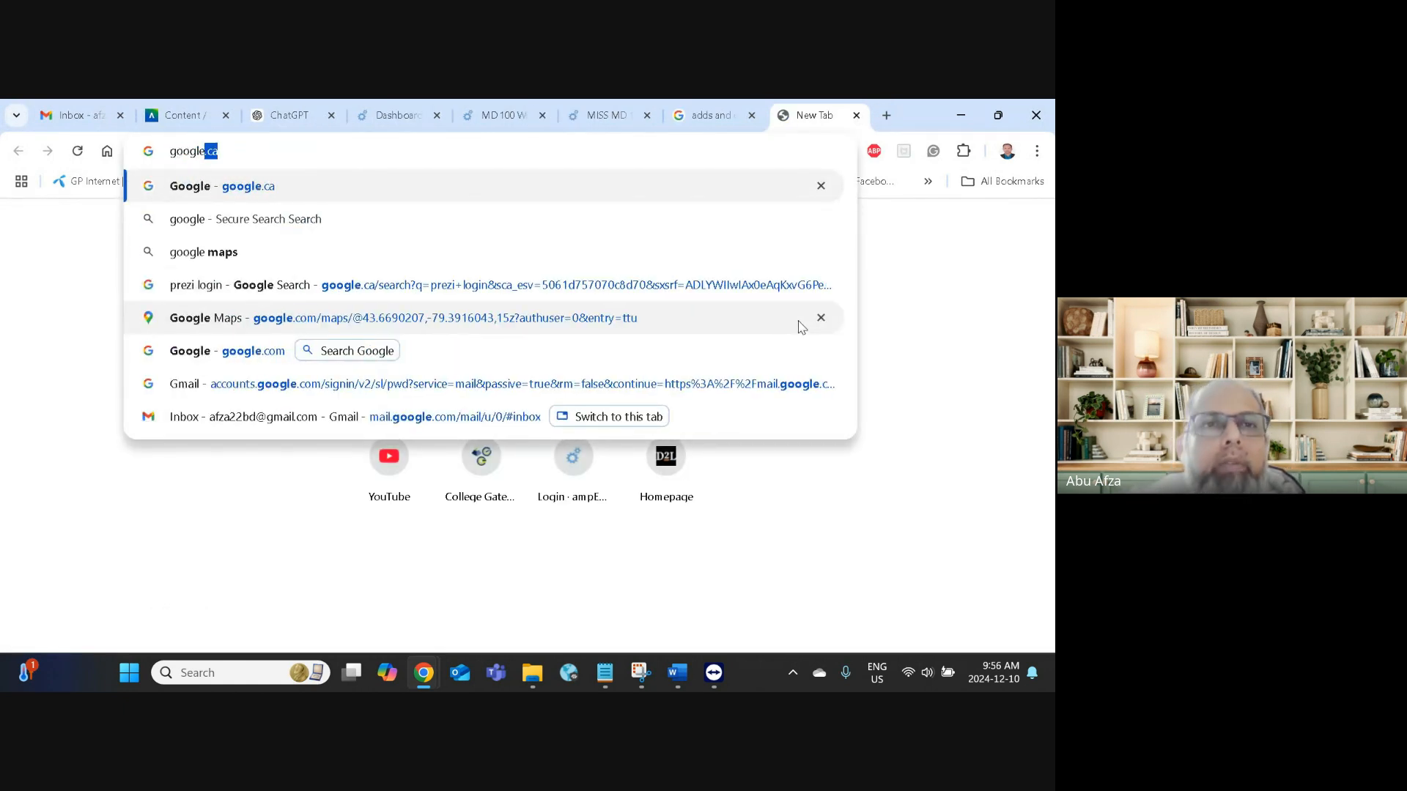
pyautogui.press('BackSpace')
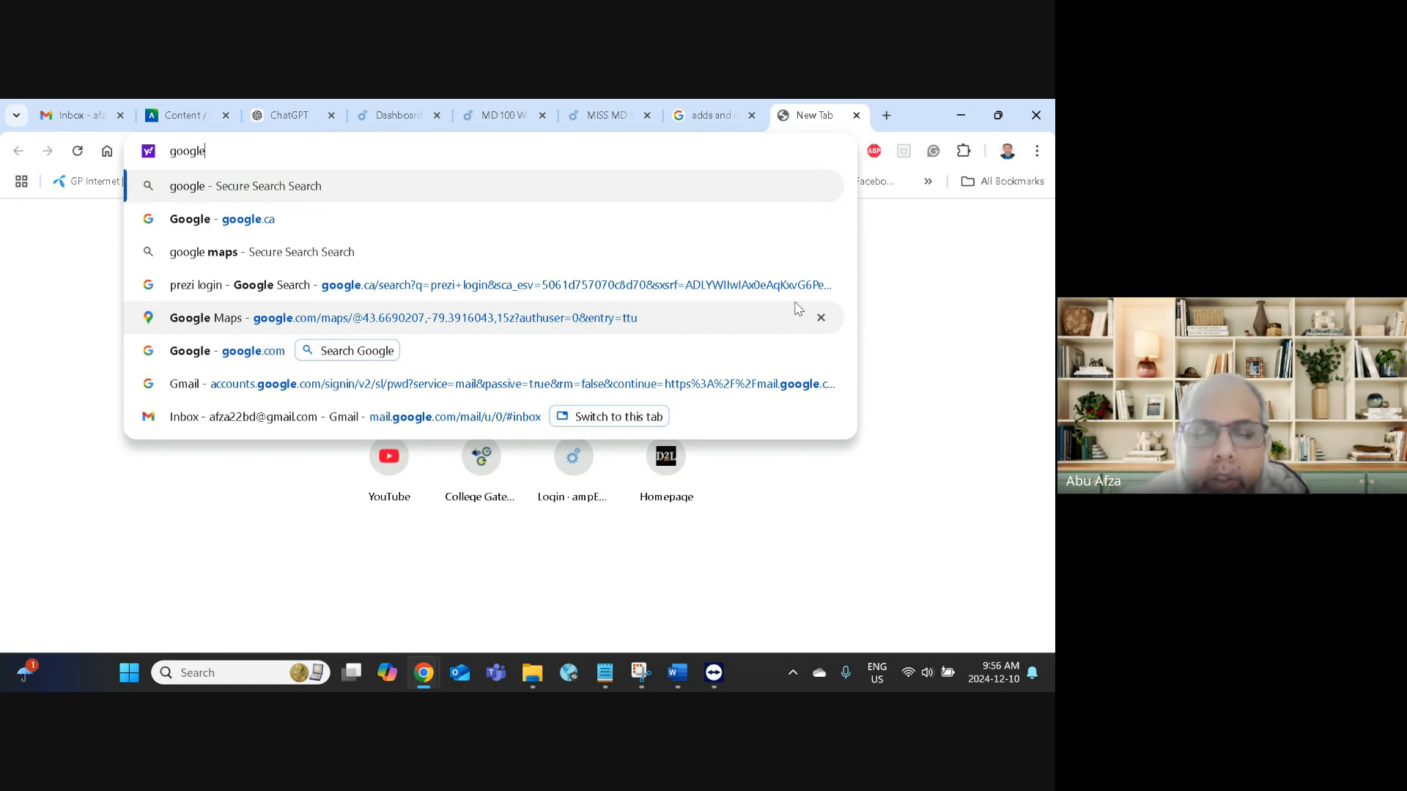
pyautogui.write('.top')
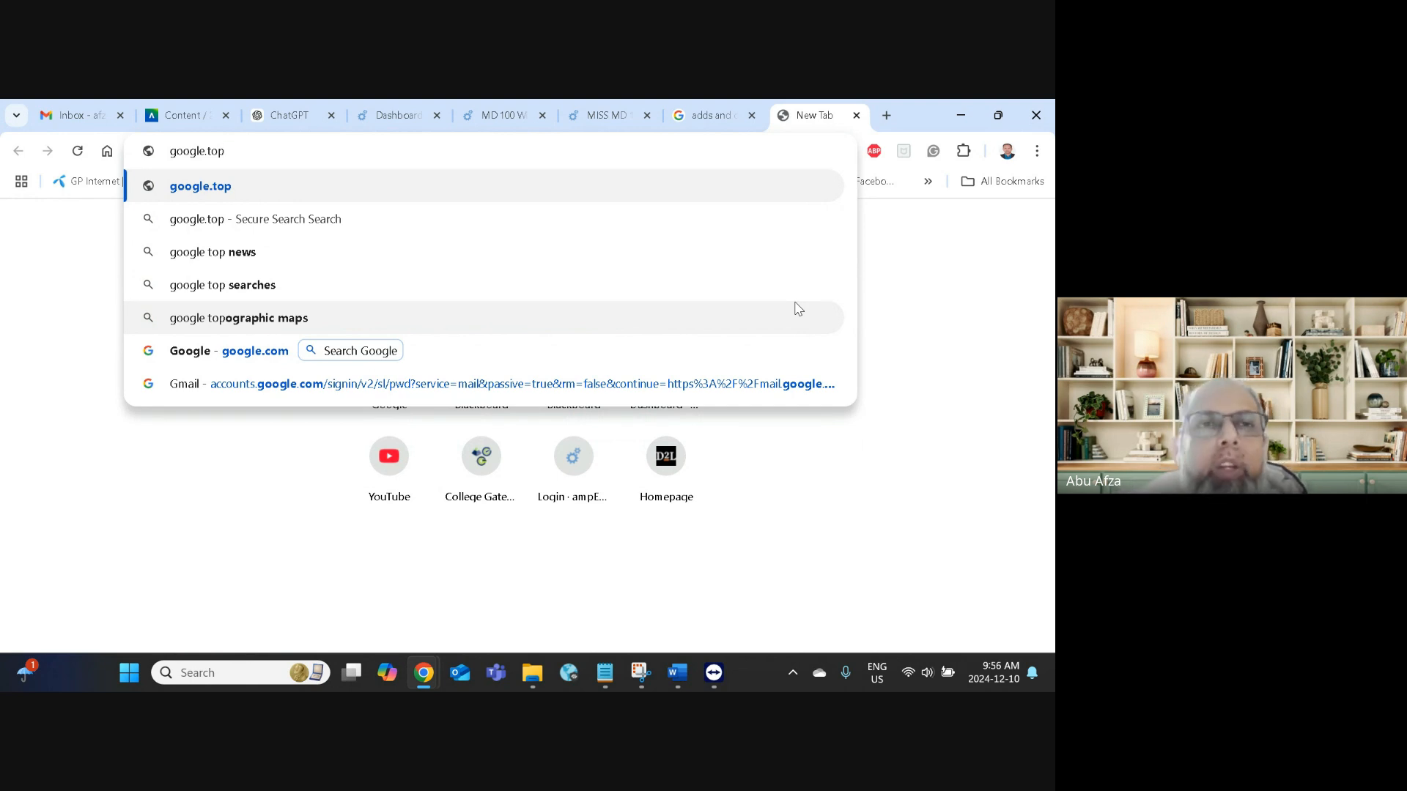
pyautogui.press('BackSpace')
pyautogui.press('BackSpace')
pyautogui.press('BackSpace')
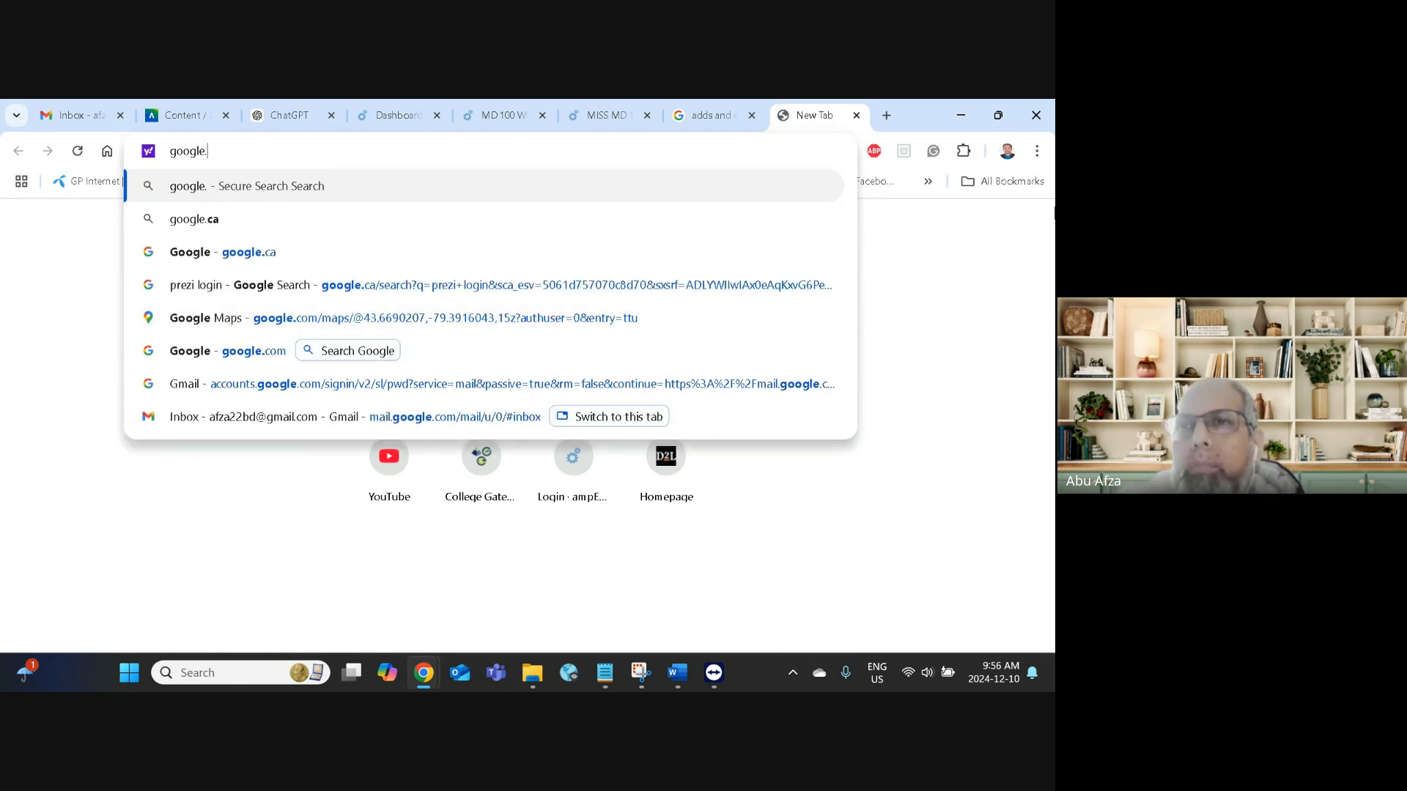
pyautogui.click(961, 115)
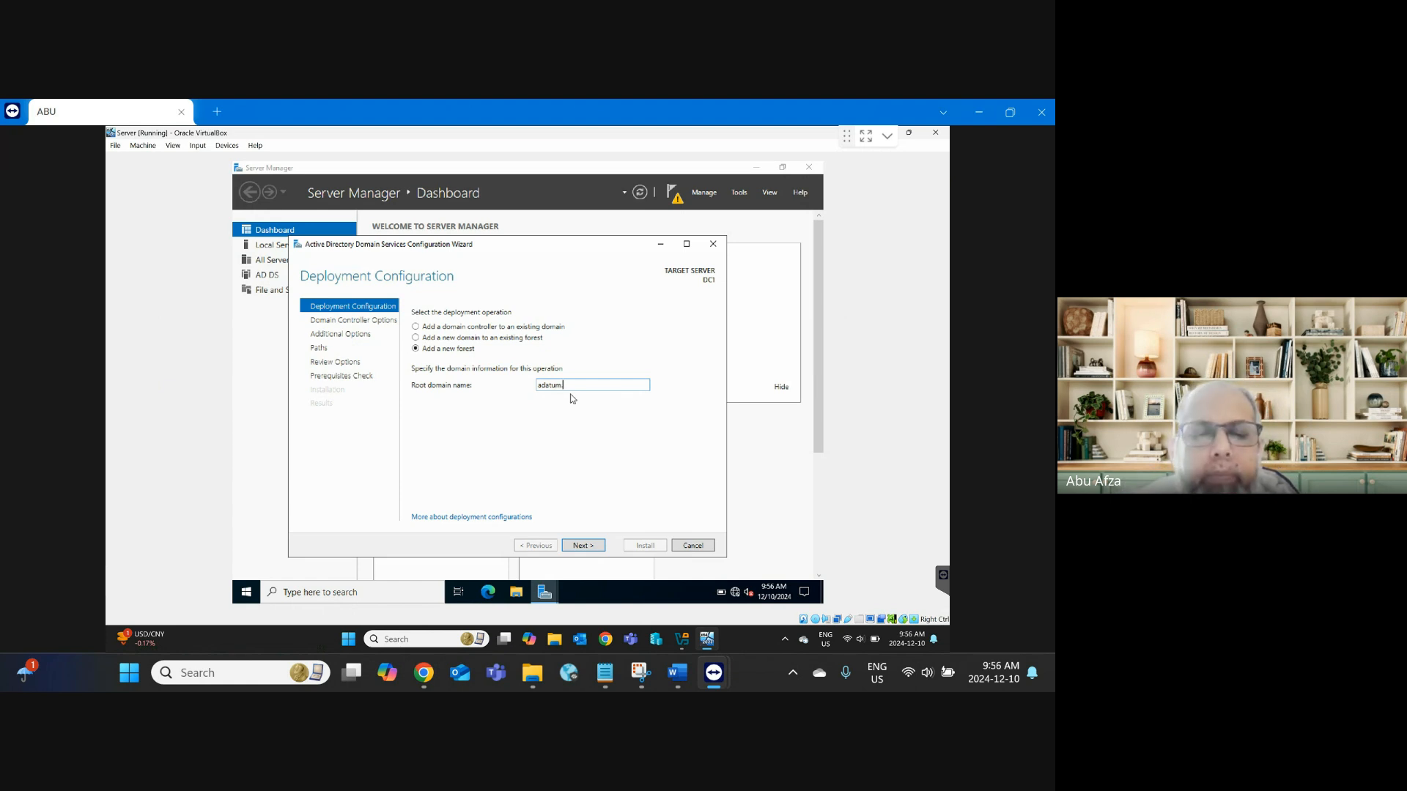
# Step: Complete the root domain name as adatum.com and continue to Domain Controller Options
pyautogui.write('.com')
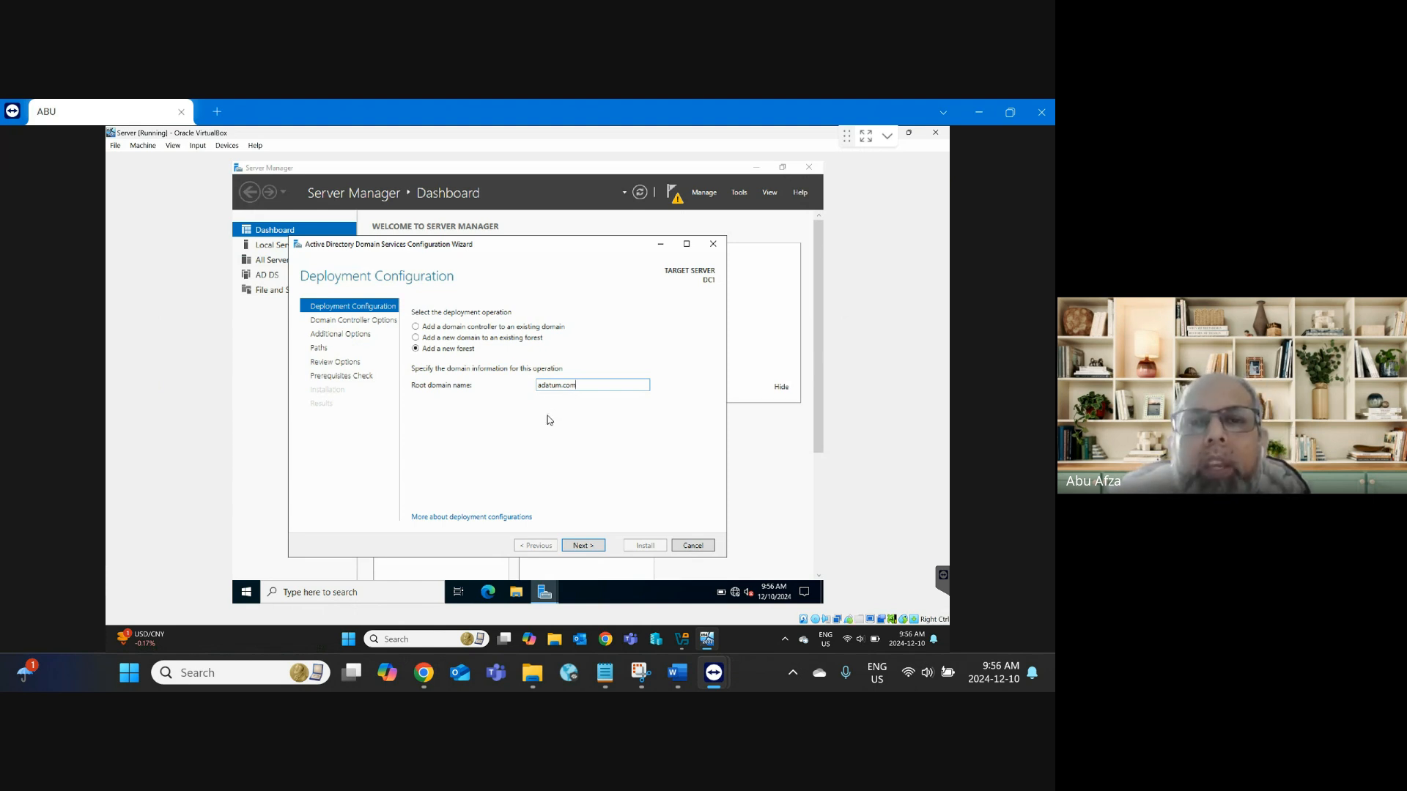
pyautogui.click(598, 548)
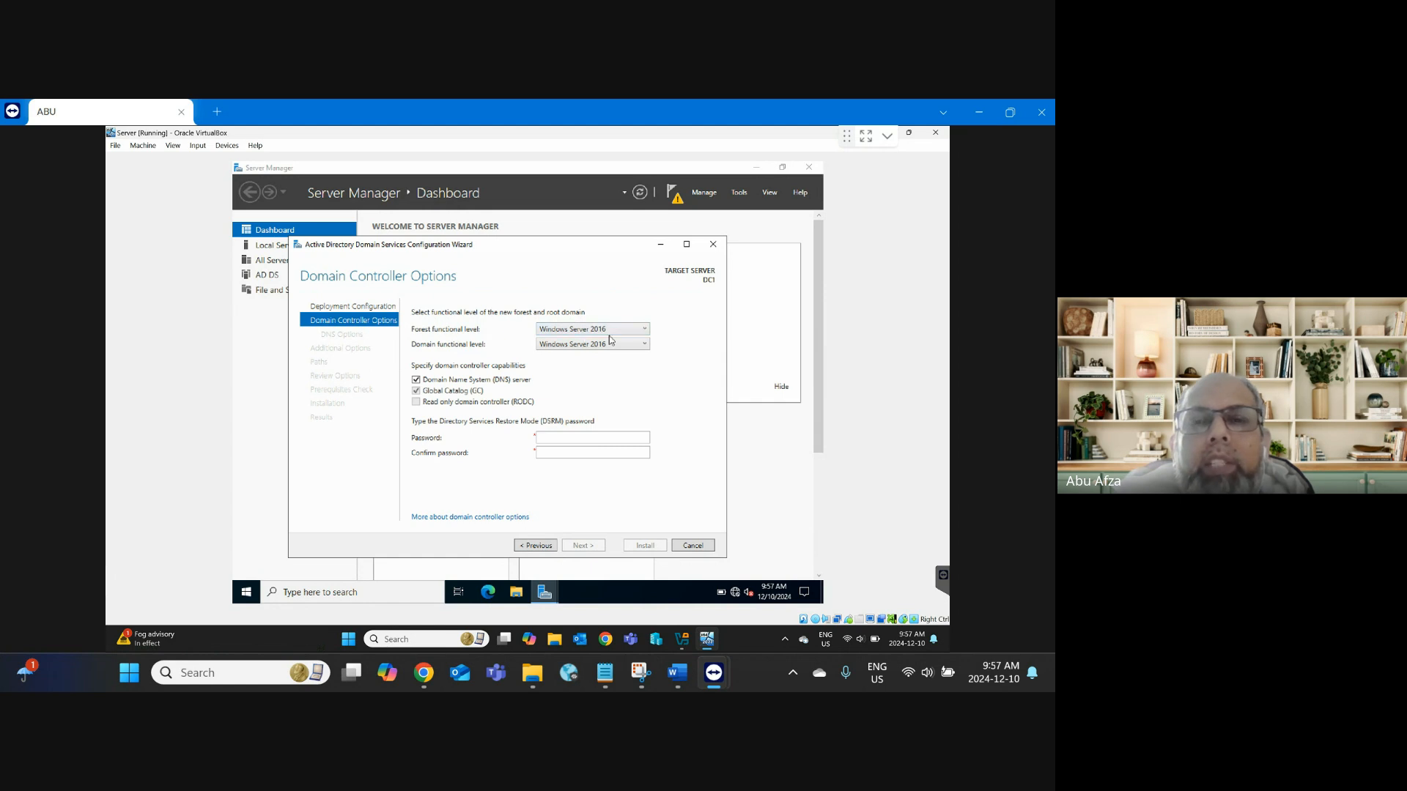
# Step: Review the forest functional levels and keep Windows Server 2016
pyautogui.click(646, 331)
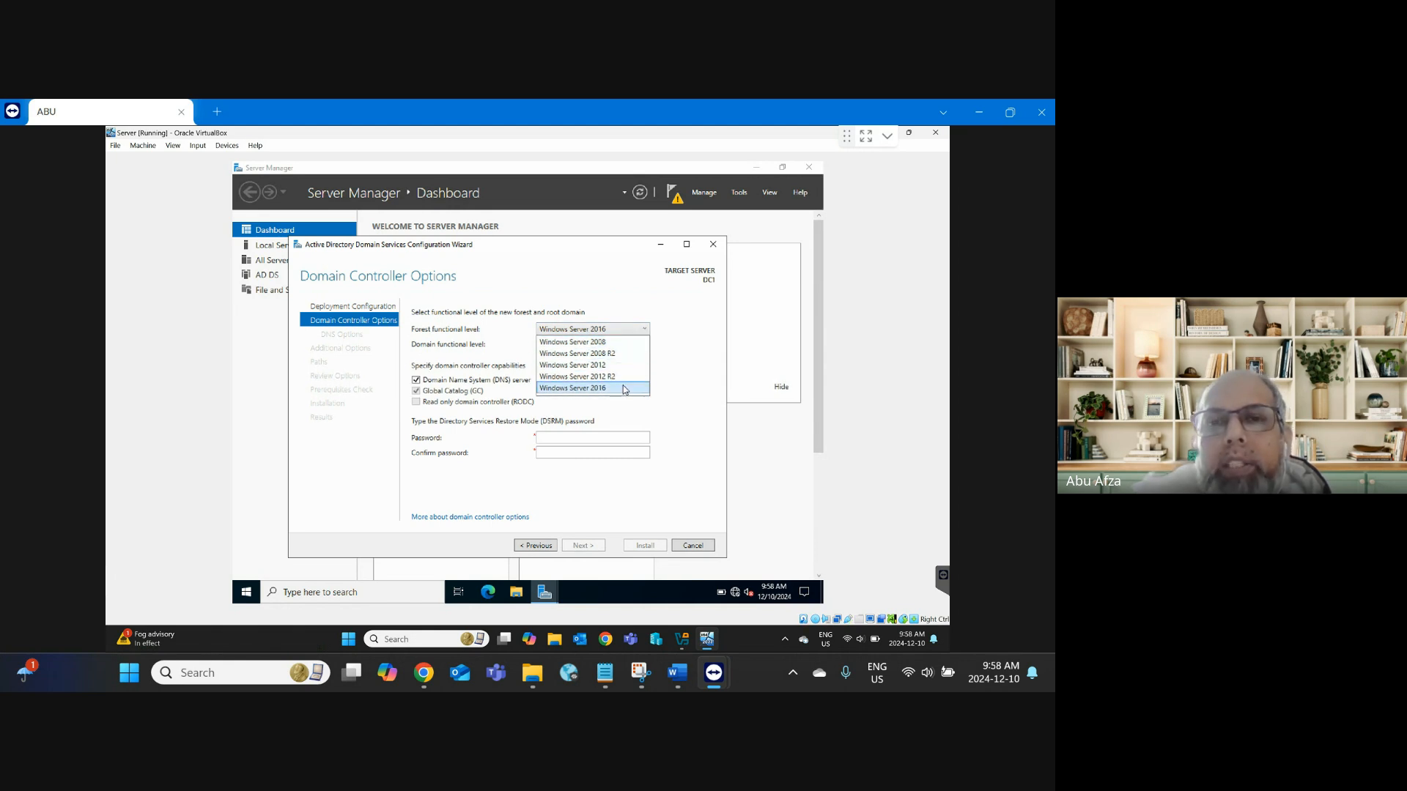
pyautogui.click(681, 363)
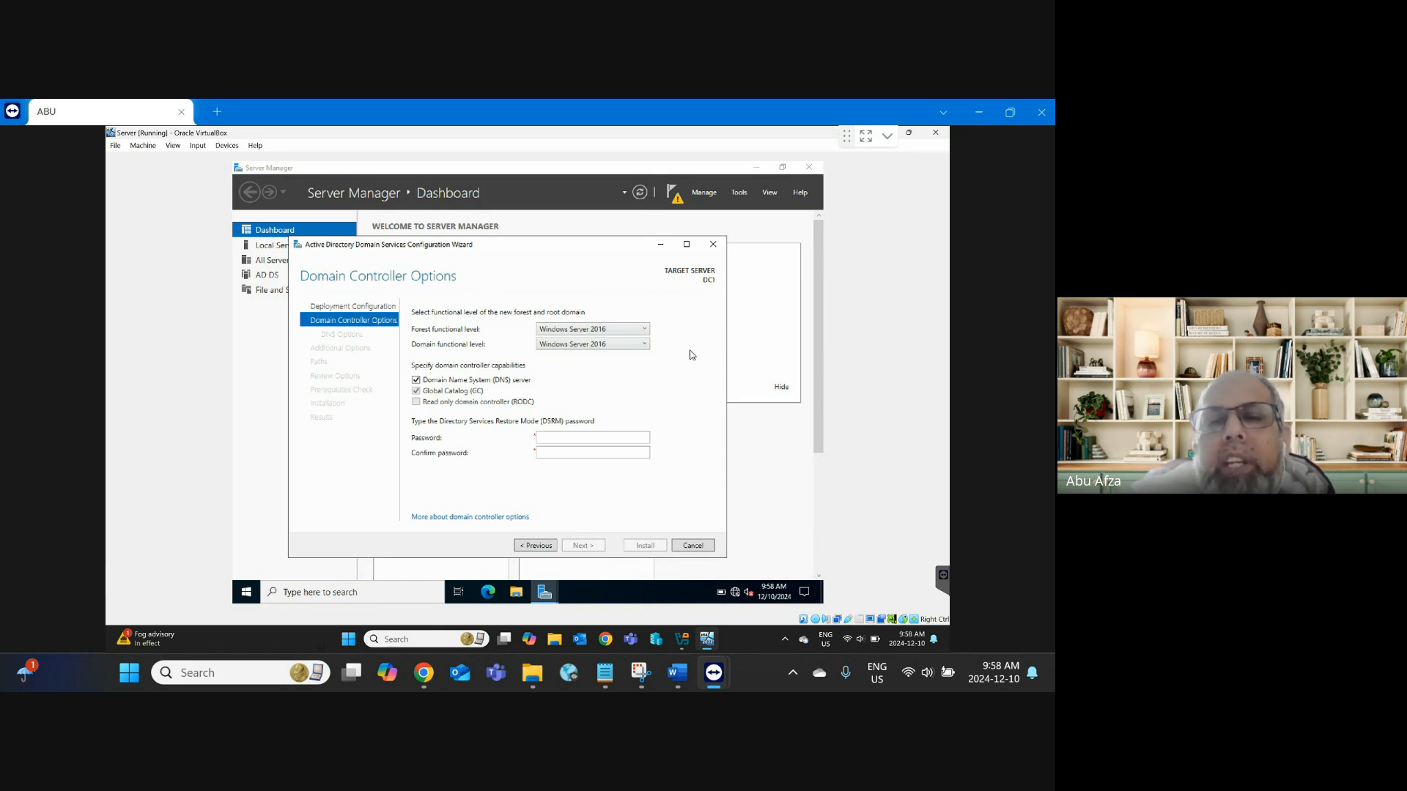
pyautogui.click(639, 329)
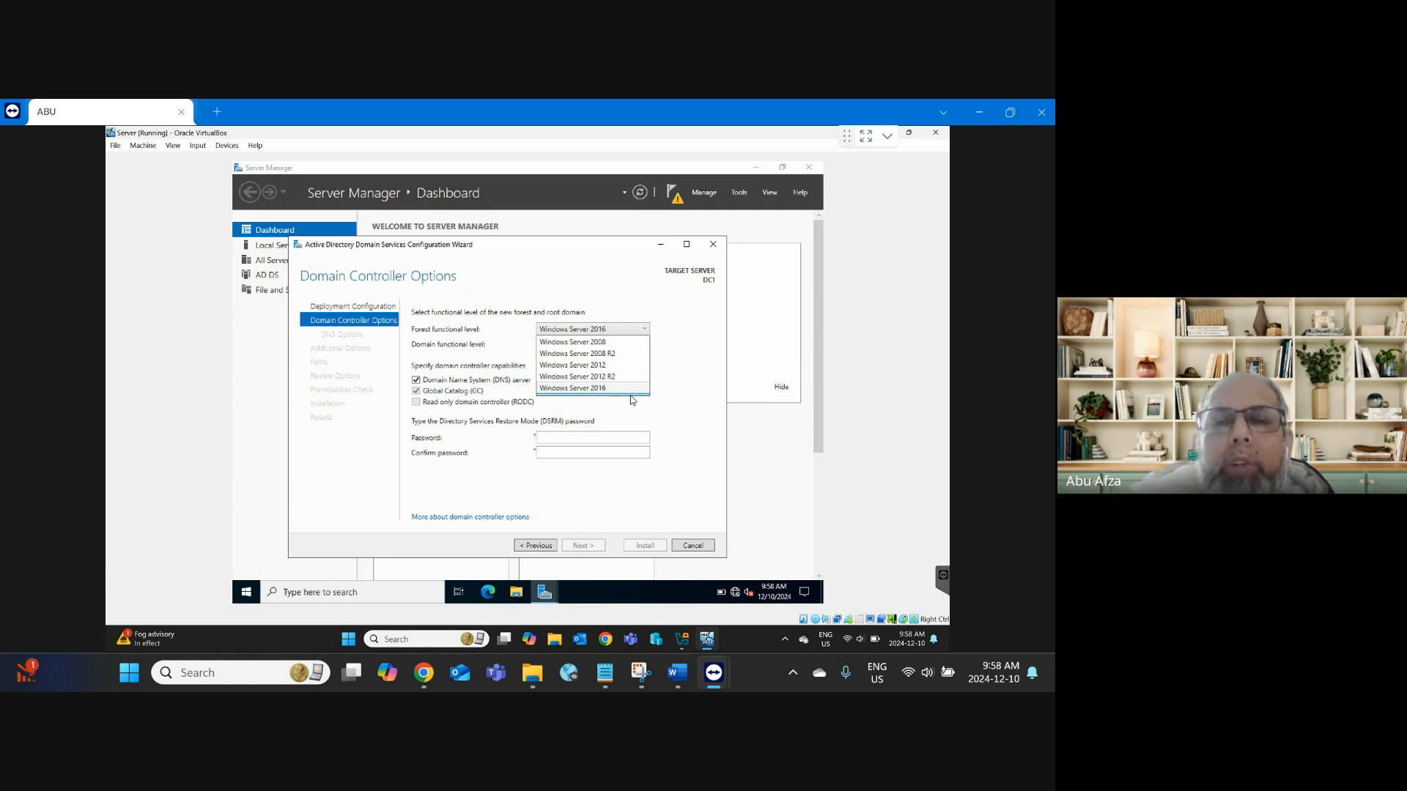
pyautogui.click(676, 369)
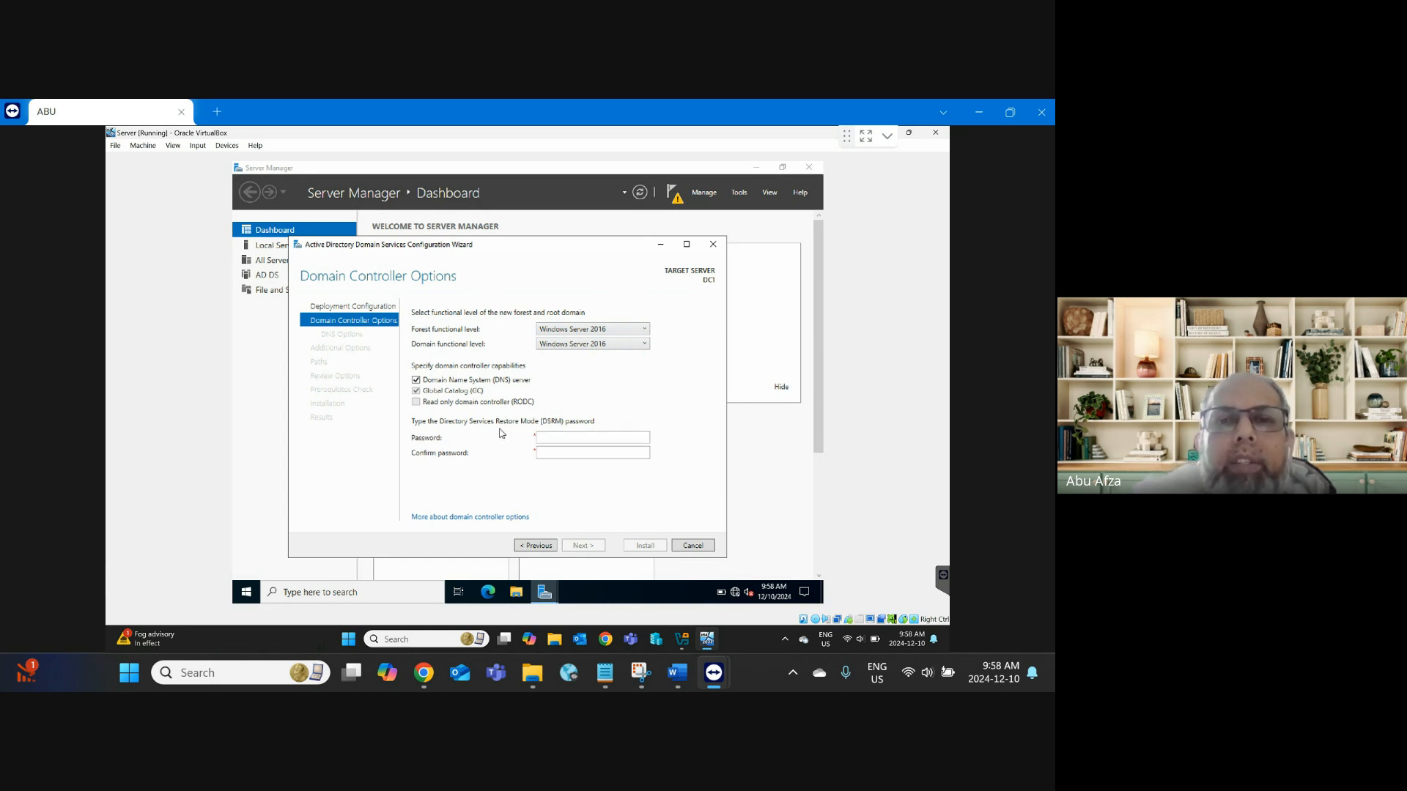
# Step: Enter the Directory Services Restore Mode password and retype it in Confirm password
pyautogui.click(565, 437)
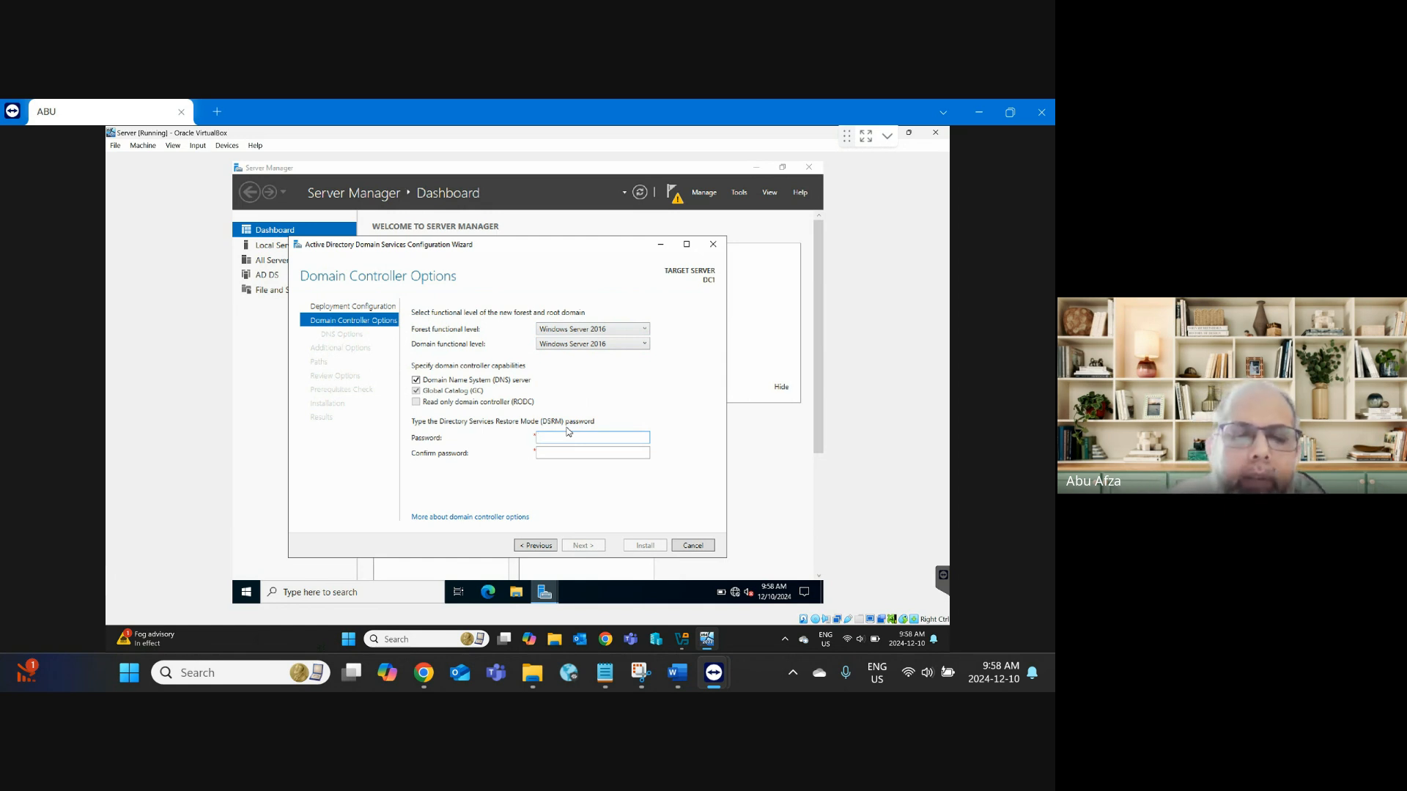
pyautogui.write('P@ssw')
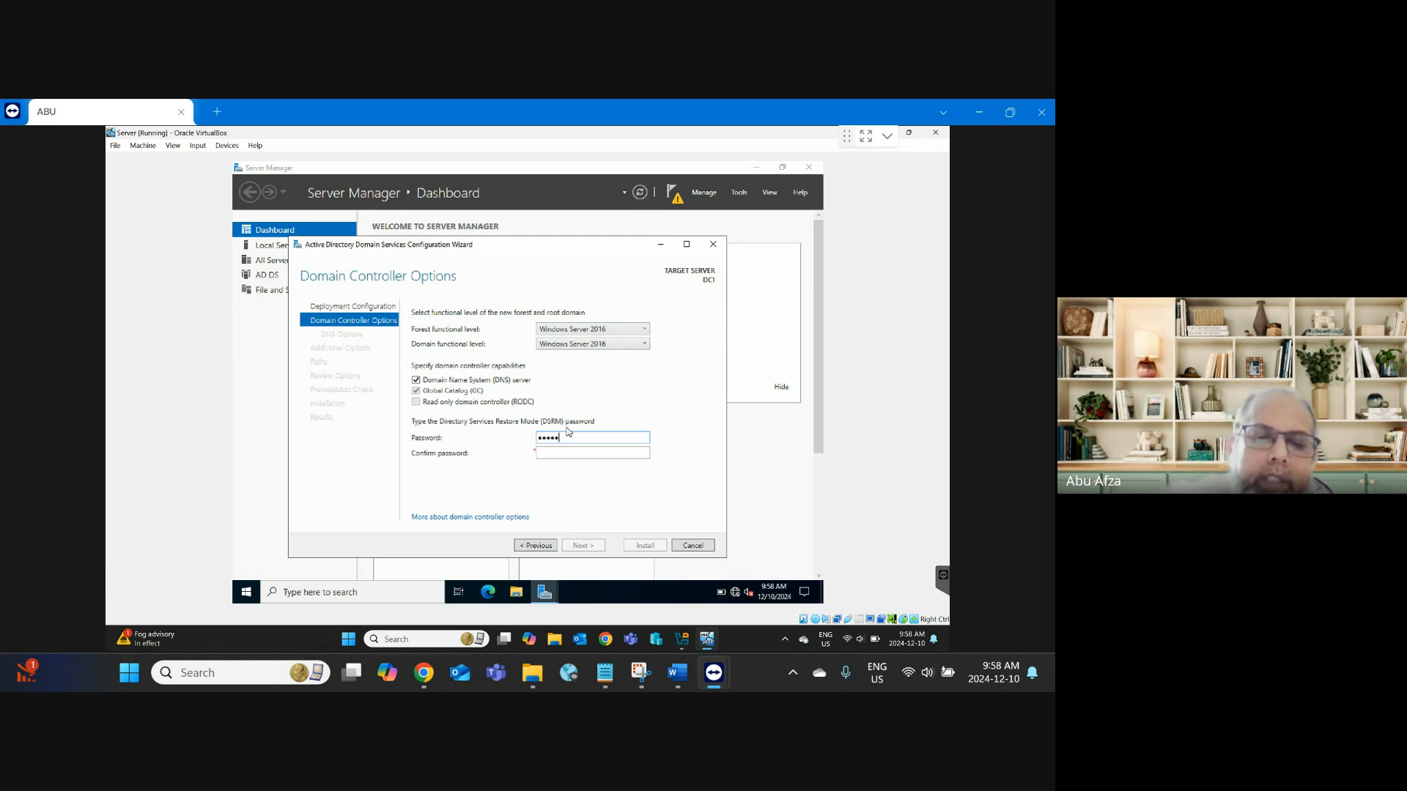
pyautogui.write('0rd')
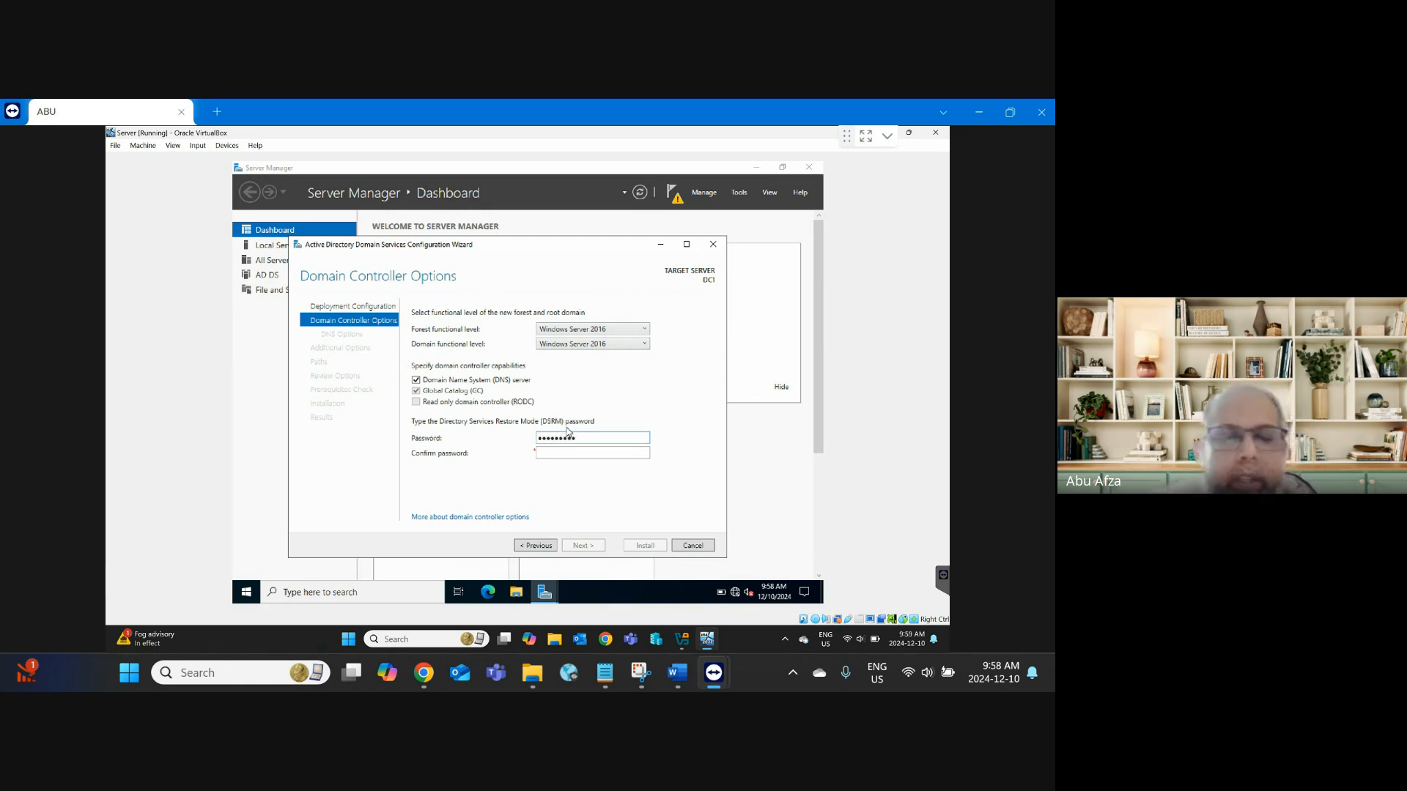
pyautogui.press('Tab')
pyautogui.write('P@s')
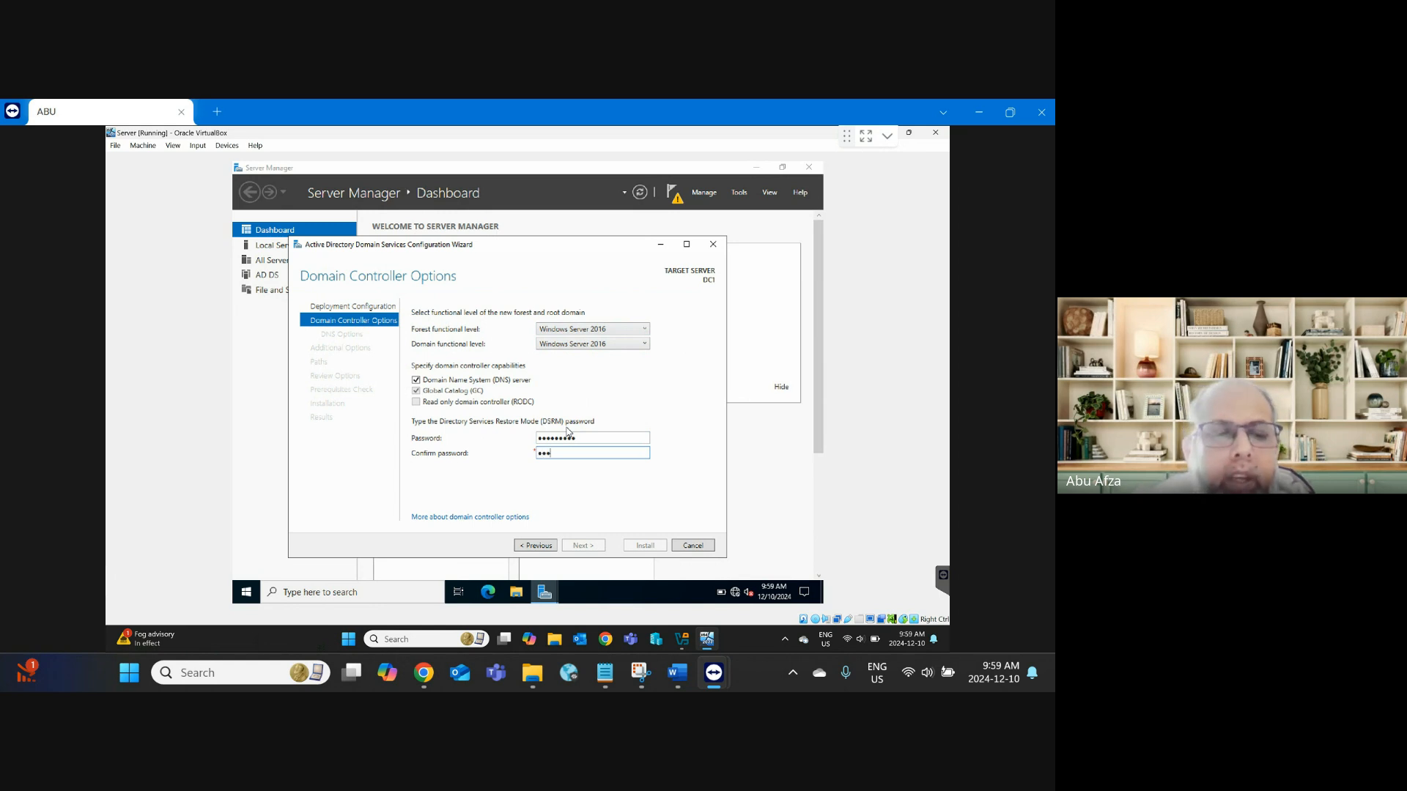
pyautogui.write('sw0rd1')
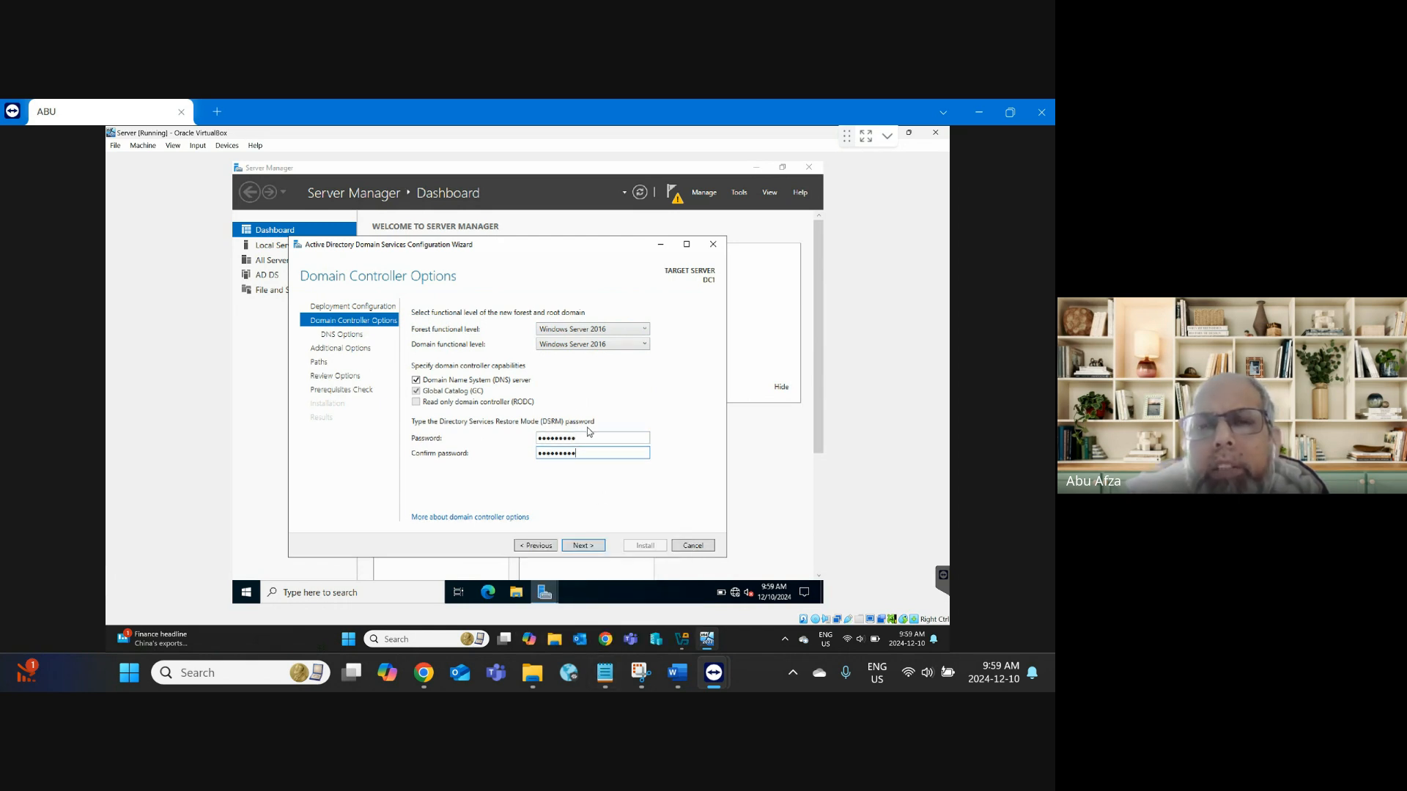
# Step: Advance through DNS Options and Additional Options, keeping NetBIOS name ADATUM, to Paths
pyautogui.click(584, 546)
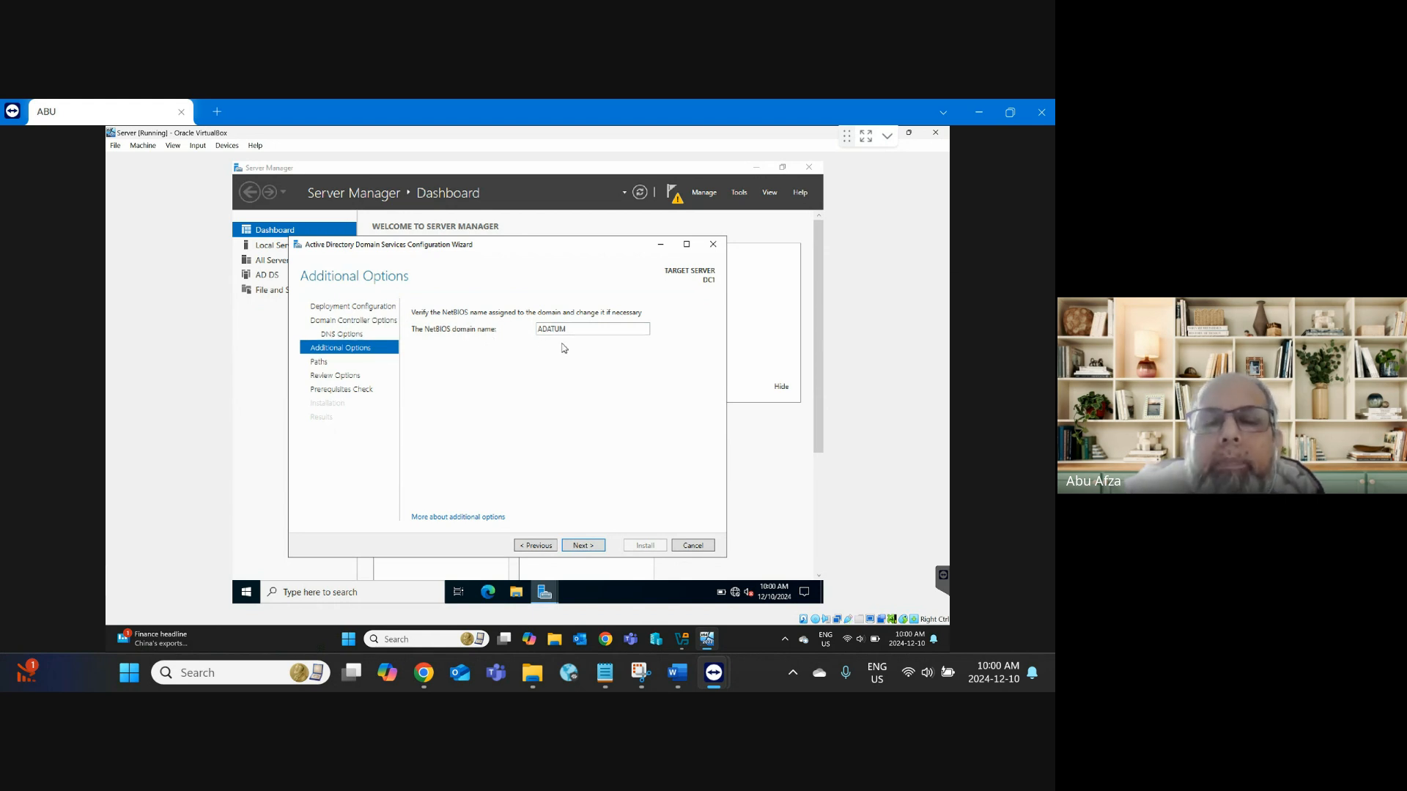
pyautogui.click(594, 551)
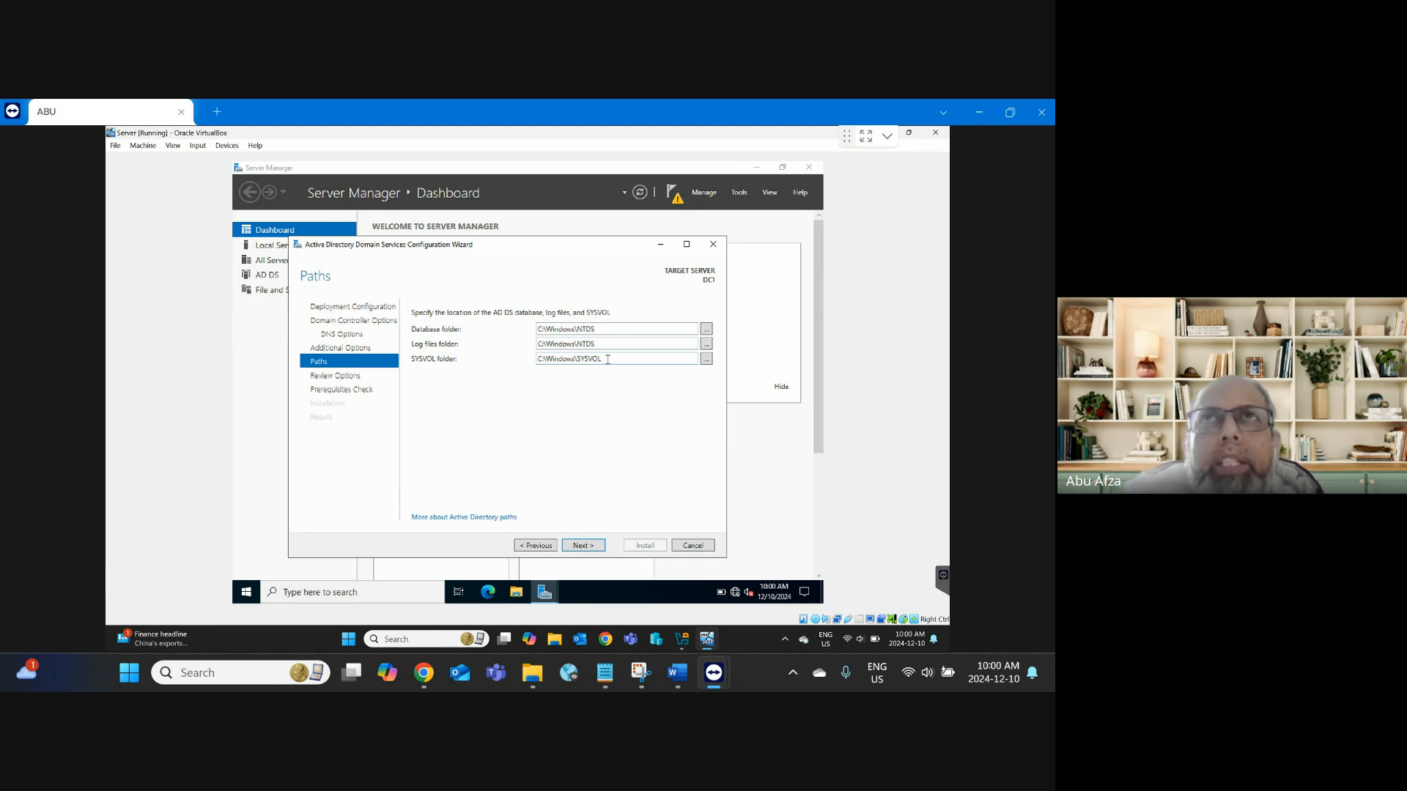
# Step: Keep the default NTDS and SYSVOL paths, scan the Review Options summary, and start the Prerequisites Check
pyautogui.click(584, 548)
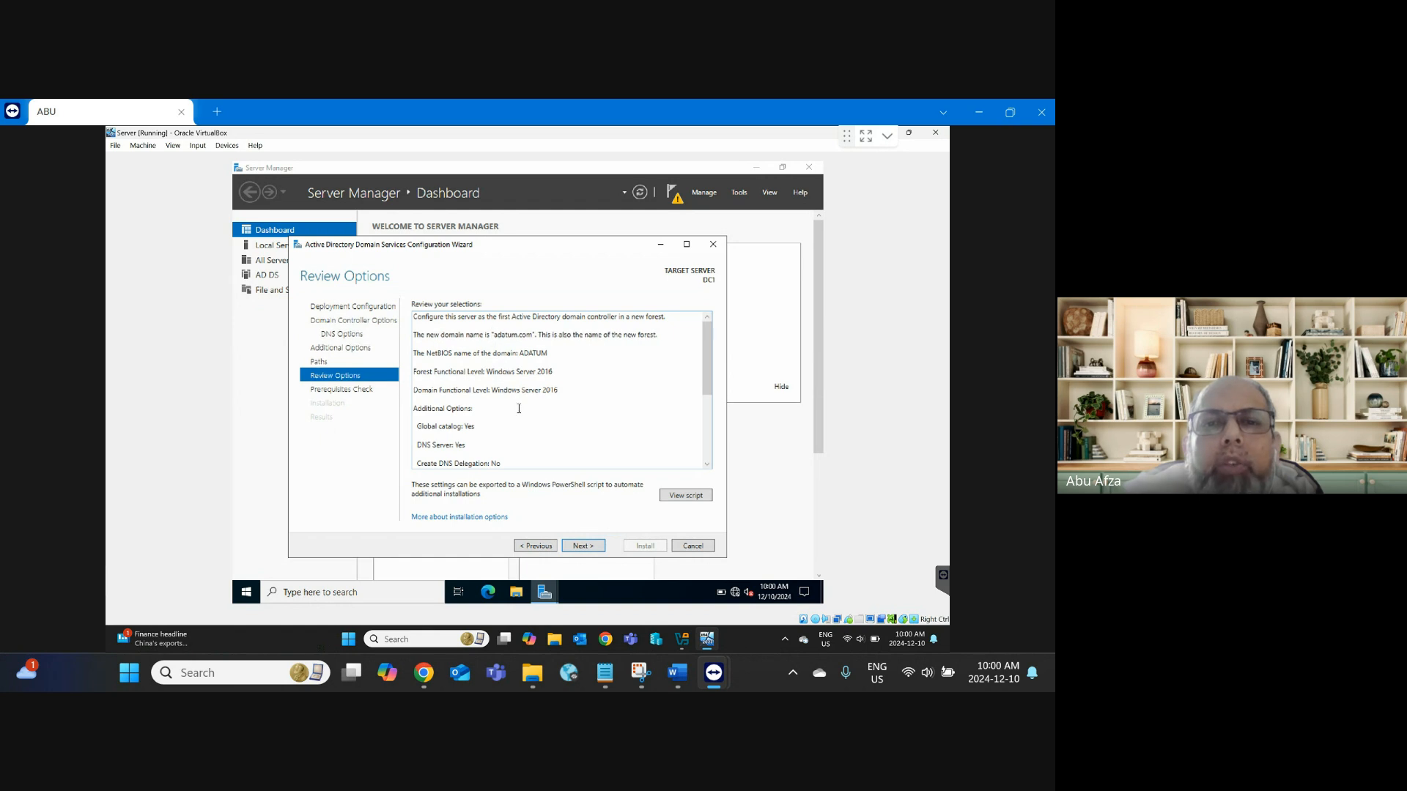
pyautogui.scroll(-5, 527, 445)
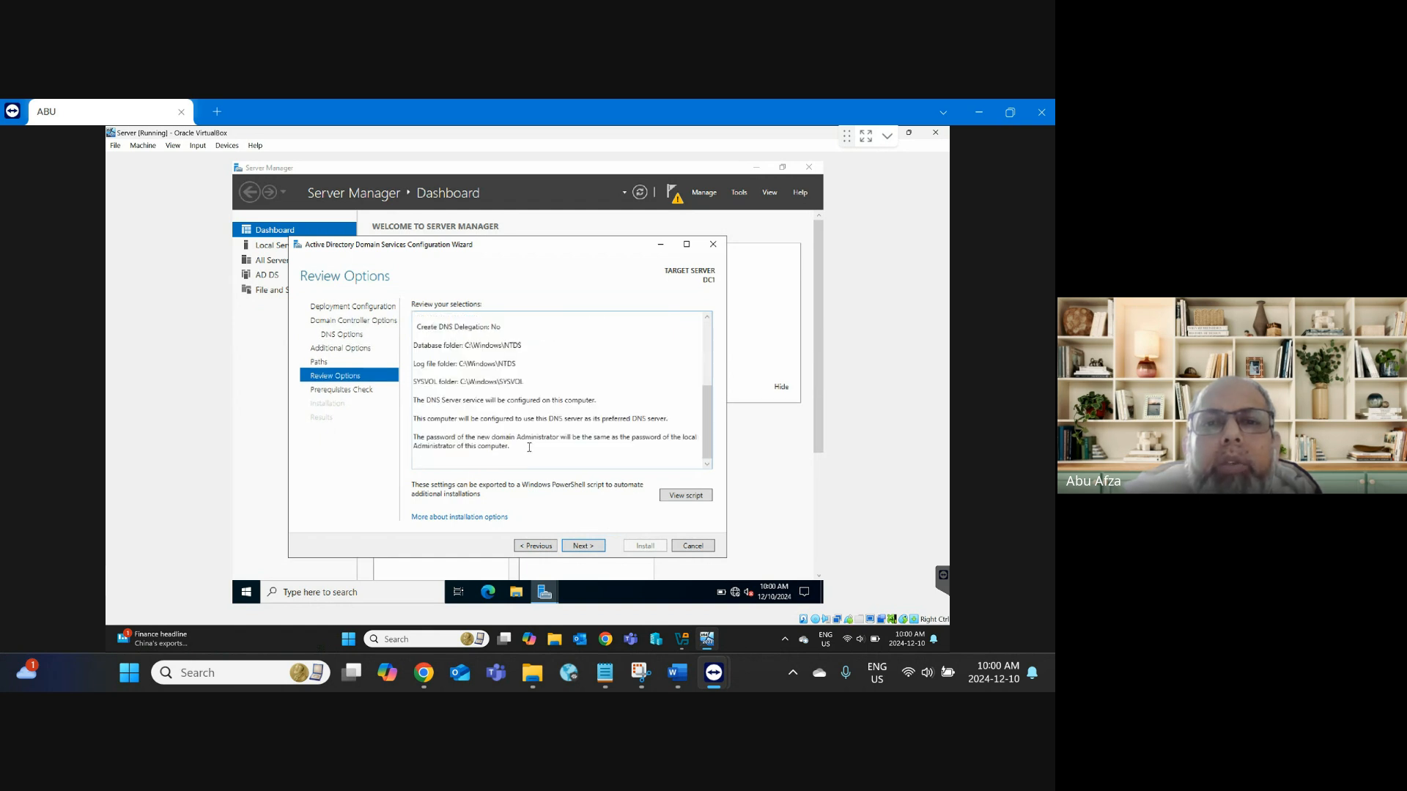
pyautogui.scroll(6, 529, 447)
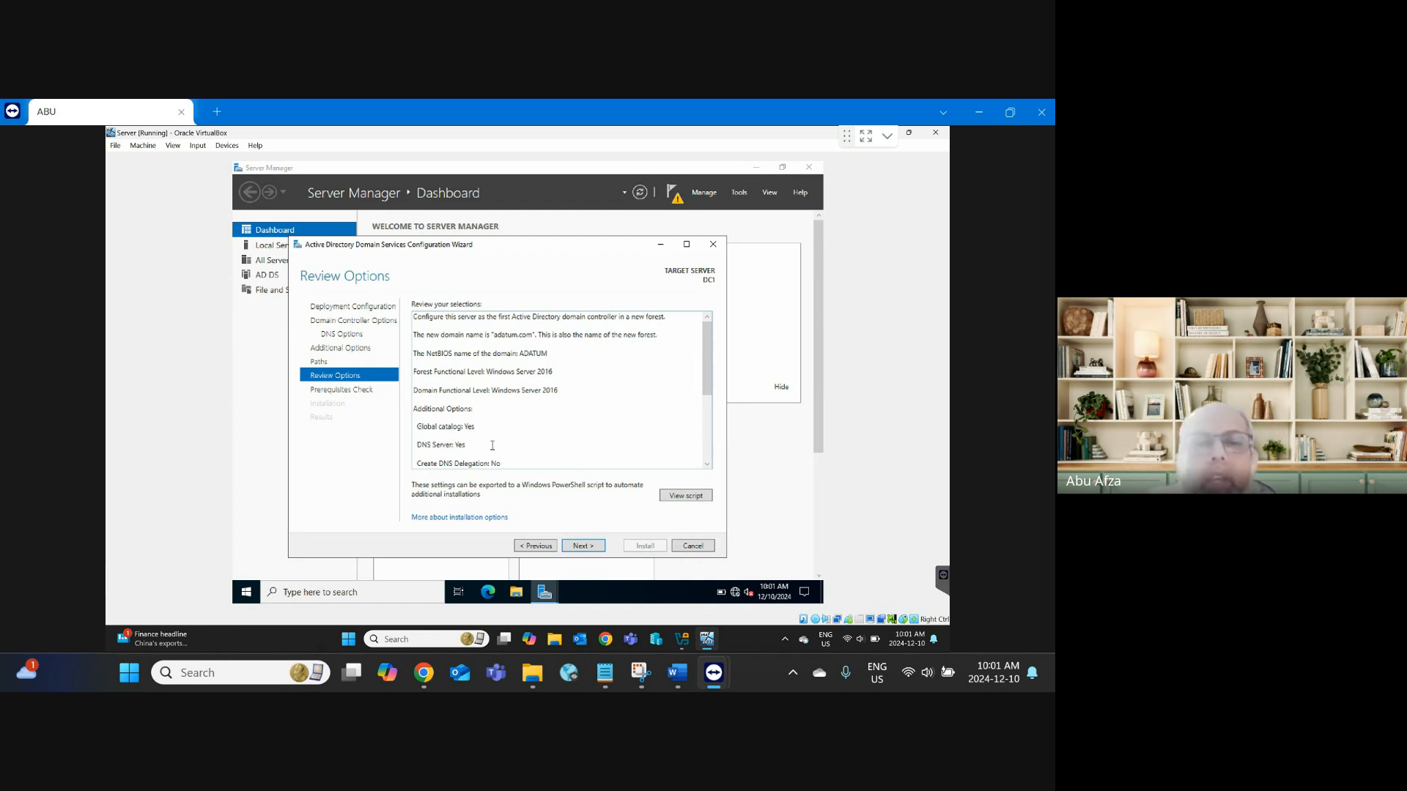
pyautogui.click(573, 545)
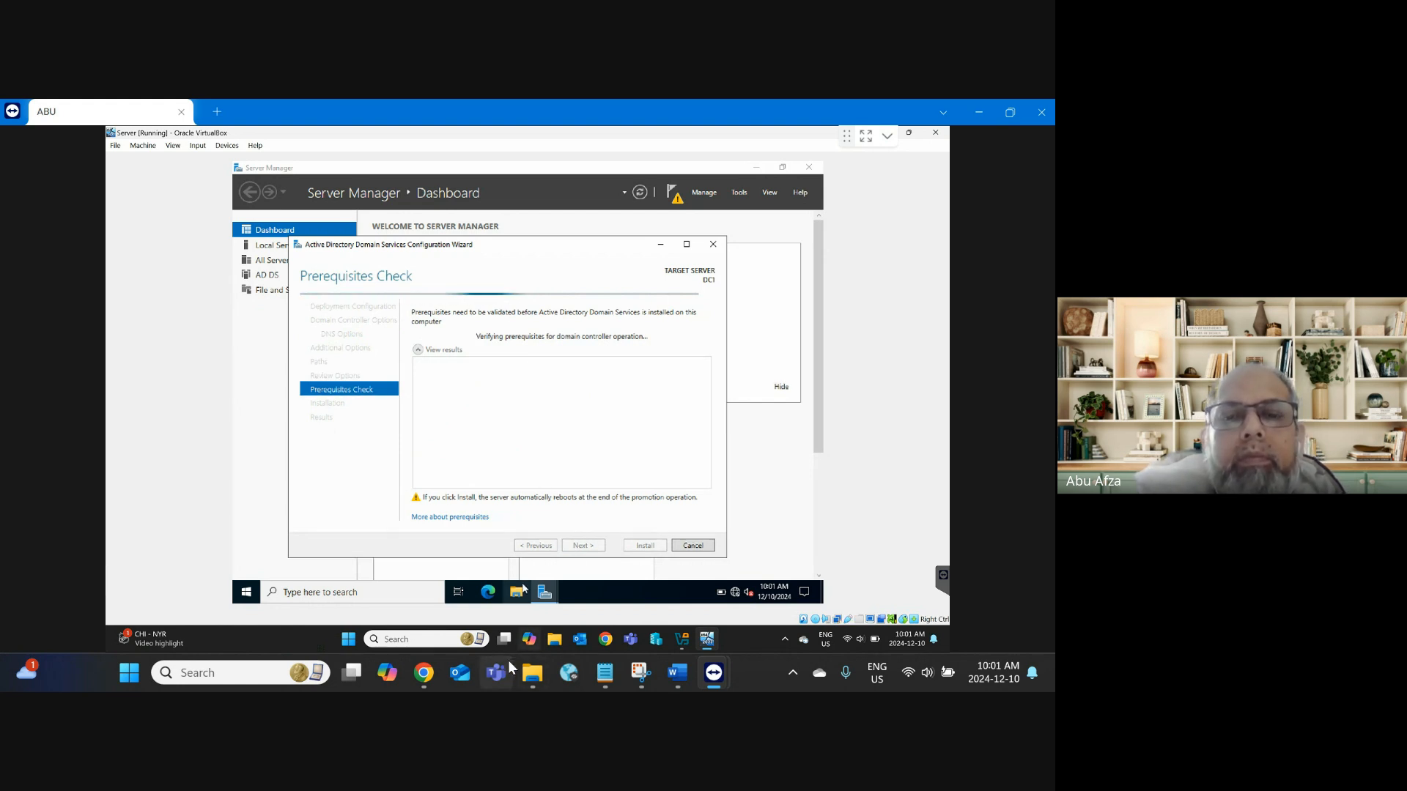
# Step: Bring the Meet call forward and scroll its People panel of 34 muted participants
pyautogui.moveTo(424, 672)
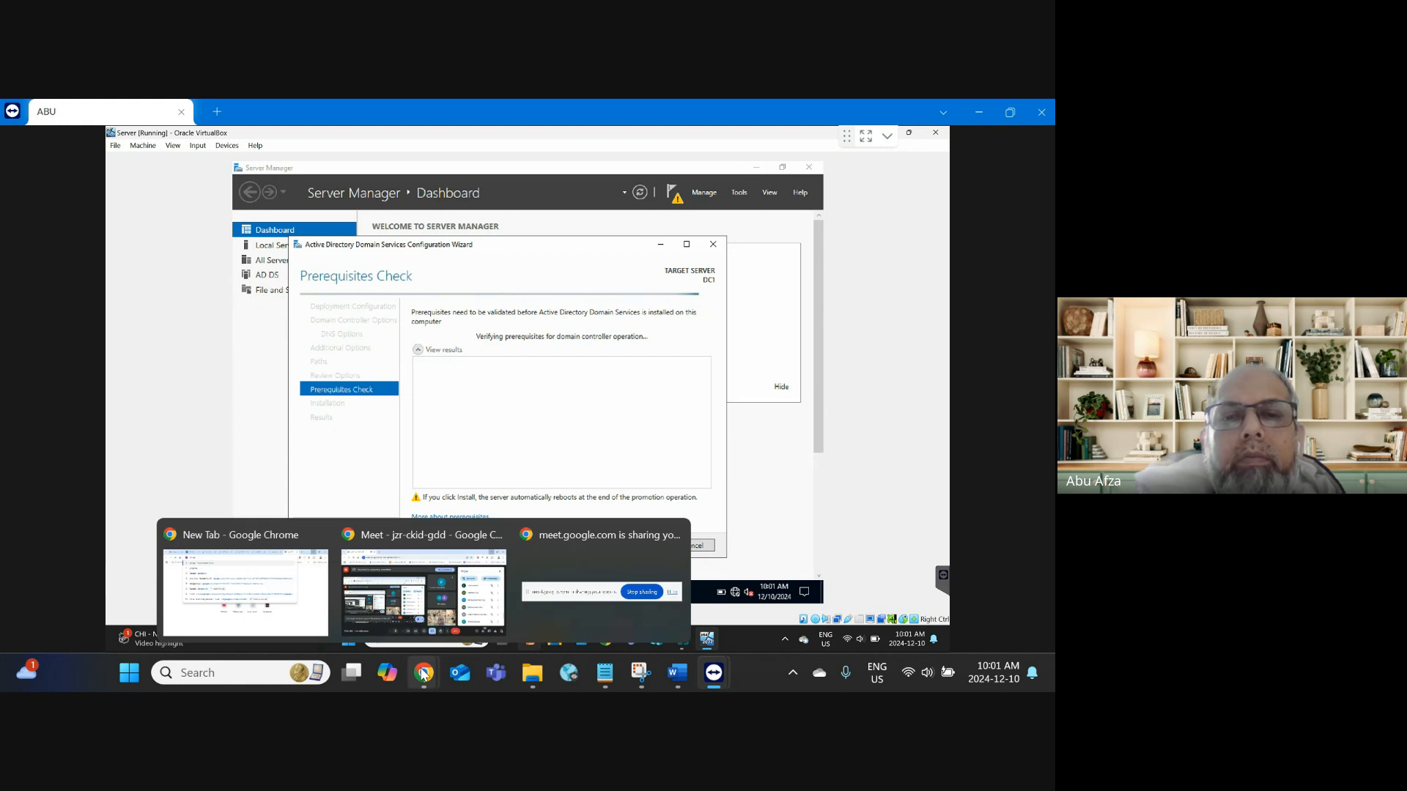
pyautogui.click(467, 608)
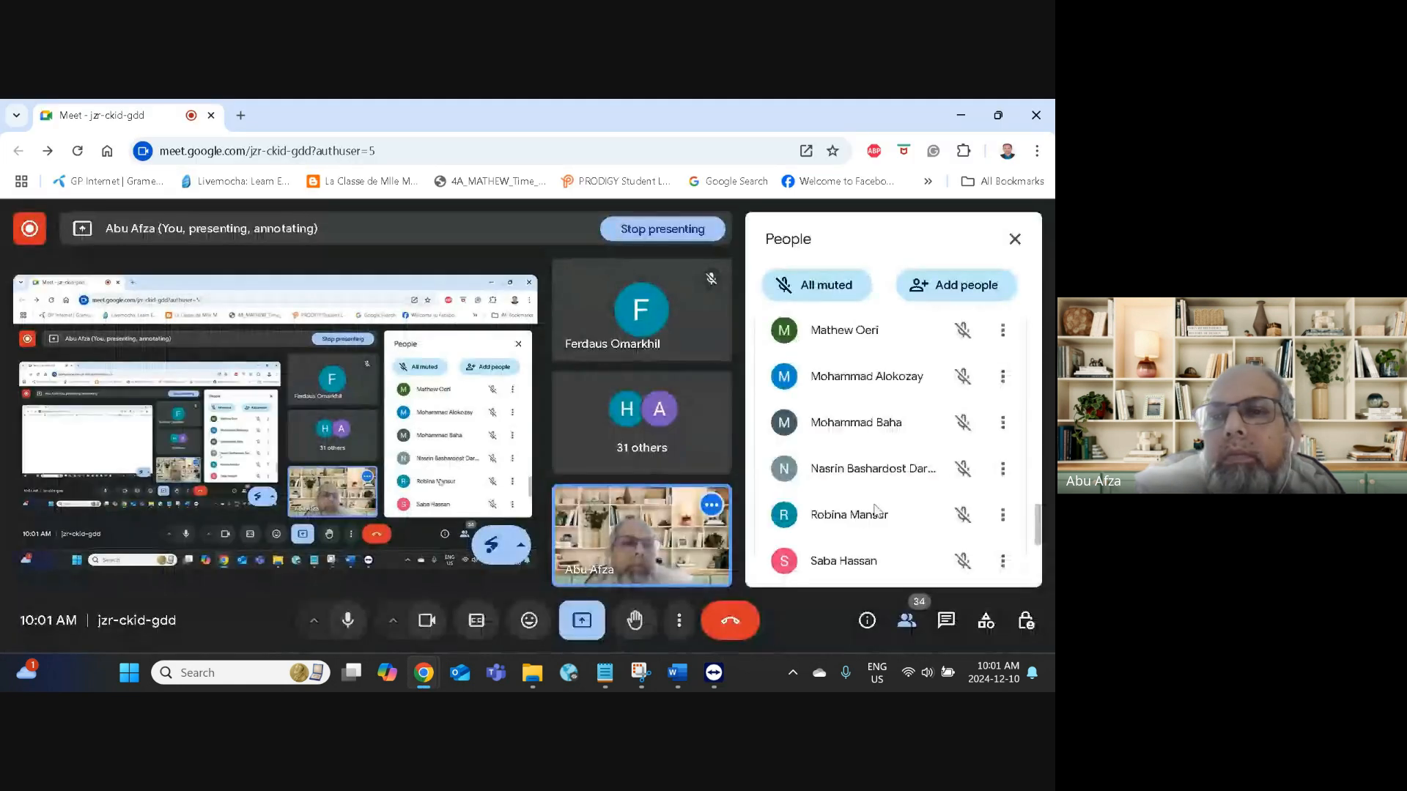
pyautogui.scroll(10, 877, 509)
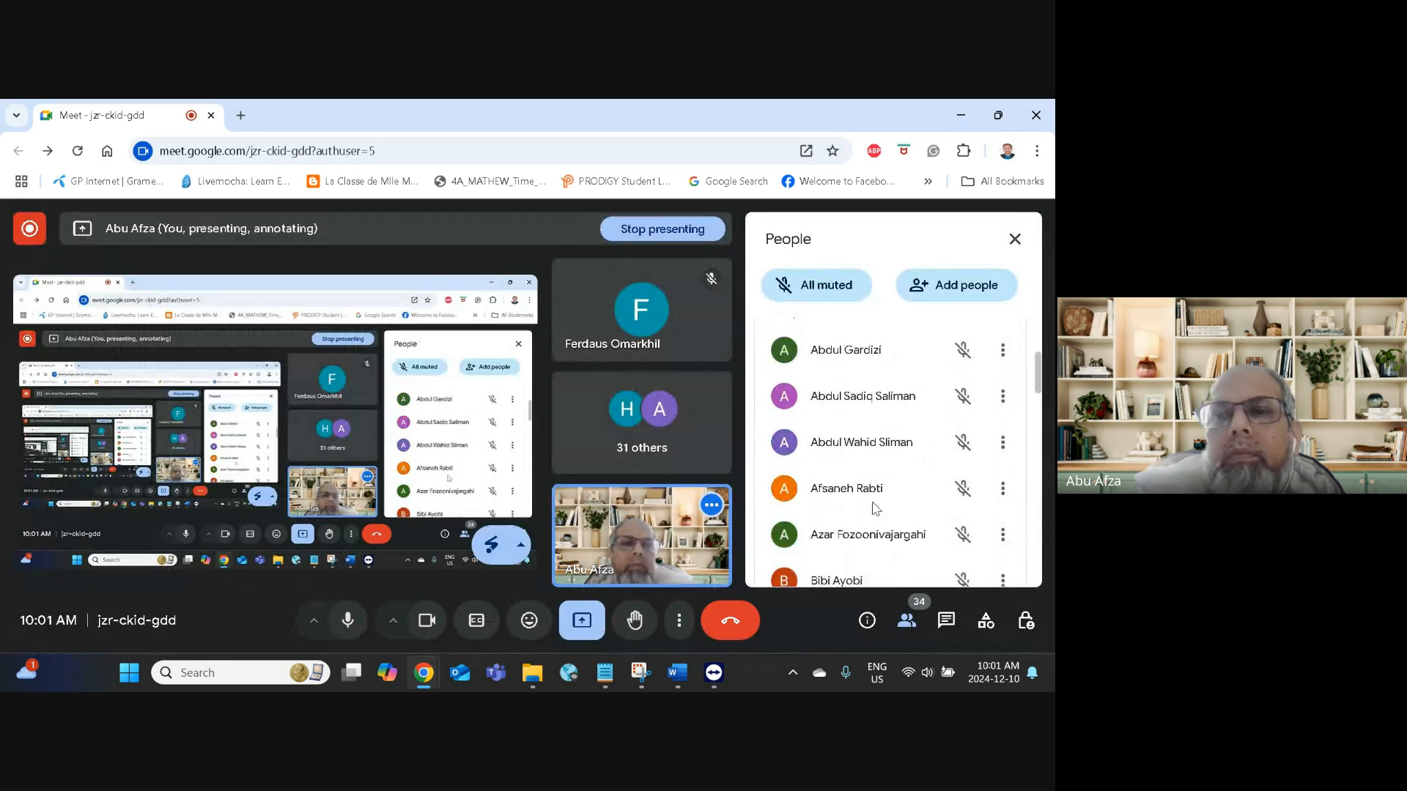
pyautogui.scroll(-4, 872, 508)
pyautogui.scroll(2, 873, 509)
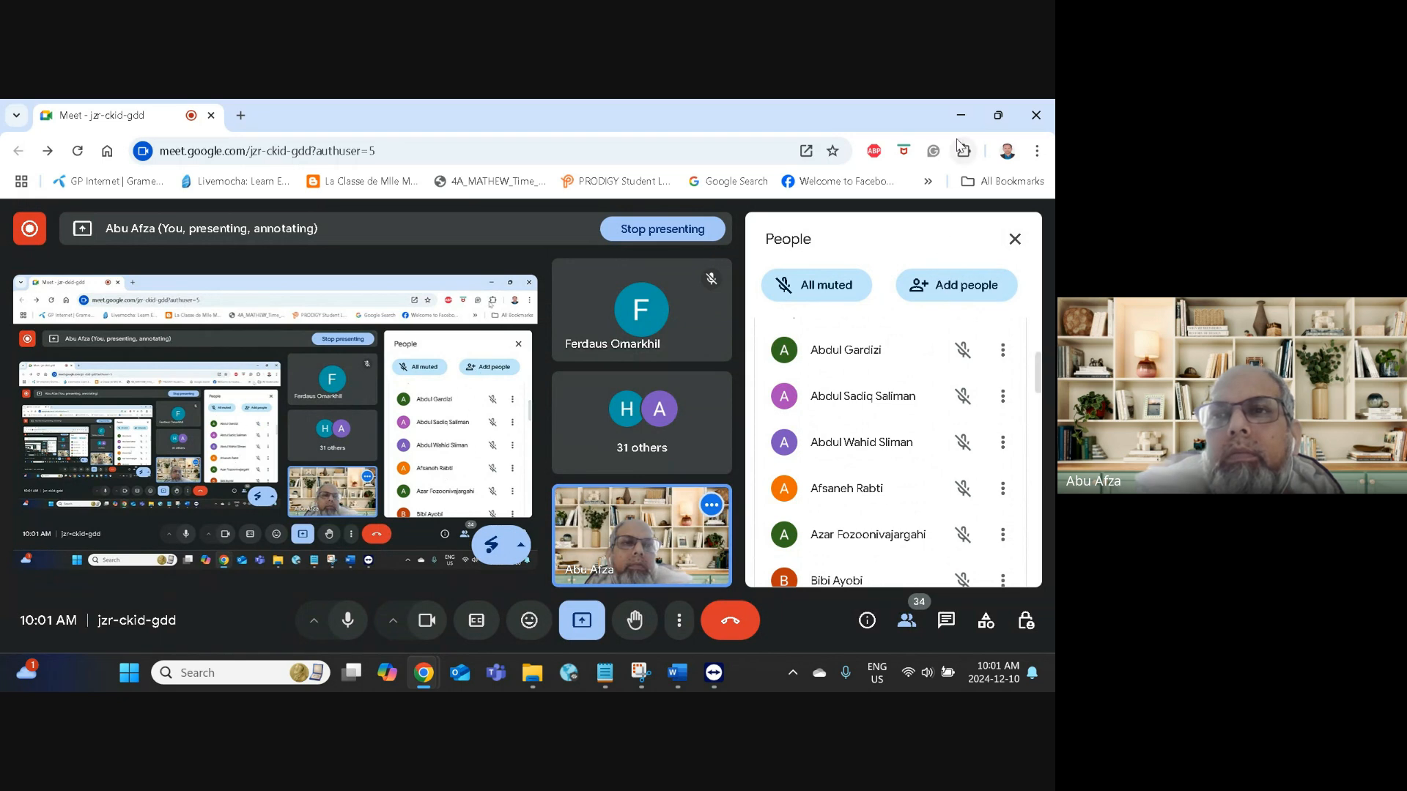
# Step: Switch back to the server session to see all prerequisite checks pass
pyautogui.click(961, 115)
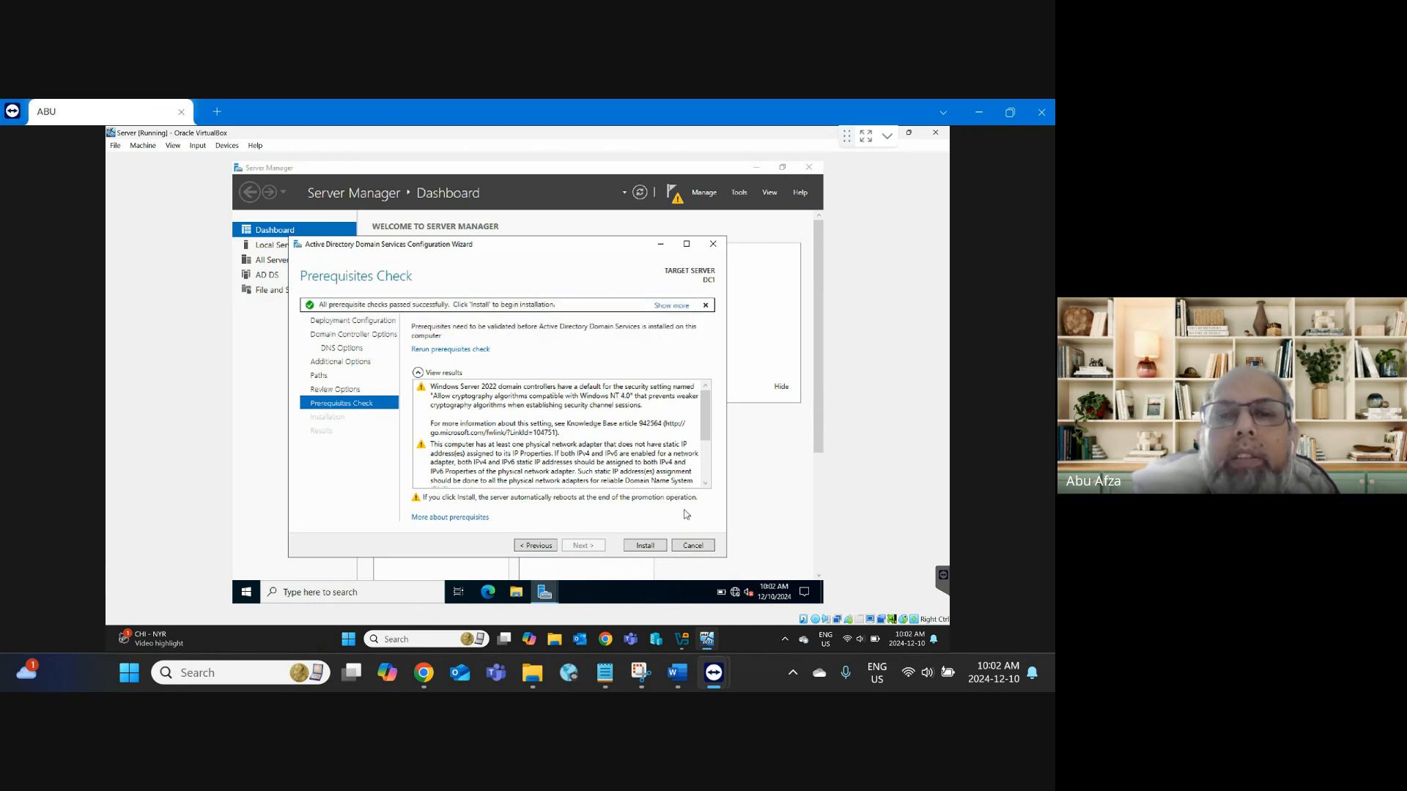
# Step: Start the AD DS installation and follow its progress until DNS installation
pyautogui.click(649, 547)
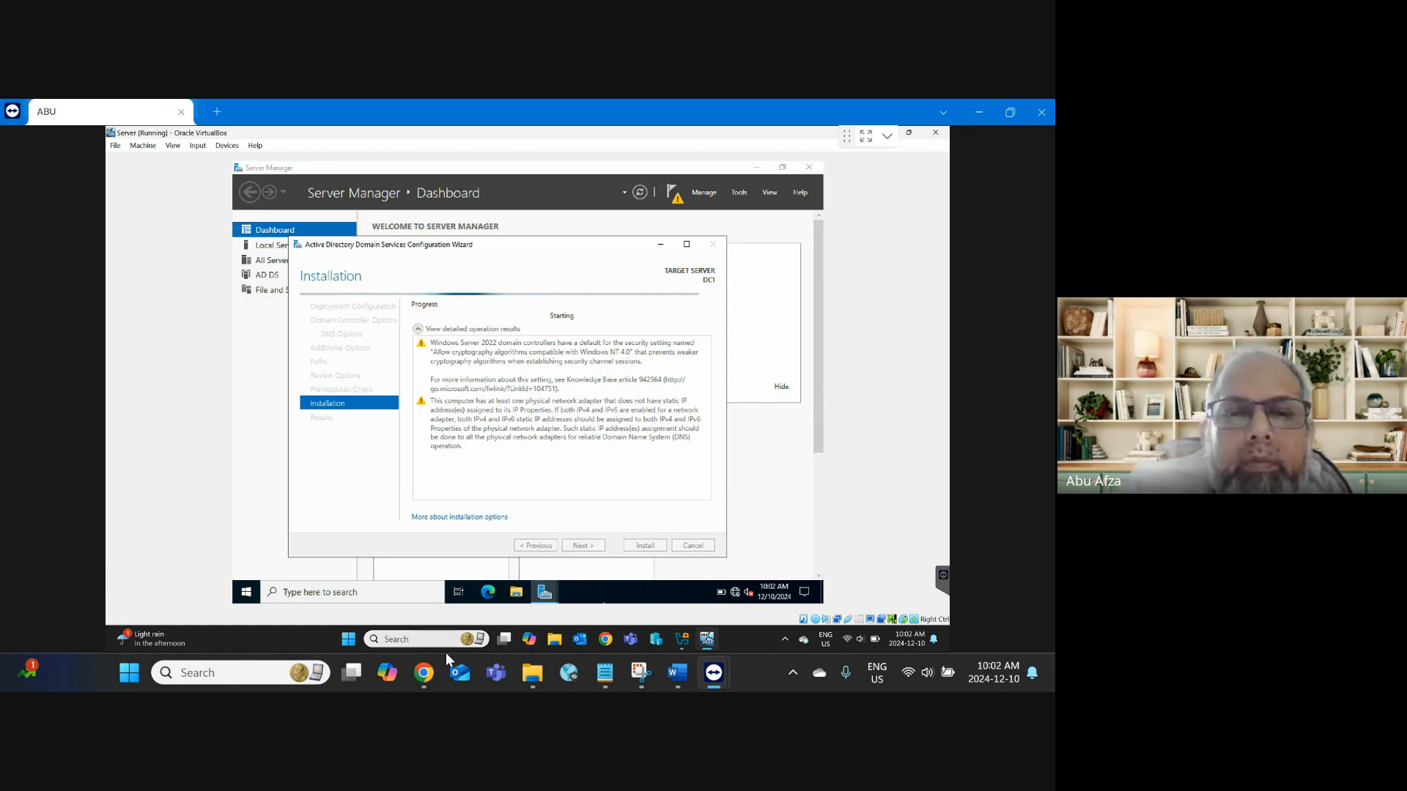
pyautogui.moveTo(426, 673)
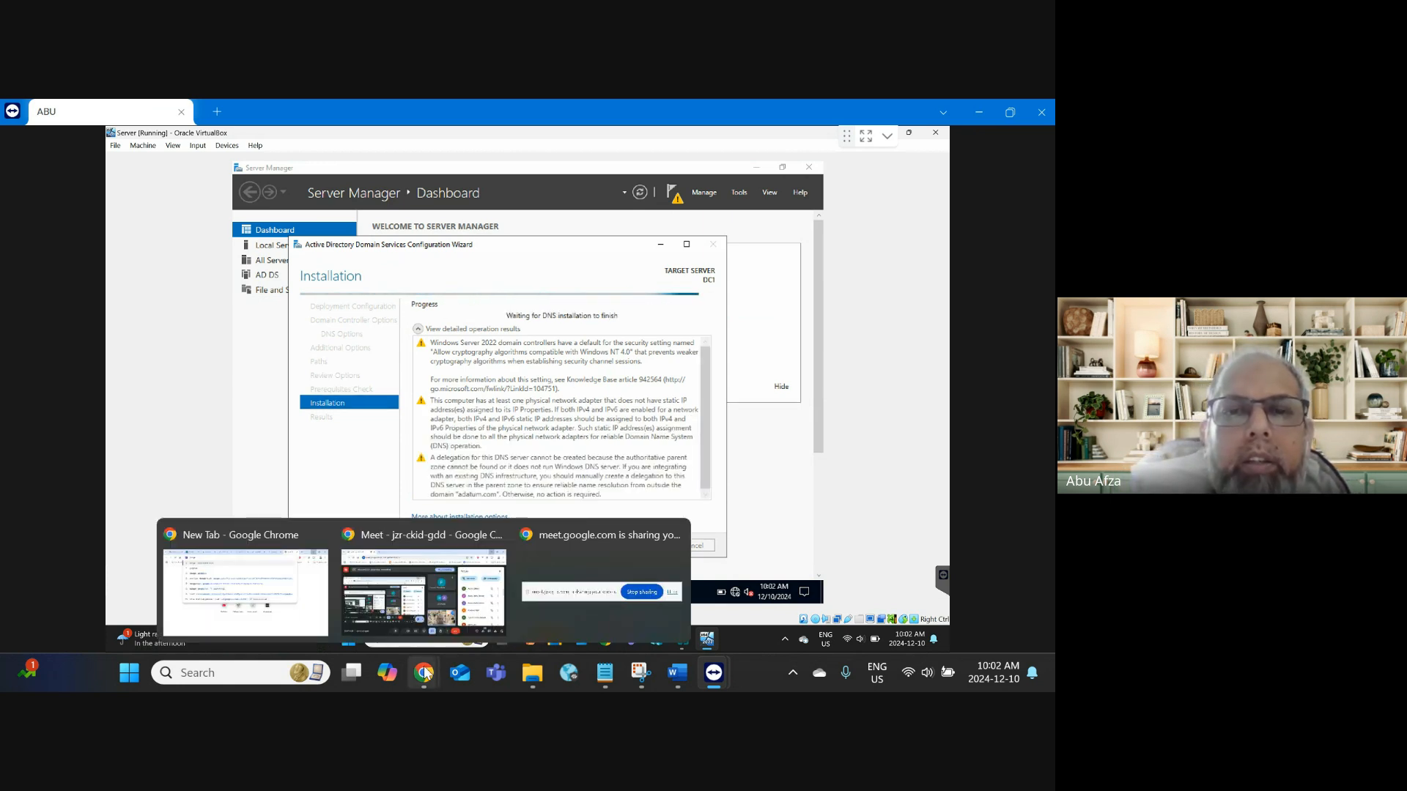
# Step: Bring the Google Meet window forward, mute the microphone, and minimize the meeting
pyautogui.click(402, 616)
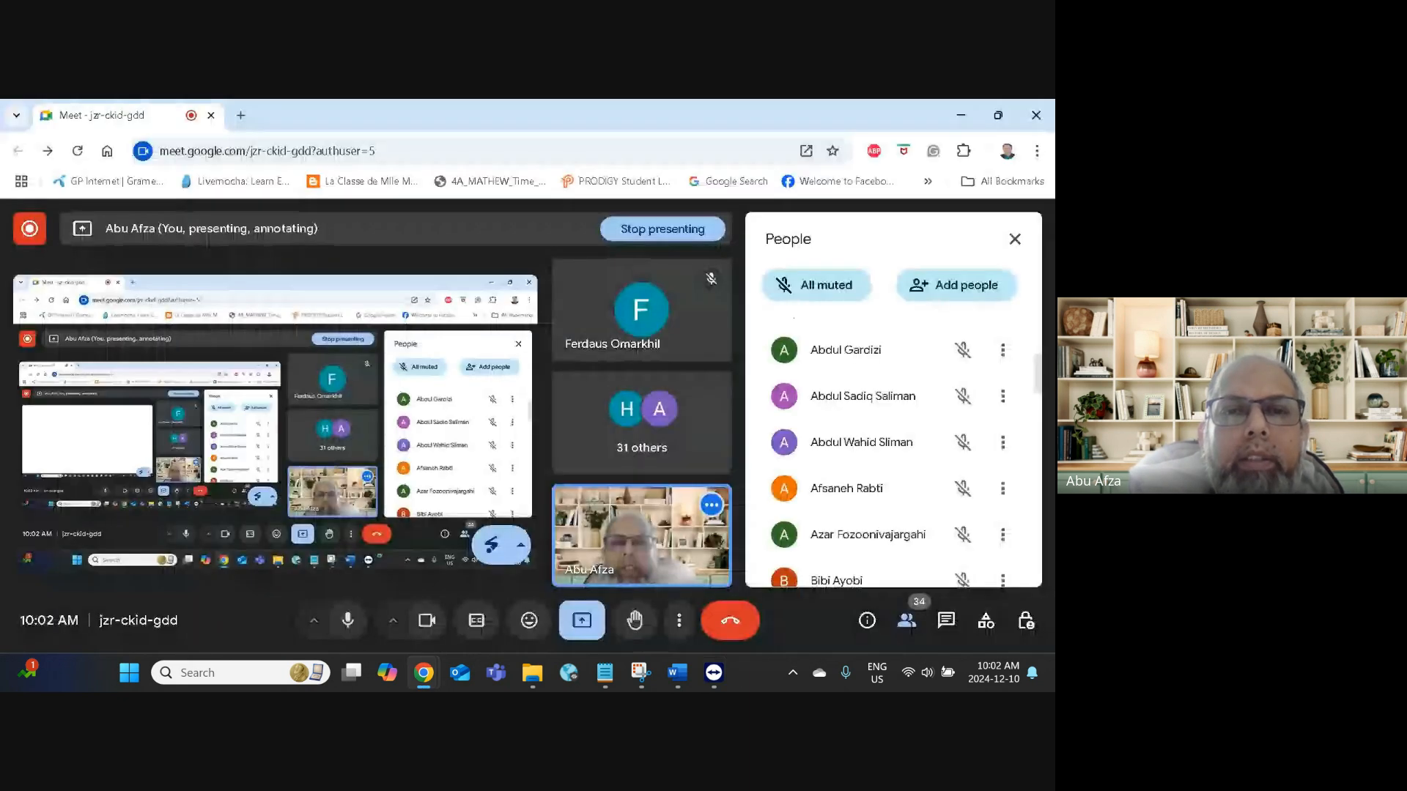
pyautogui.click(352, 625)
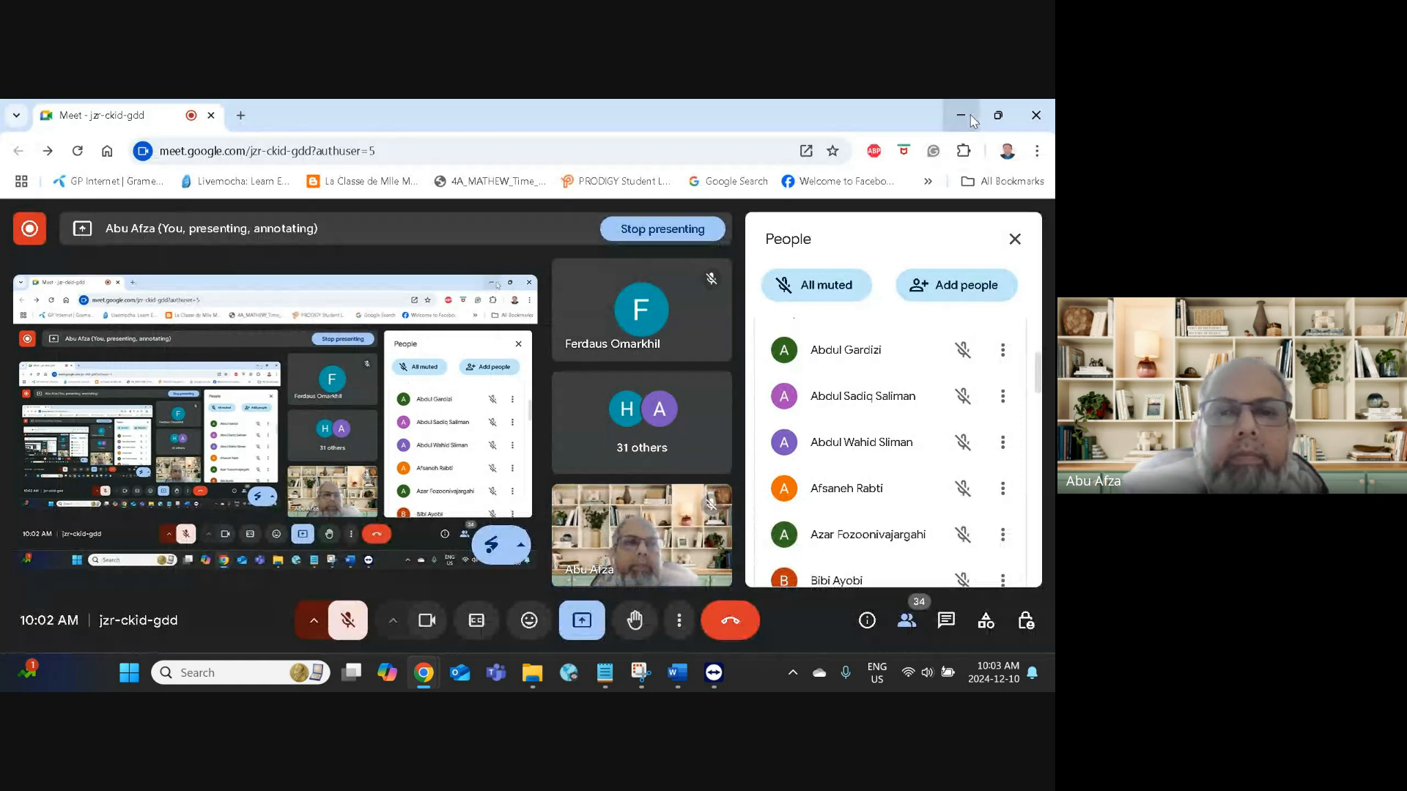
pyautogui.click(973, 121)
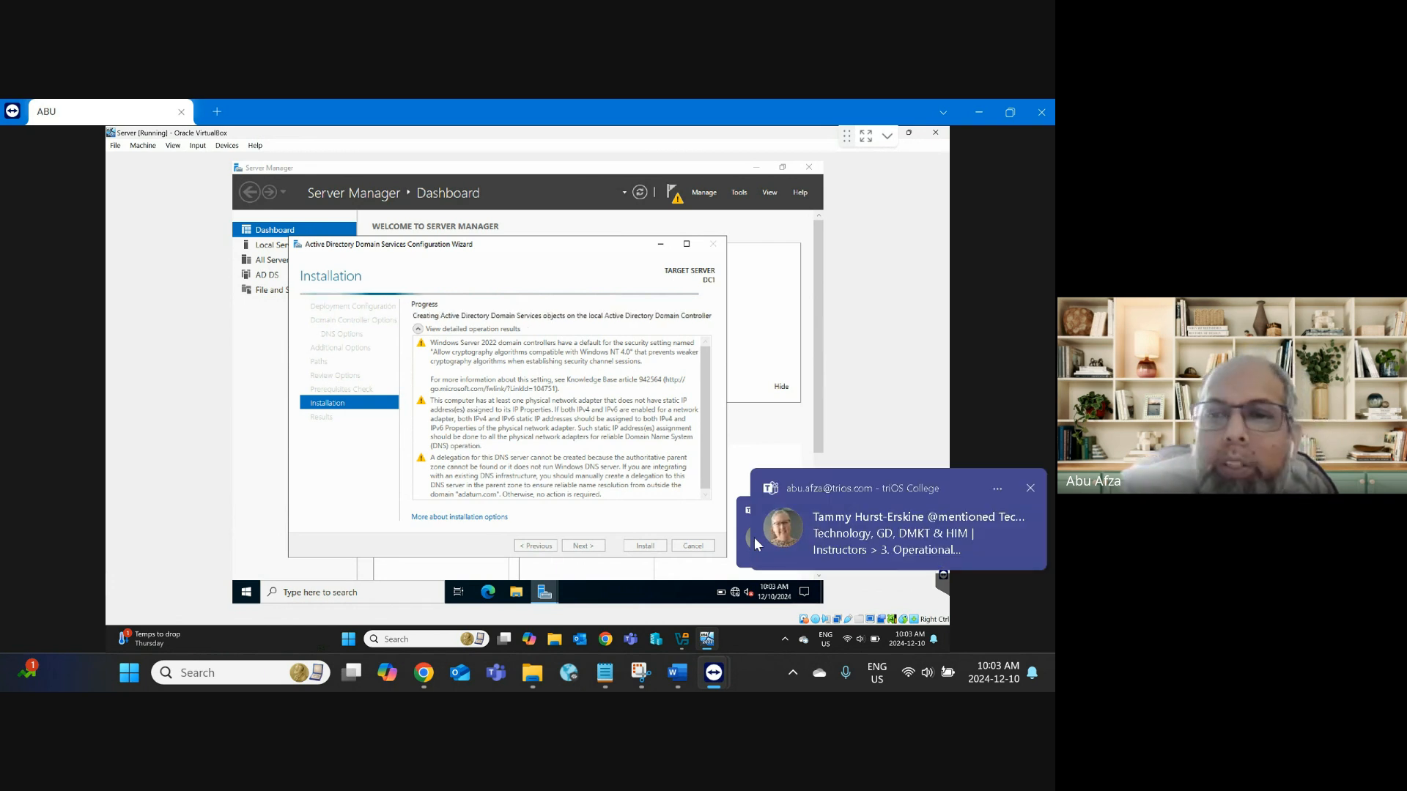
# Step: Dismiss the two Teams mention toasts, then close the blank WordPad document and the Word start screen
pyautogui.click(1028, 487)
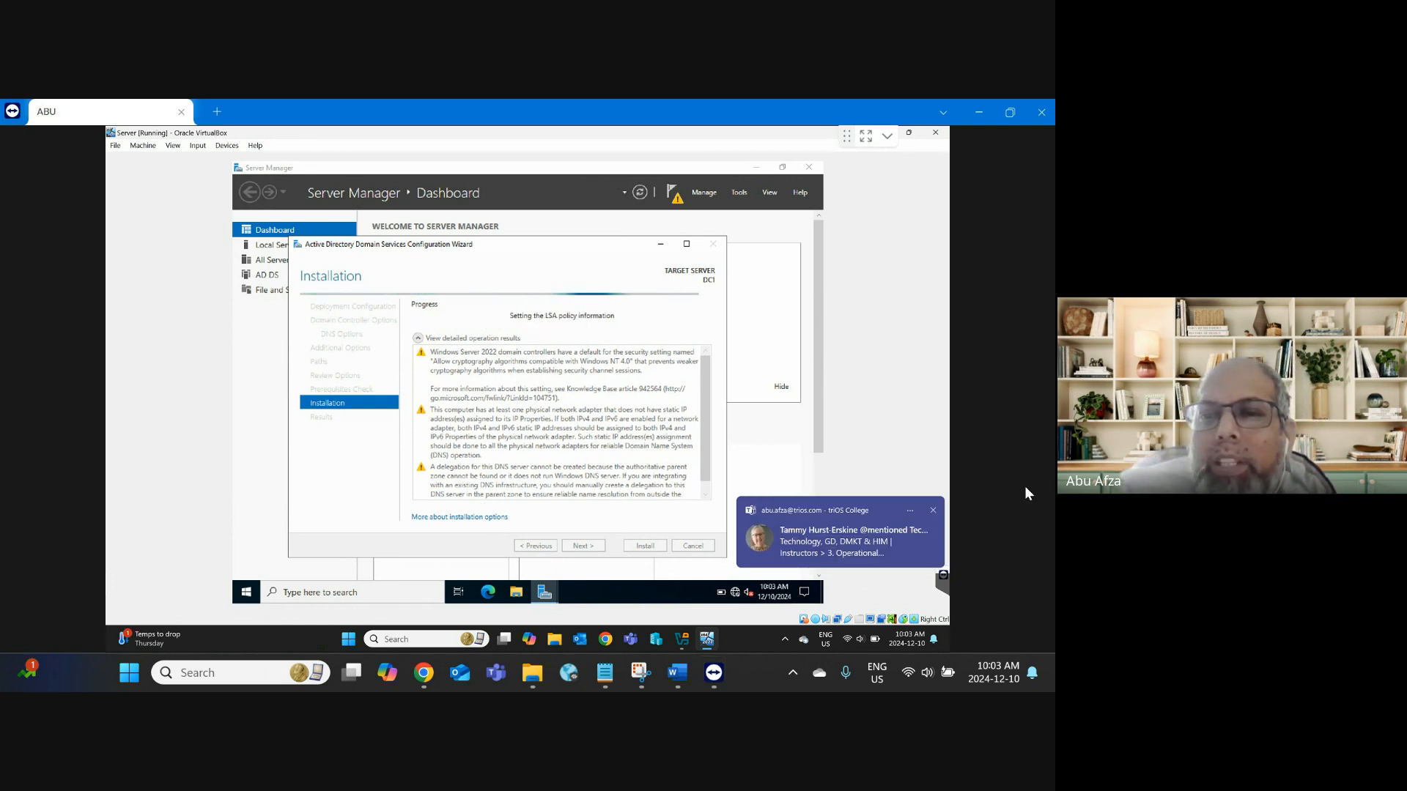
pyautogui.click(933, 518)
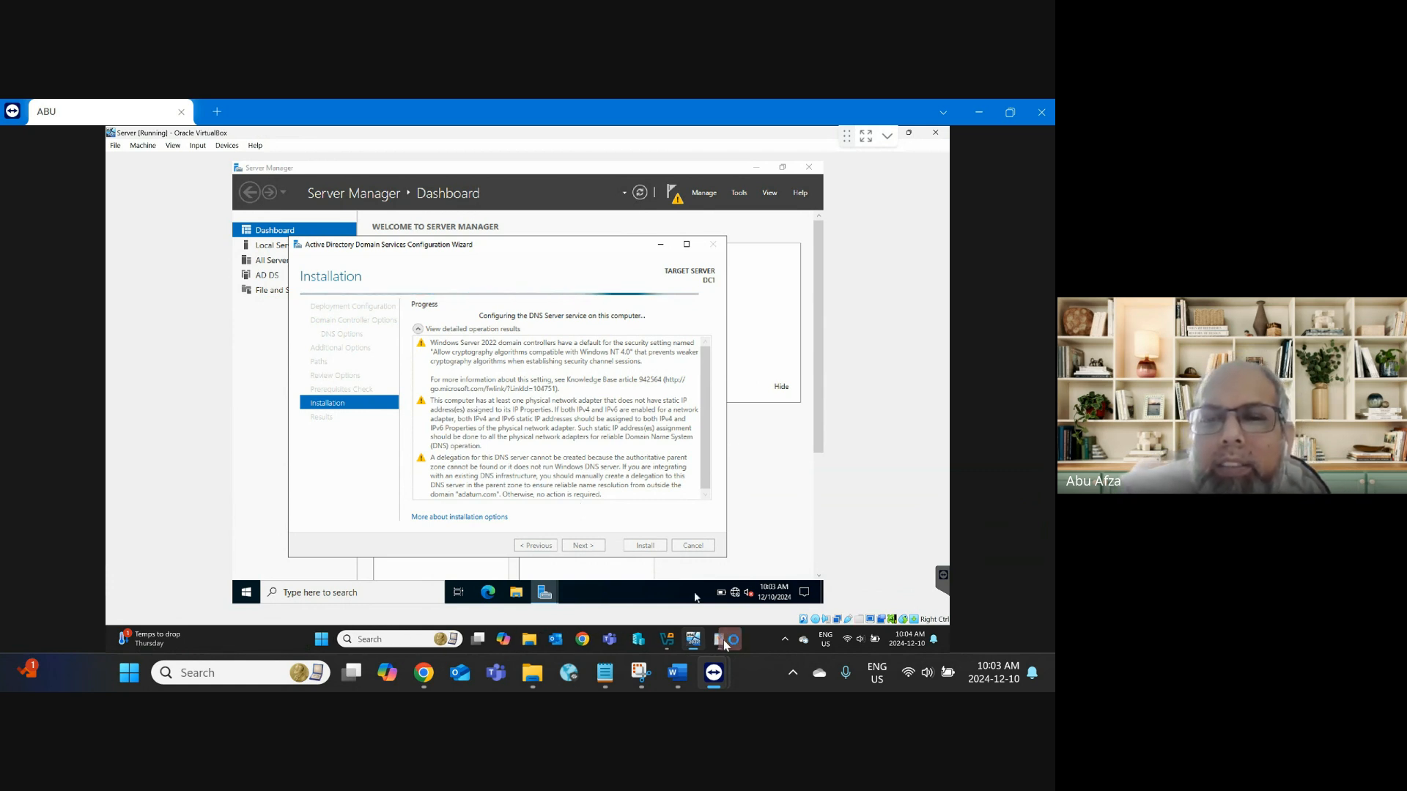
pyautogui.moveTo(711, 646)
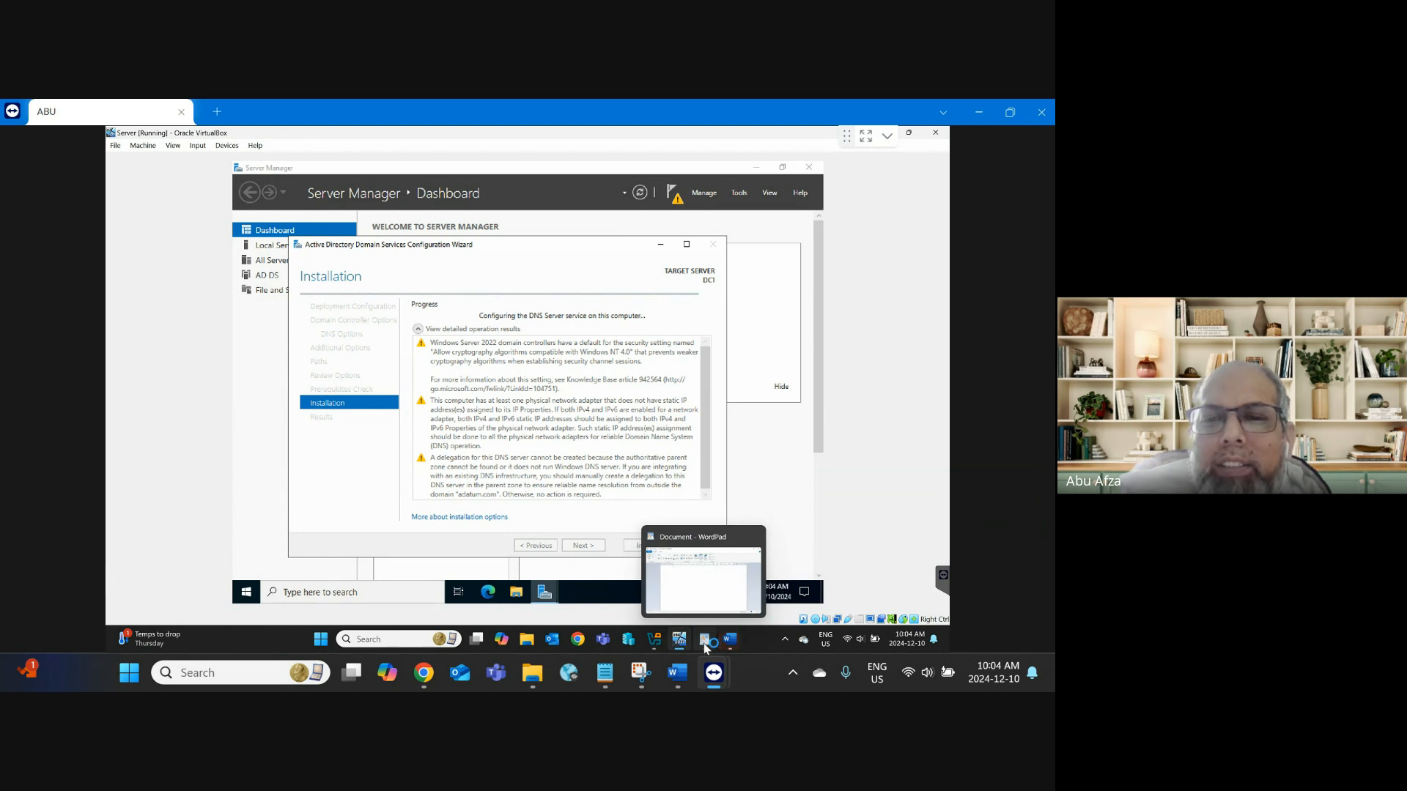
pyautogui.click(705, 645)
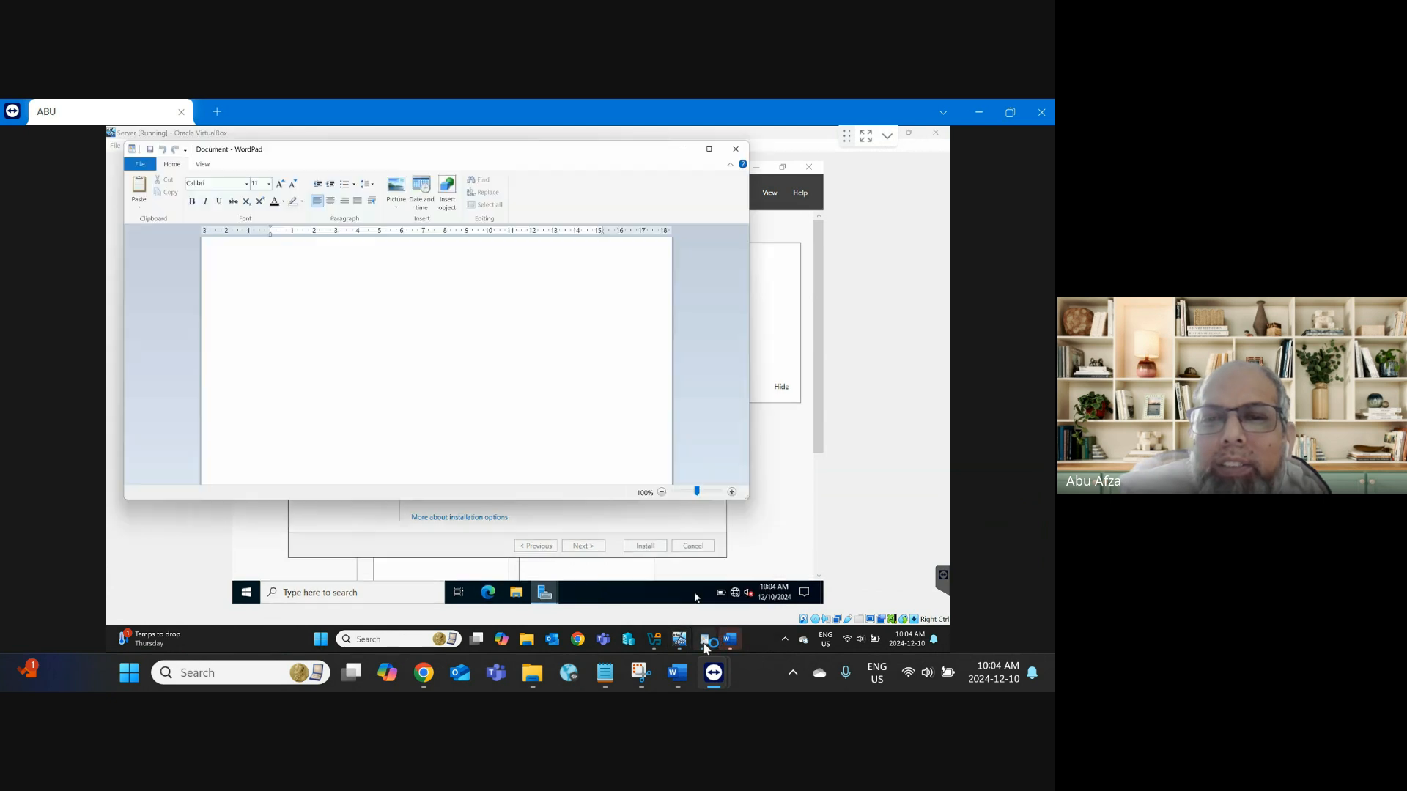
pyautogui.click(735, 149)
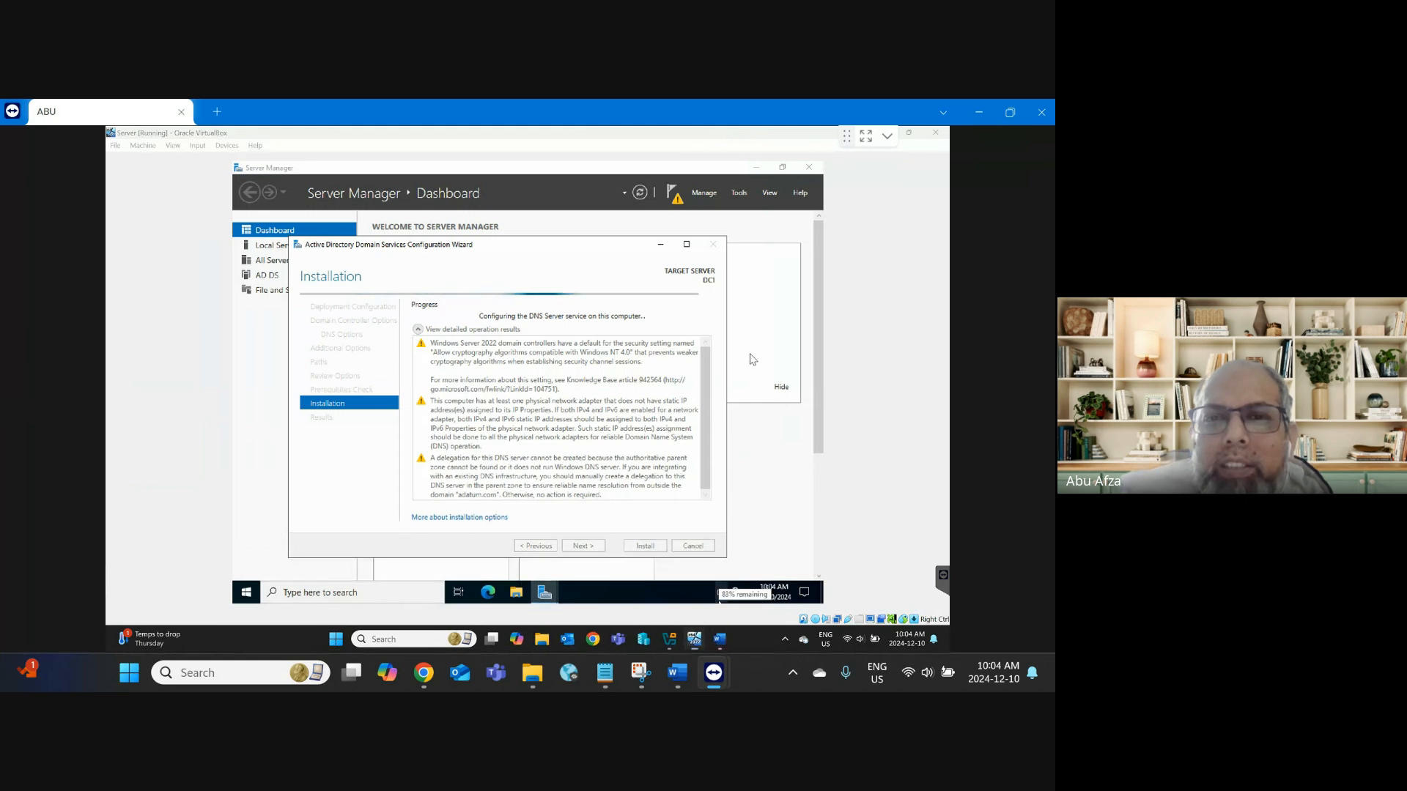
pyautogui.click(936, 140)
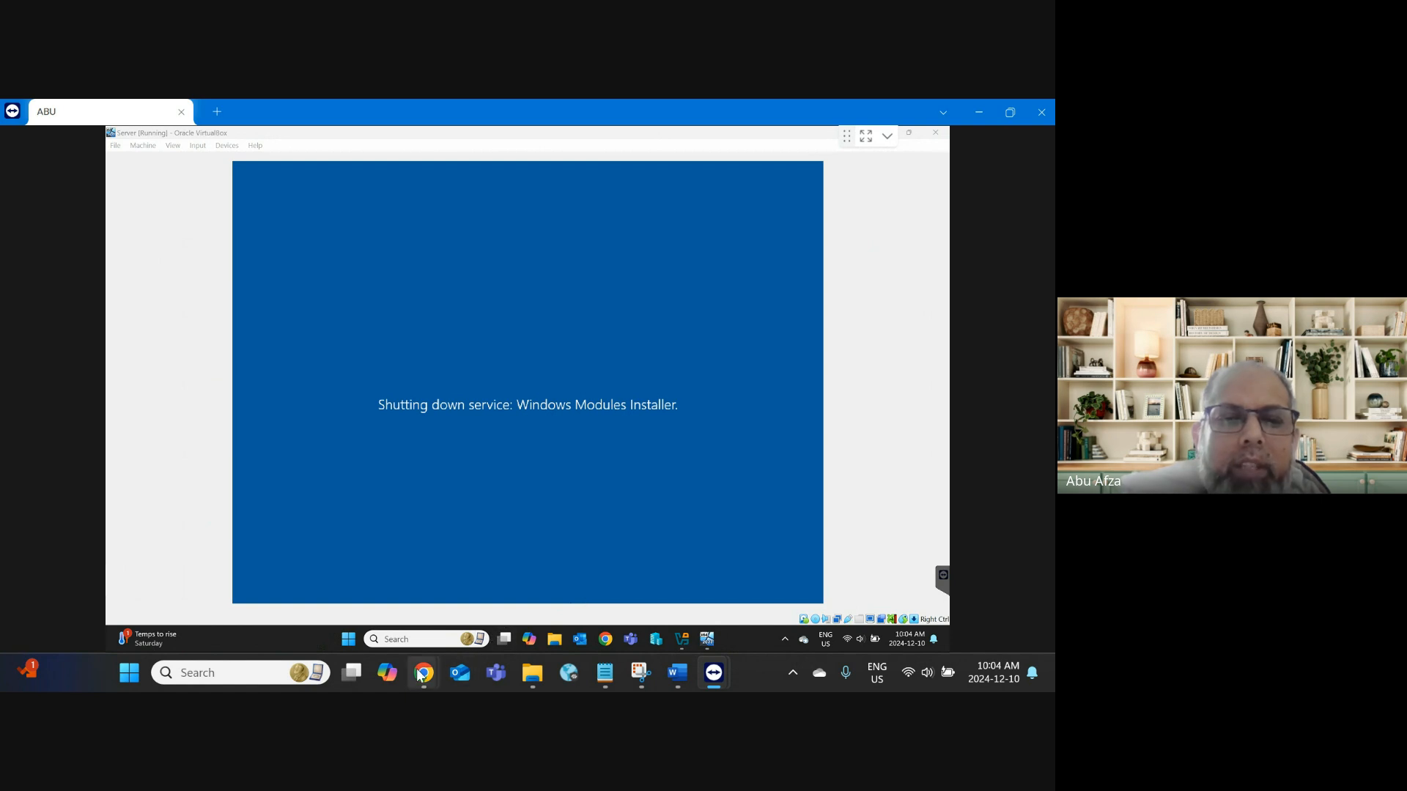
pyautogui.moveTo(422, 670)
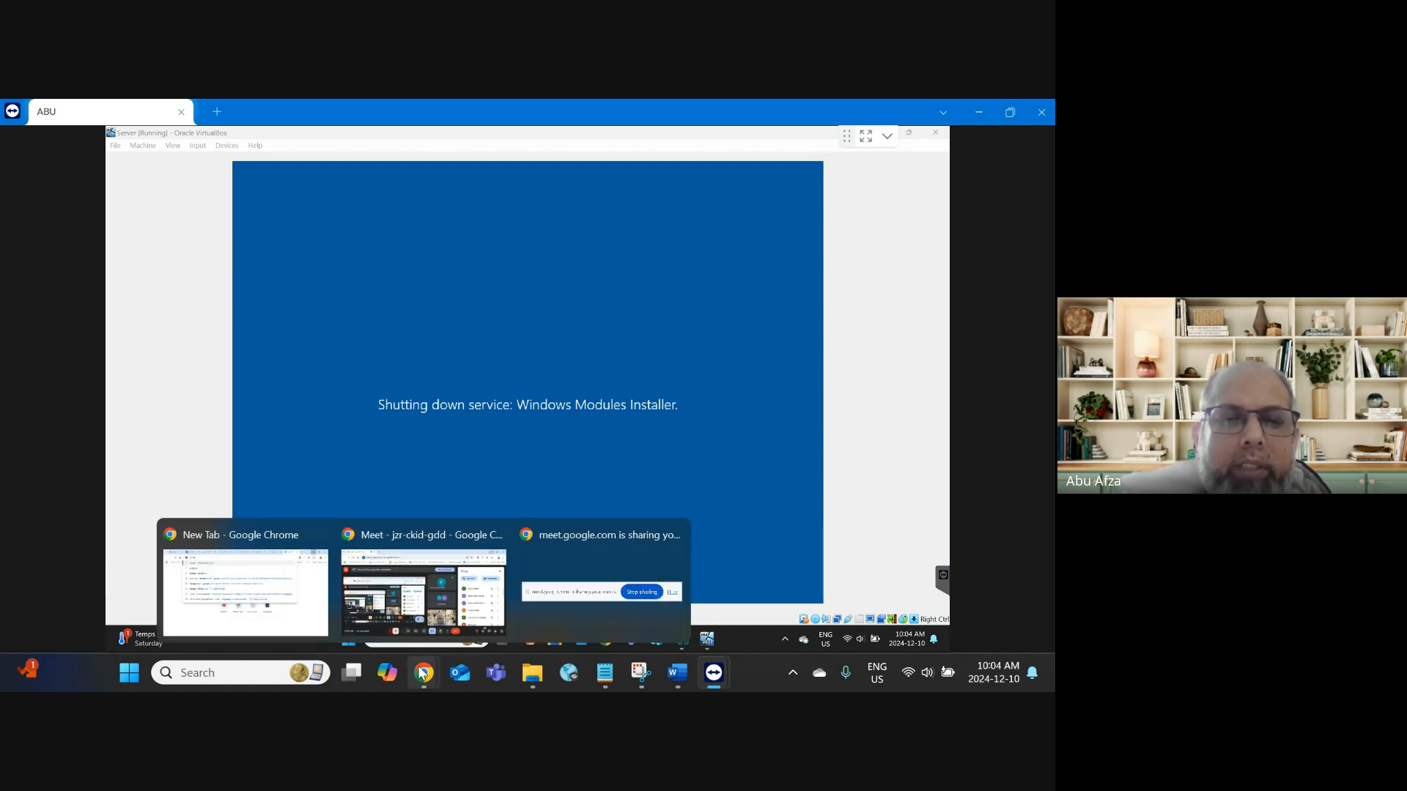
pyautogui.click(409, 590)
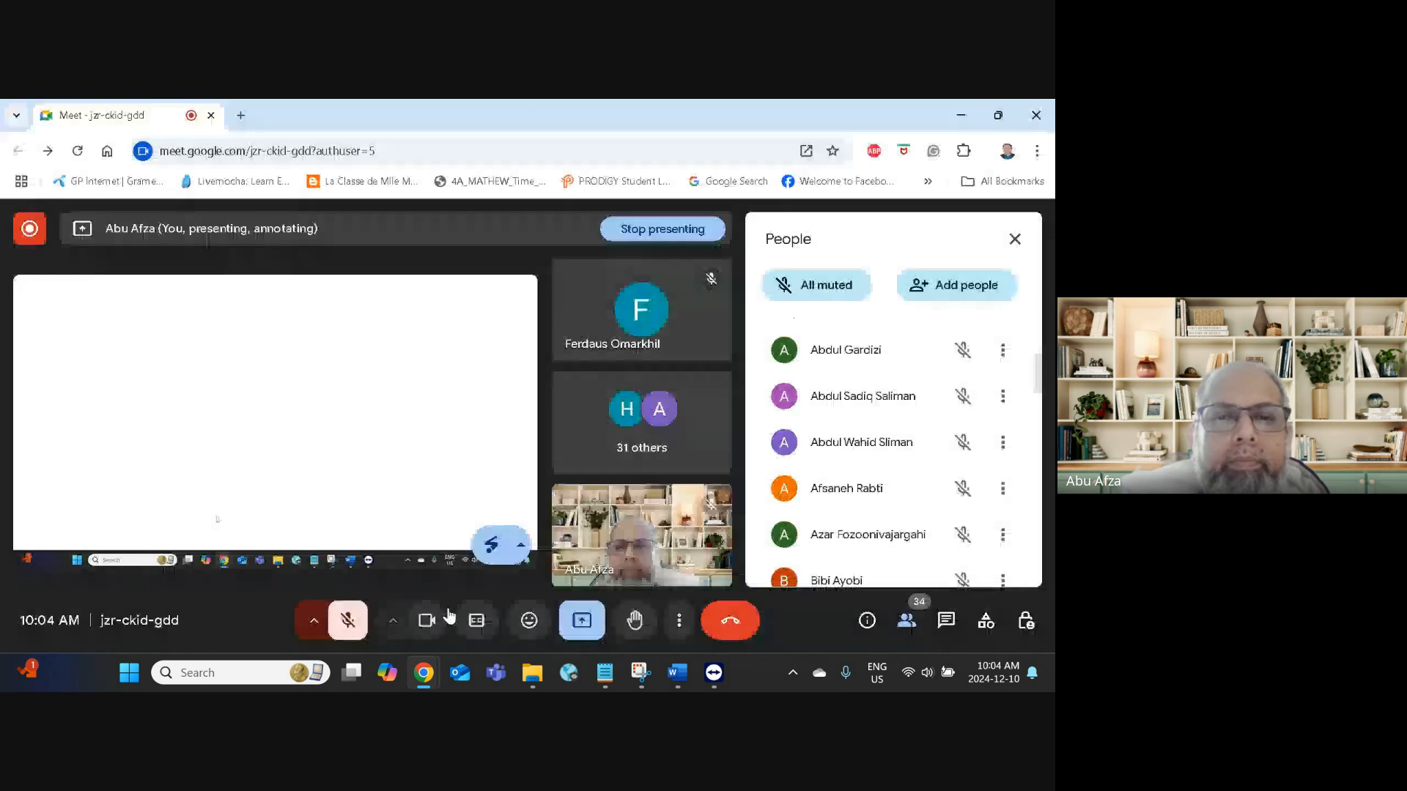
pyautogui.click(961, 115)
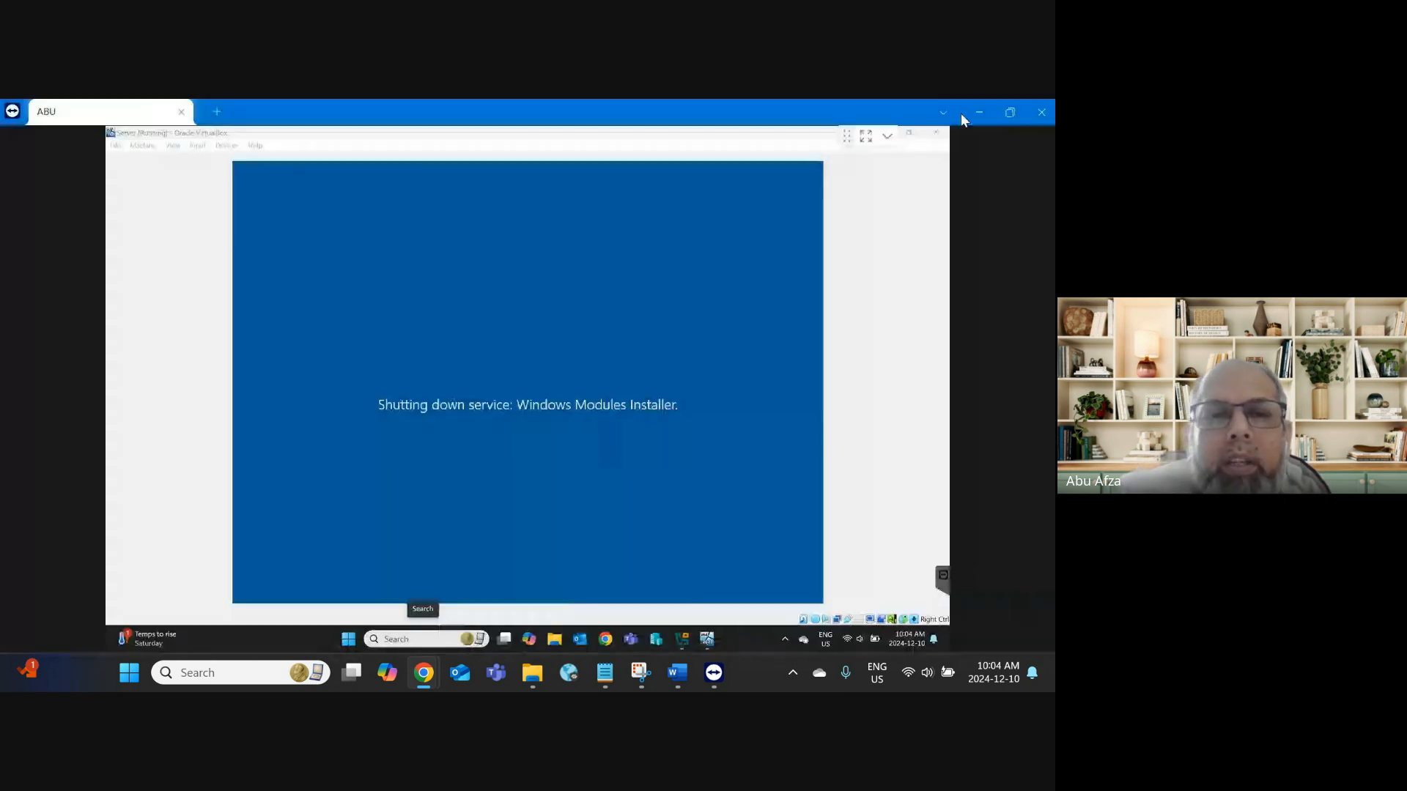
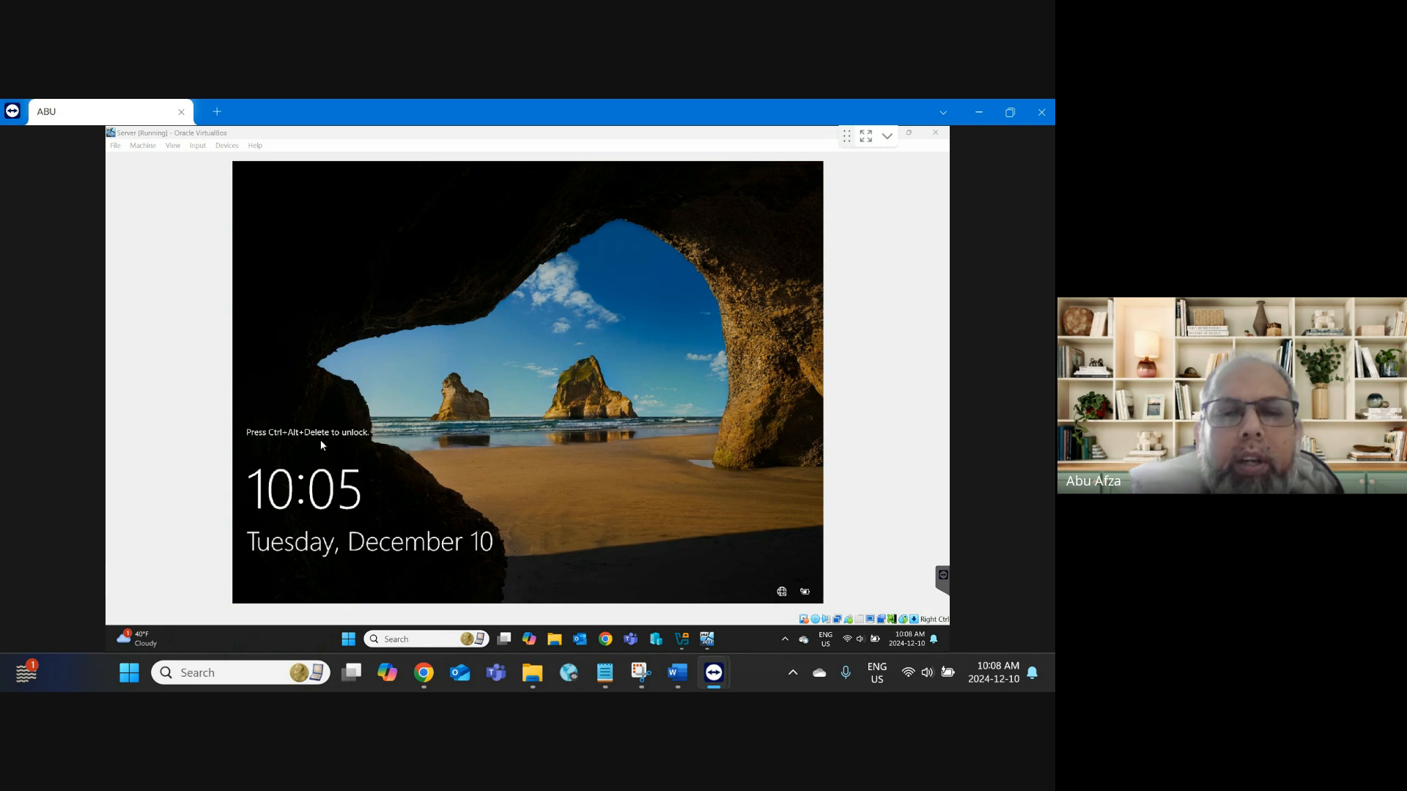
# Step: Send Ctrl-Alt-Del to the server VM through the Input > Keyboard menu
pyautogui.moveTo(428, 689)
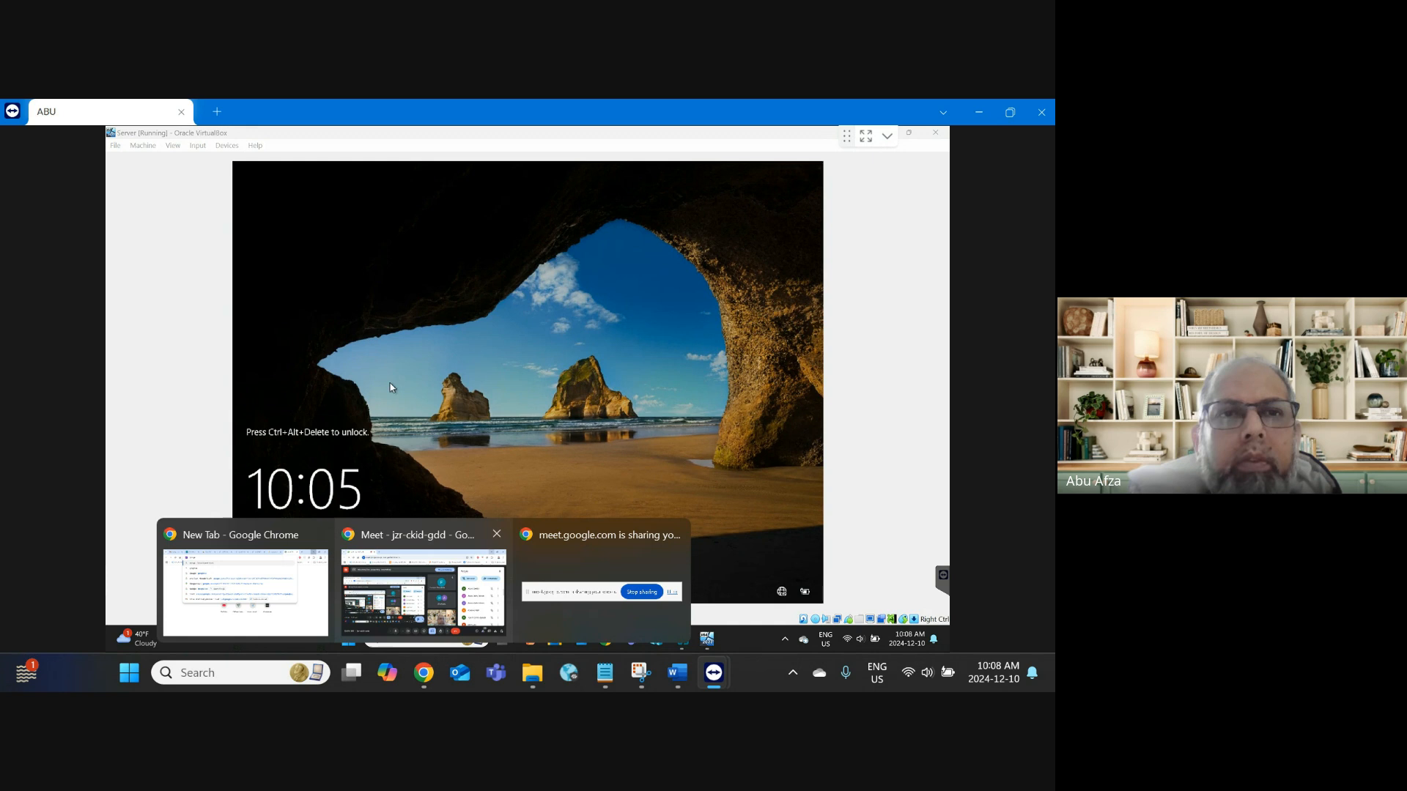
pyautogui.click(192, 149)
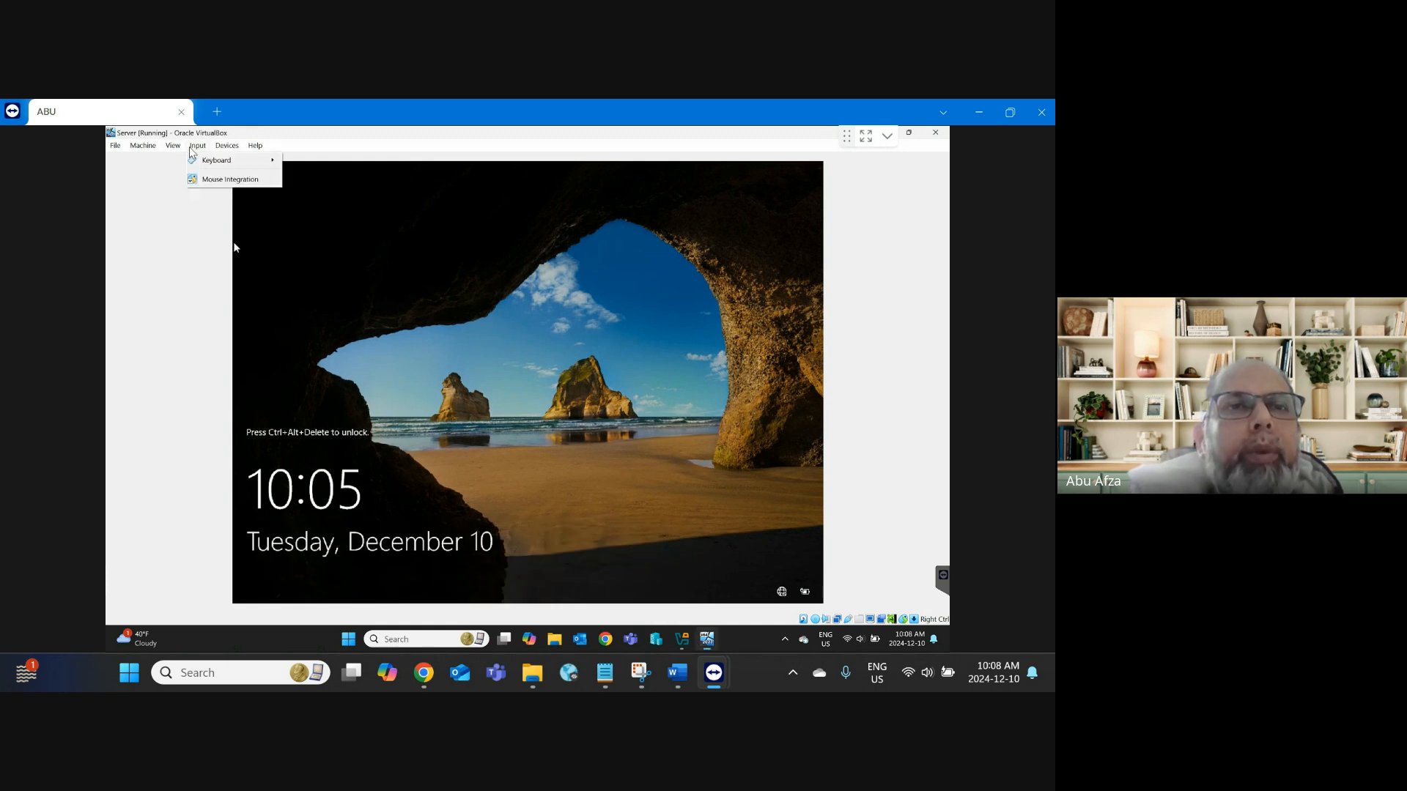
pyautogui.moveTo(213, 162)
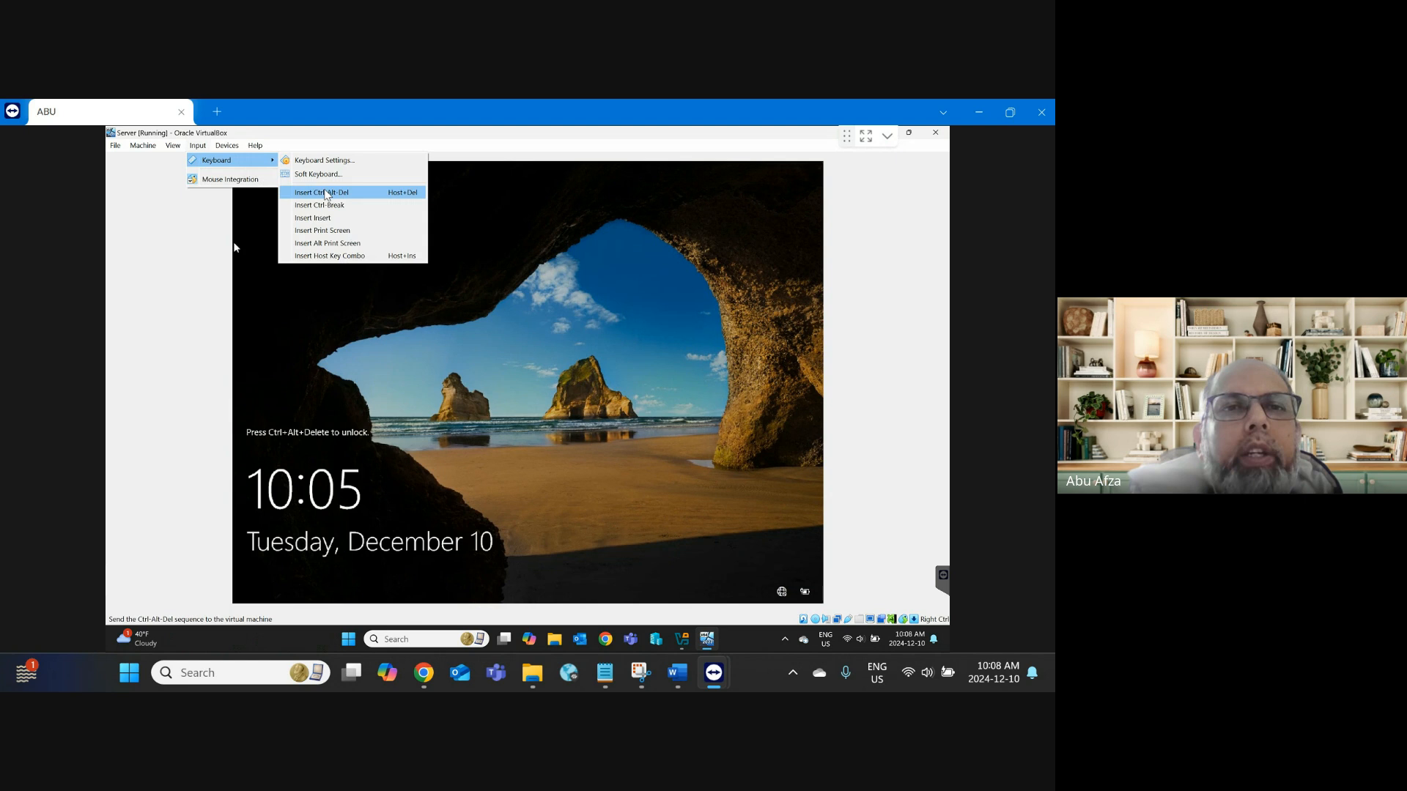
pyautogui.click(323, 192)
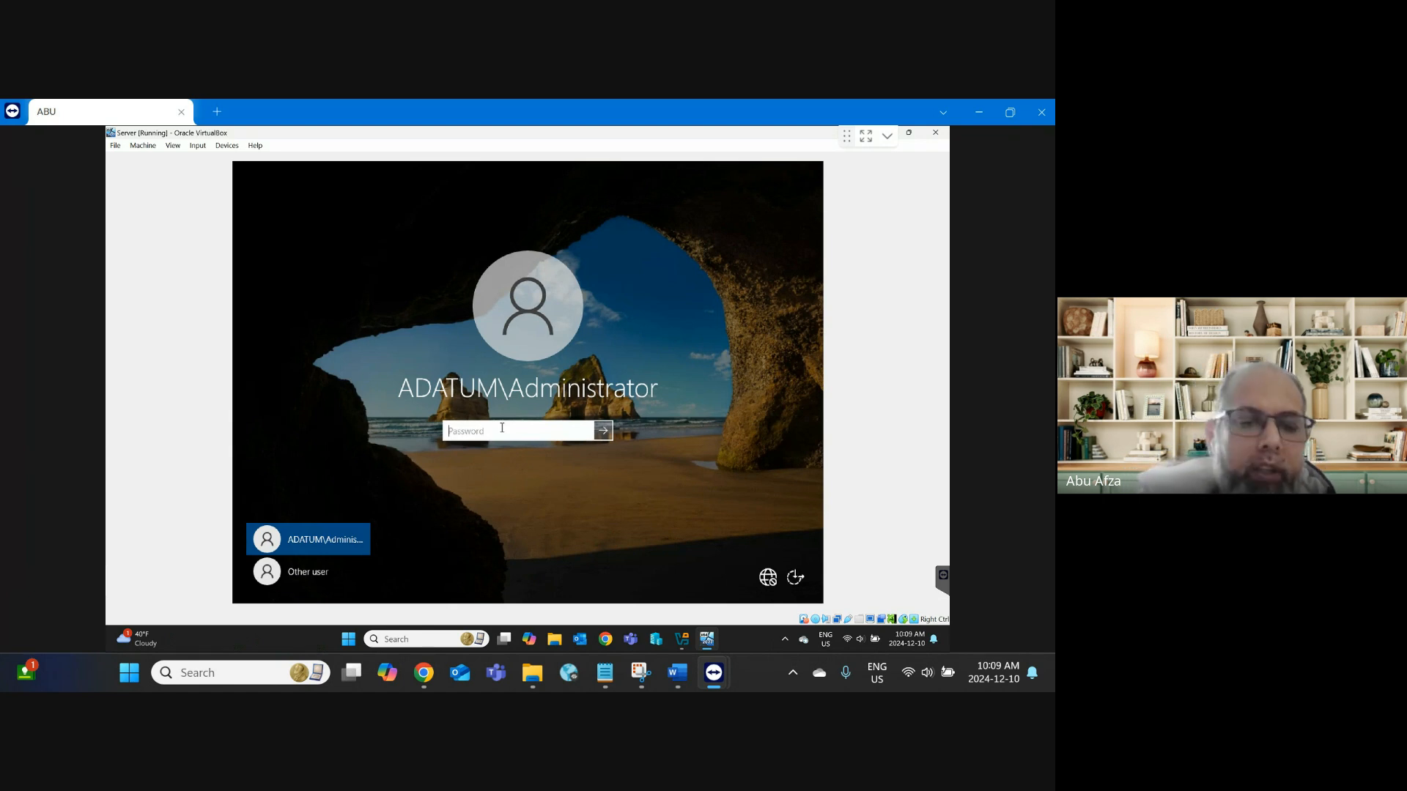
# Step: Enter the administrator password, reveal it to verify, and sign in to the server
pyautogui.write('Pa$$w')
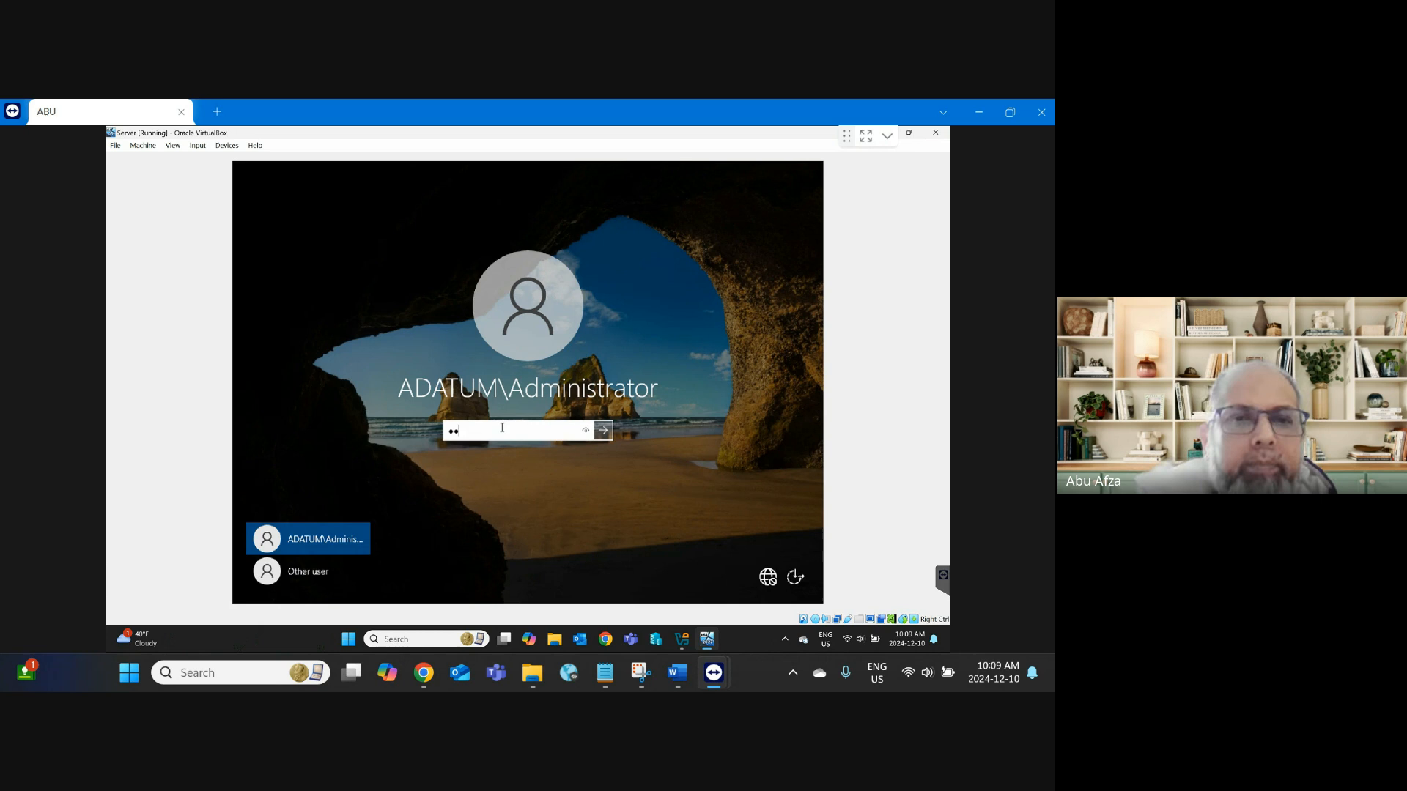
pyautogui.write('0rd')
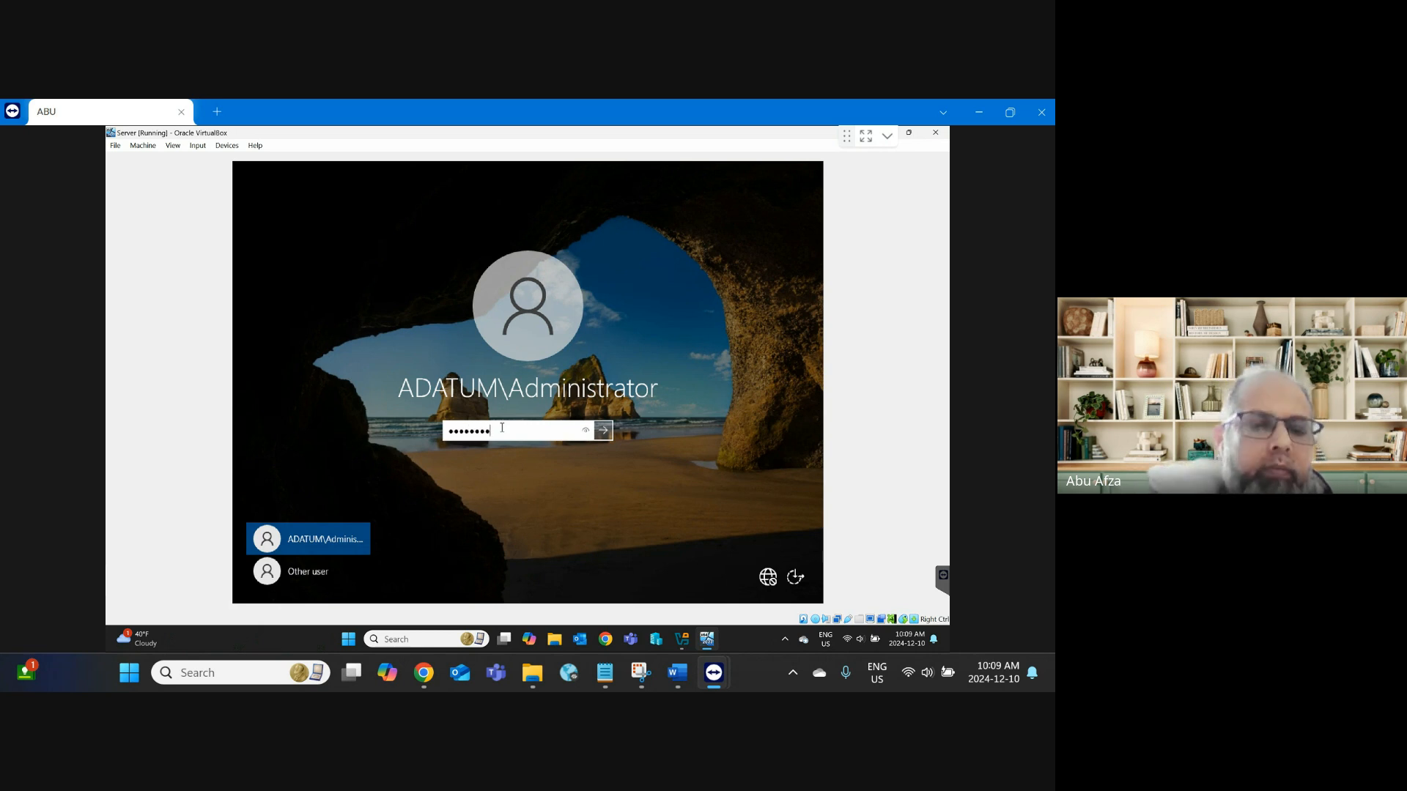
pyautogui.write('d')
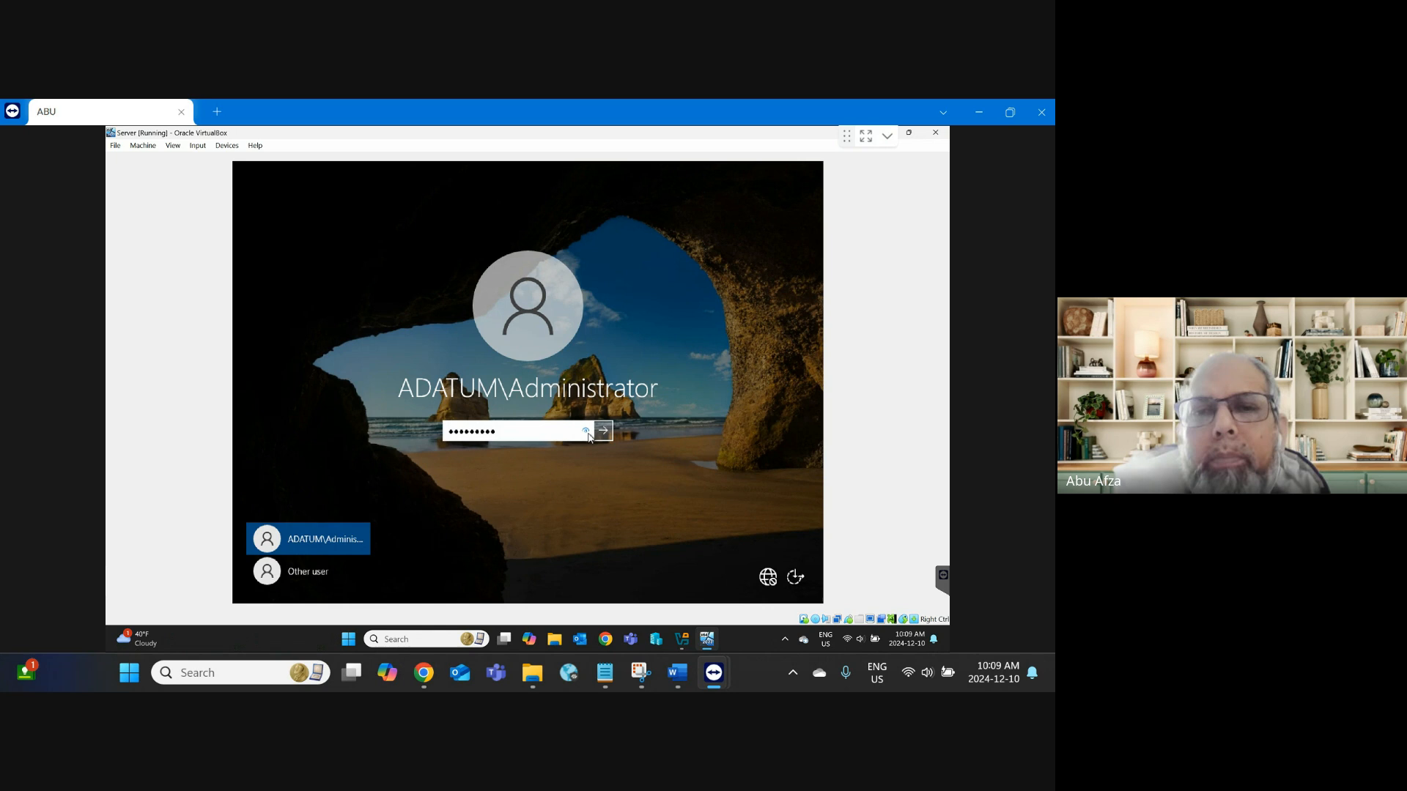
pyautogui.click(586, 434)
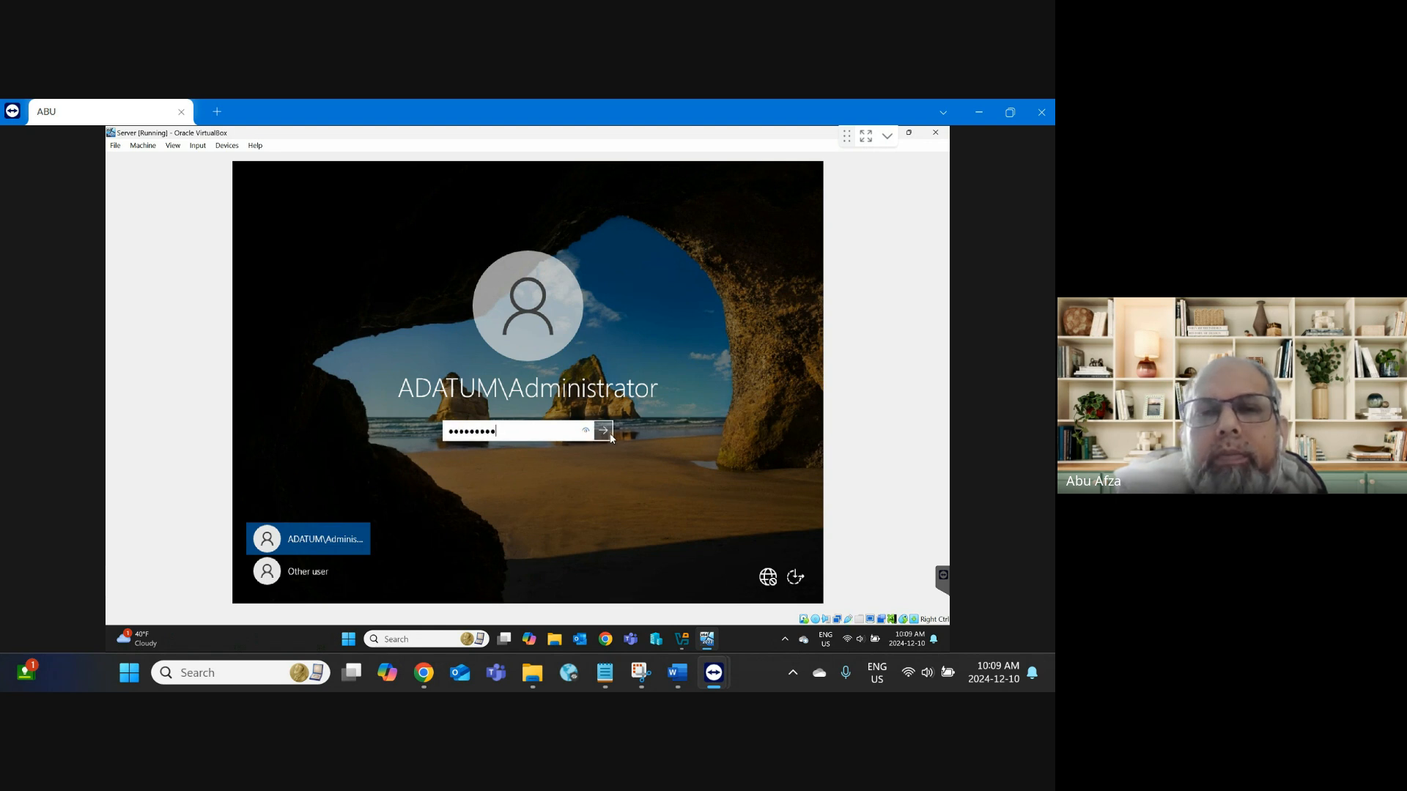
pyautogui.click(605, 433)
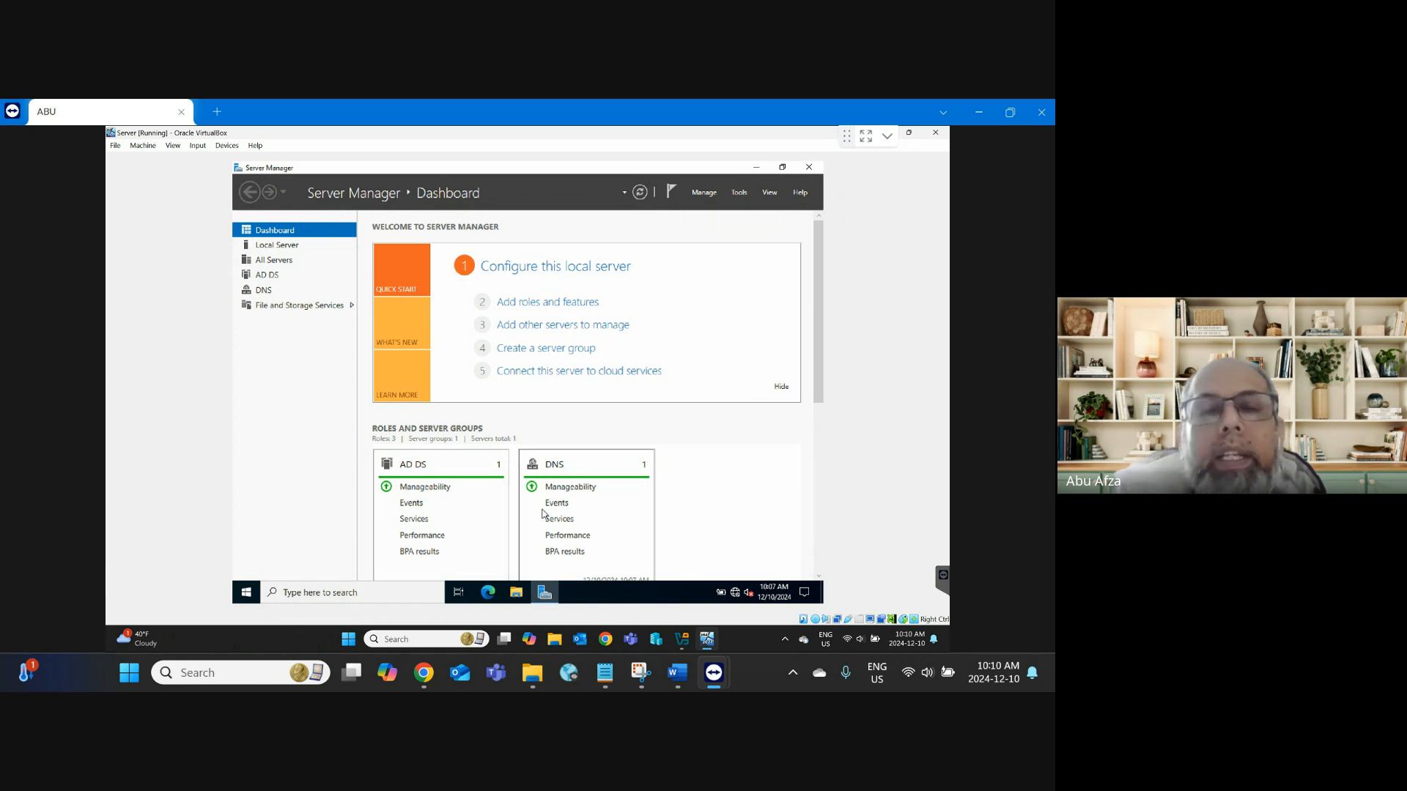
# Step: Check the Local Server, AD DS and DNS pages in Server Manager, ending on Local Server
pyautogui.click(291, 247)
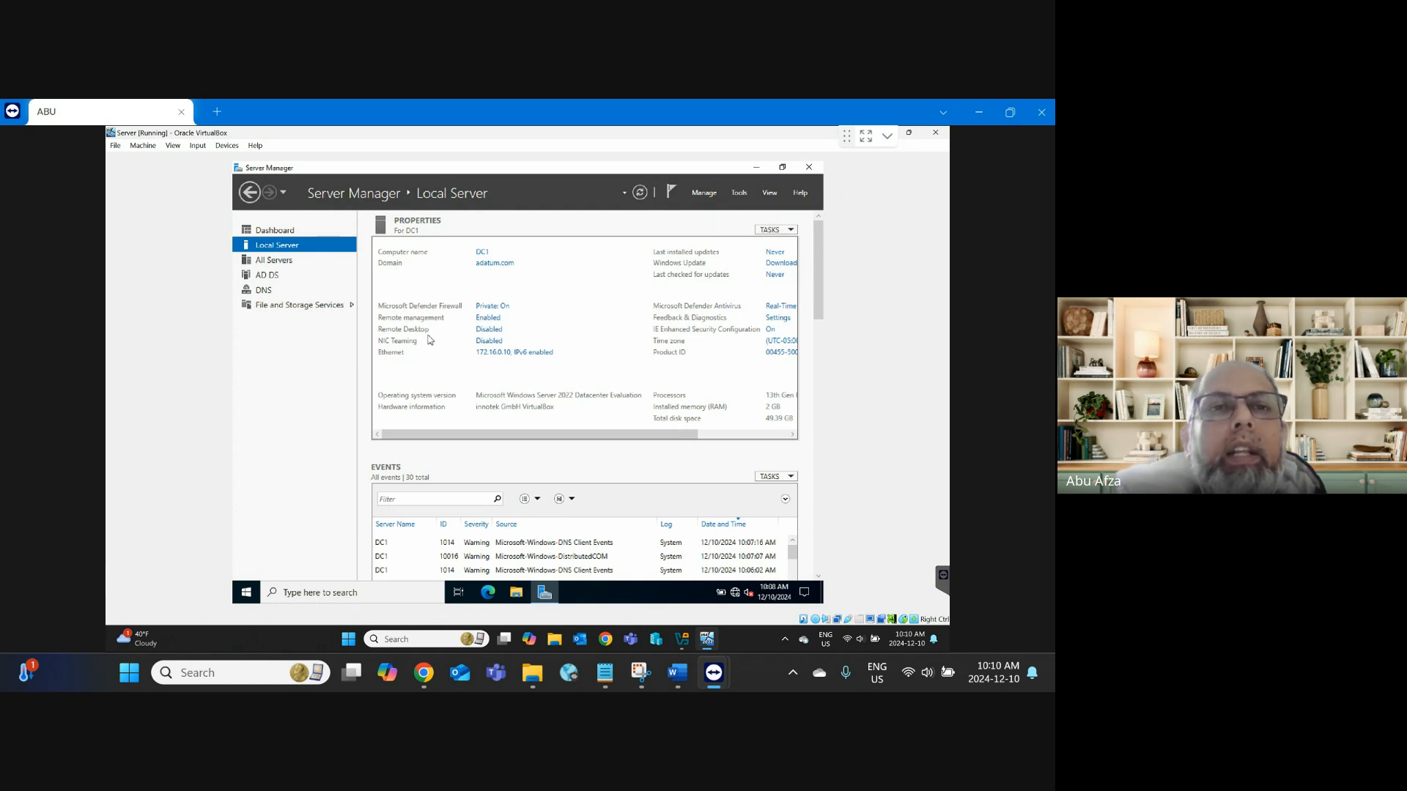
pyautogui.click(267, 276)
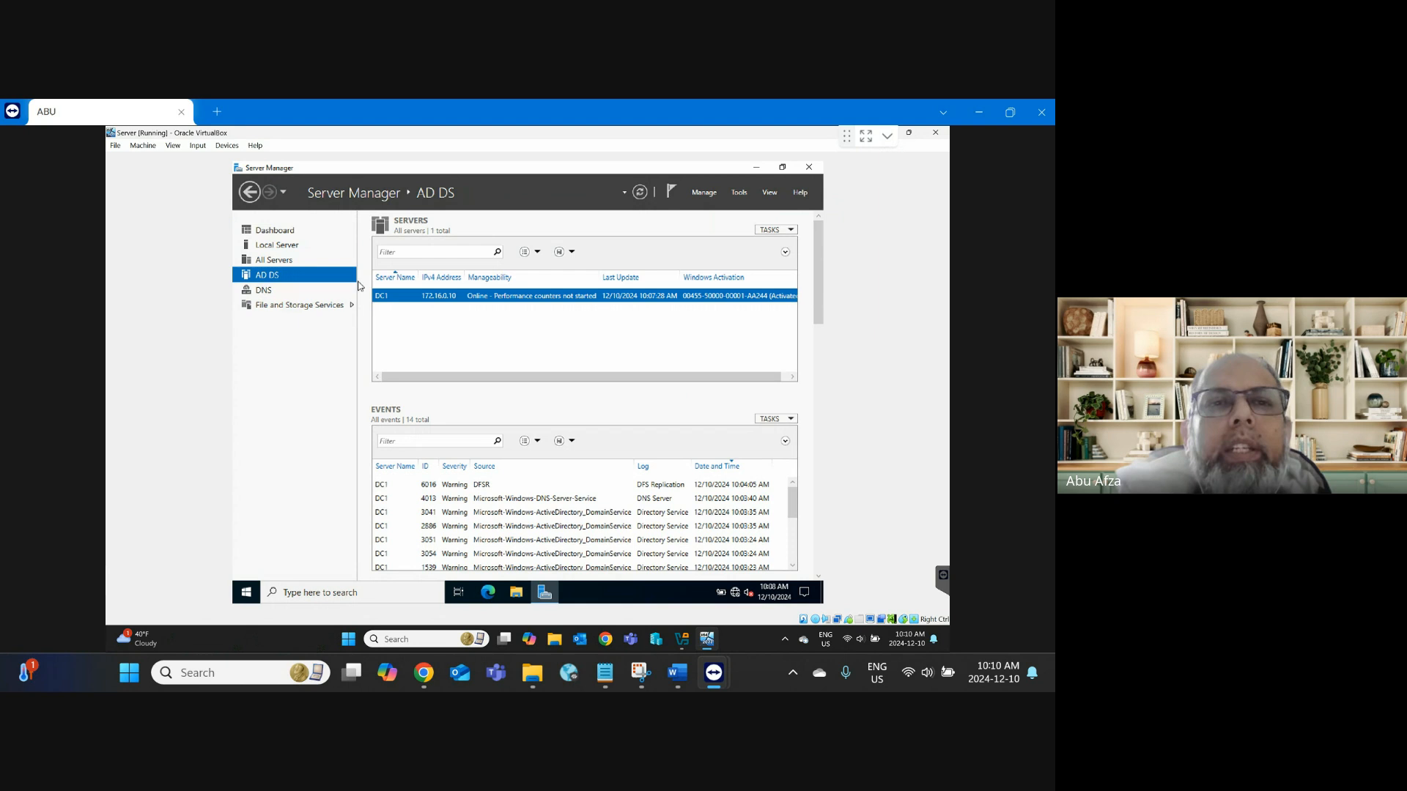
pyautogui.click(280, 296)
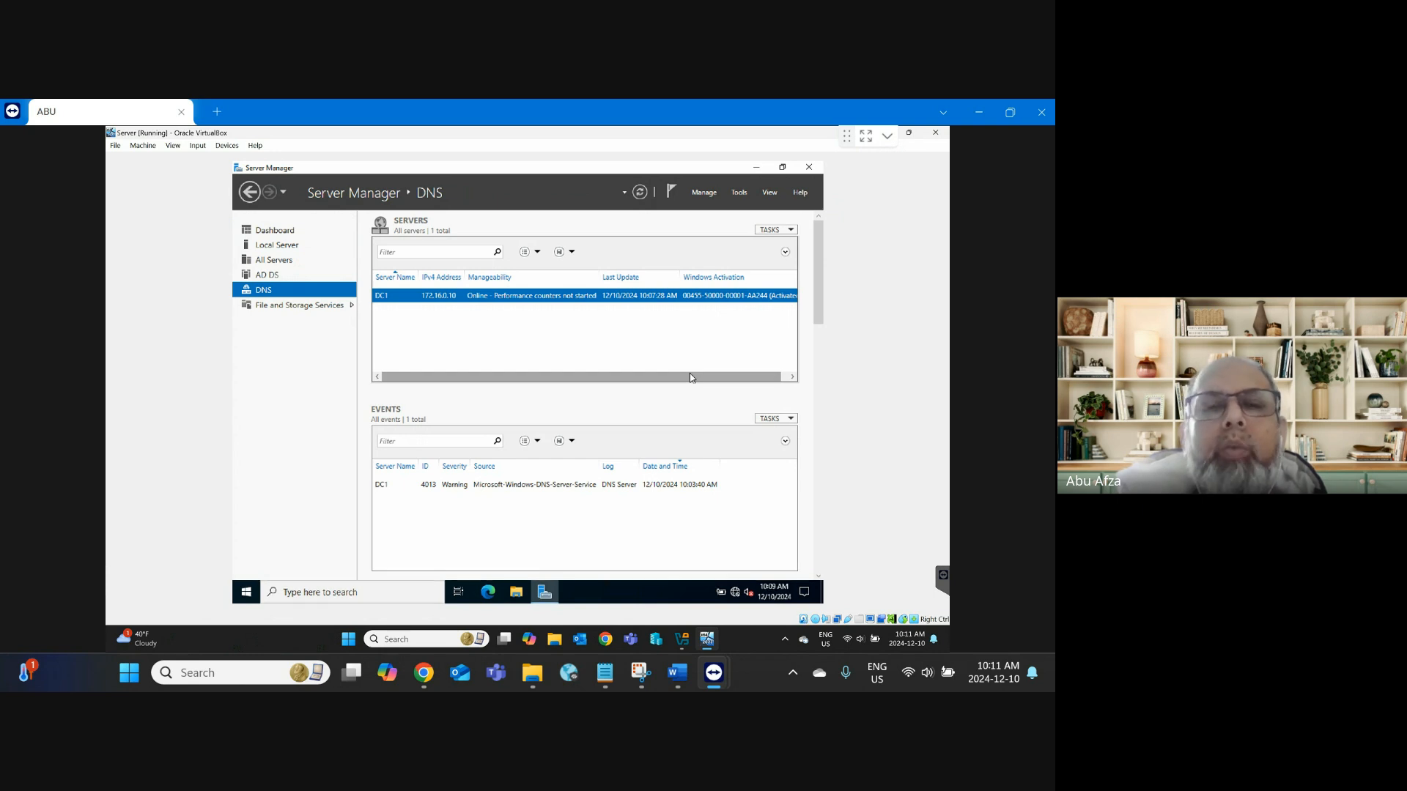
pyautogui.click(272, 249)
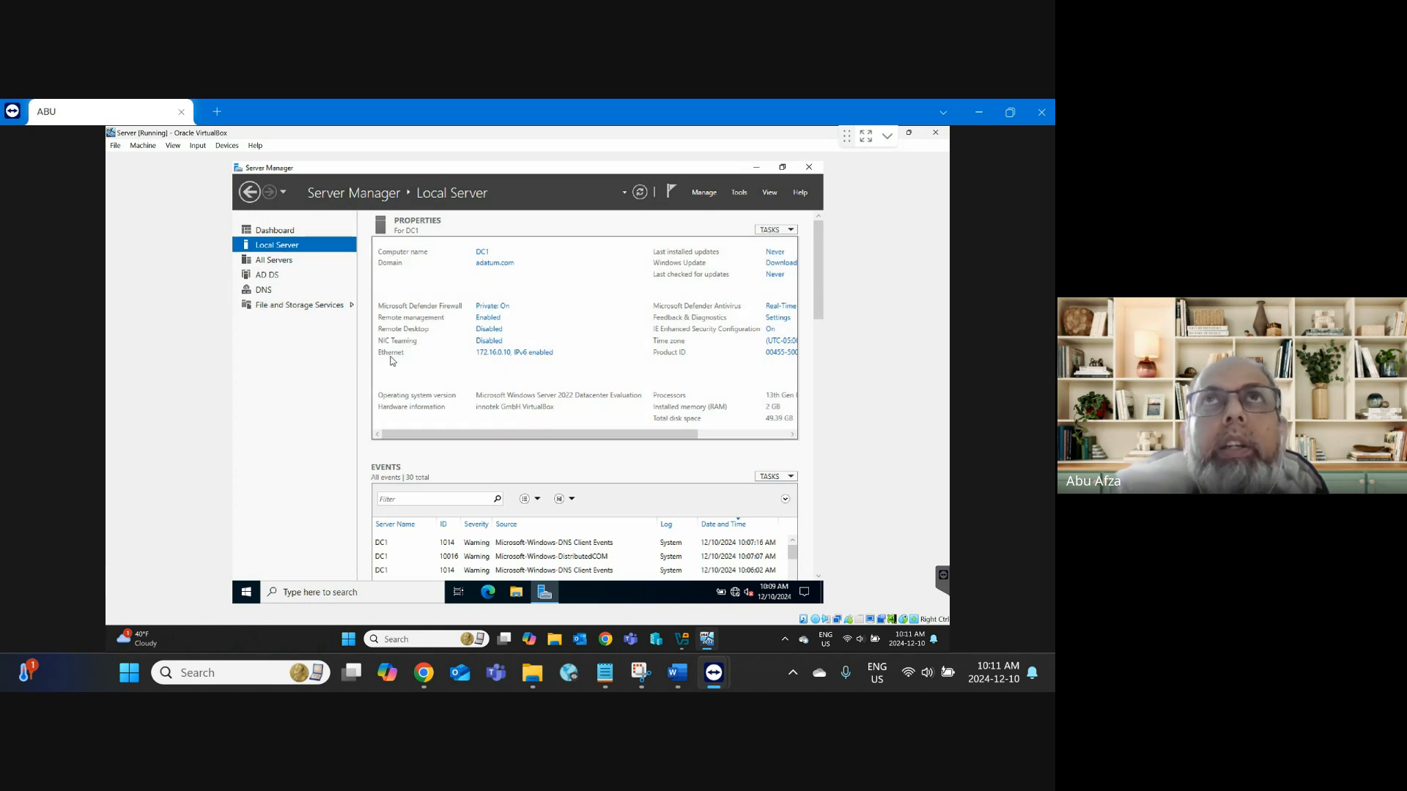
# Step: Open the Ethernet adapter's TCP/IPv4 properties from the Local Server Ethernet link
pyautogui.click(520, 353)
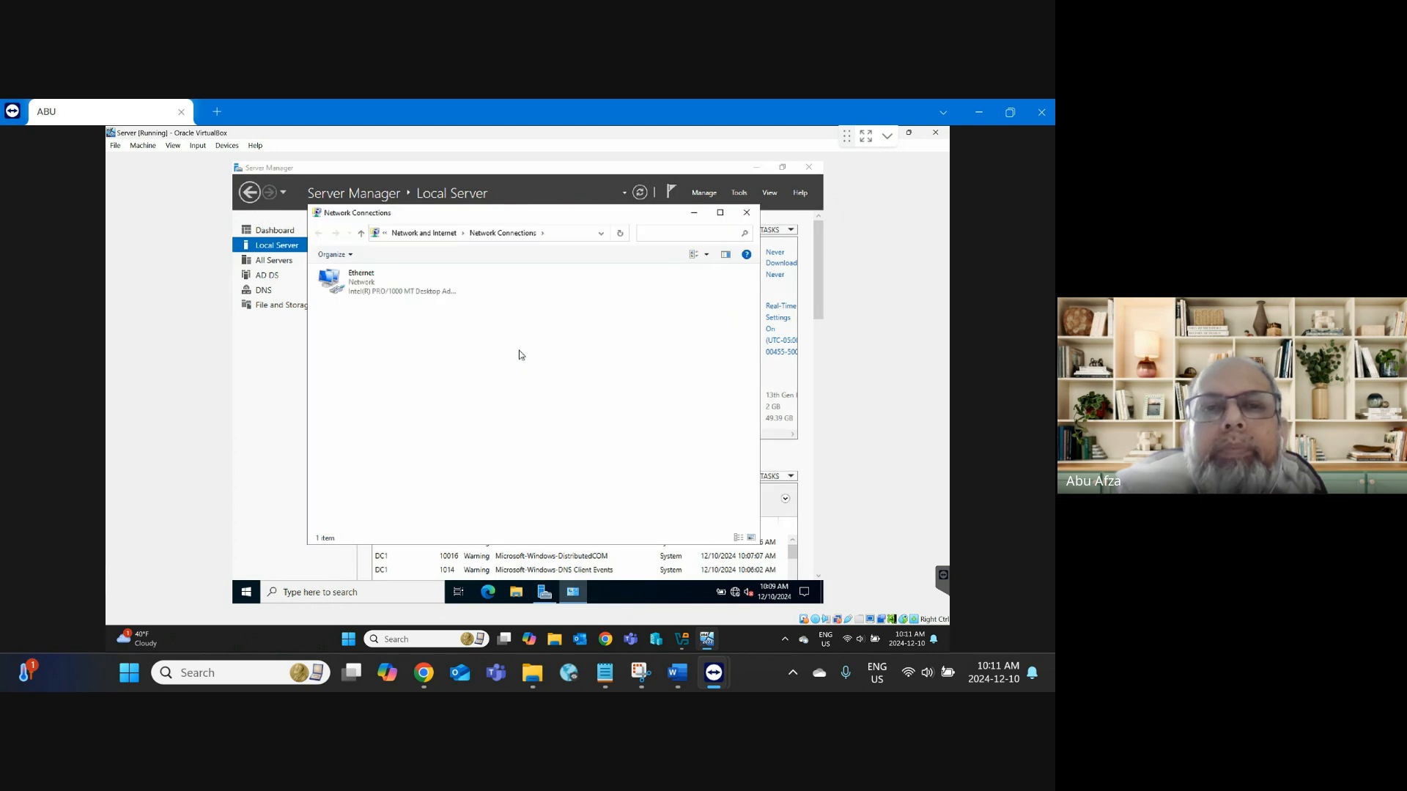
pyautogui.doubleClick(366, 292)
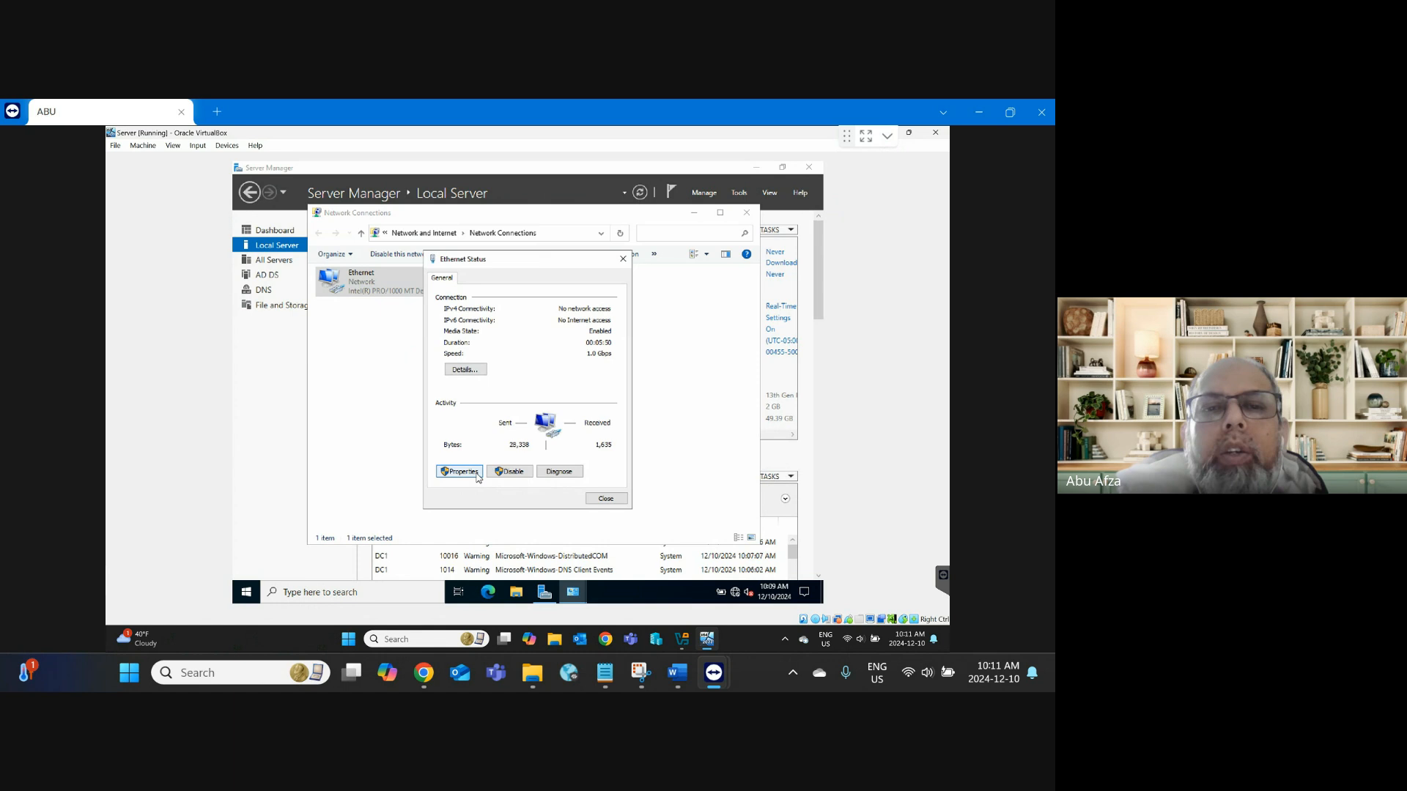
pyautogui.click(461, 472)
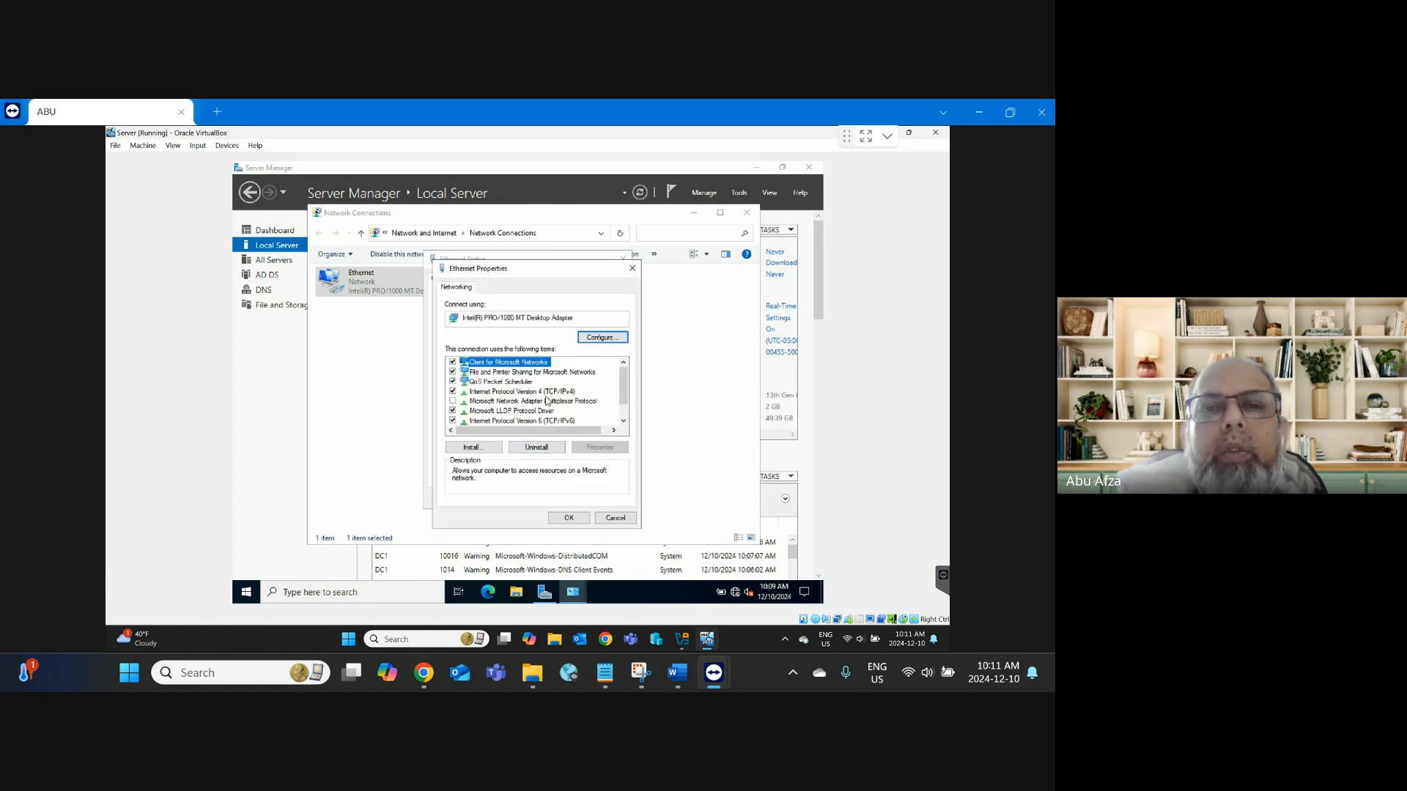
pyautogui.doubleClick(548, 392)
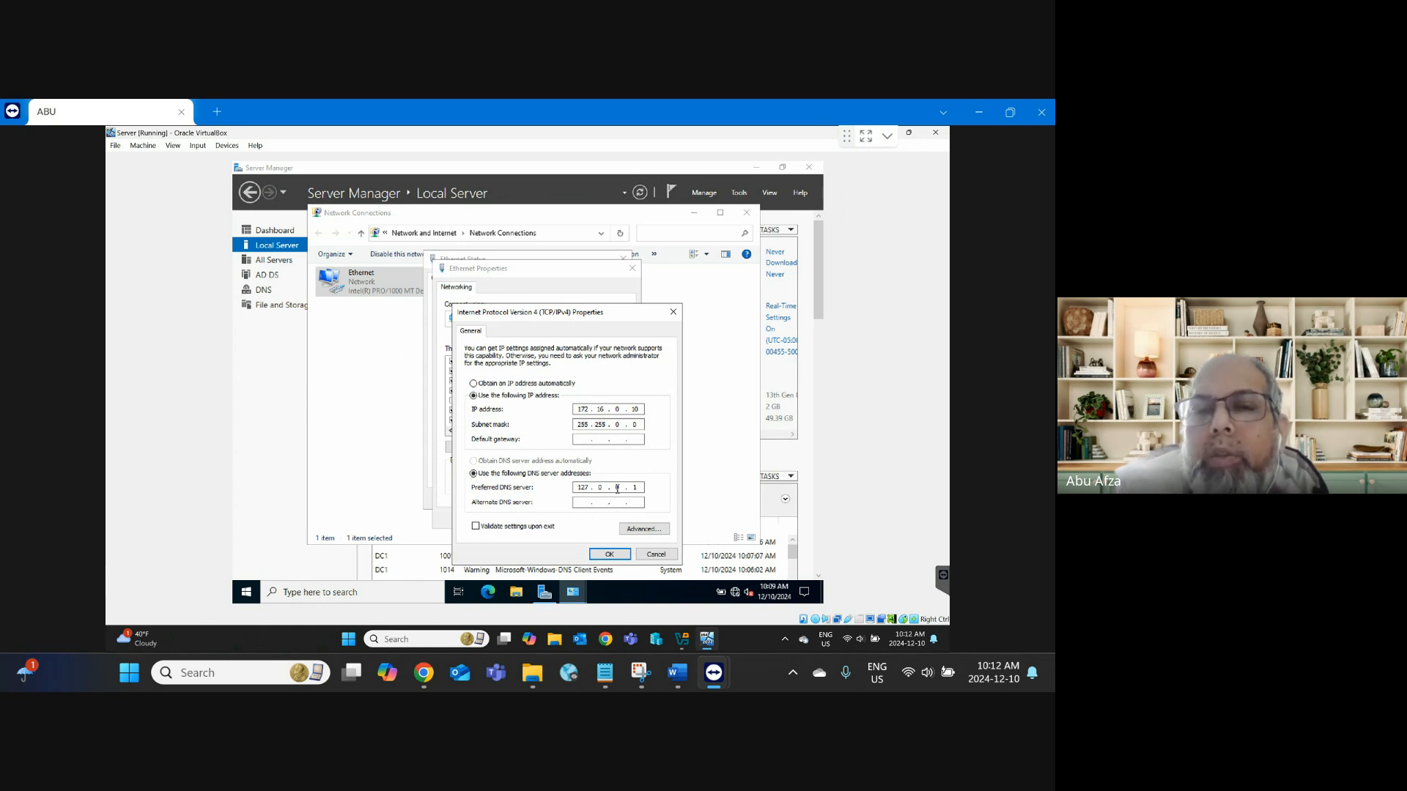
# Step: Edit the preferred DNS entry, then close the IPv4, Ethernet and Network Connections windows
pyautogui.doubleClick(583, 488)
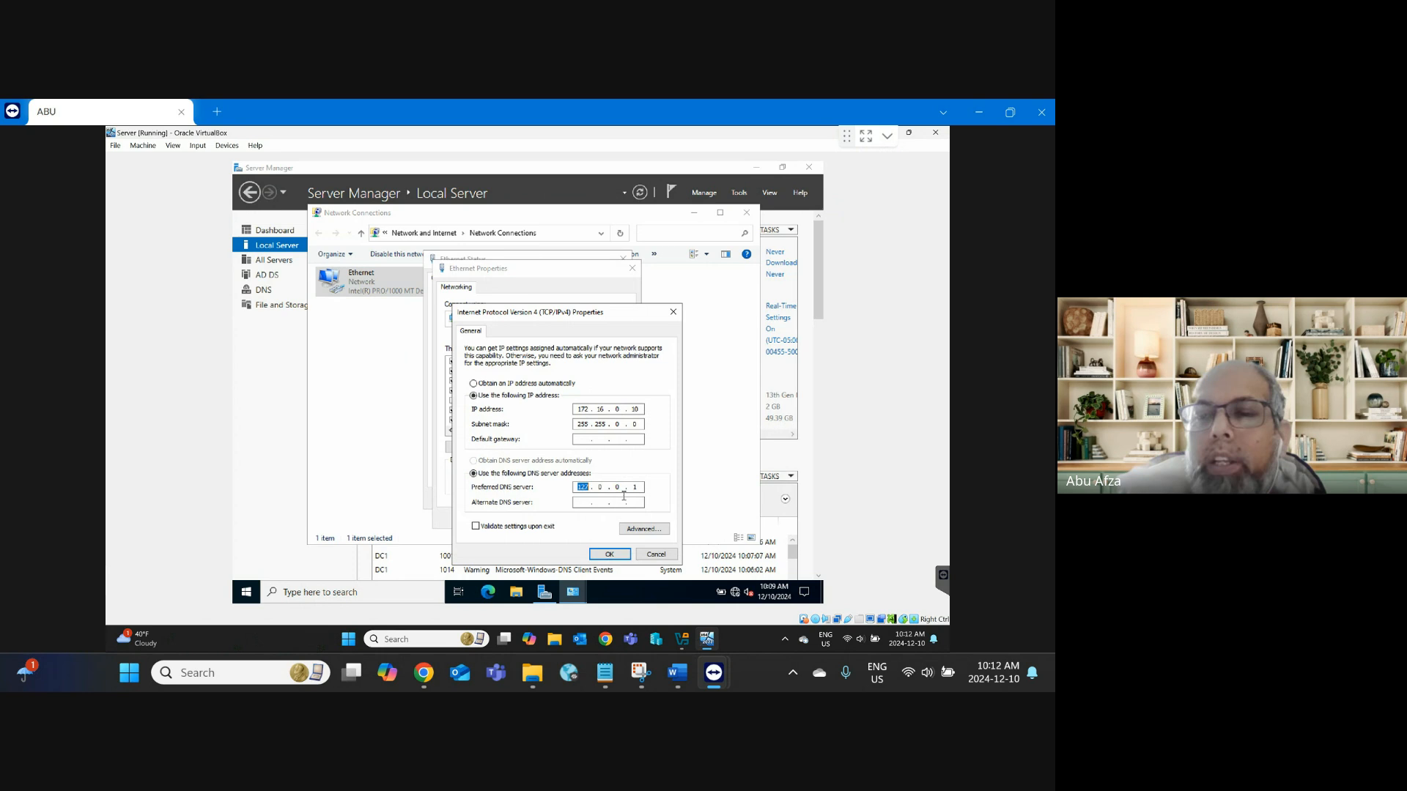
pyautogui.write('1')
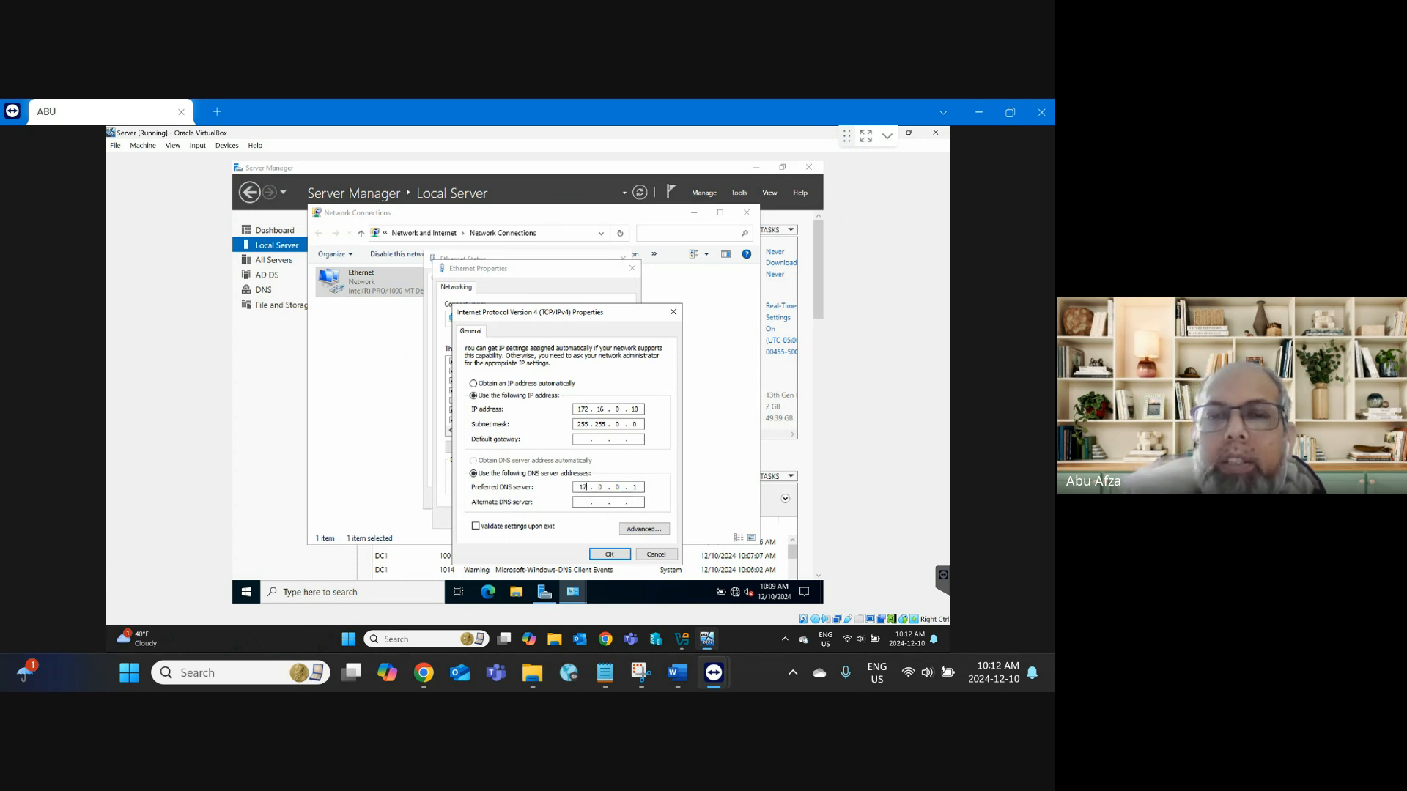
pyautogui.write('72')
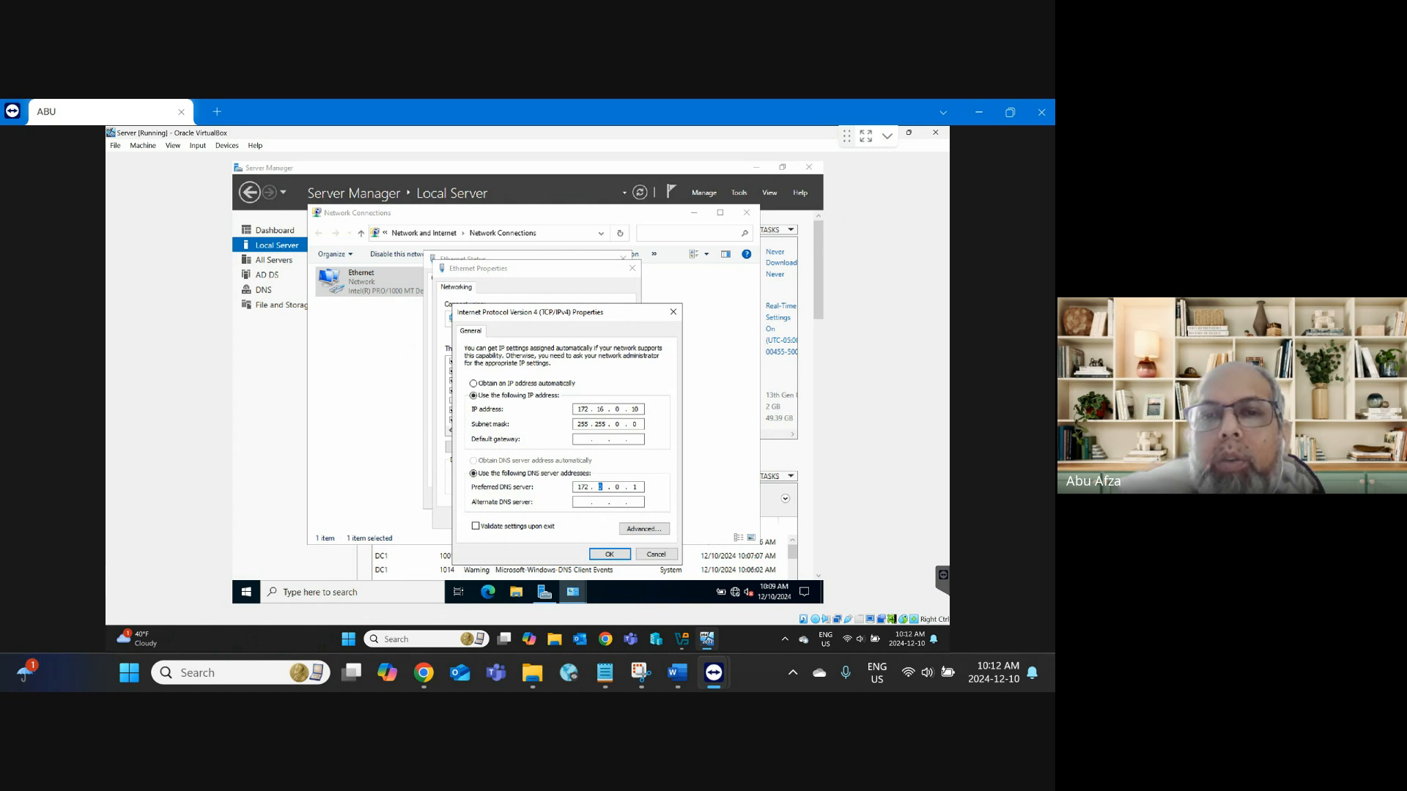
pyautogui.write('16')
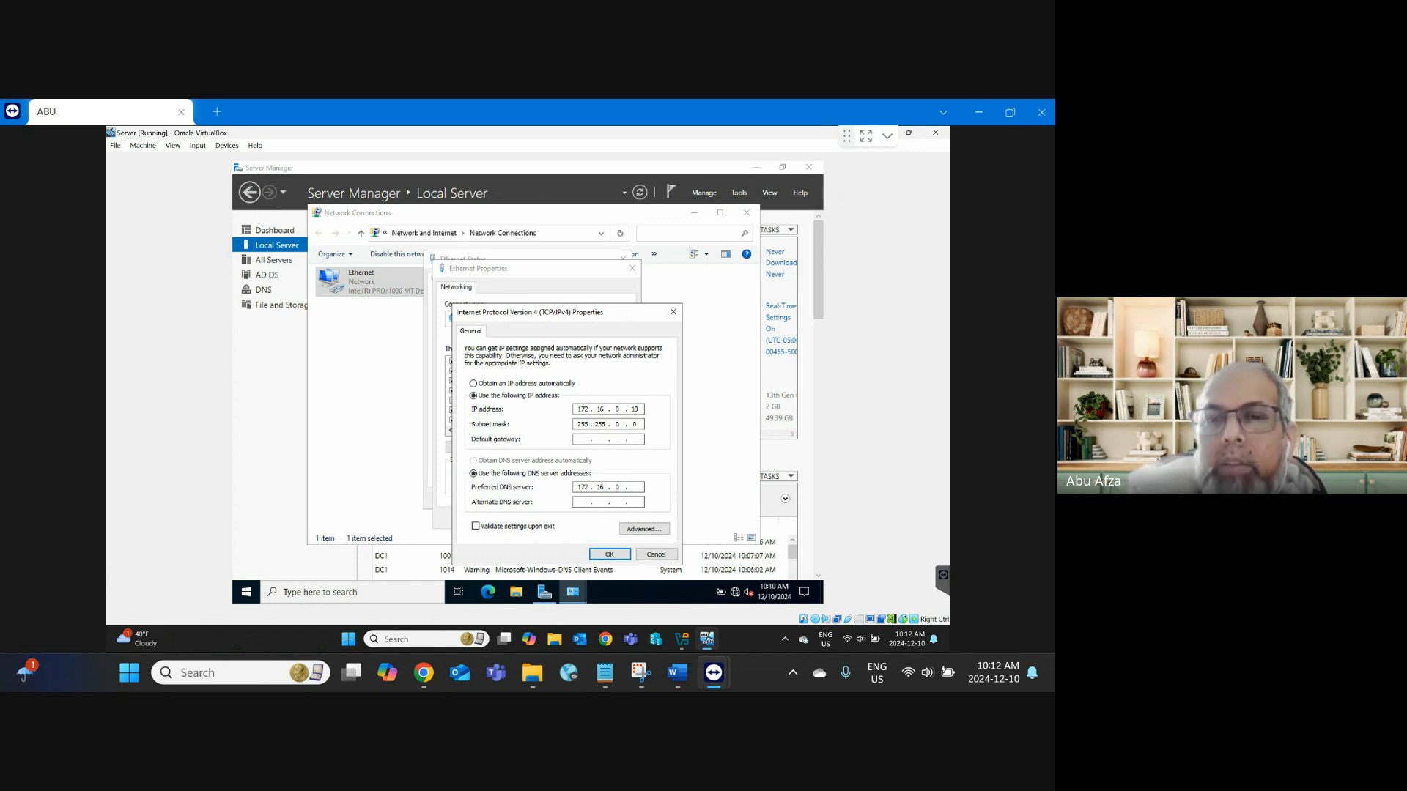
pyautogui.write('20')
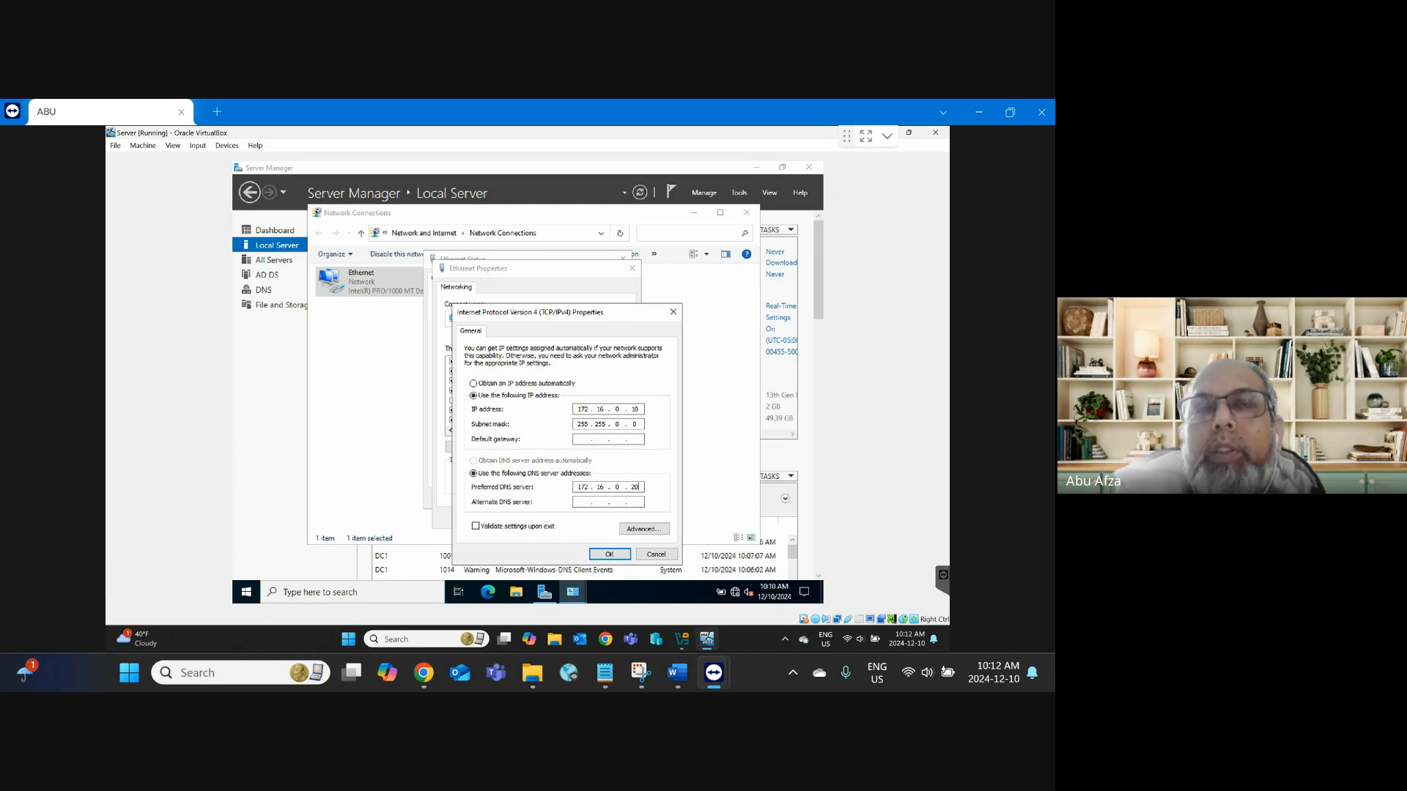
pyautogui.click(617, 561)
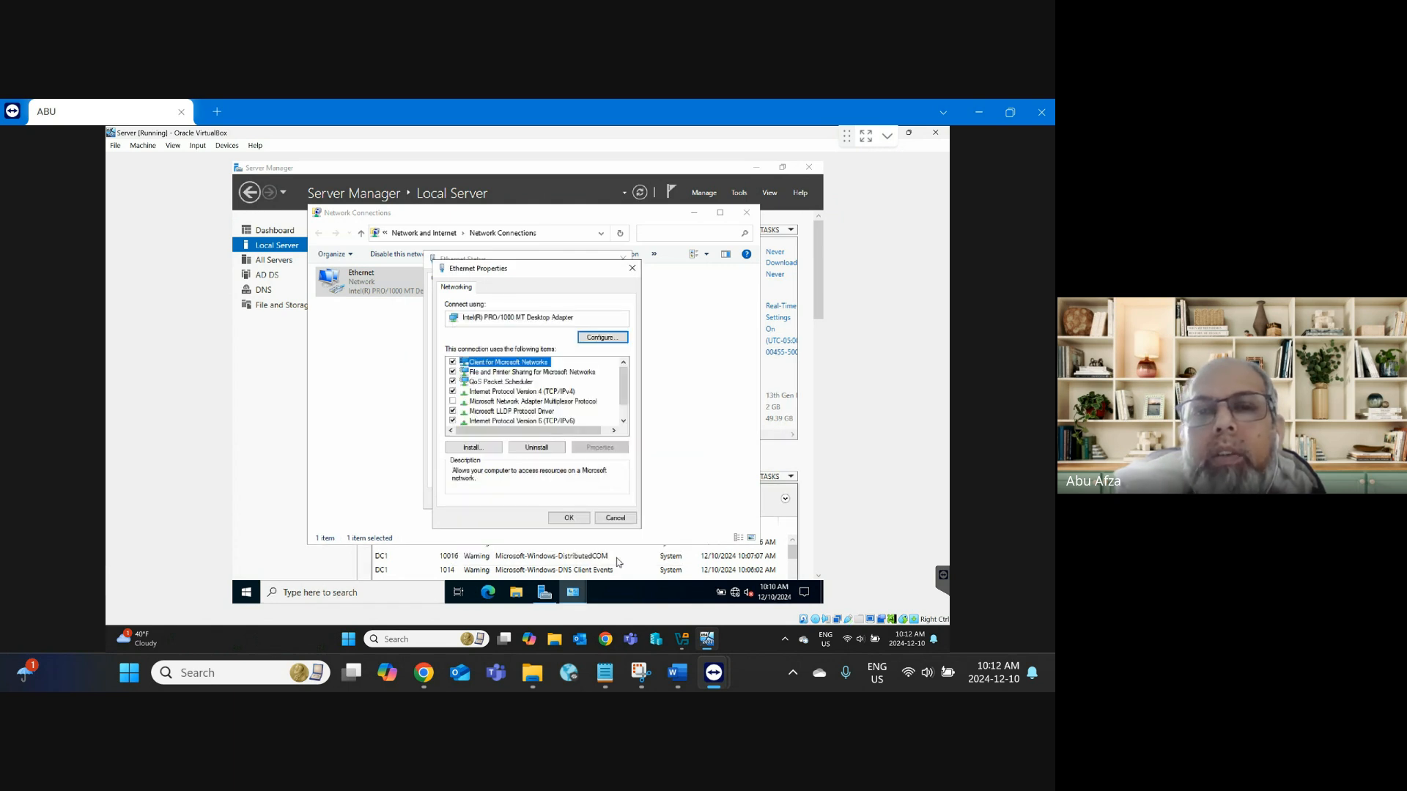
pyautogui.click(575, 518)
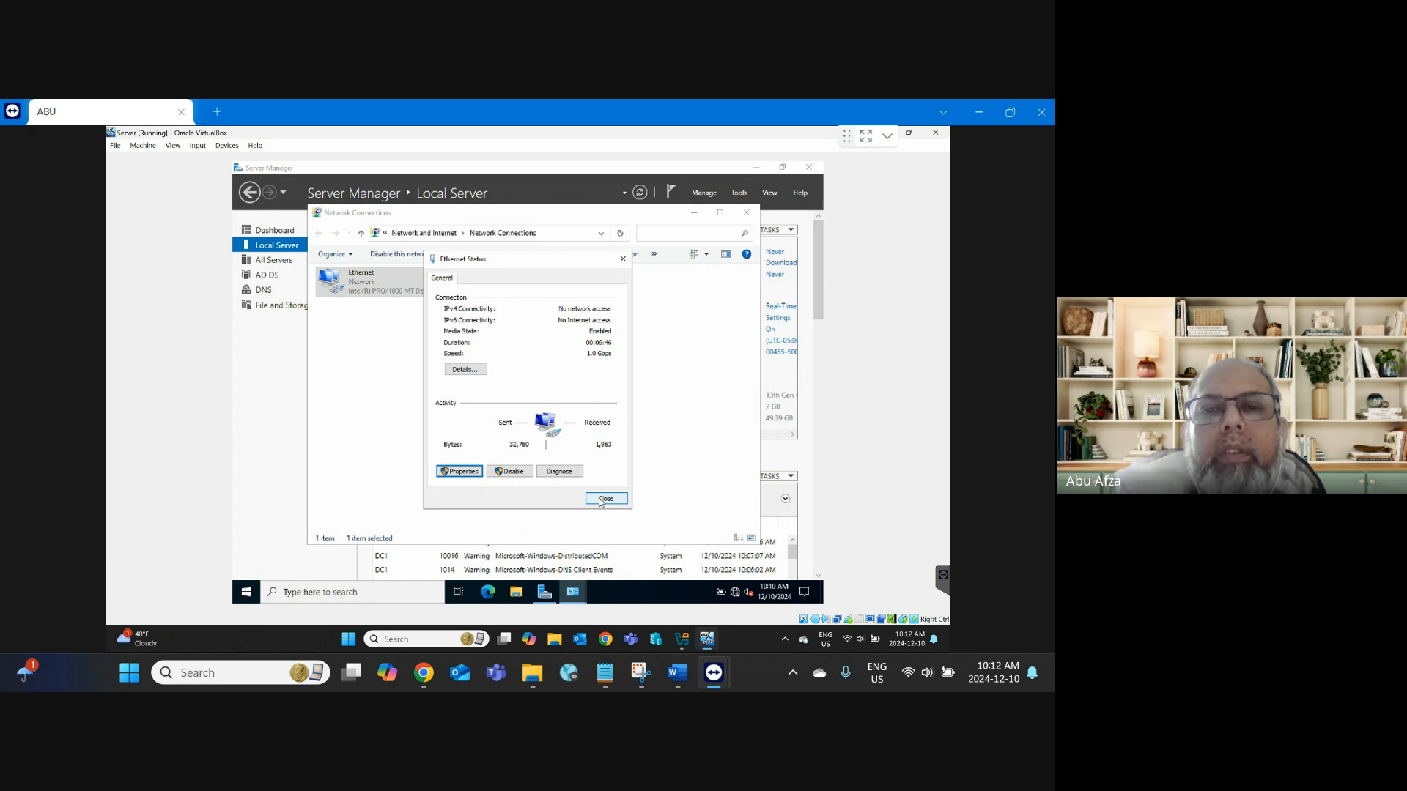
pyautogui.click(603, 499)
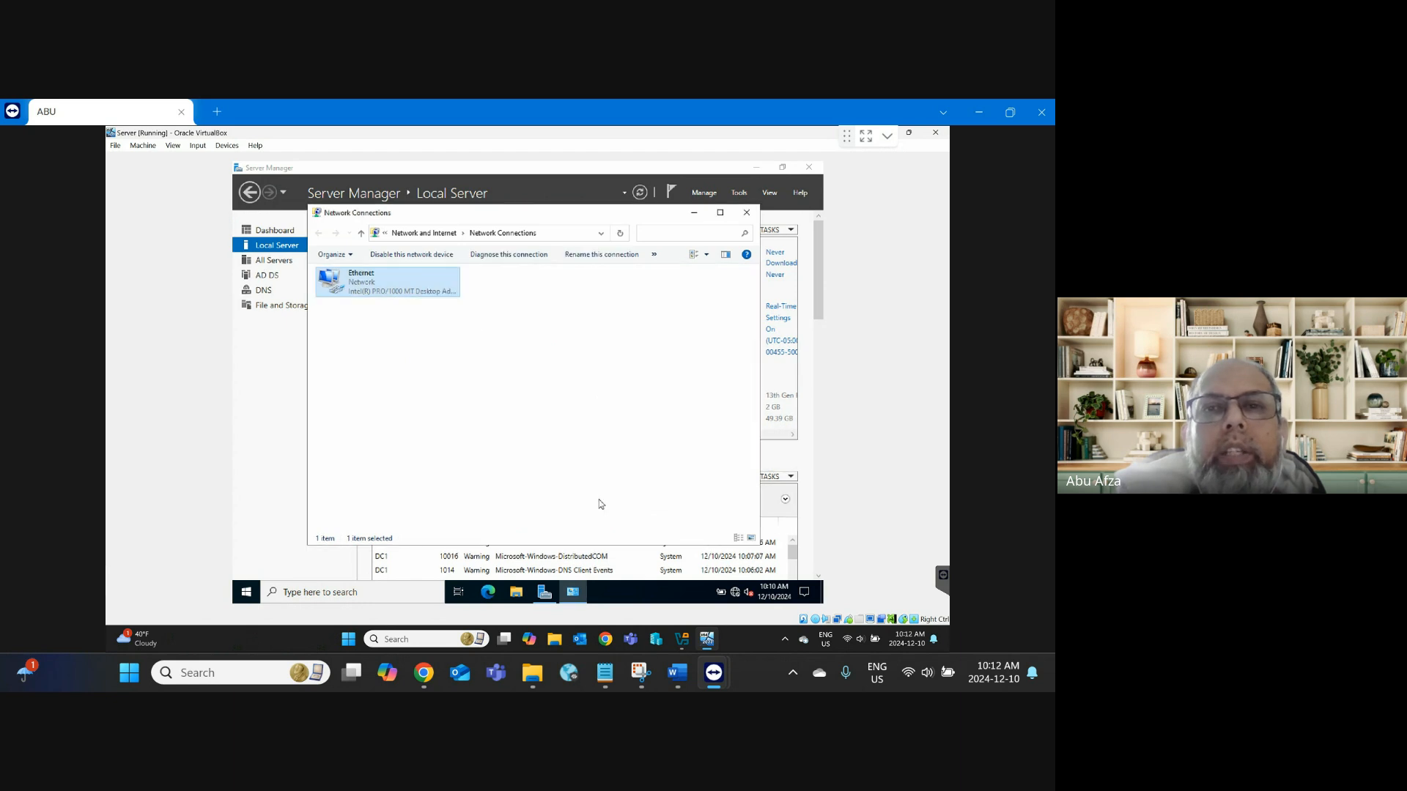
pyautogui.click(746, 212)
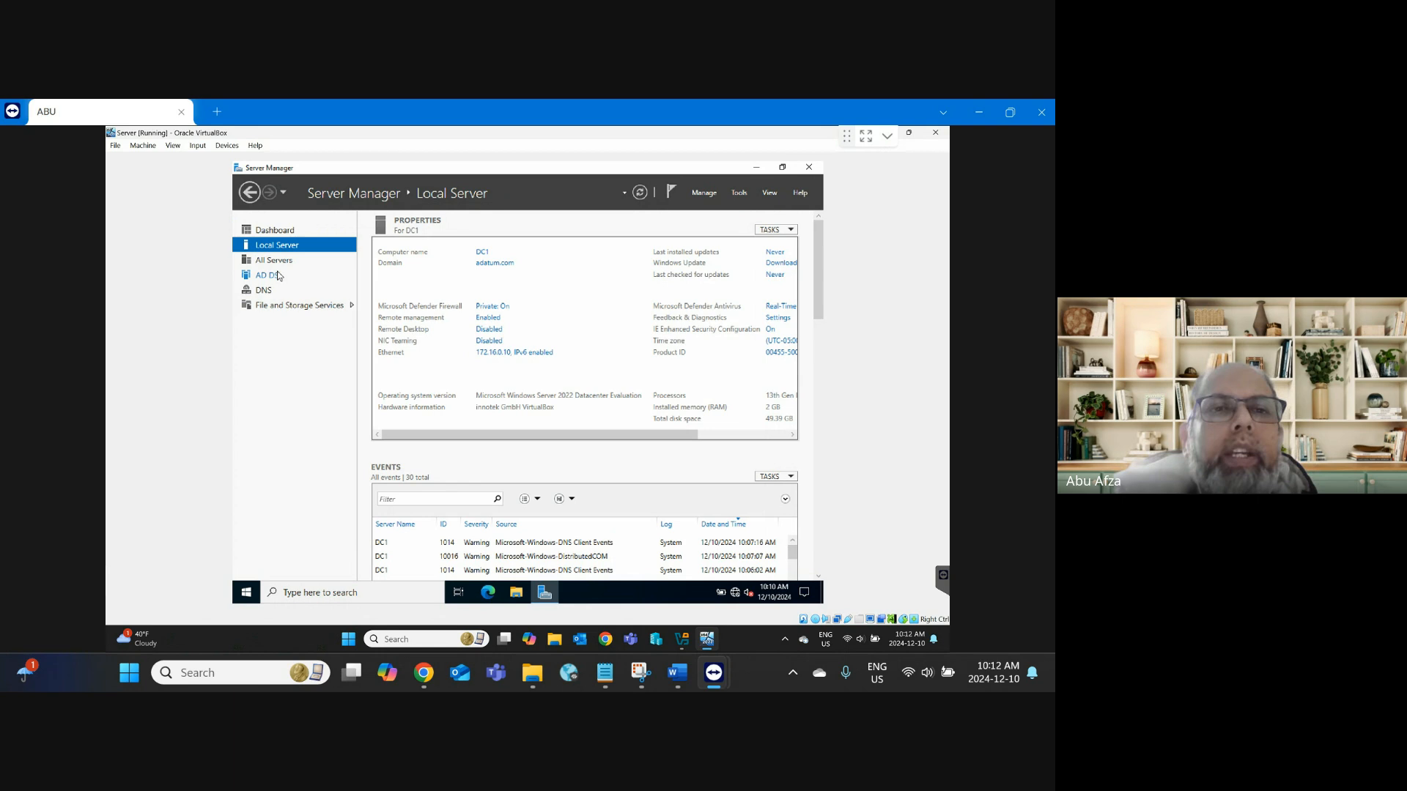
# Step: Open Server Manager's Tools menu, then switch to the Word lab guide at steps 16–21
pyautogui.click(736, 194)
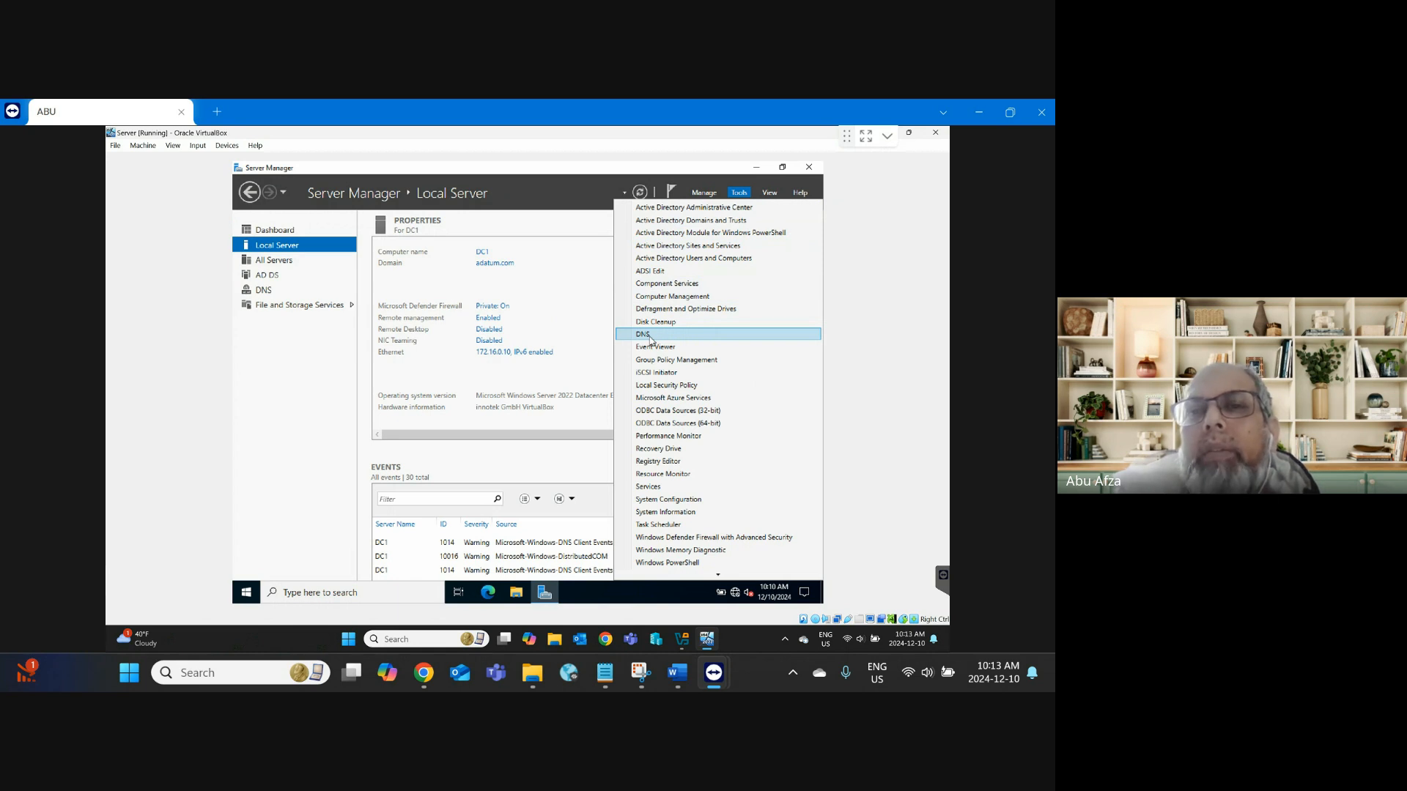
pyautogui.click(677, 687)
pyautogui.scroll(-5, 466, 551)
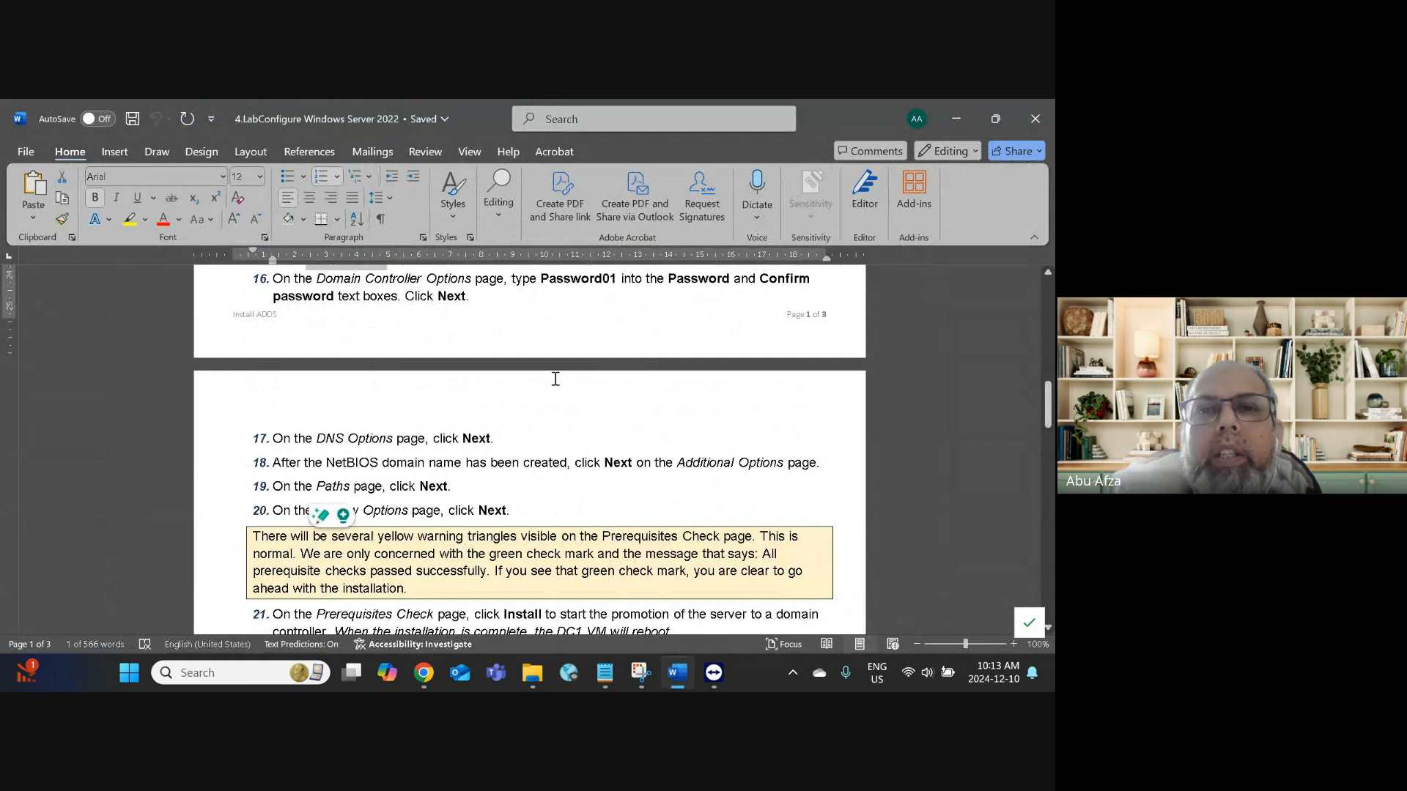
# Step: Select the password value given in step 16 of the lab guide
pyautogui.scroll(3, 557, 377)
pyautogui.click(596, 397)
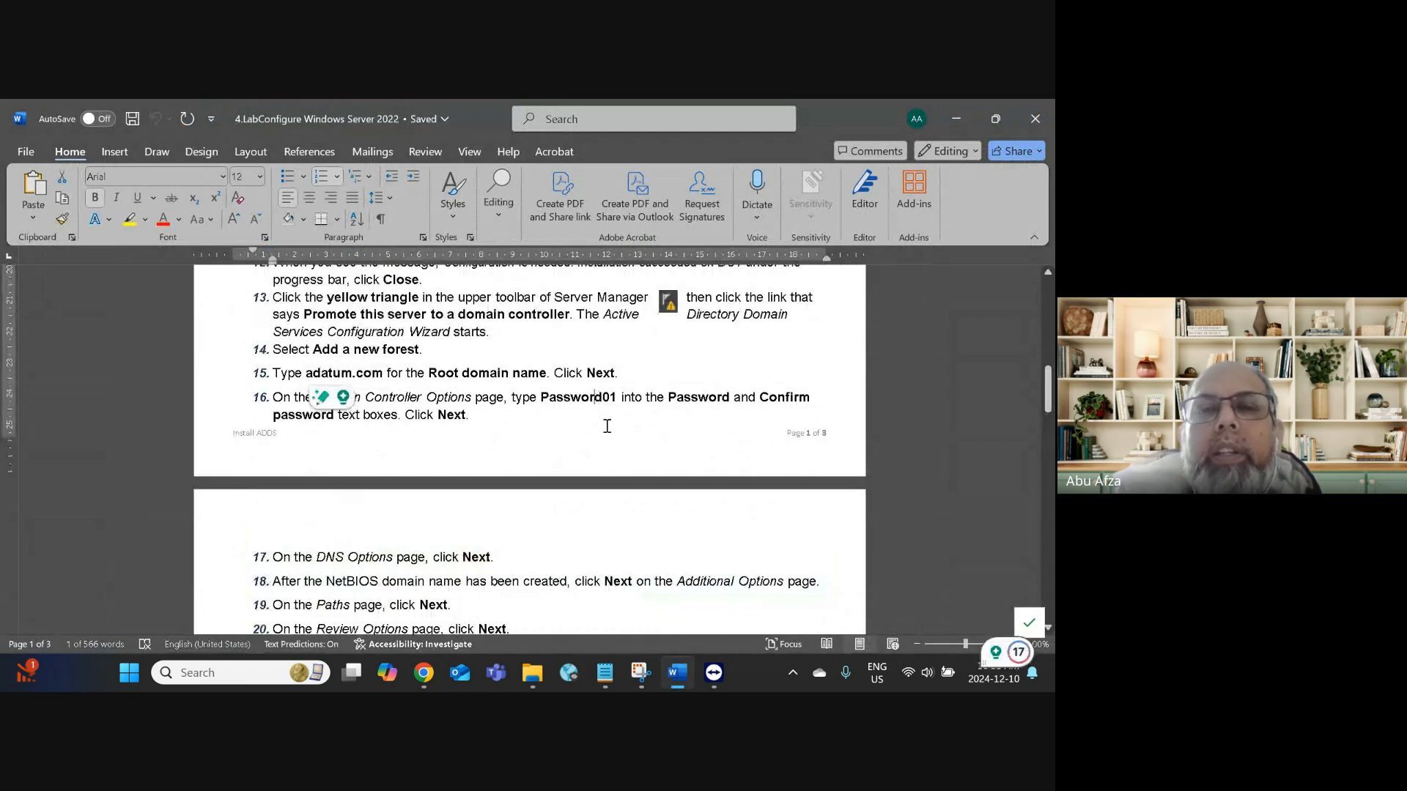
pyautogui.doubleClick(579, 397)
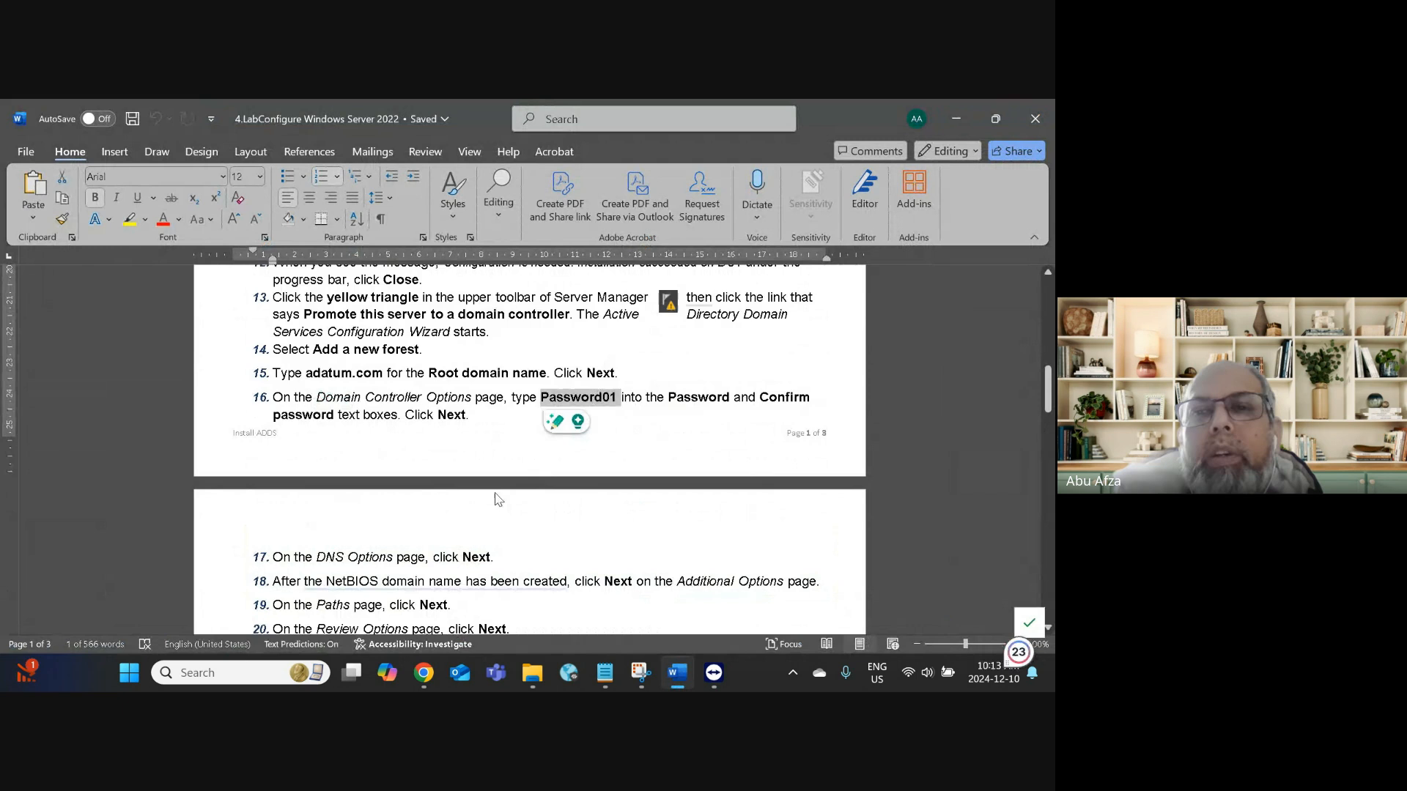
# Step: Read down to step 26, highlight its Domain Profile firewall instruction, then minimize Word
pyautogui.scroll(-3, 505, 522)
pyautogui.scroll(-4, 505, 522)
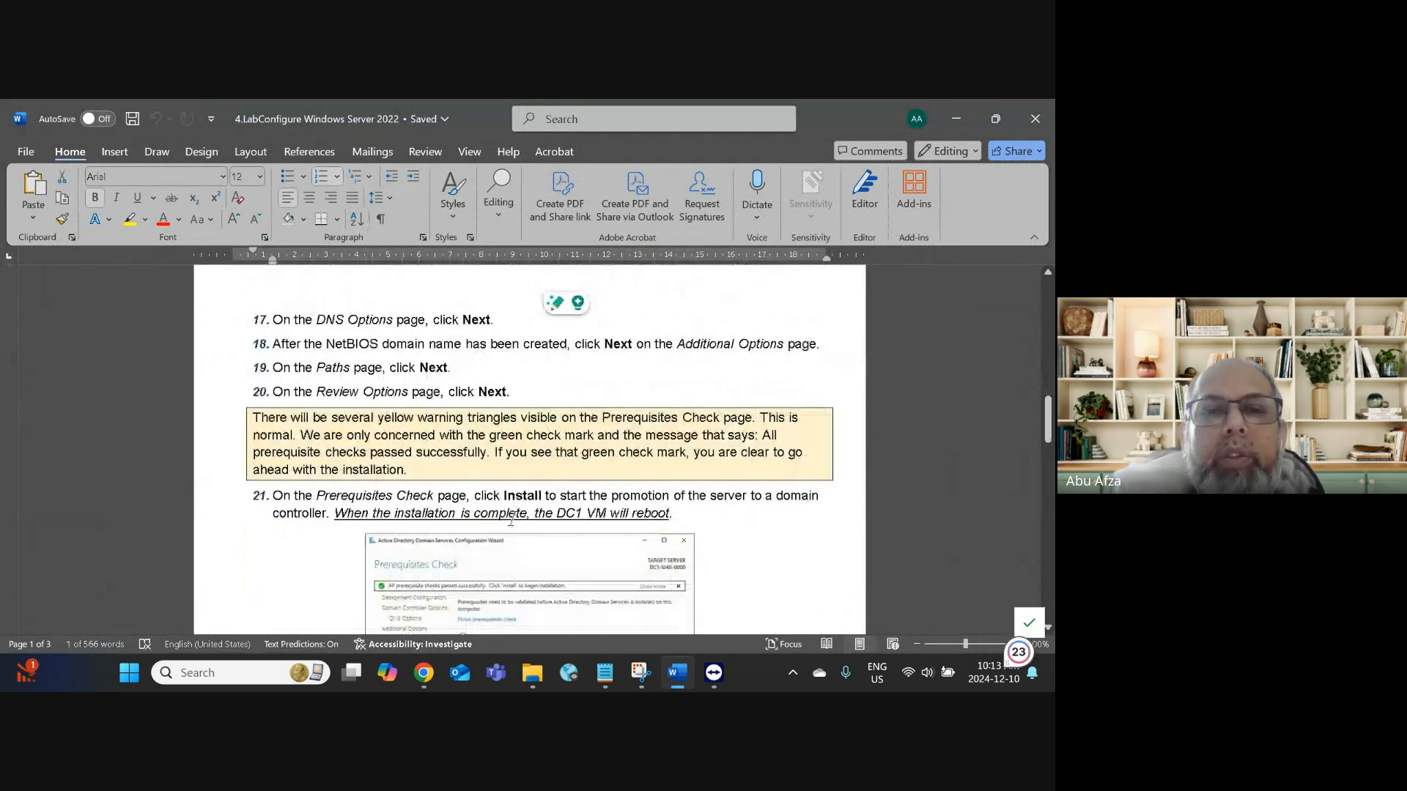
pyautogui.scroll(-3, 513, 522)
pyautogui.scroll(-4, 512, 521)
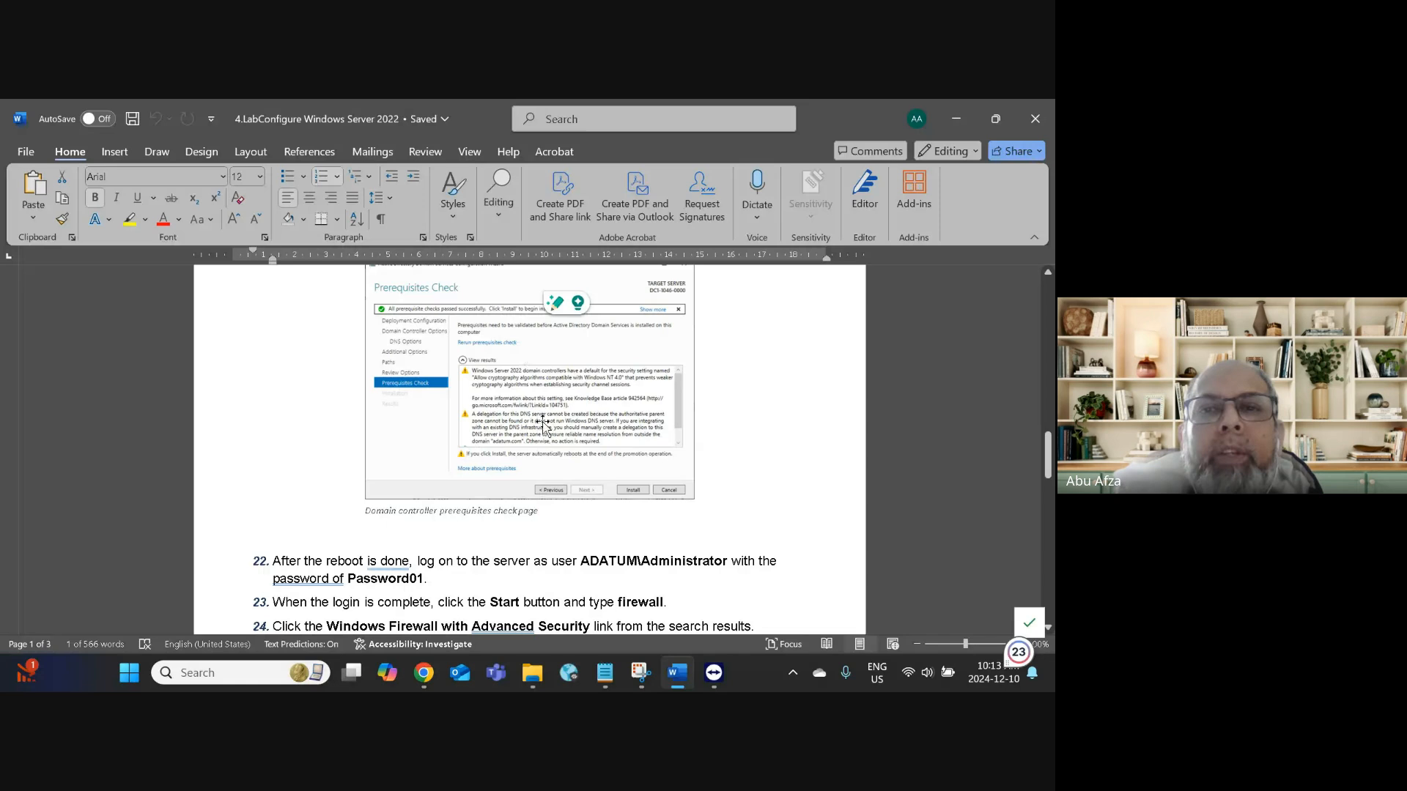
pyautogui.scroll(-3, 543, 423)
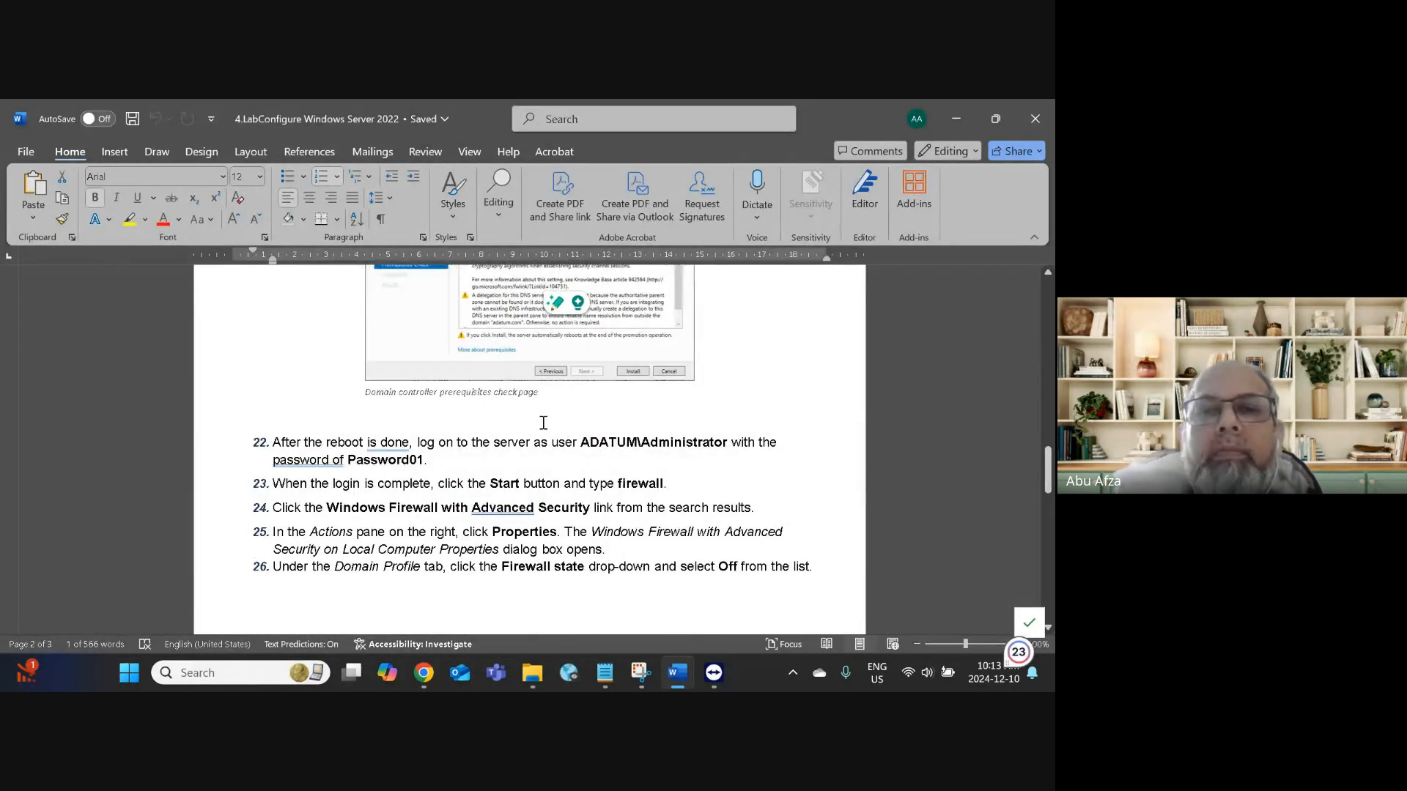
pyautogui.scroll(-3, 541, 421)
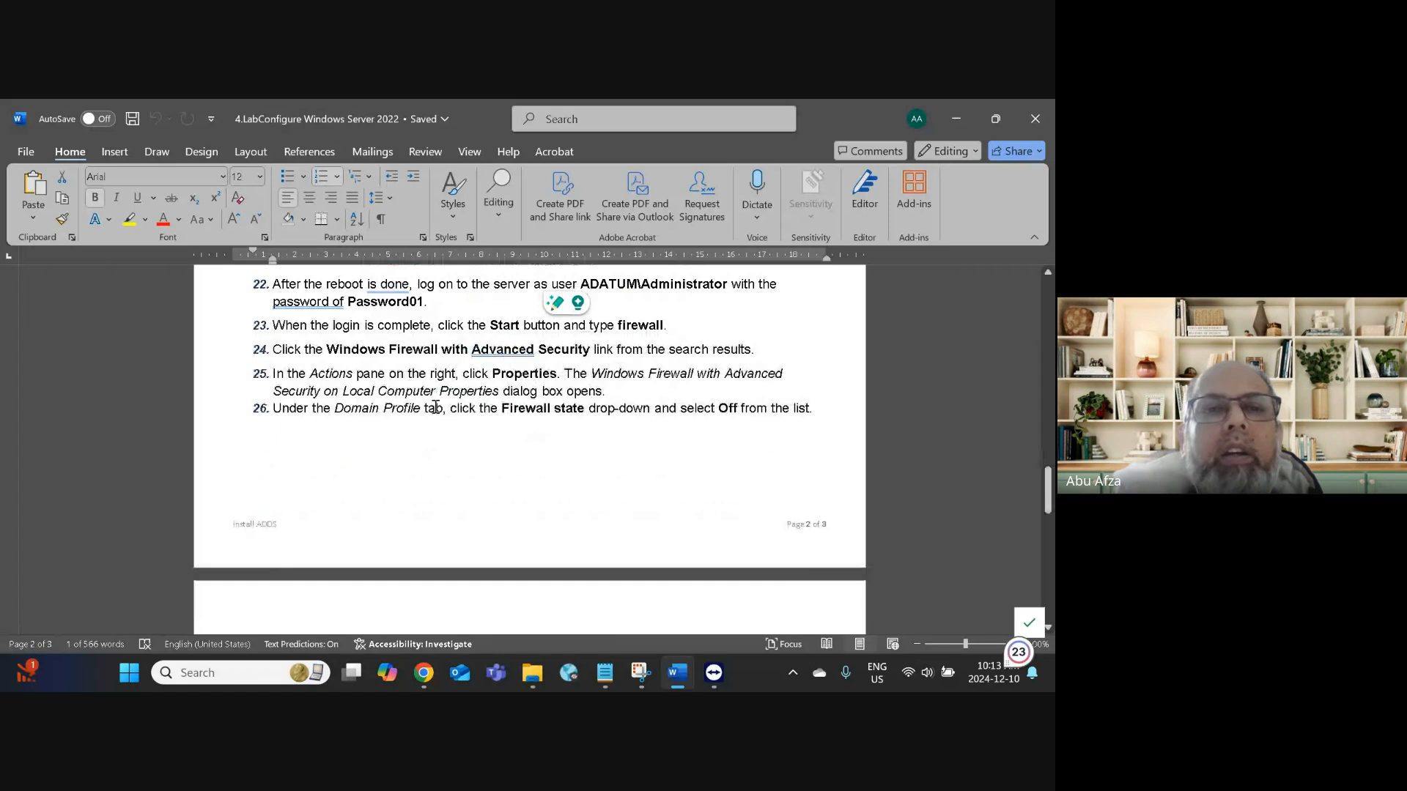
pyautogui.moveTo(336, 408); pyautogui.dragTo(650, 414)
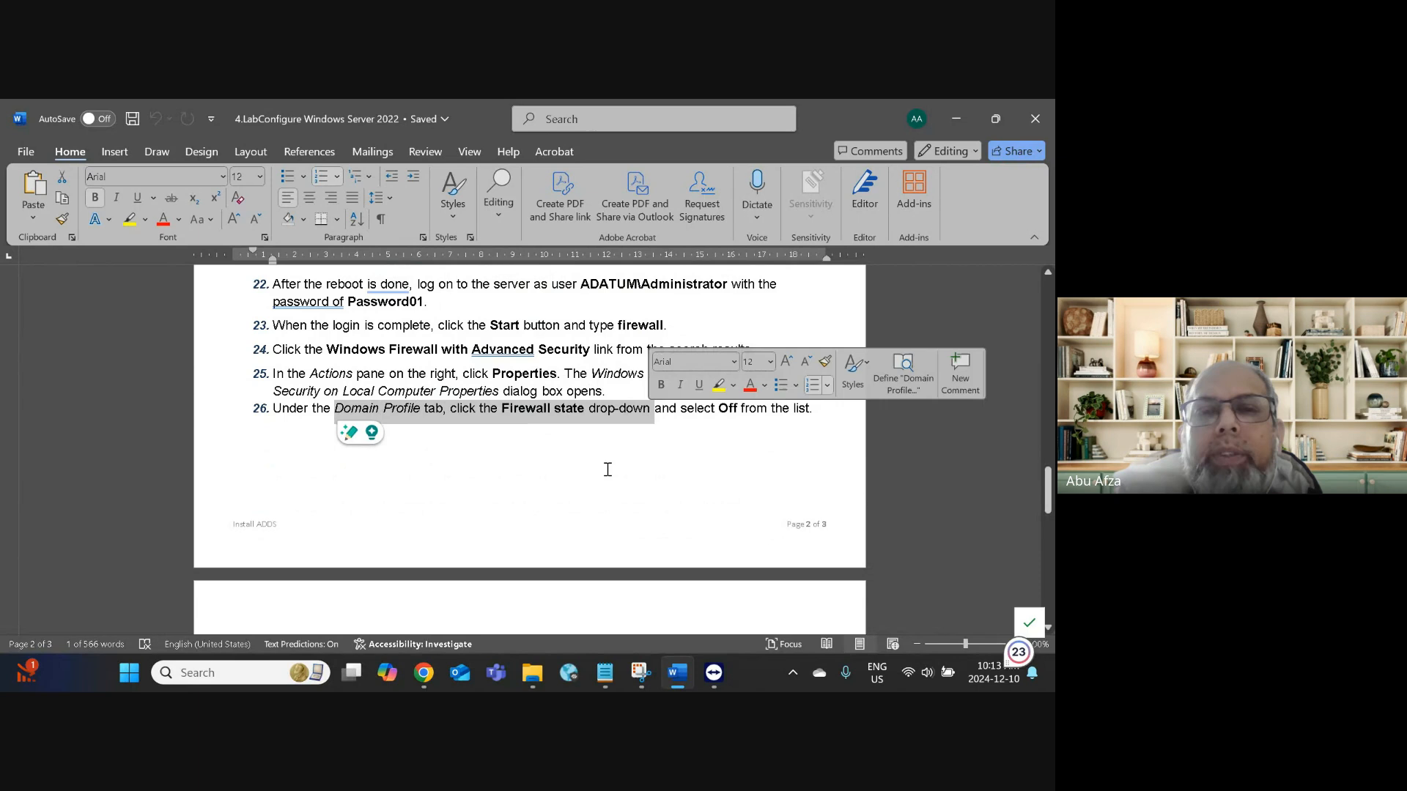
pyautogui.scroll(-5, 609, 477)
pyautogui.scroll(-3, 610, 499)
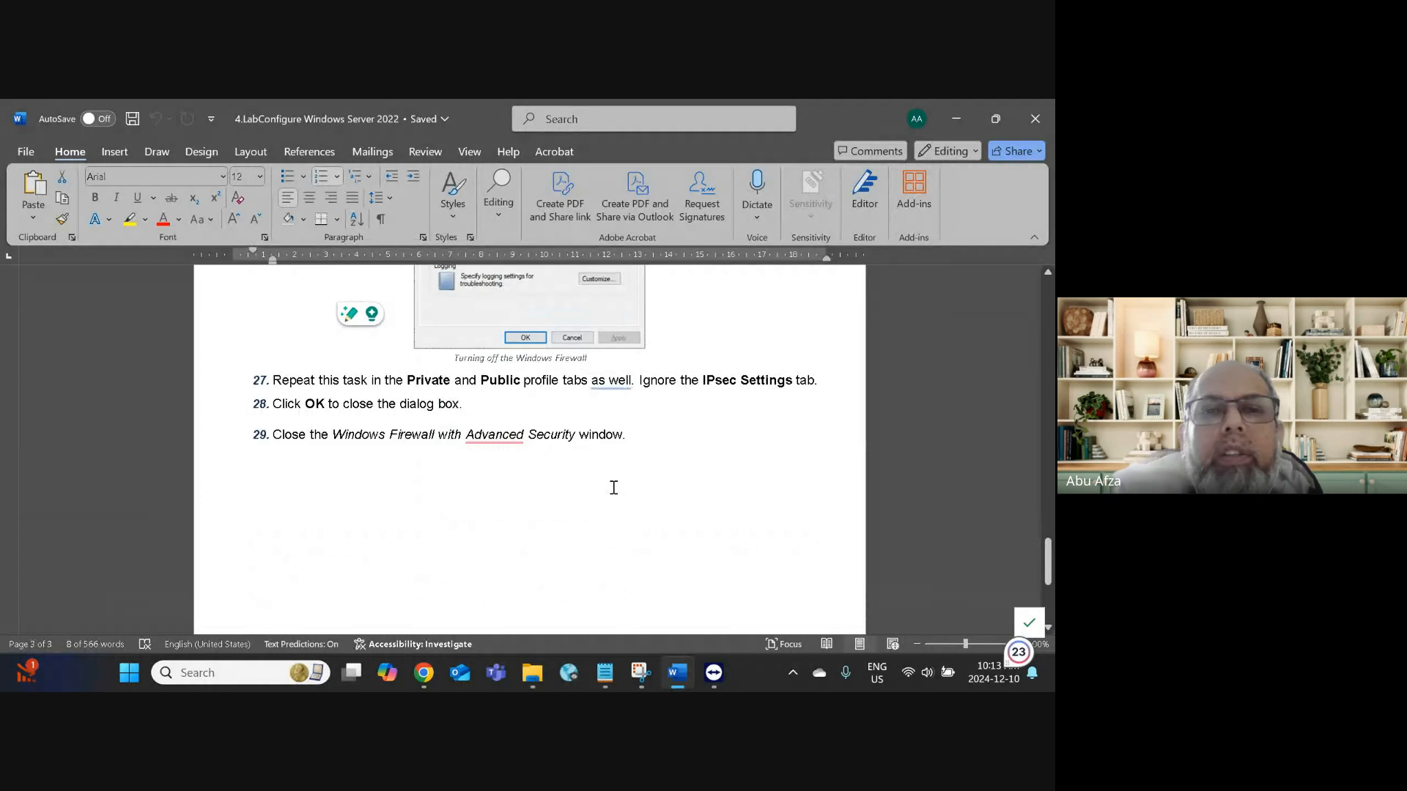
pyautogui.scroll(-5, 614, 488)
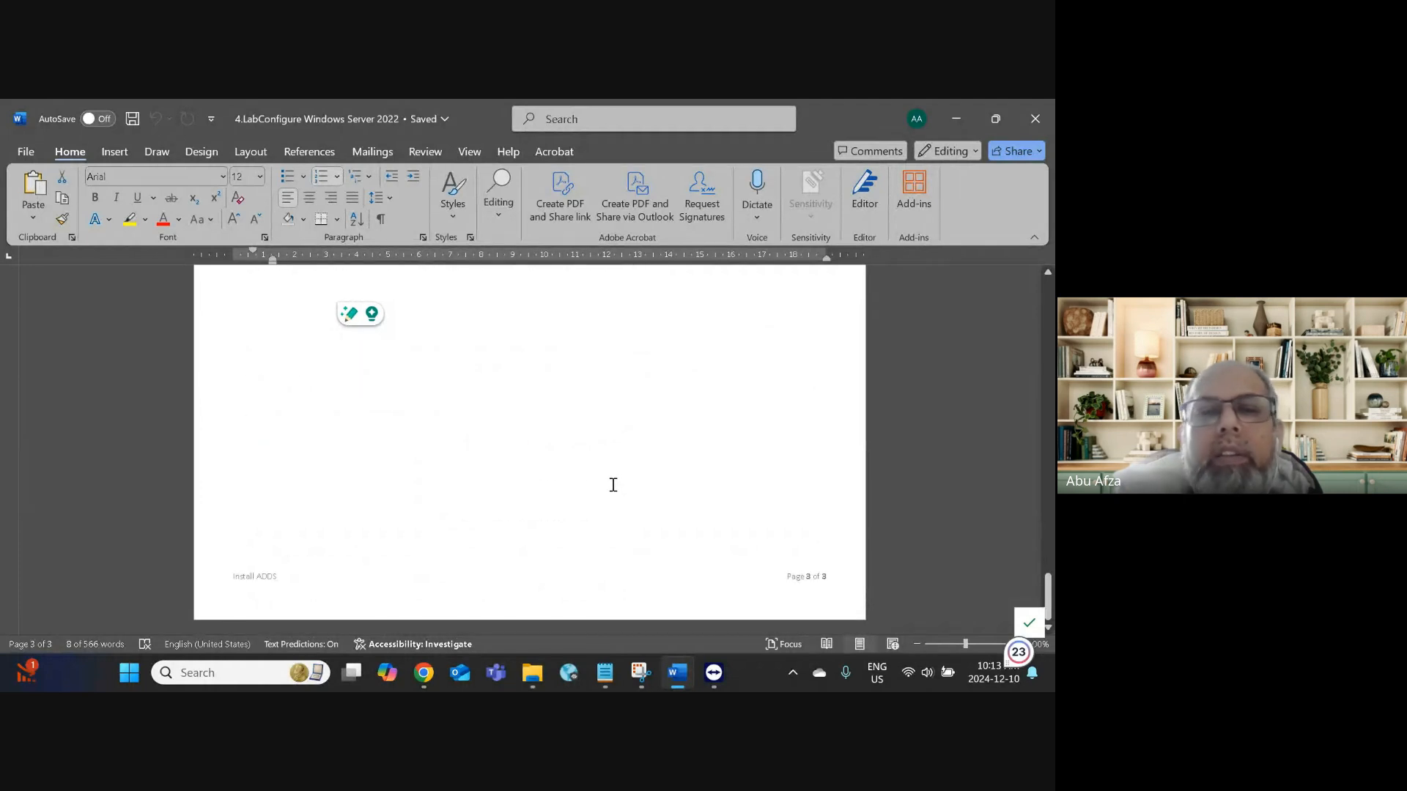
pyautogui.scroll(5, 613, 484)
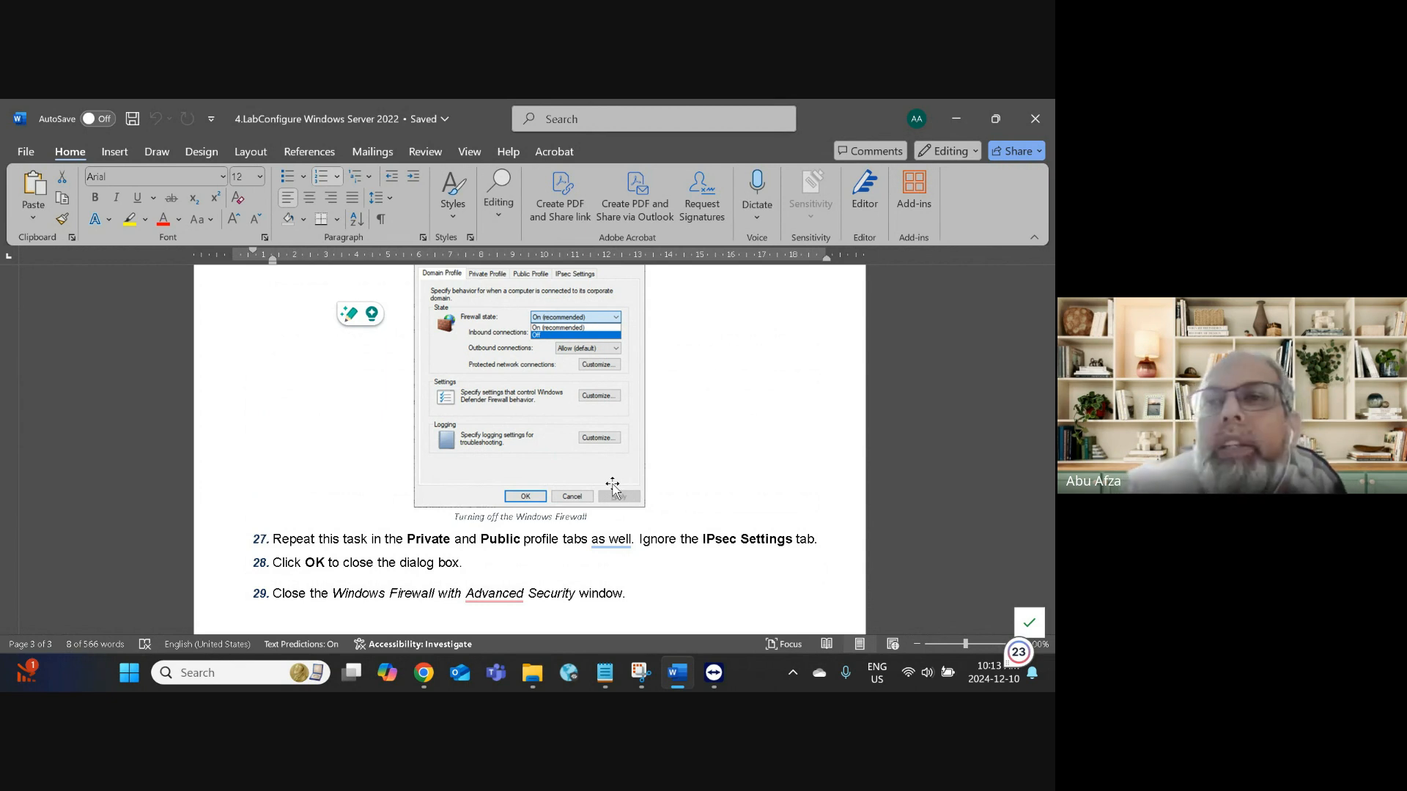
pyautogui.click(956, 119)
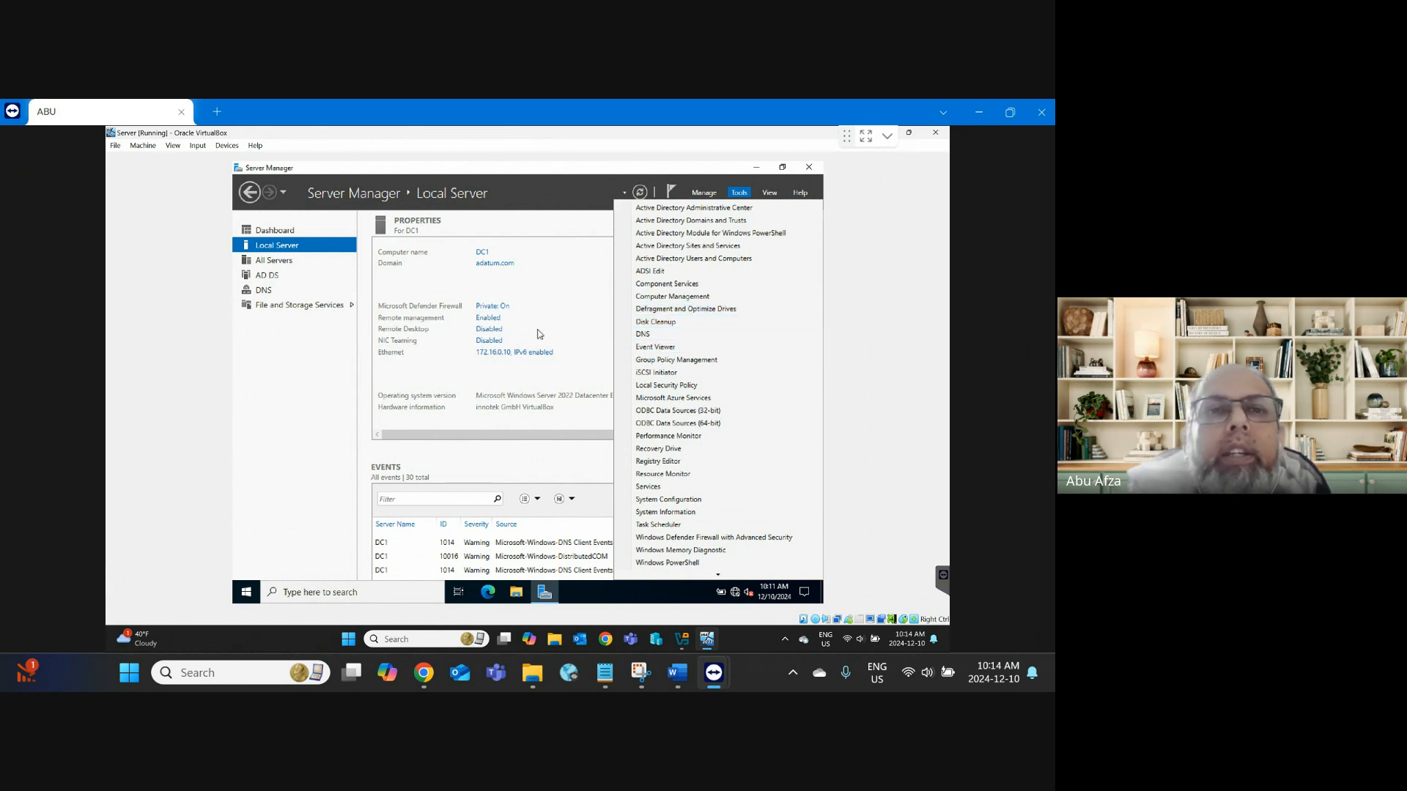
# Step: Launch Active Directory Users and Computers from Tools and maximize its window
pyautogui.click(700, 261)
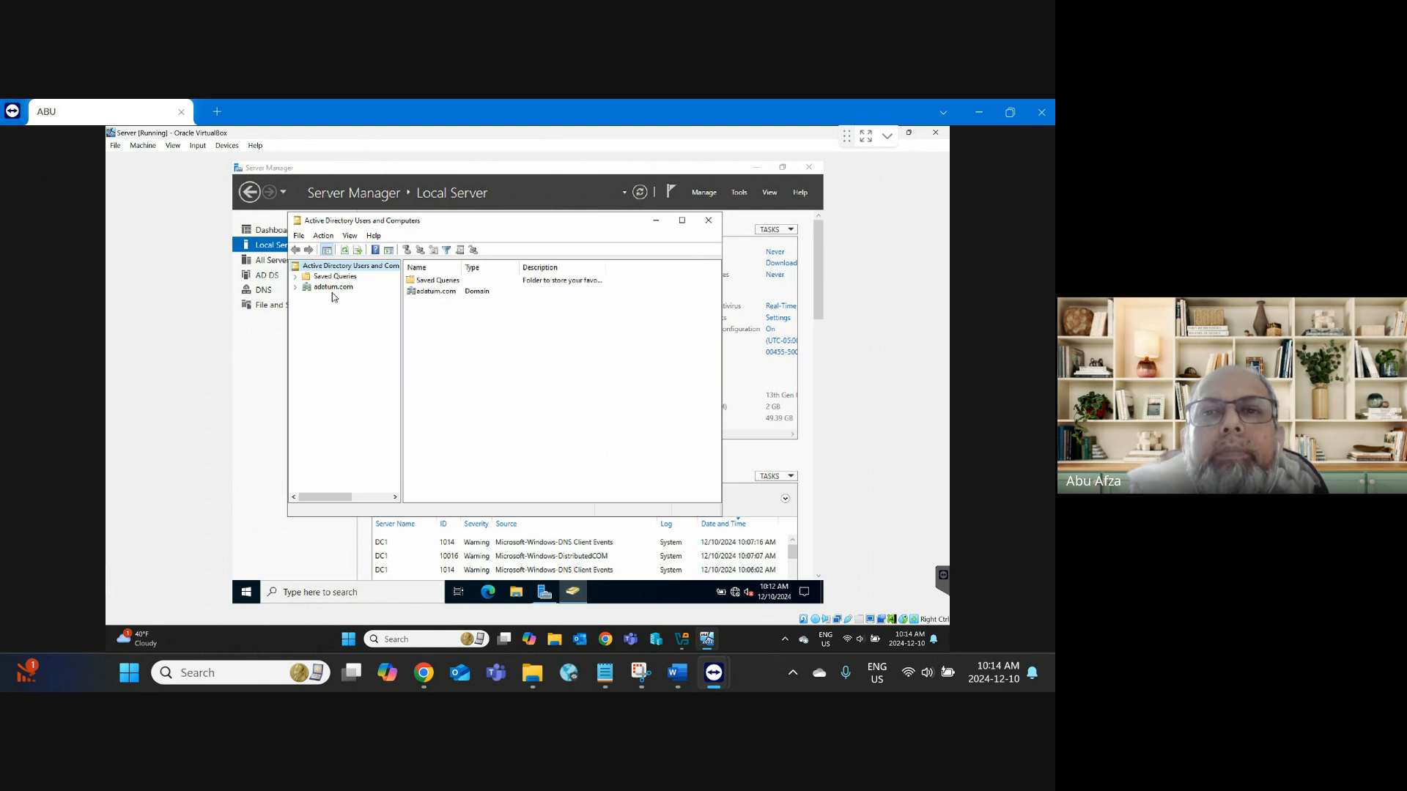
pyautogui.click(682, 222)
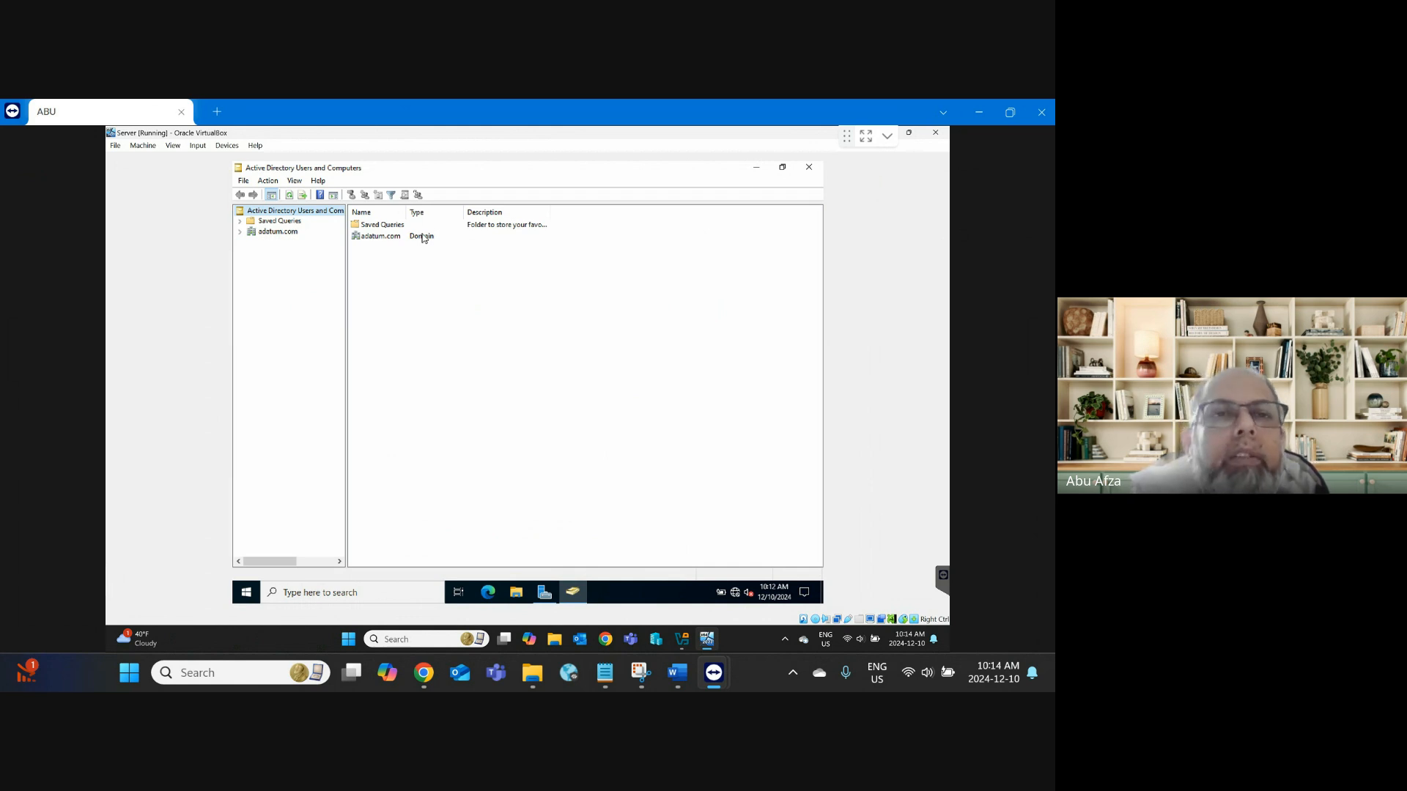
# Step: Expand adatum.com, open the Users container, and widen the Name and Type columns
pyautogui.click(241, 232)
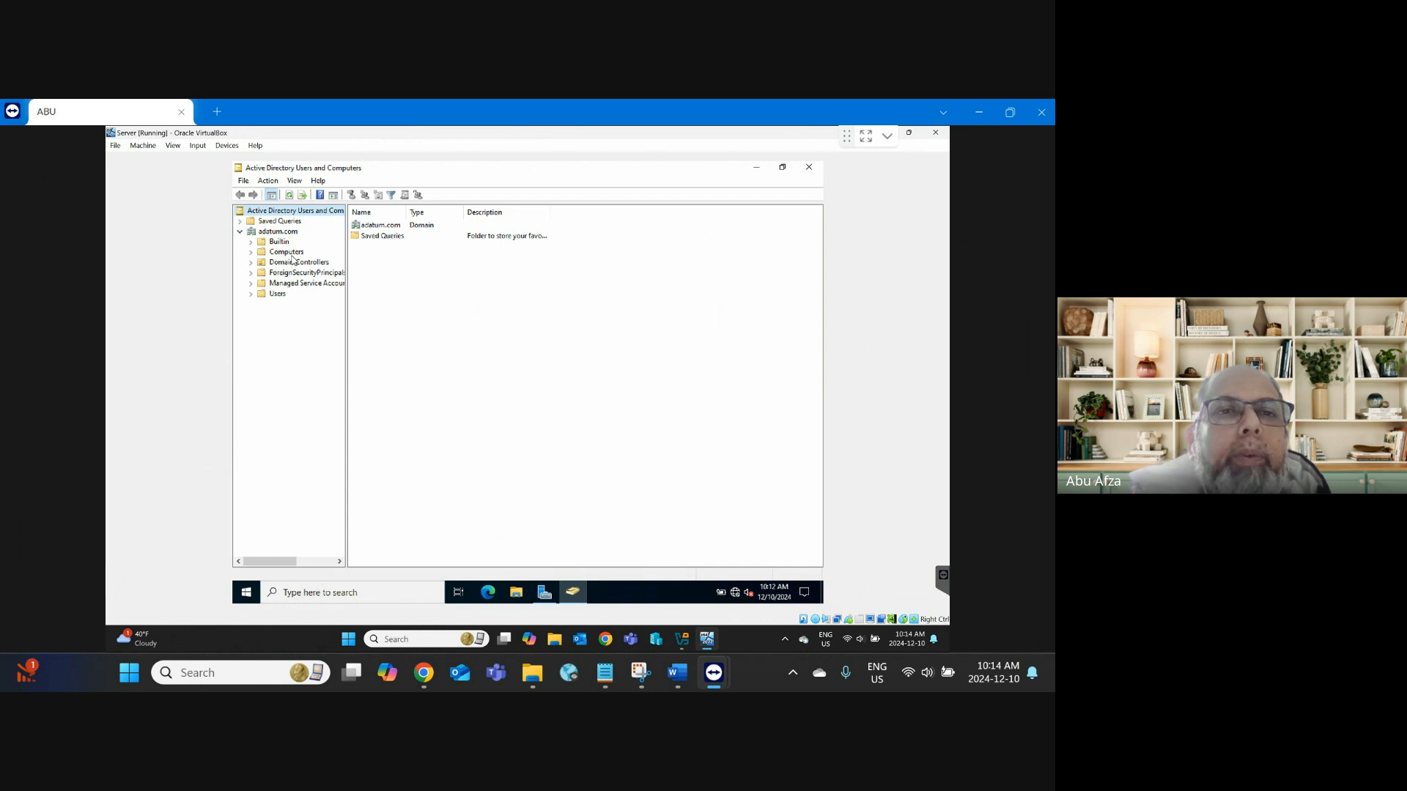
pyautogui.click(271, 295)
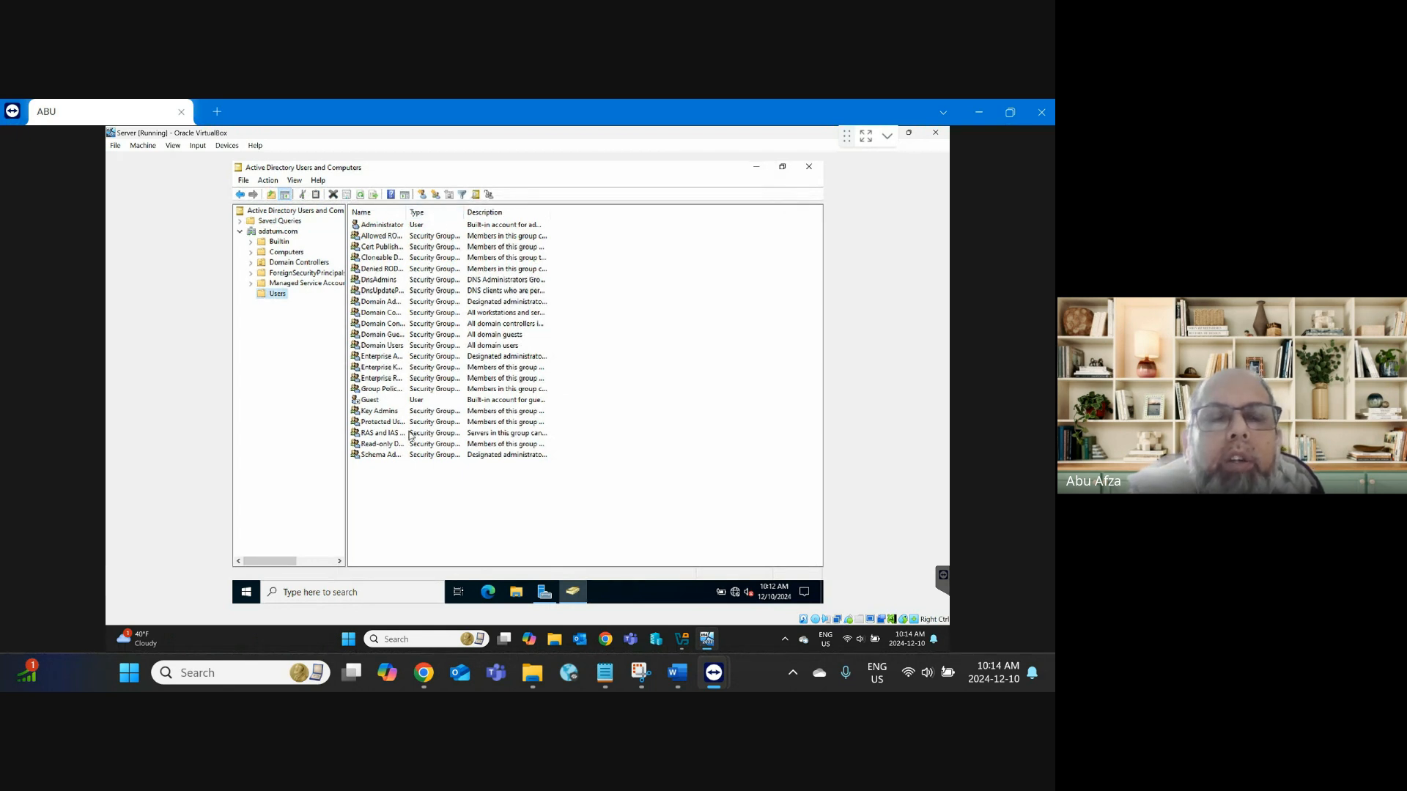
pyautogui.click(407, 211)
pyautogui.moveTo(407, 211); pyautogui.dragTo(505, 220)
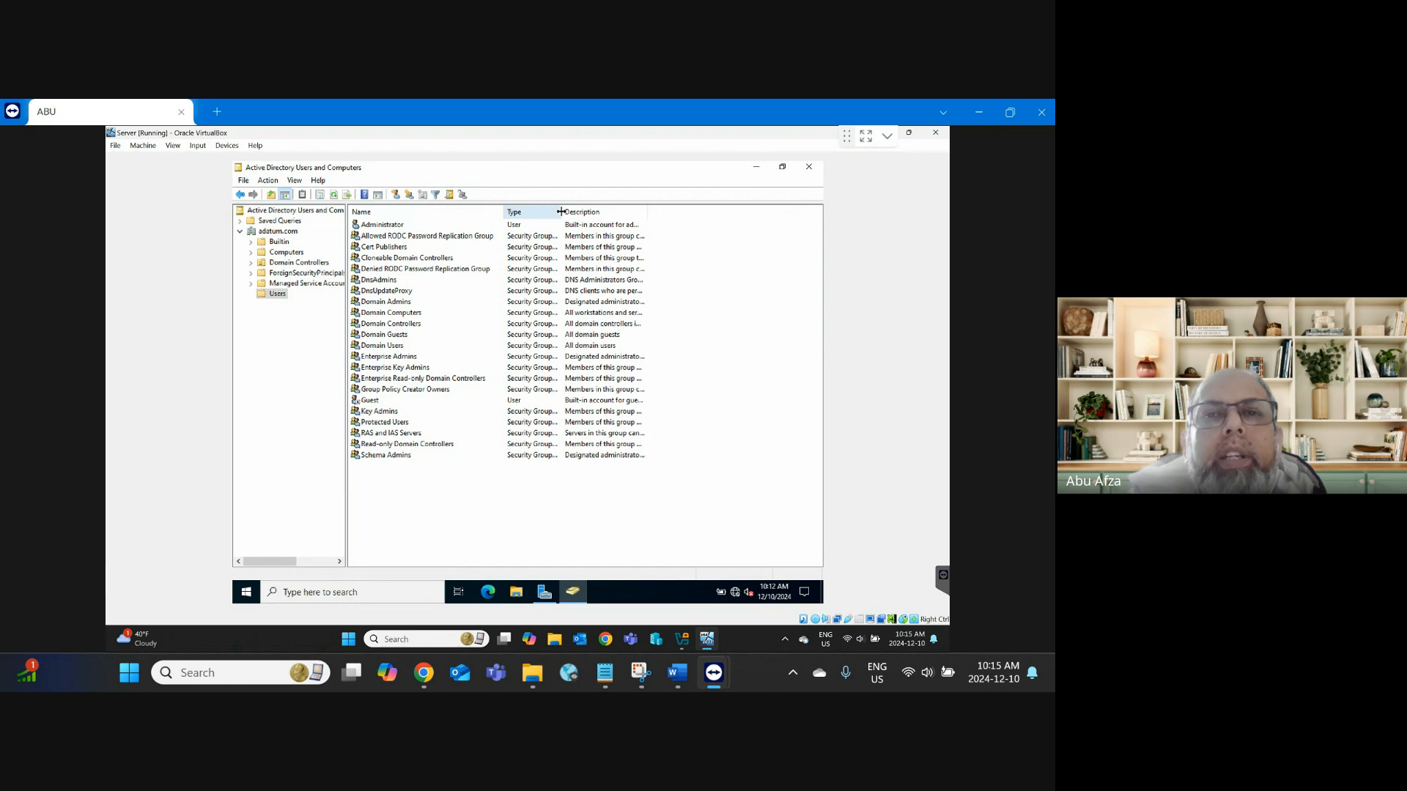
pyautogui.moveTo(562, 212); pyautogui.dragTo(635, 217)
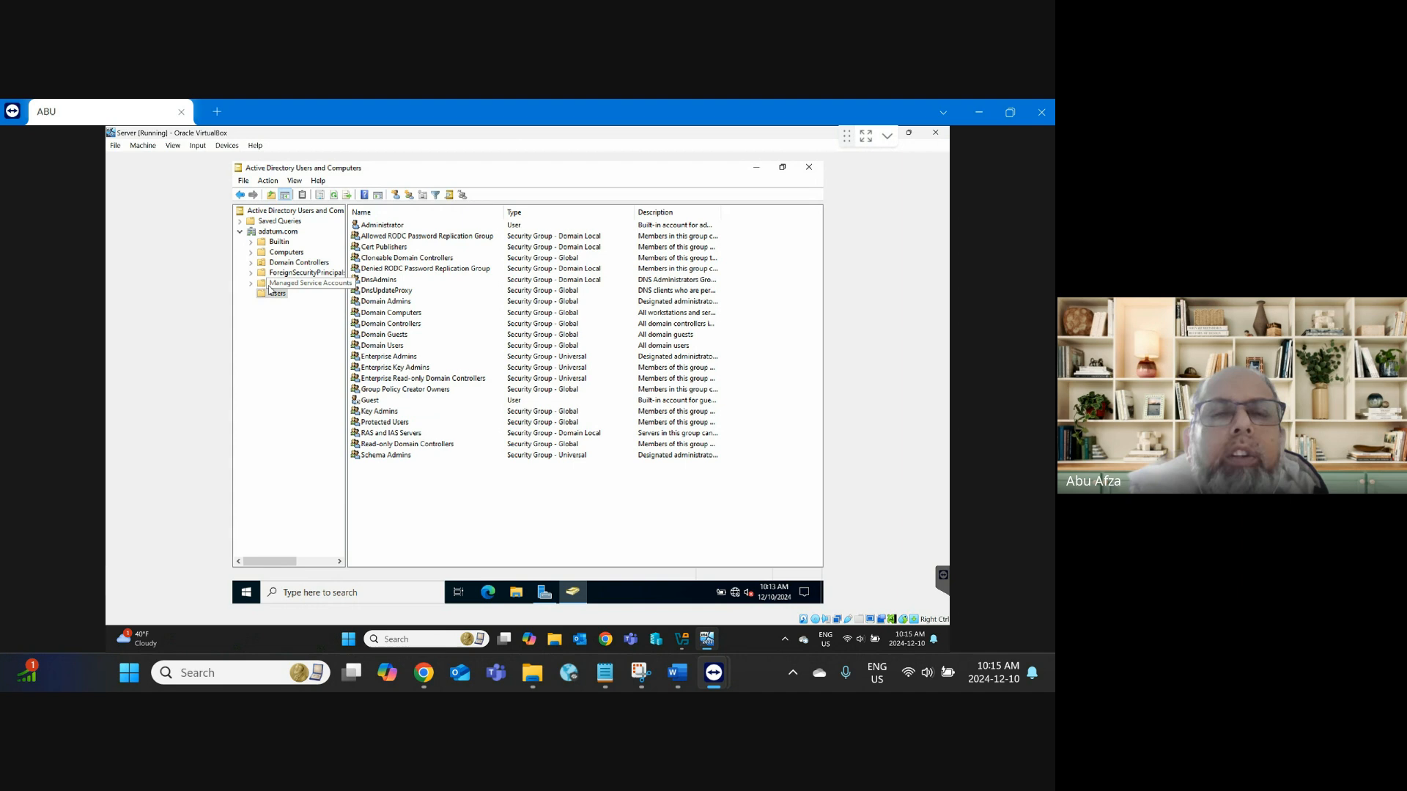
# Step: Browse Managed Service Accounts, ForeignSecurityPrincipals and Domain Controllers, widen Site, then open Computers
pyautogui.click(285, 285)
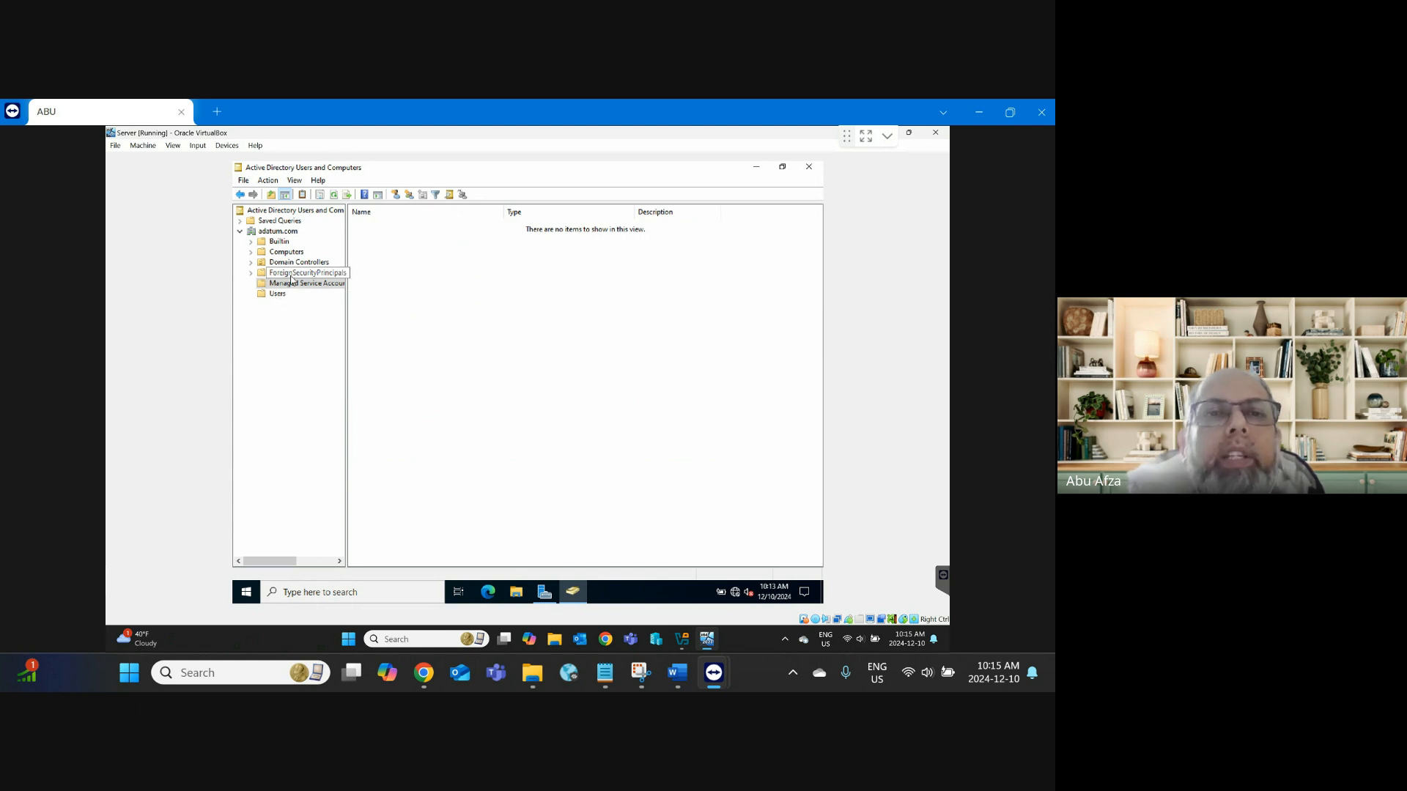
pyautogui.click(282, 272)
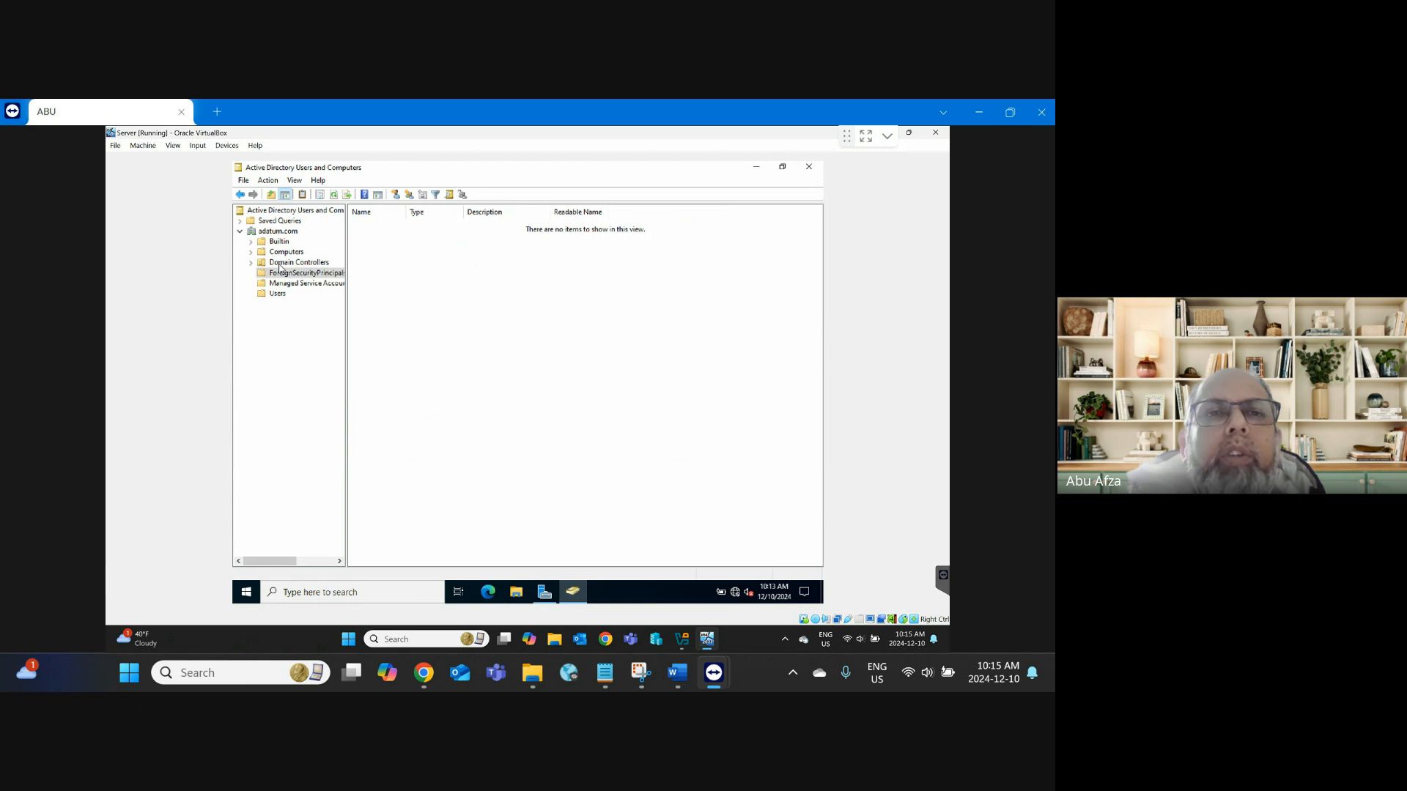
pyautogui.click(280, 265)
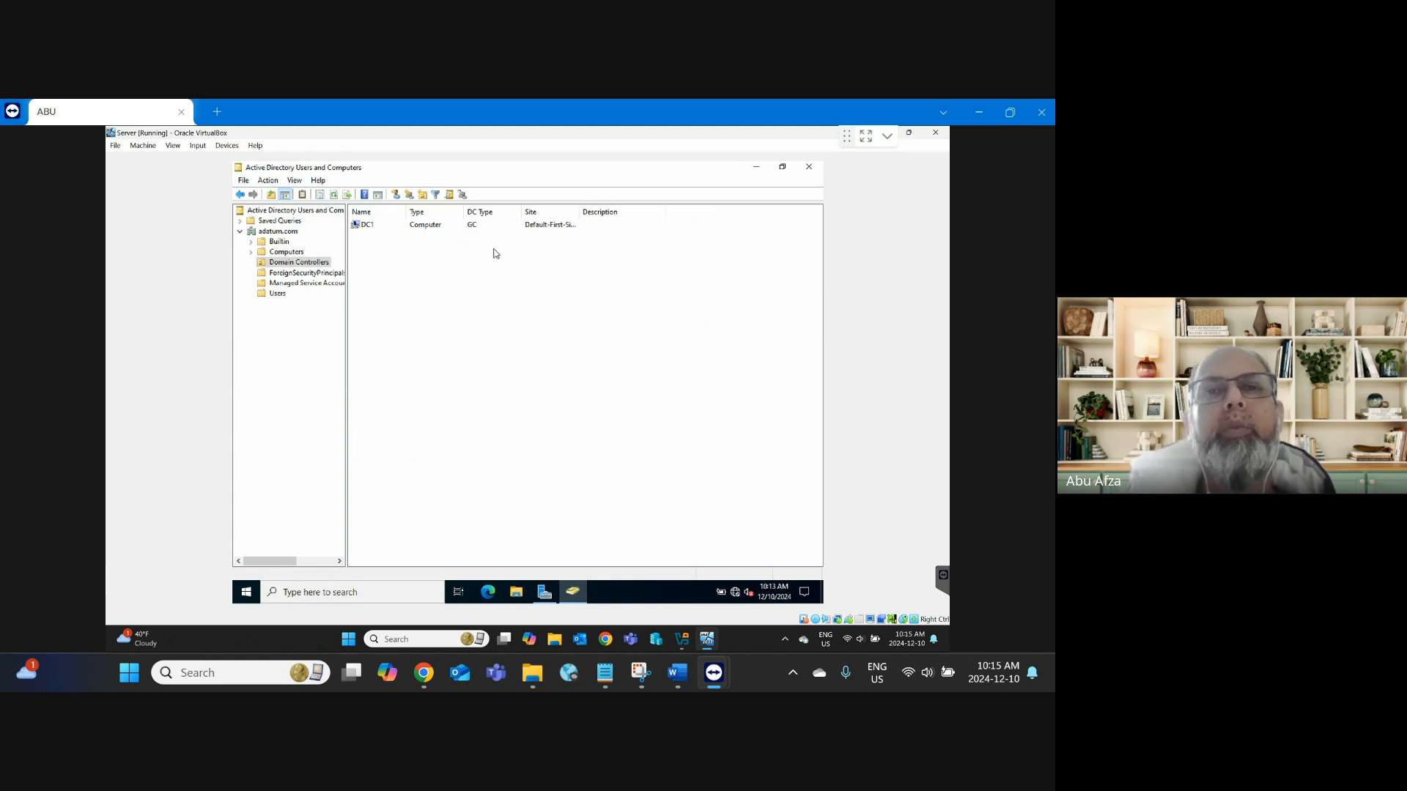
pyautogui.moveTo(580, 215); pyautogui.dragTo(636, 215)
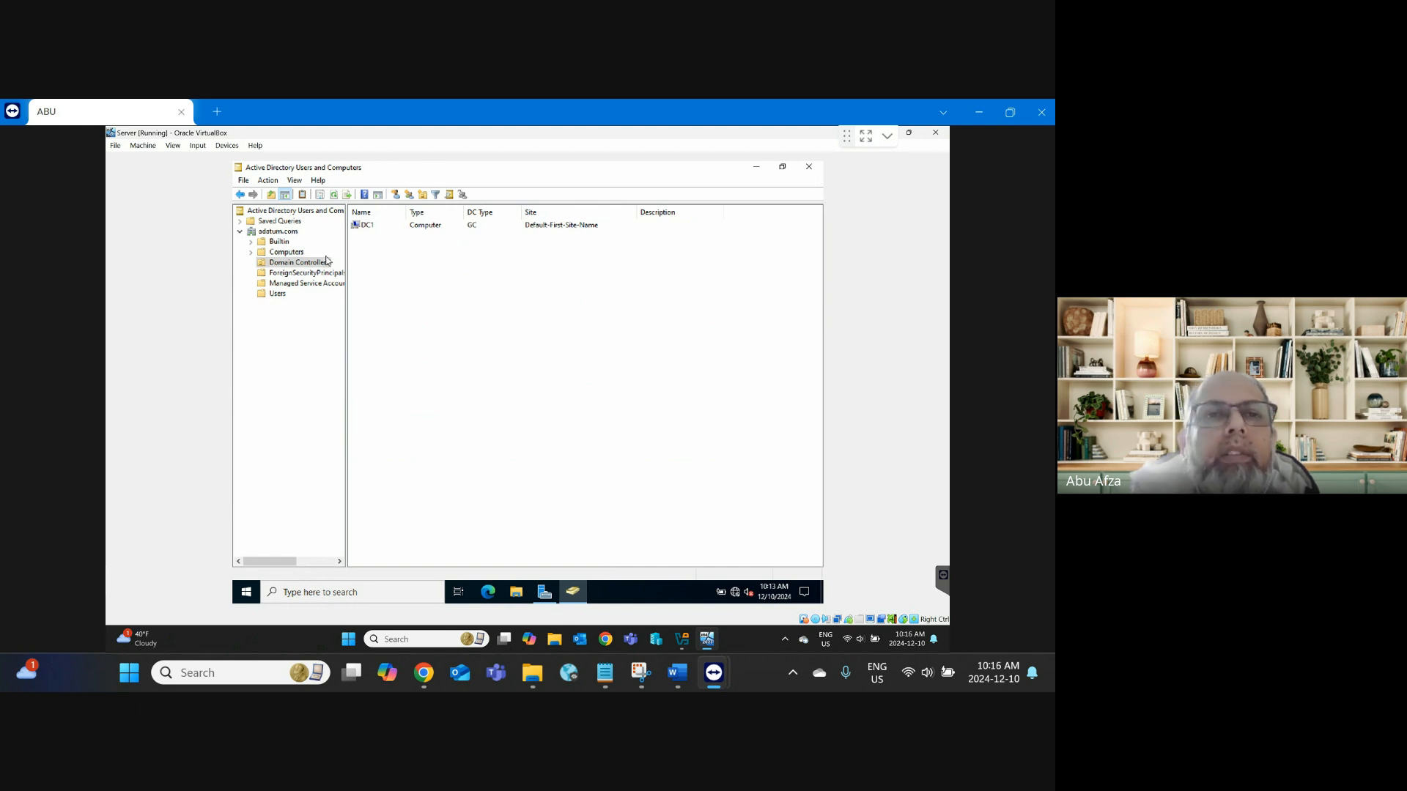
pyautogui.click(286, 252)
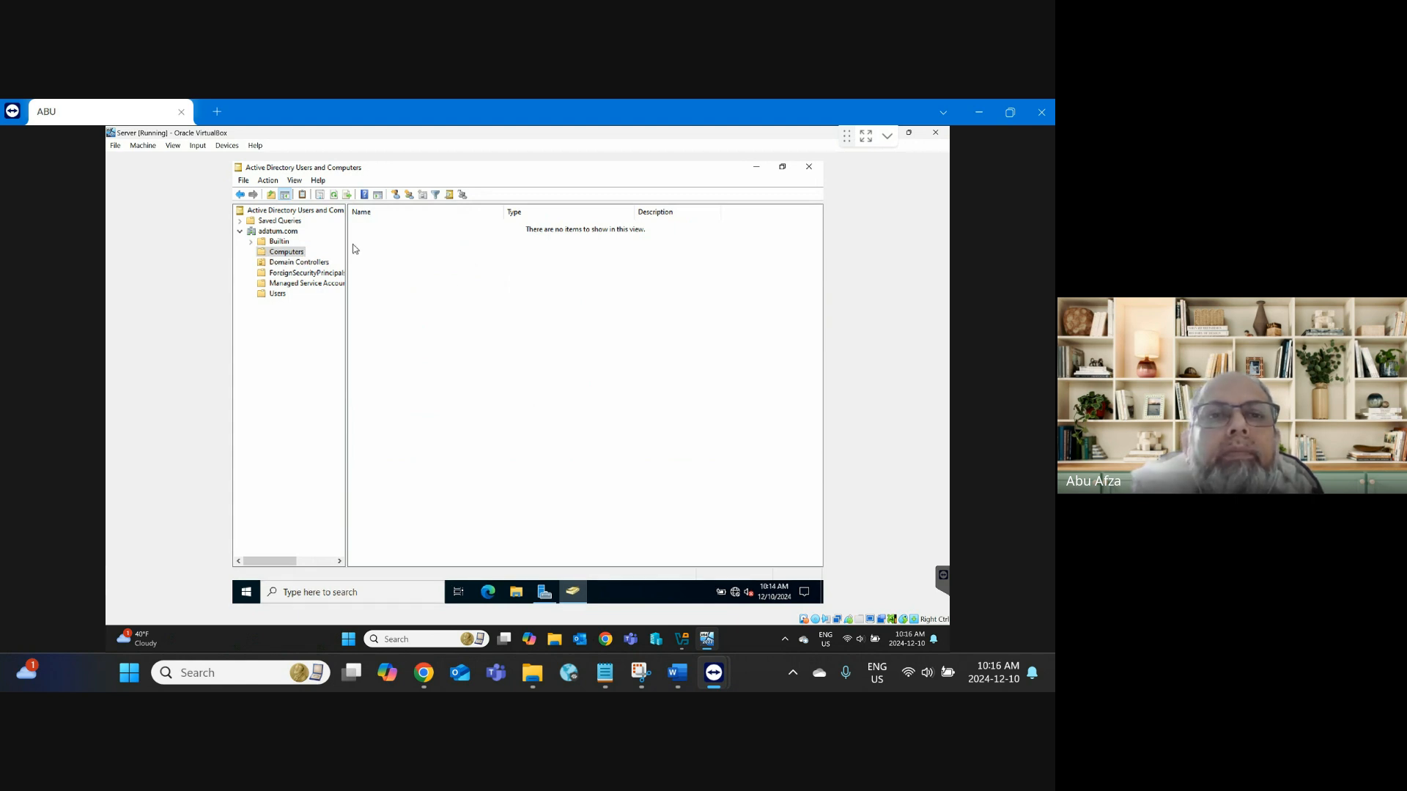
# Step: Show the Builtin groups with Name and Type columns widened to full text, then list the Users container
pyautogui.click(278, 243)
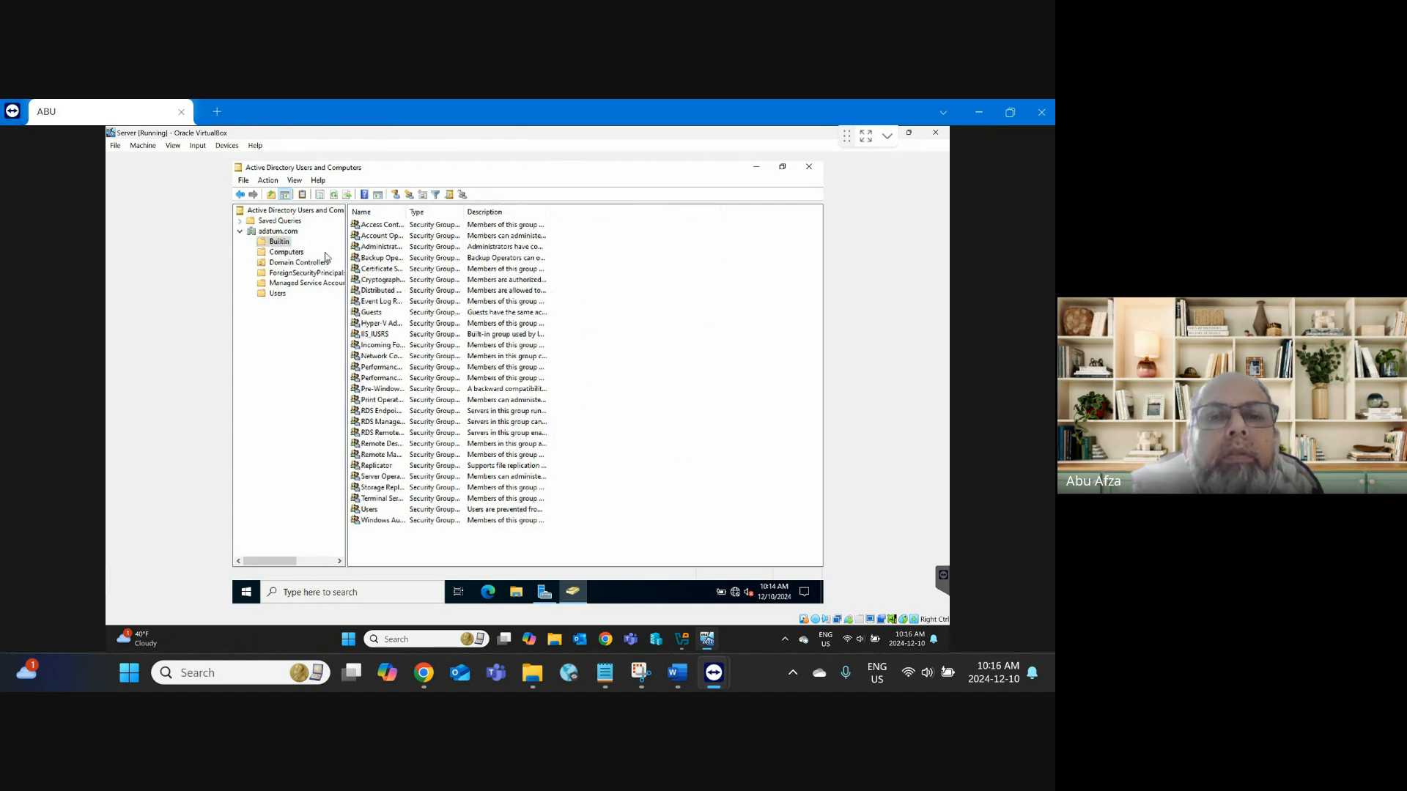
pyautogui.moveTo(406, 211); pyautogui.dragTo(476, 240)
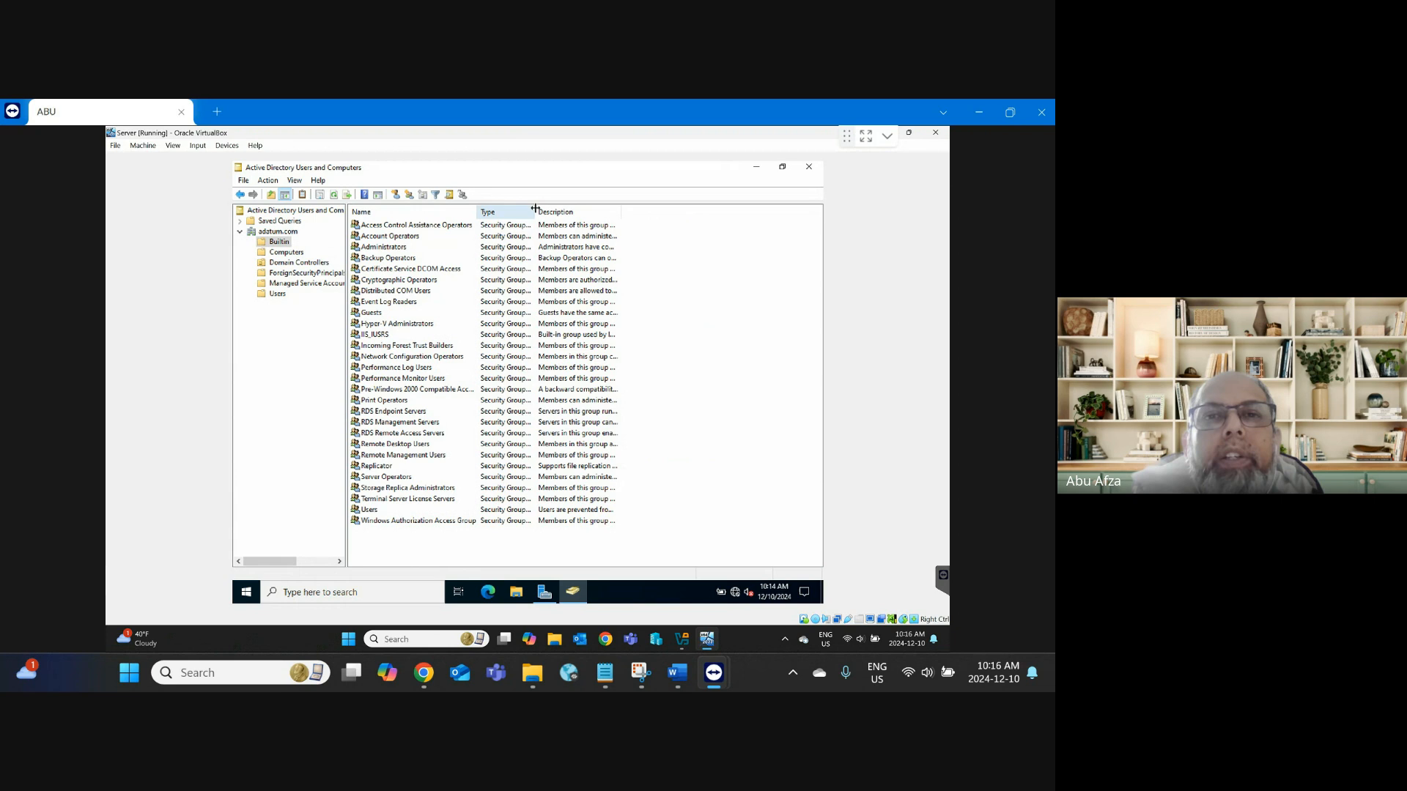
pyautogui.moveTo(535, 212); pyautogui.dragTo(617, 220)
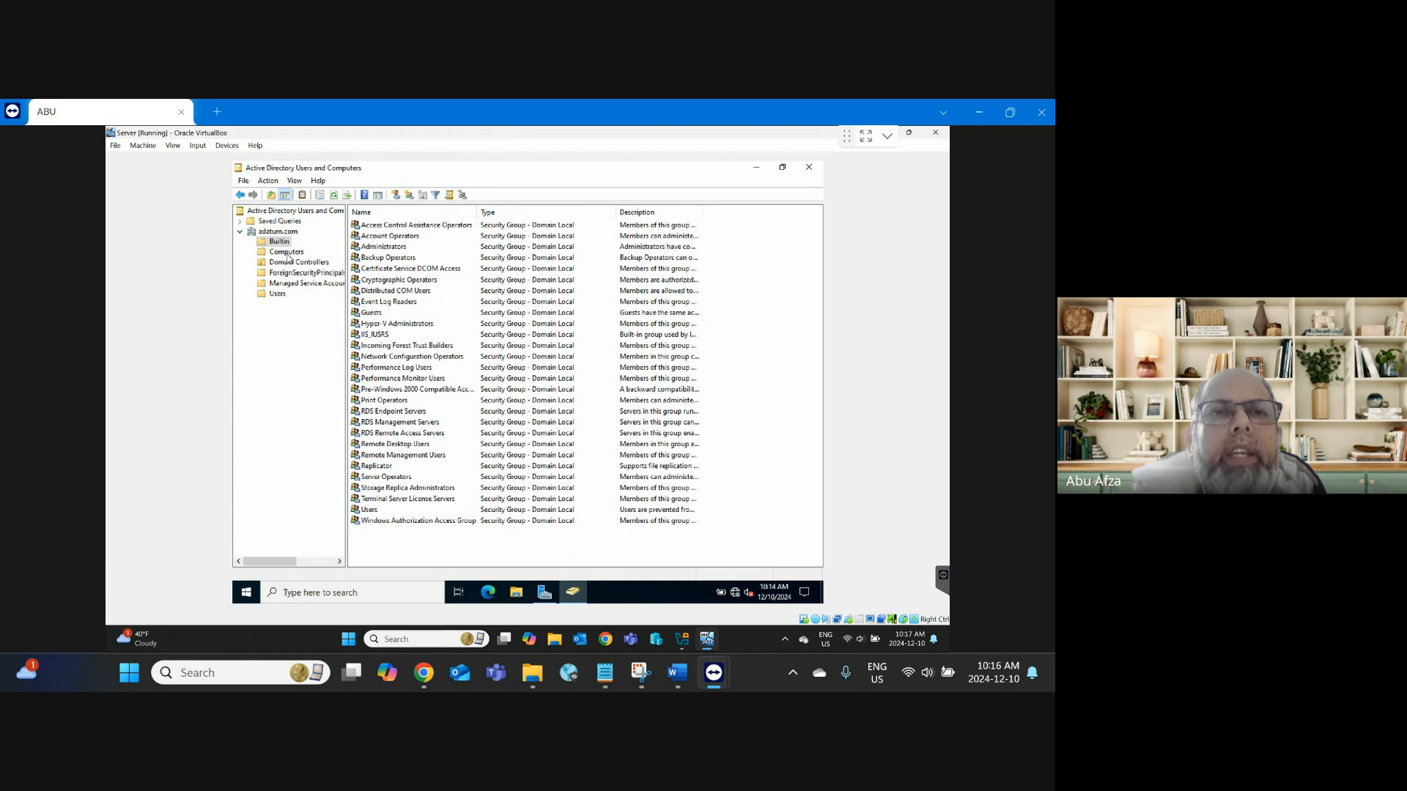
pyautogui.click(282, 296)
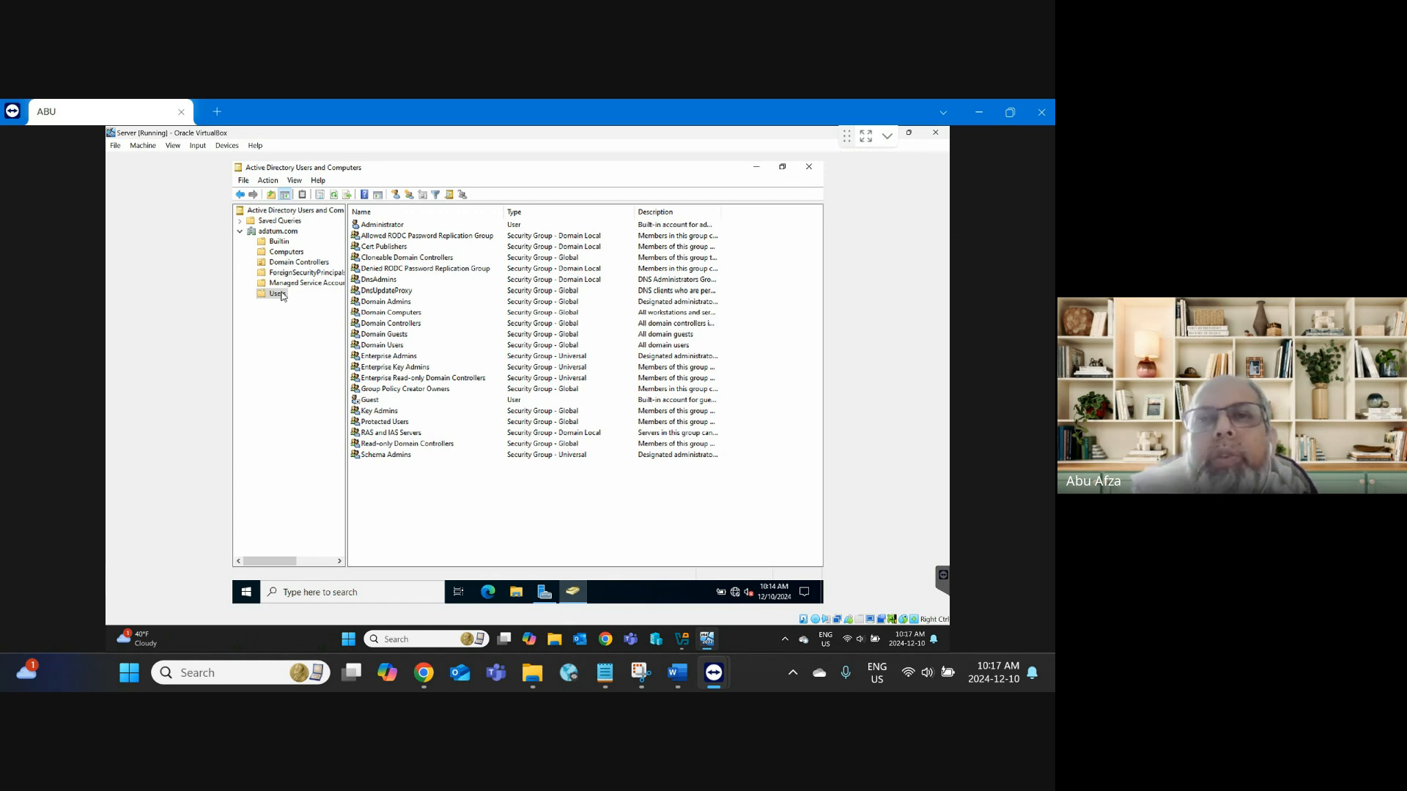
# Step: Close the Active Directory Users and Computers window to return to Server Manager
pyautogui.click(808, 174)
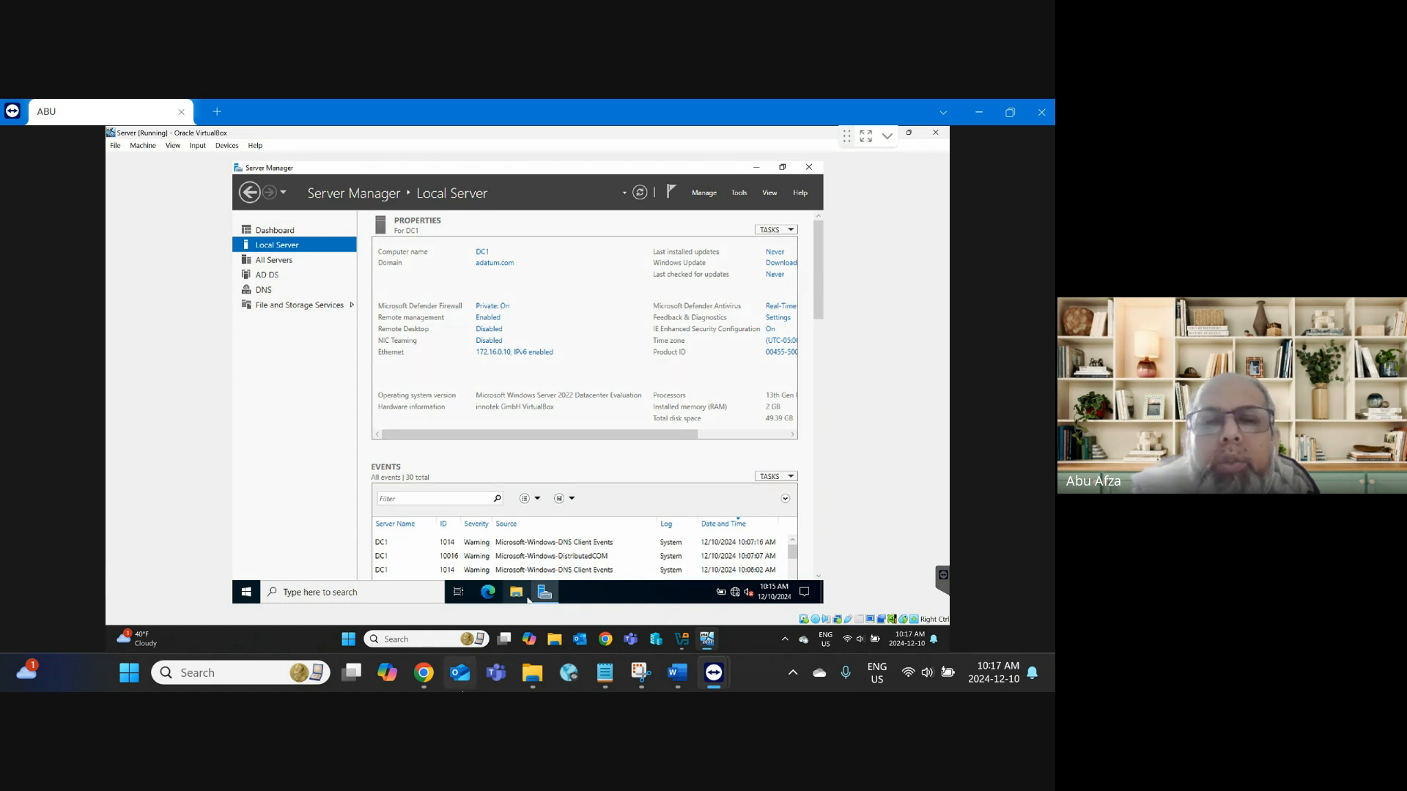
# Step: Bring the Google Meet call forward, scroll through the People list, then minimize Chrome
pyautogui.moveTo(433, 679)
pyautogui.click(430, 588)
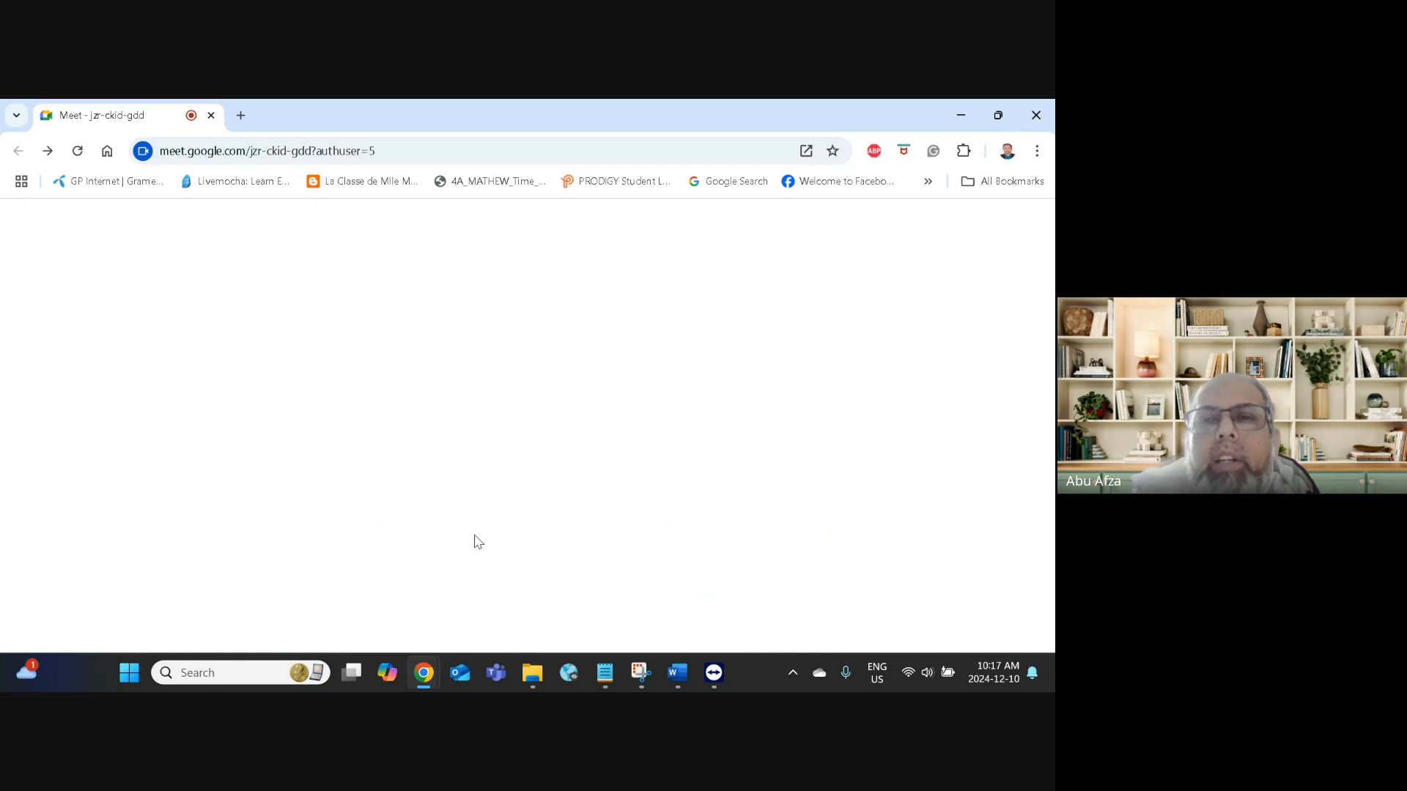
pyautogui.scroll(3, 797, 467)
pyautogui.scroll(-7, 797, 468)
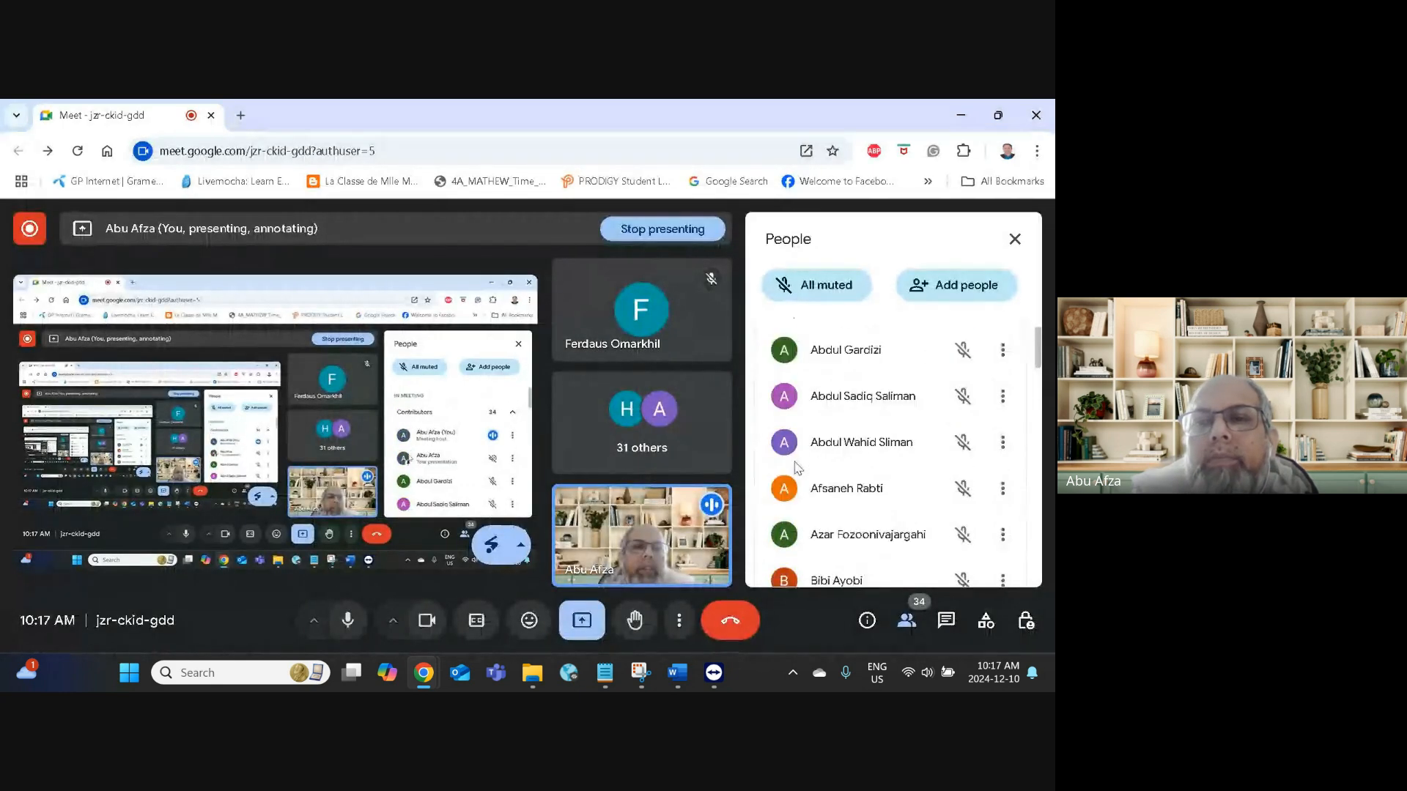
pyautogui.scroll(3, 797, 467)
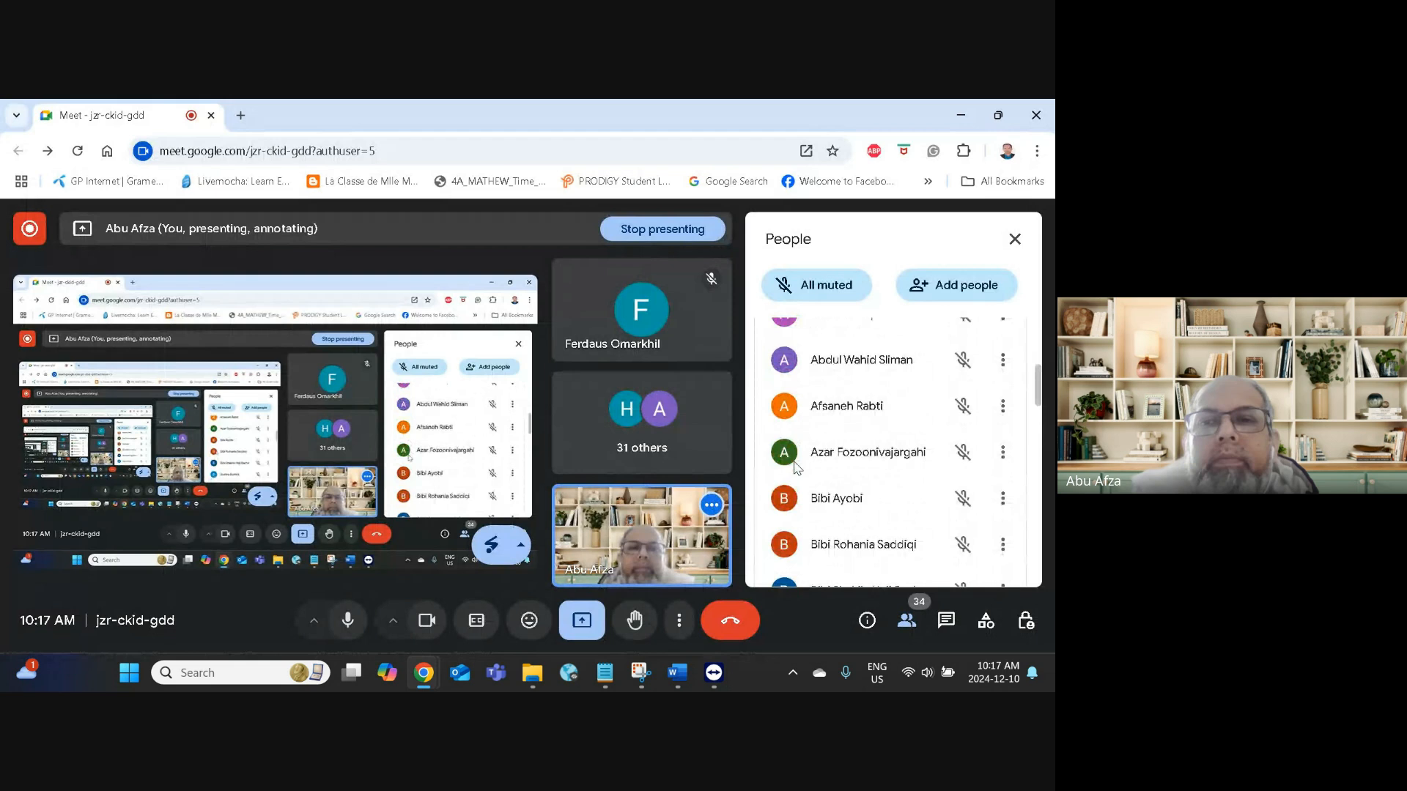
pyautogui.scroll(3, 797, 467)
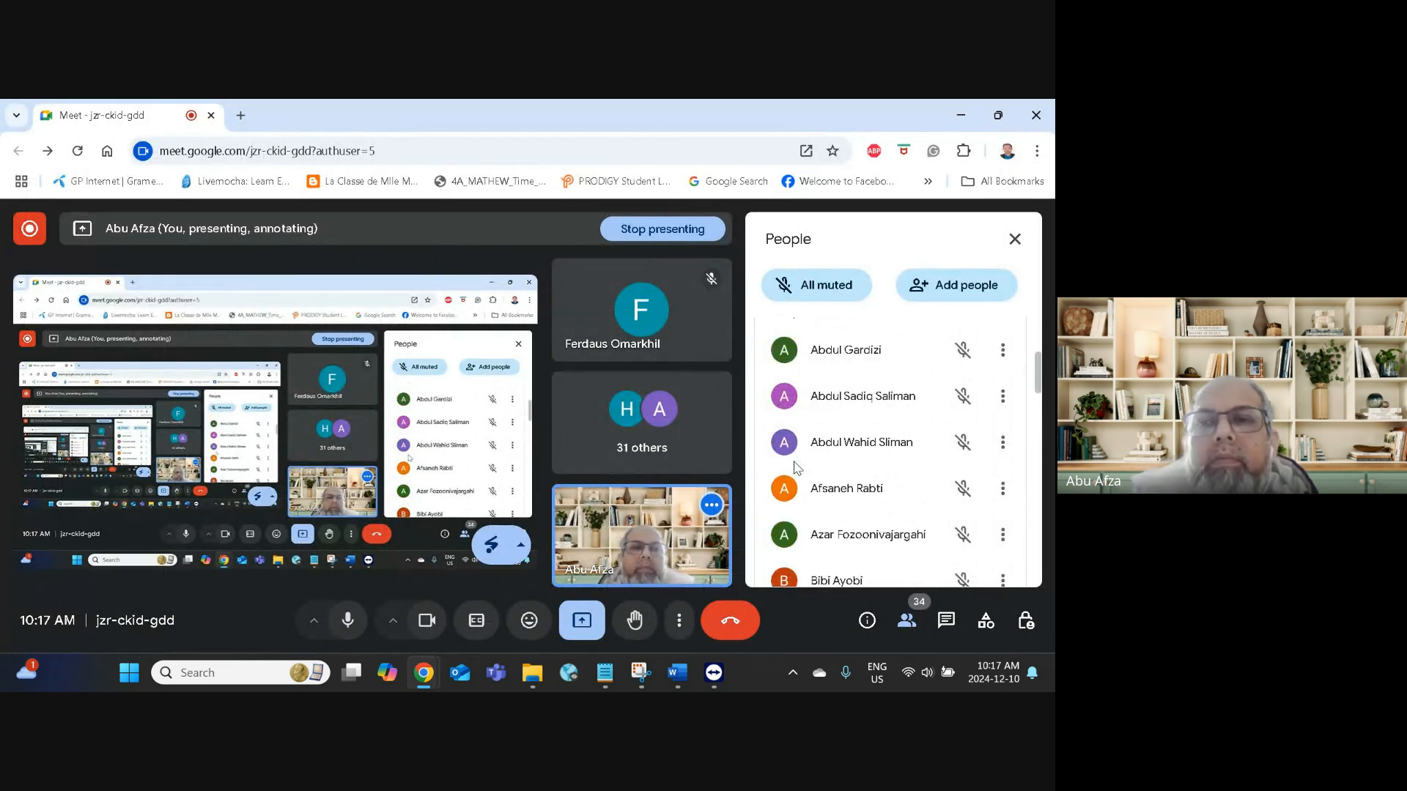
pyautogui.scroll(-2, 797, 468)
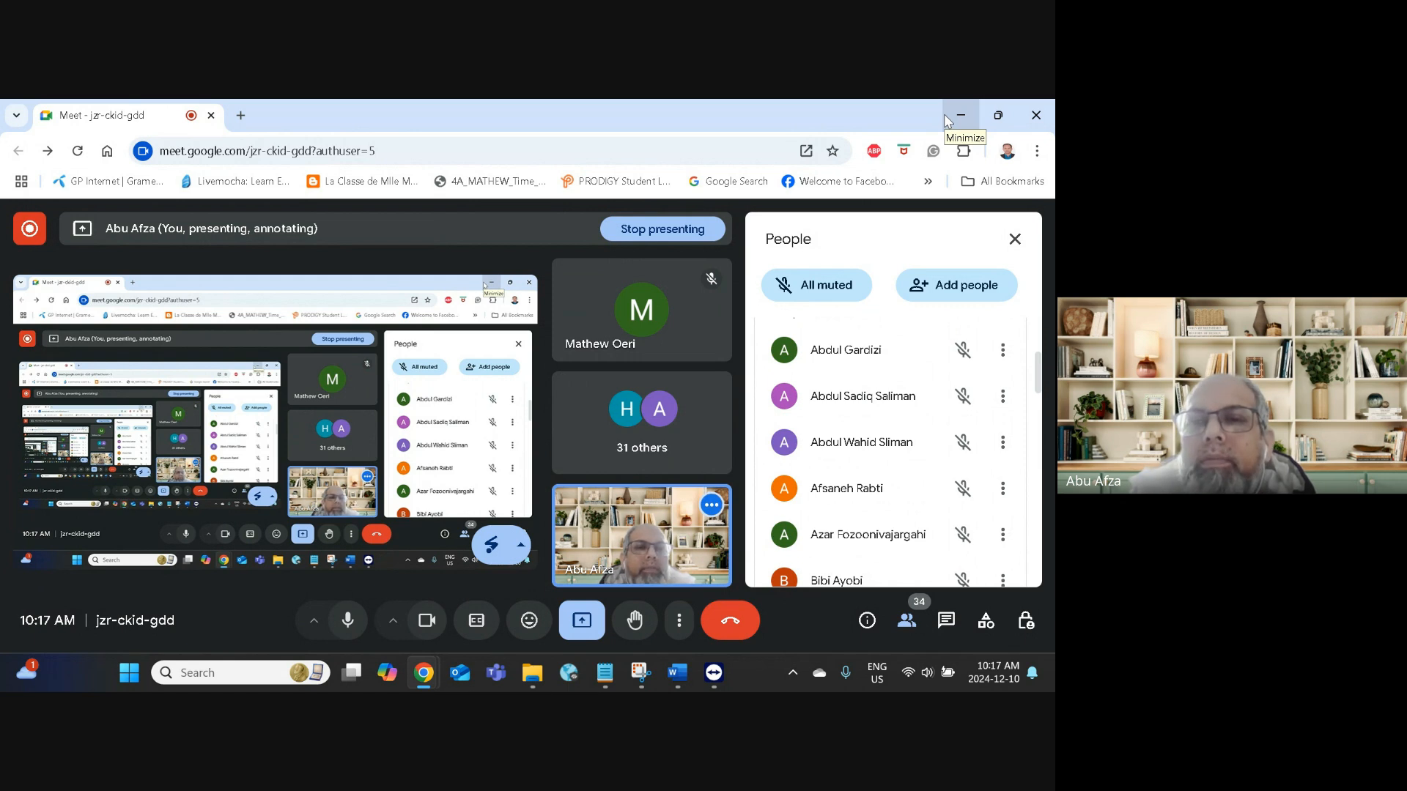
pyautogui.click(960, 116)
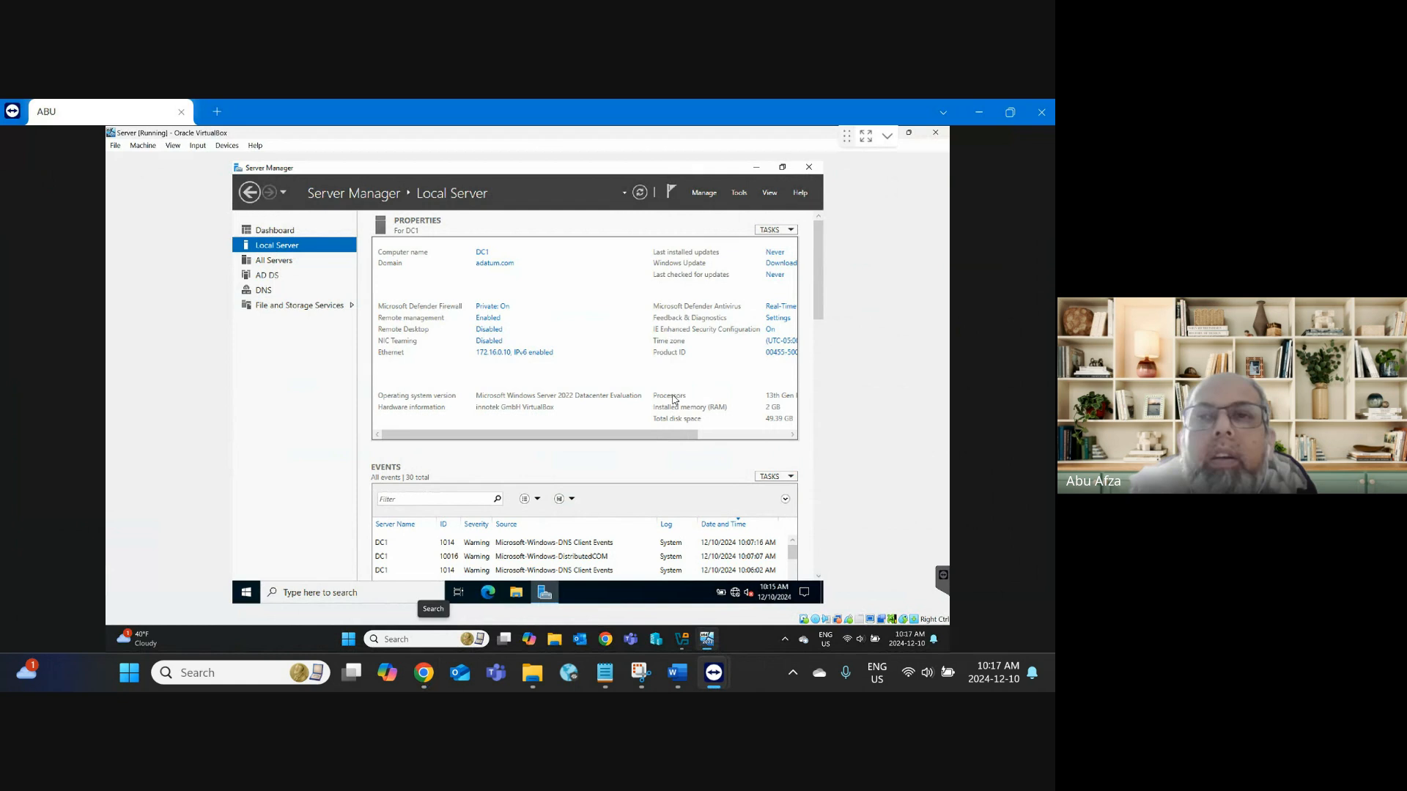
# Step: Close Server Manager and refresh the Windows Server 2022 desktop twice
pyautogui.click(809, 168)
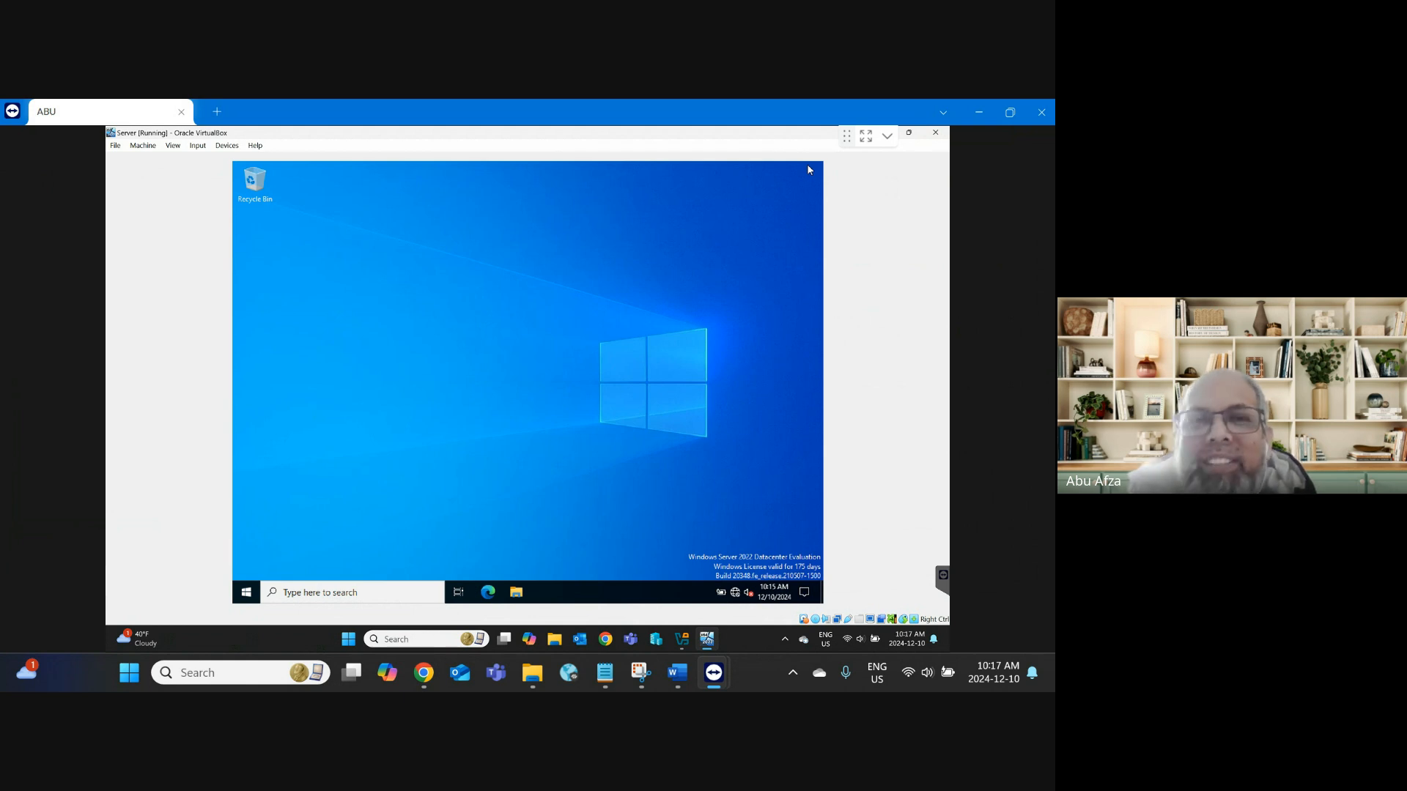
pyautogui.rightClick(534, 358)
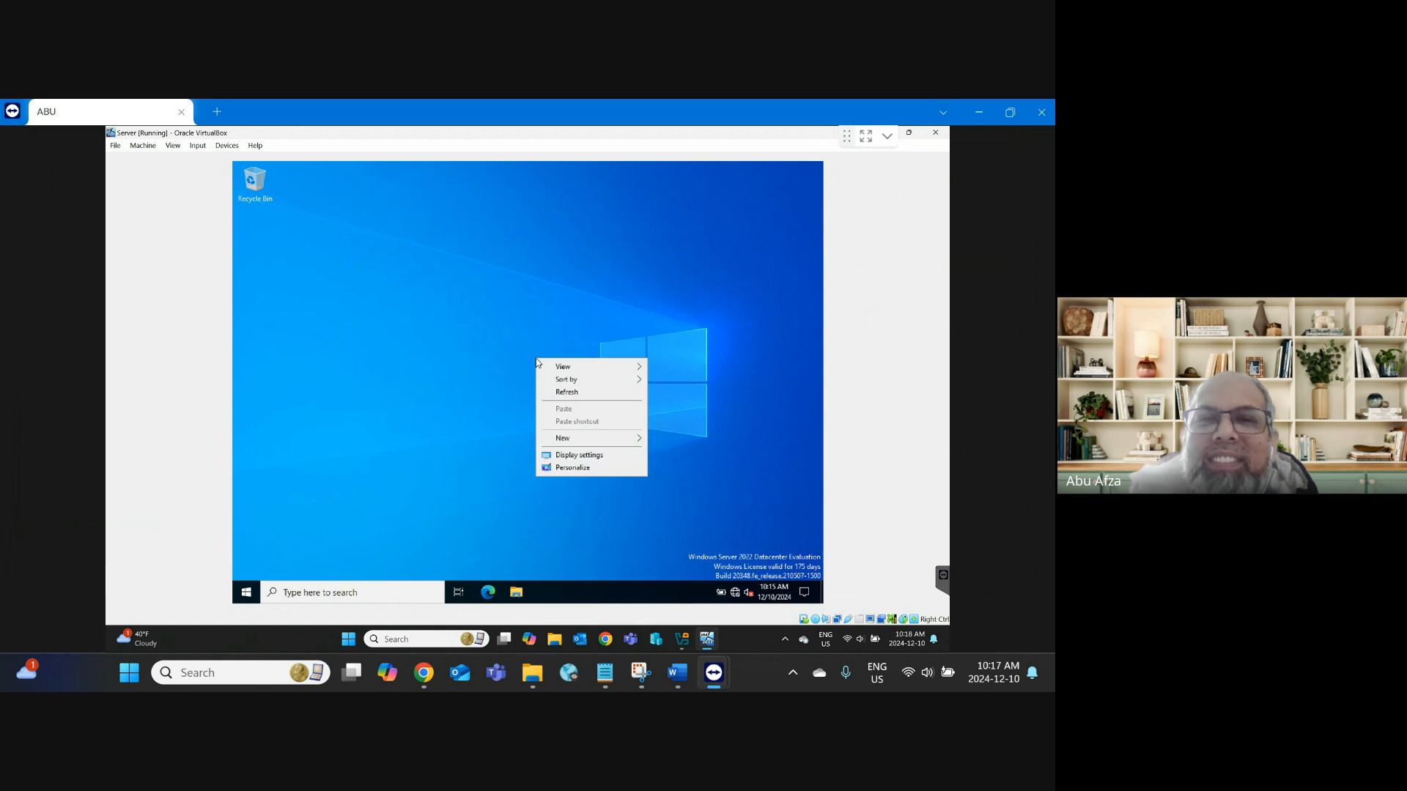
pyautogui.click(590, 393)
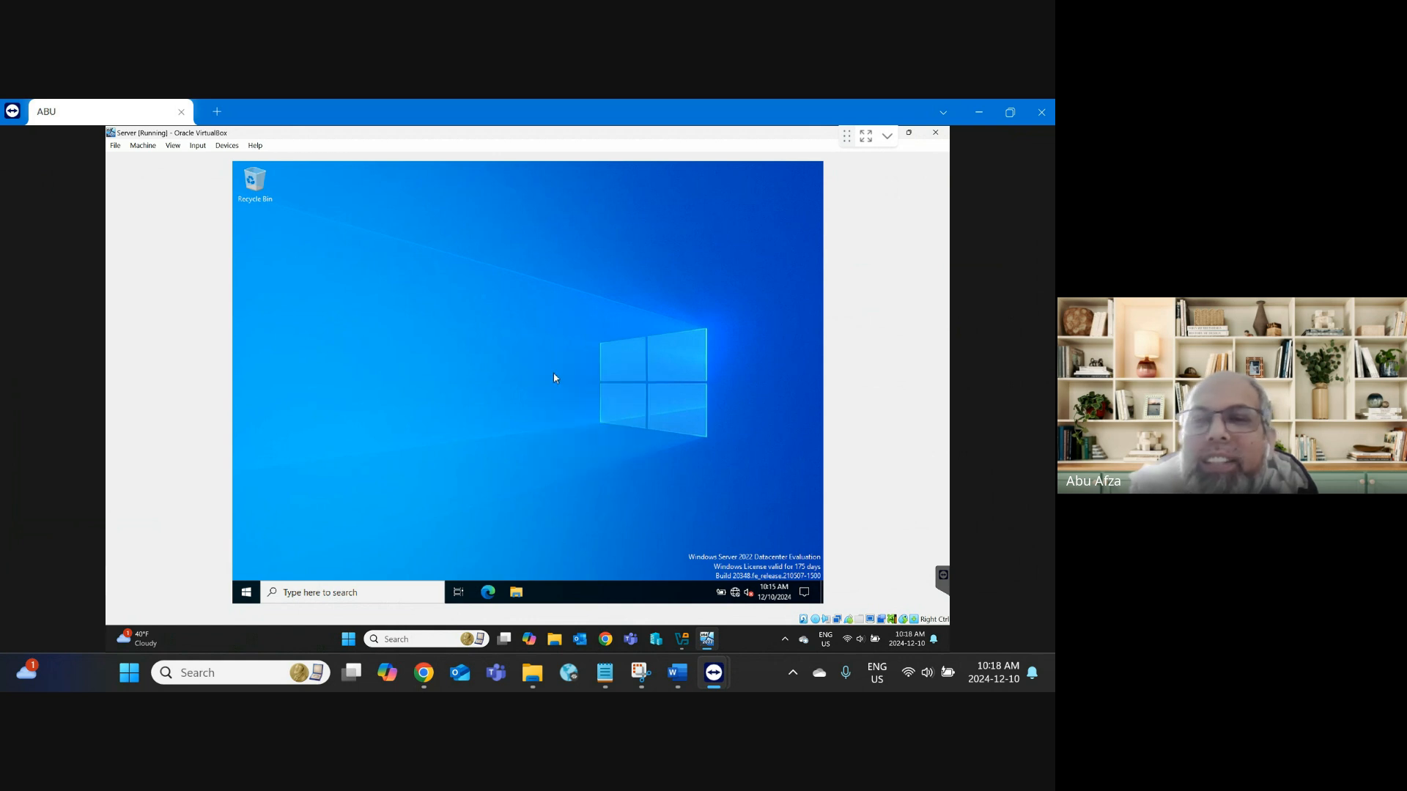
pyautogui.rightClick(553, 376)
pyautogui.click(573, 402)
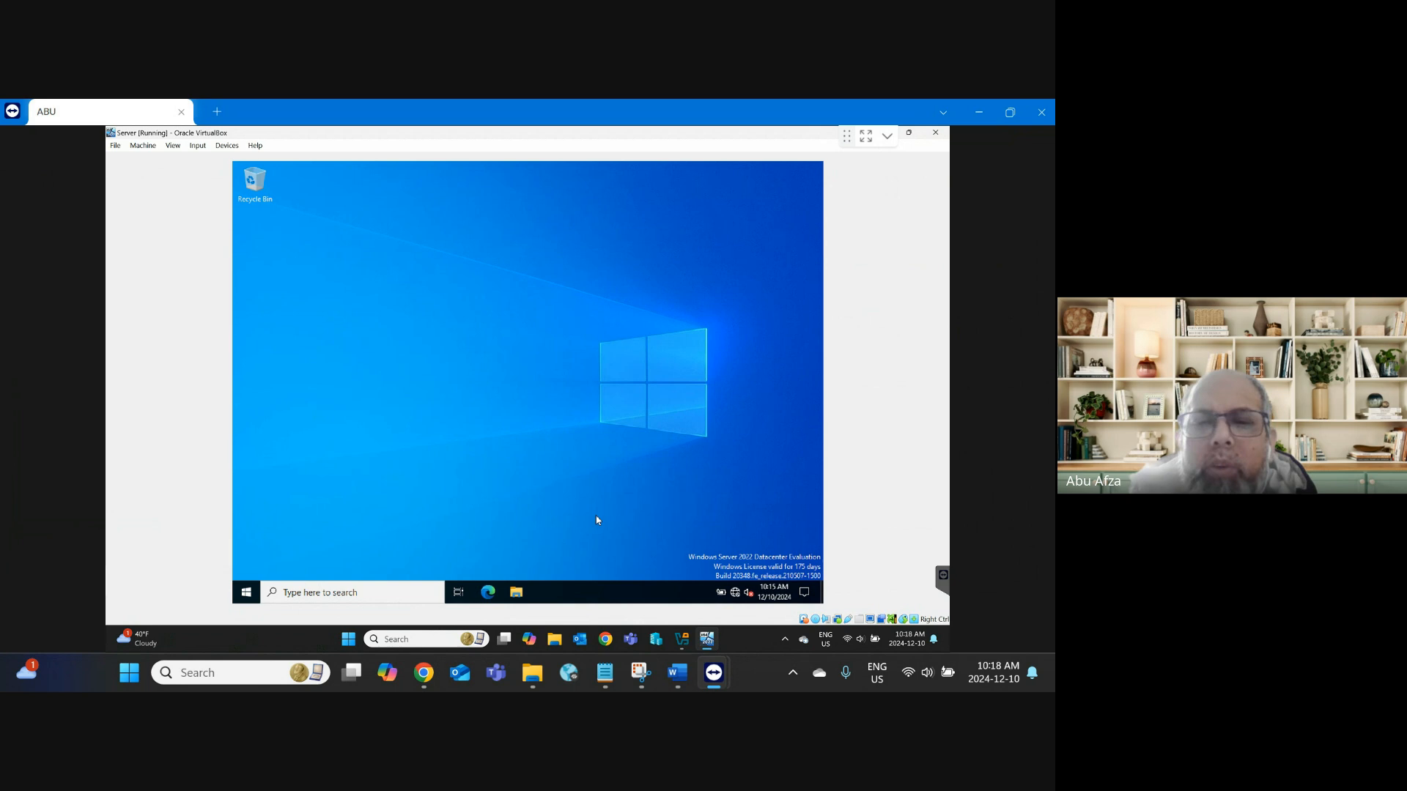
# Step: Switch back to the Google Meet call and stop presenting the screen
pyautogui.moveTo(438, 675)
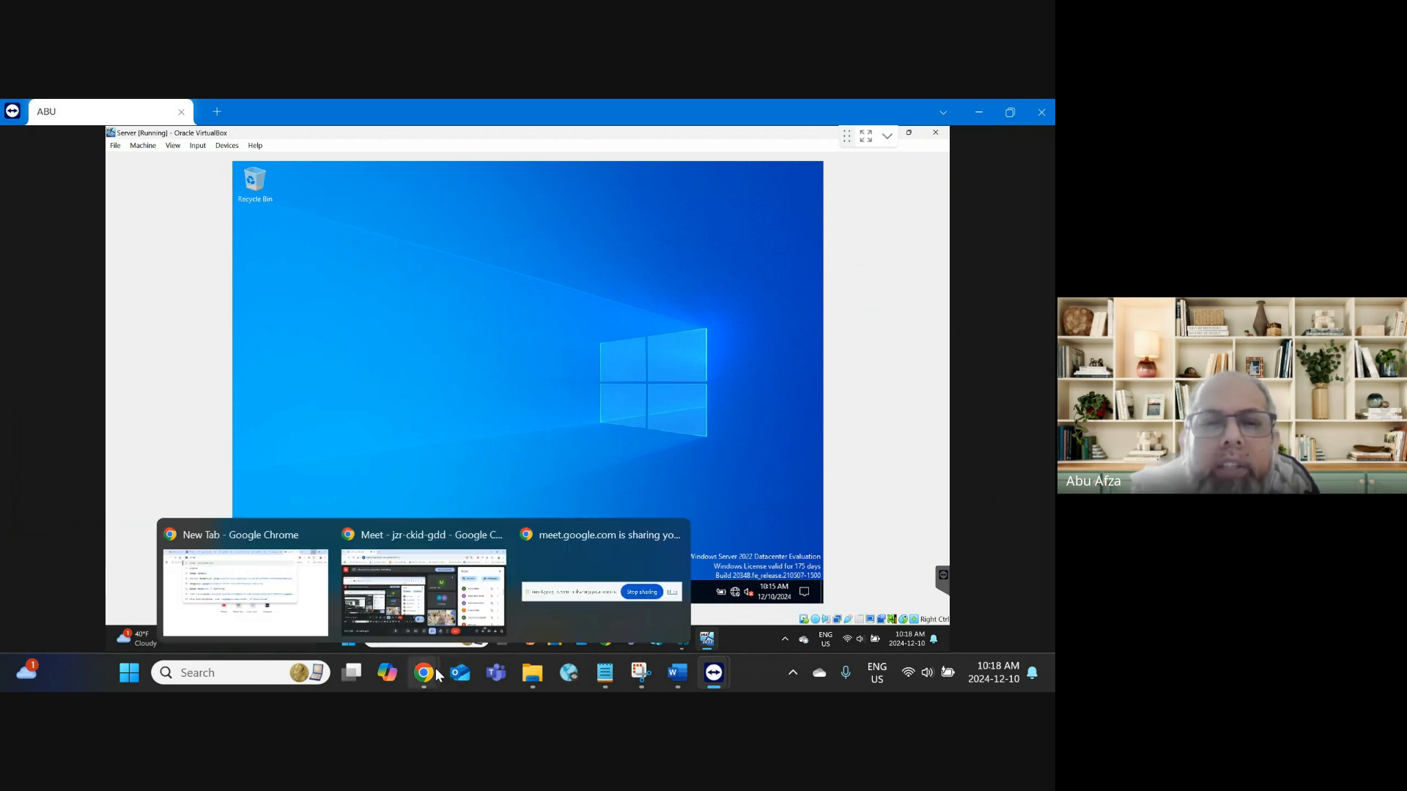
pyautogui.click(402, 607)
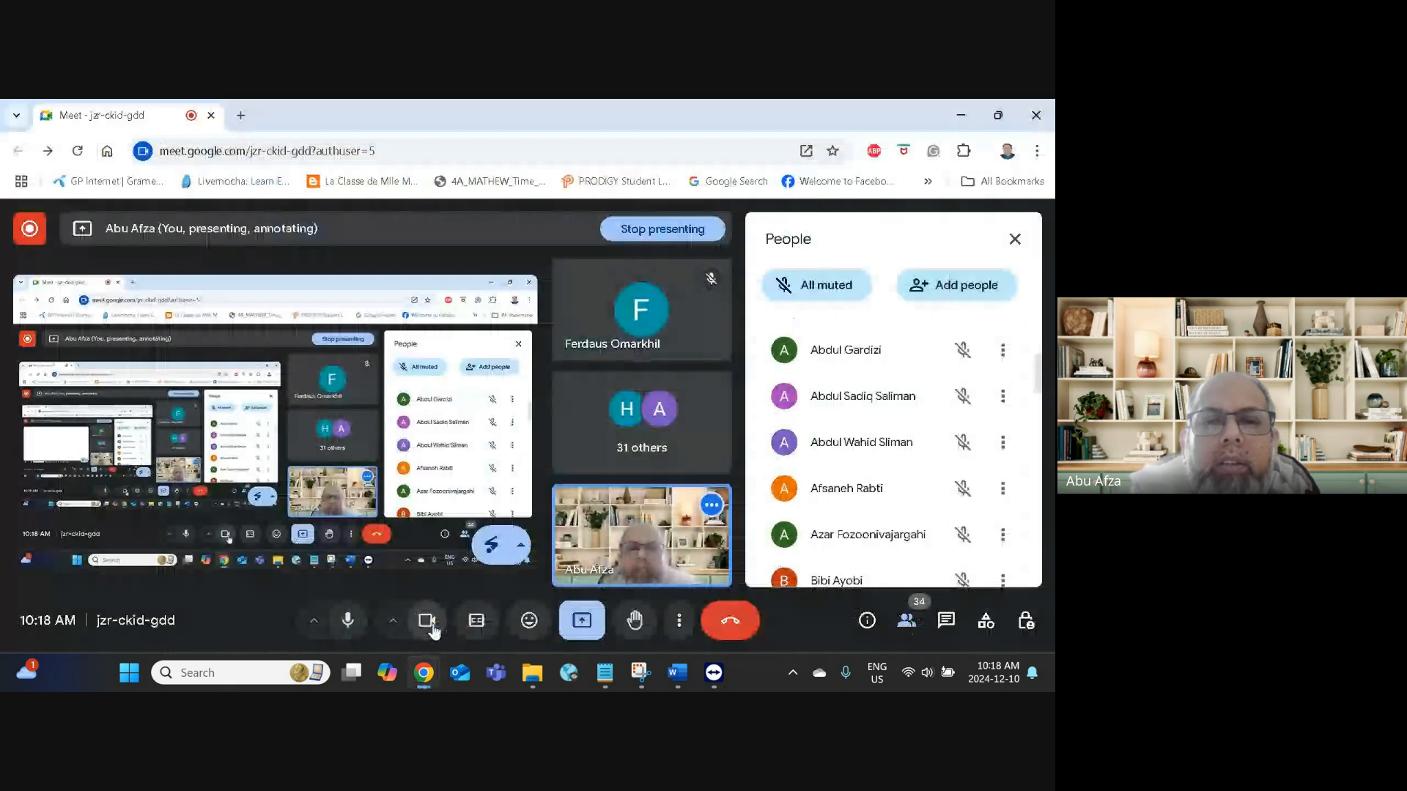
pyautogui.click(582, 621)
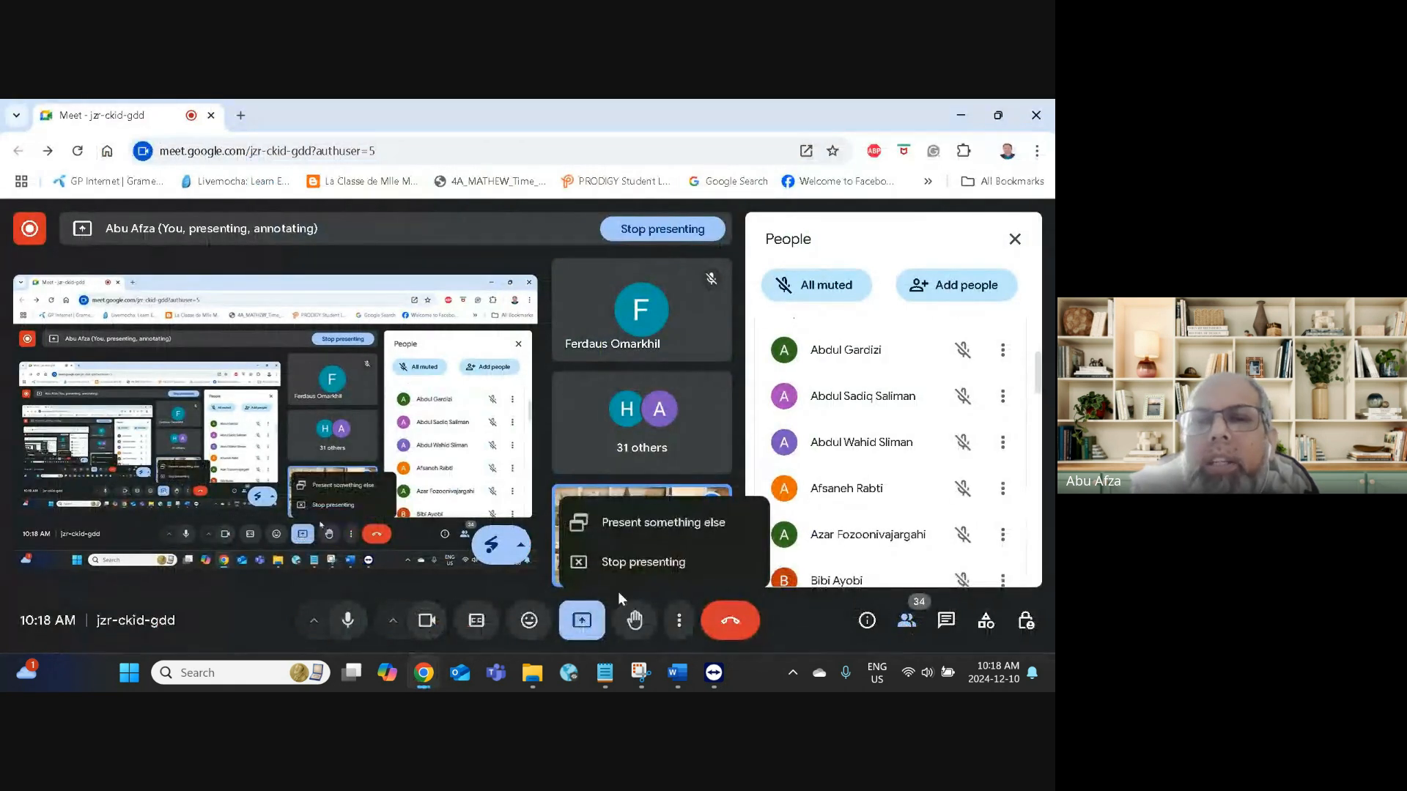
pyautogui.click(625, 568)
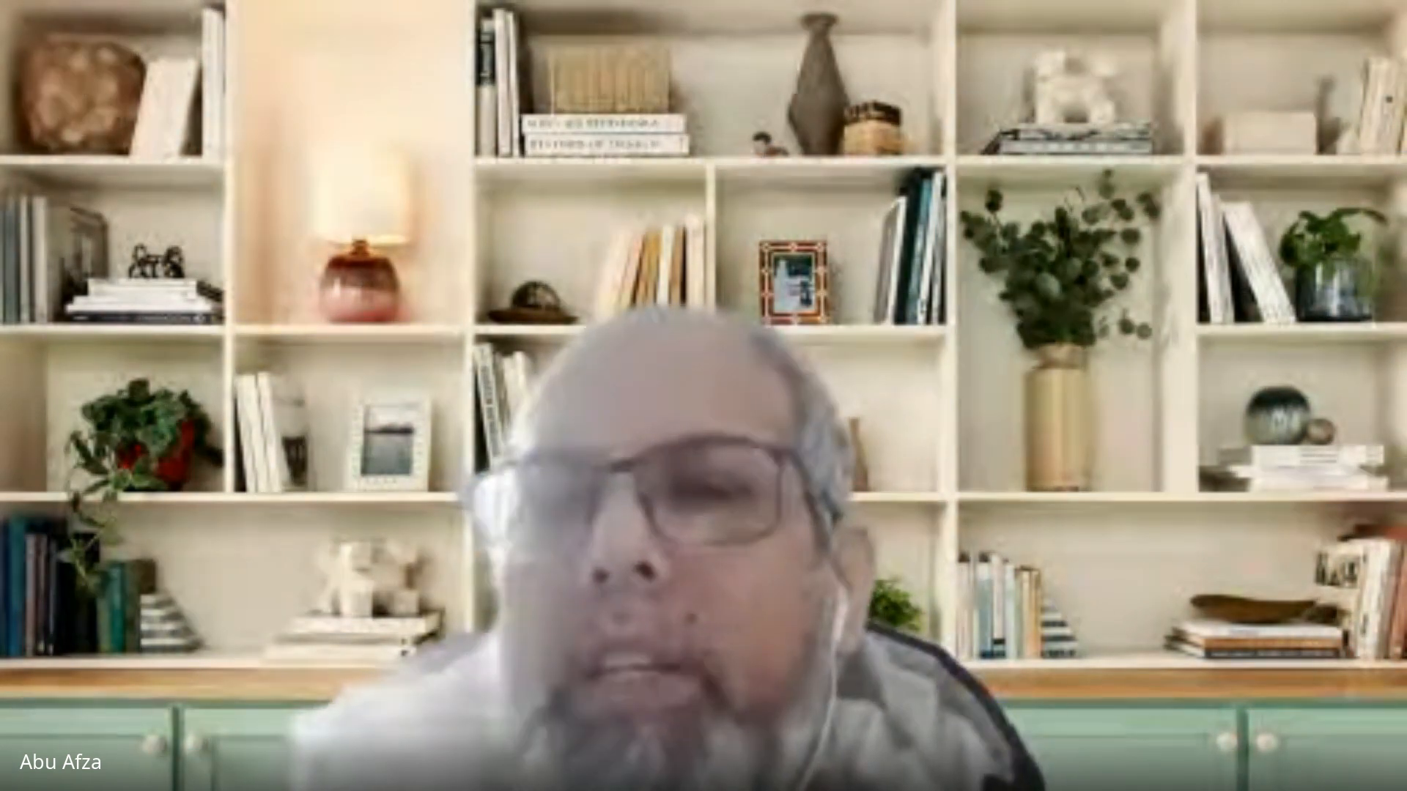